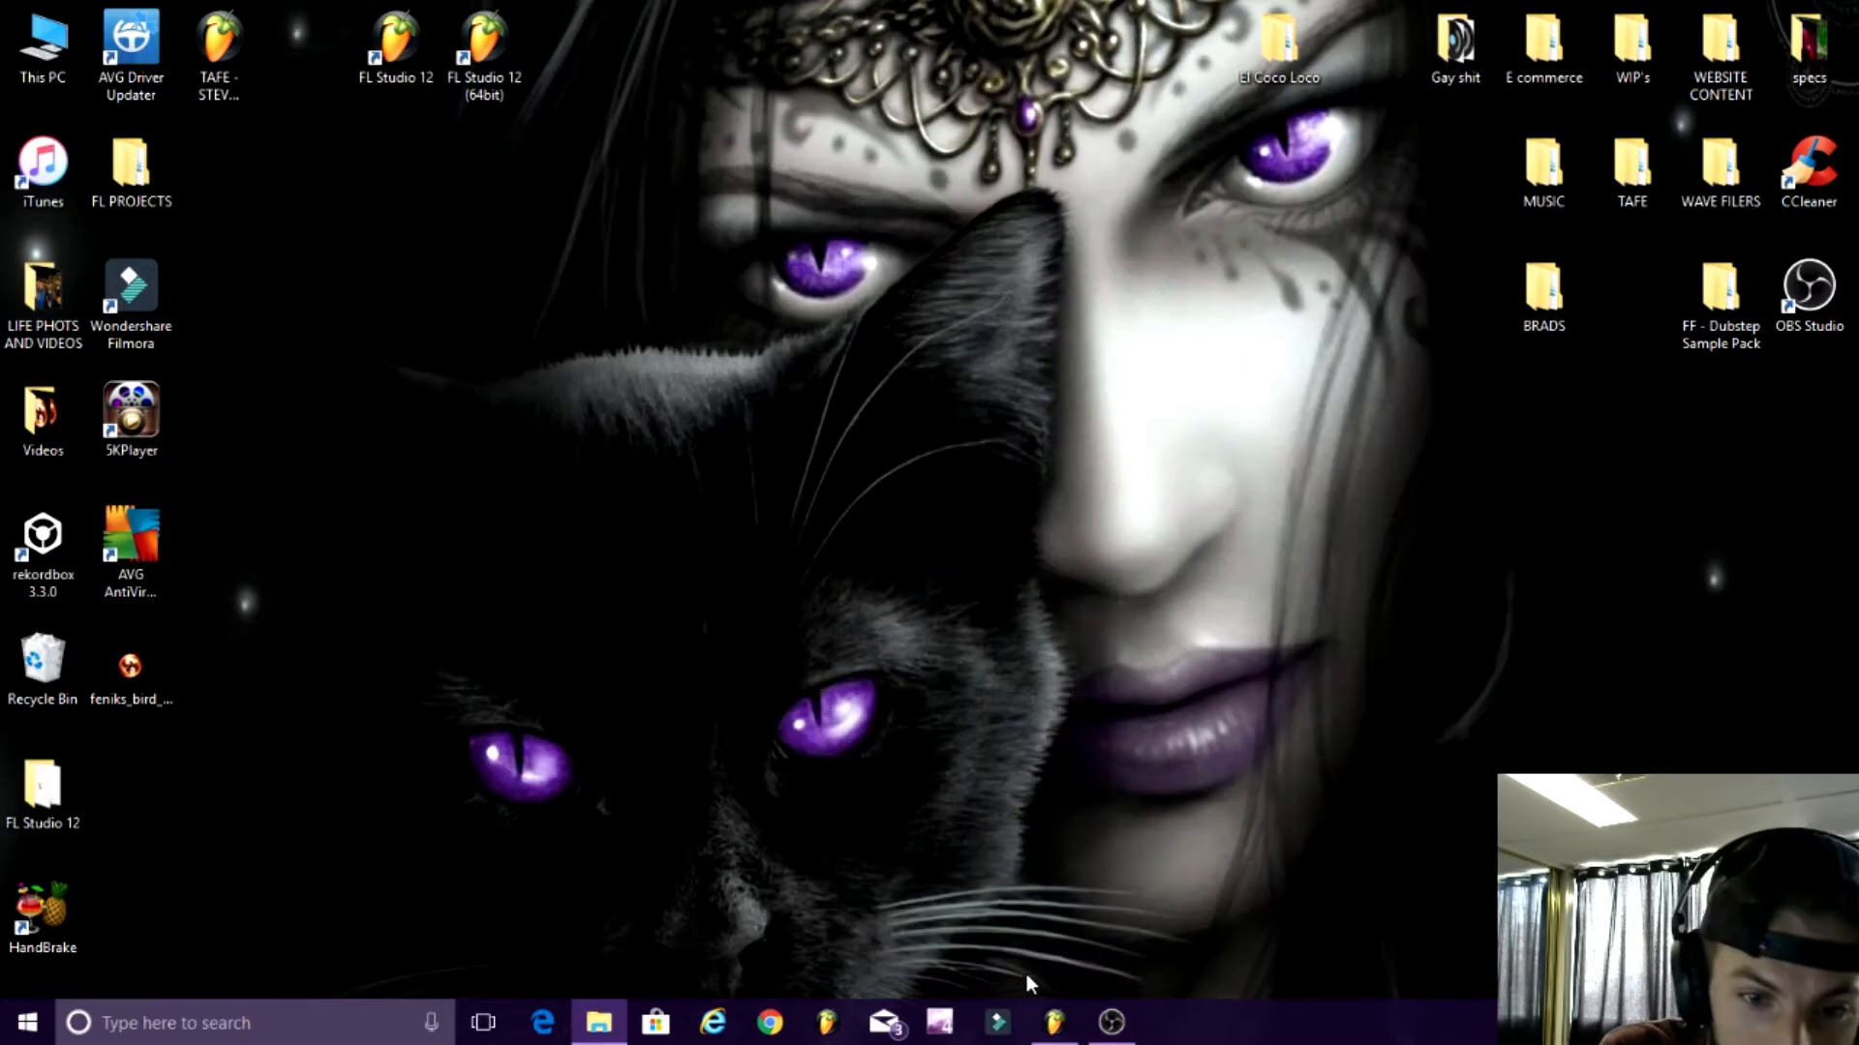
# - Switch to the FL Studio project SONG_3.flp and examine the KEYS and BASS clips between bars 32 and 40
pyautogui.click(1054, 1022)
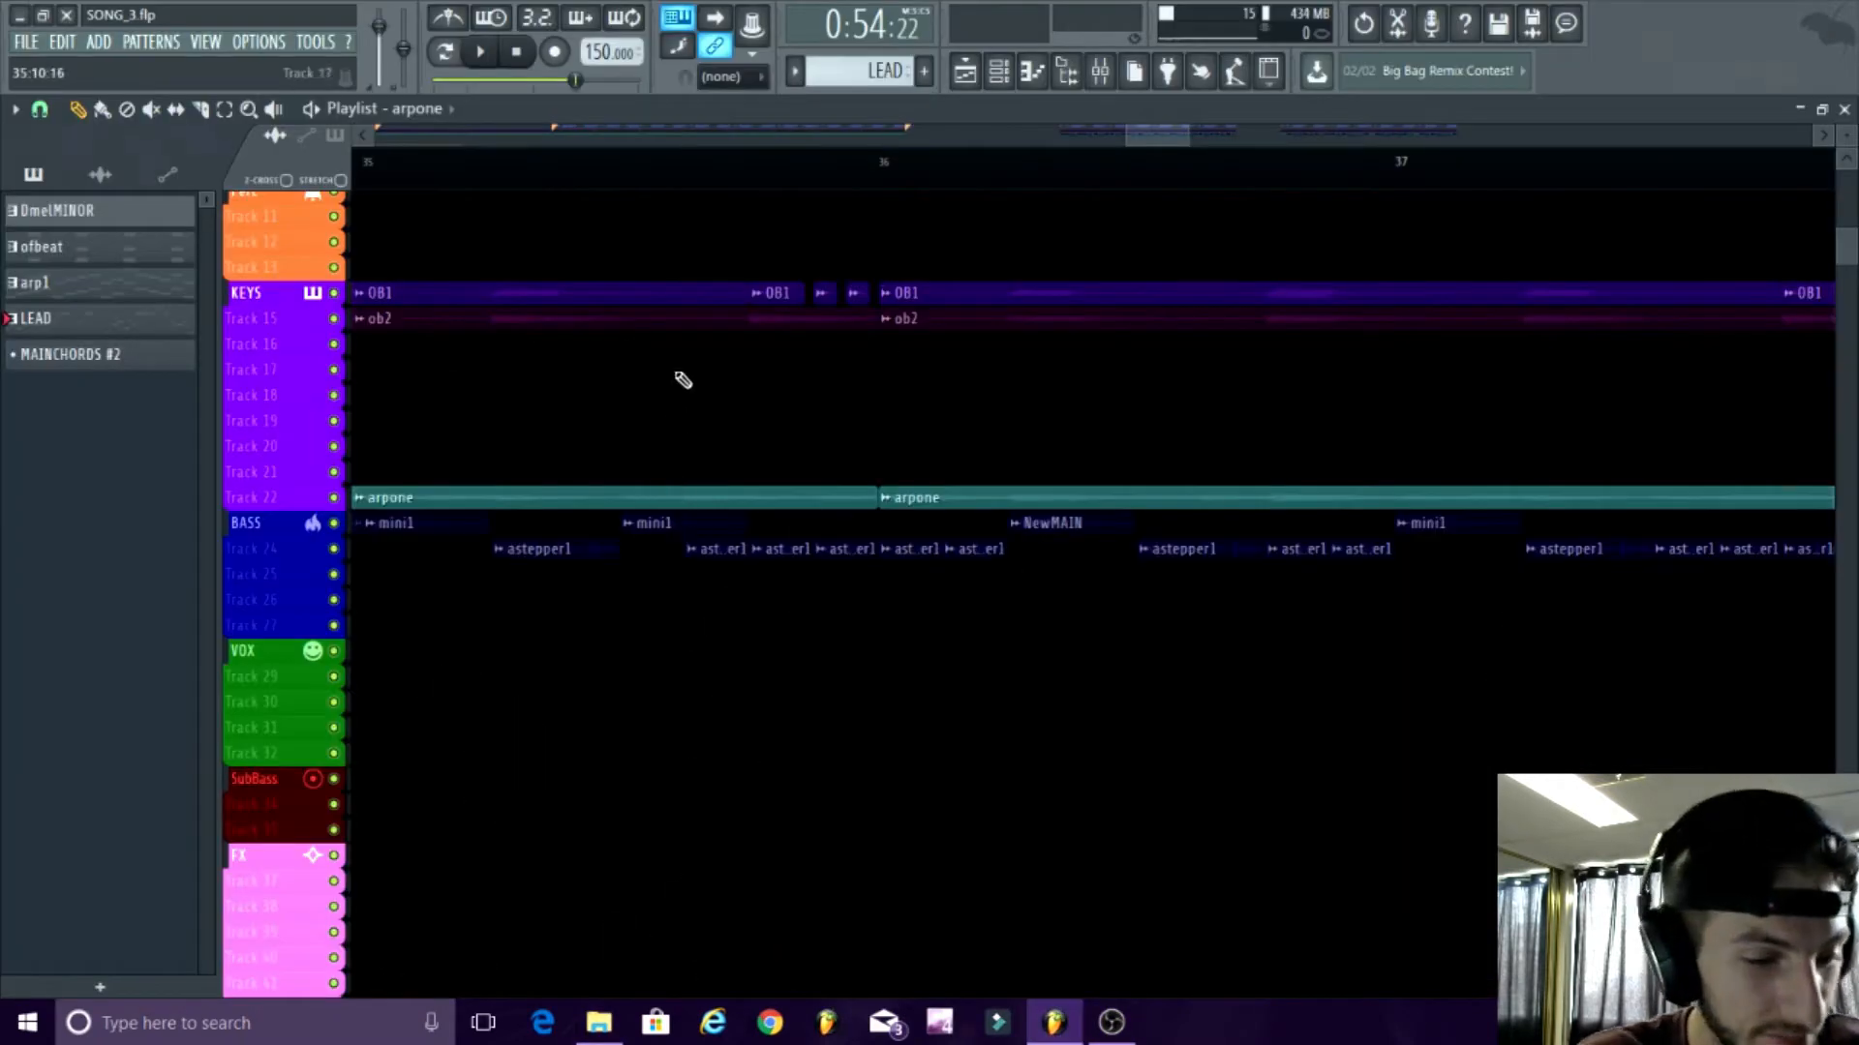
pyautogui.scroll(5, 683, 735)
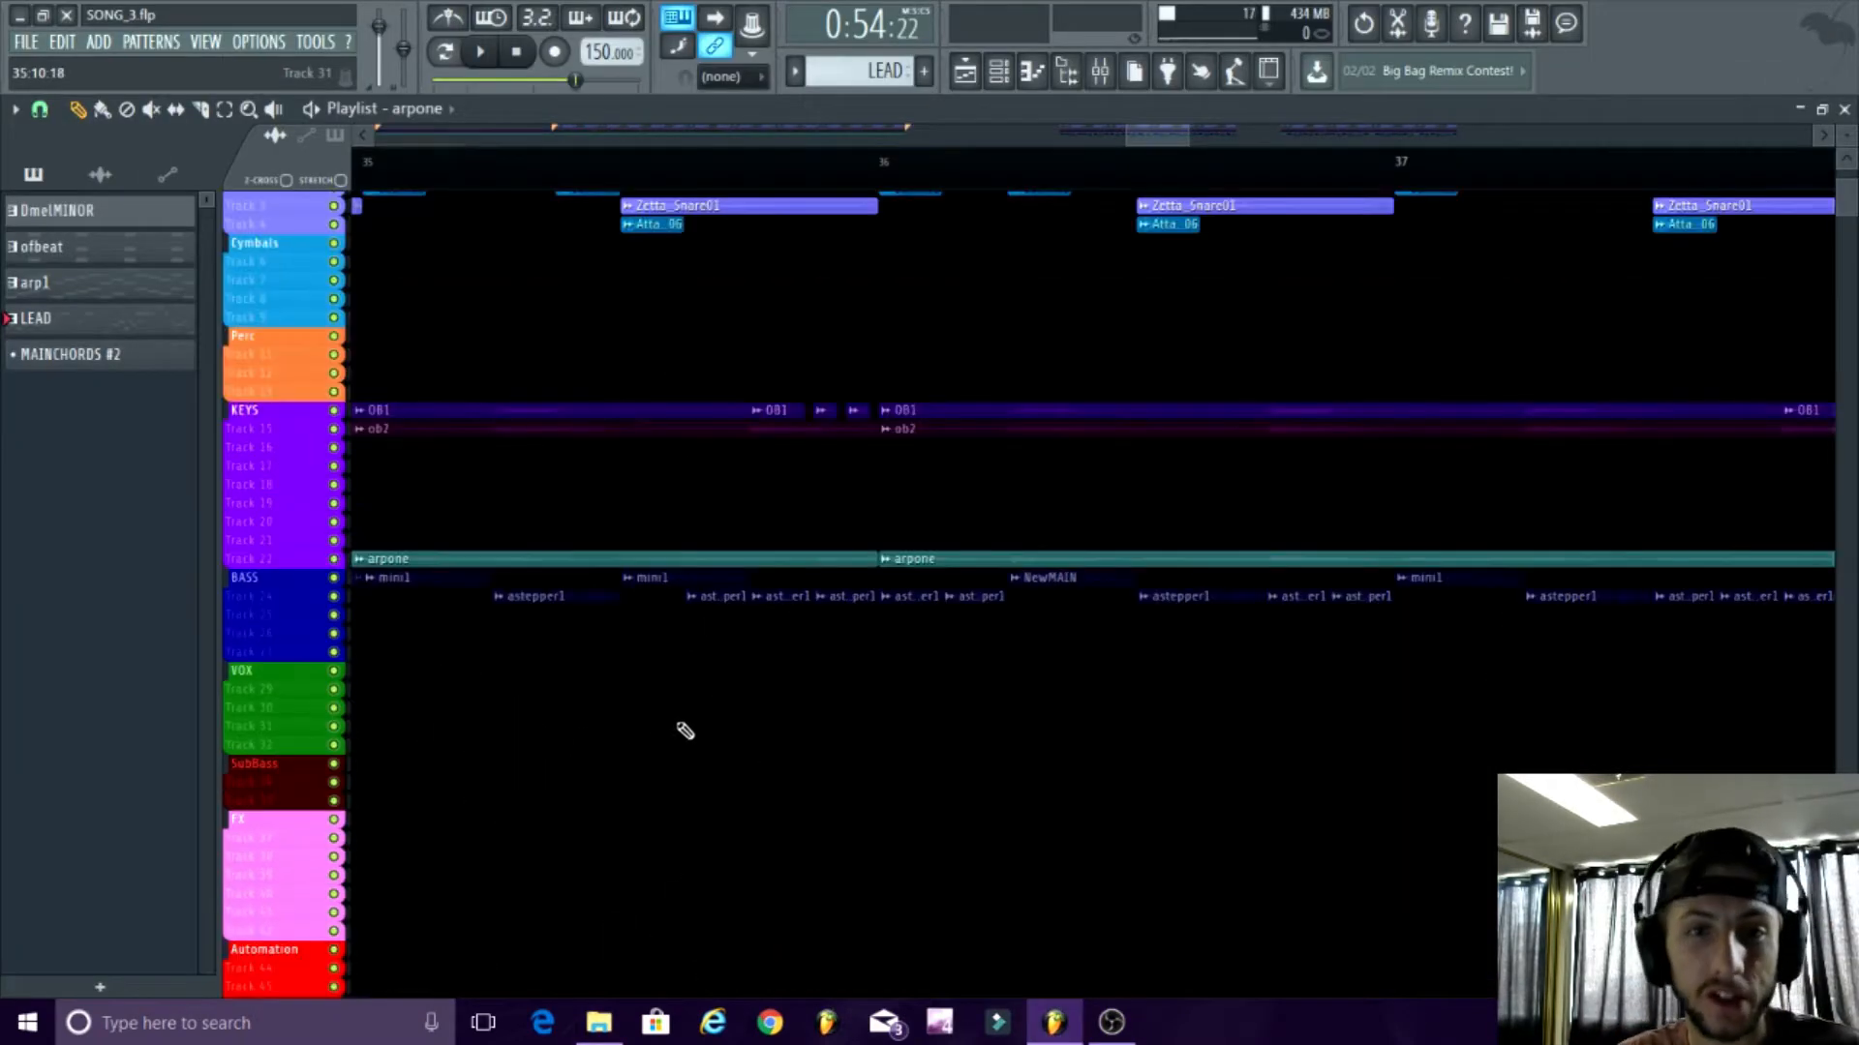
pyautogui.scroll(-2, 629, 799)
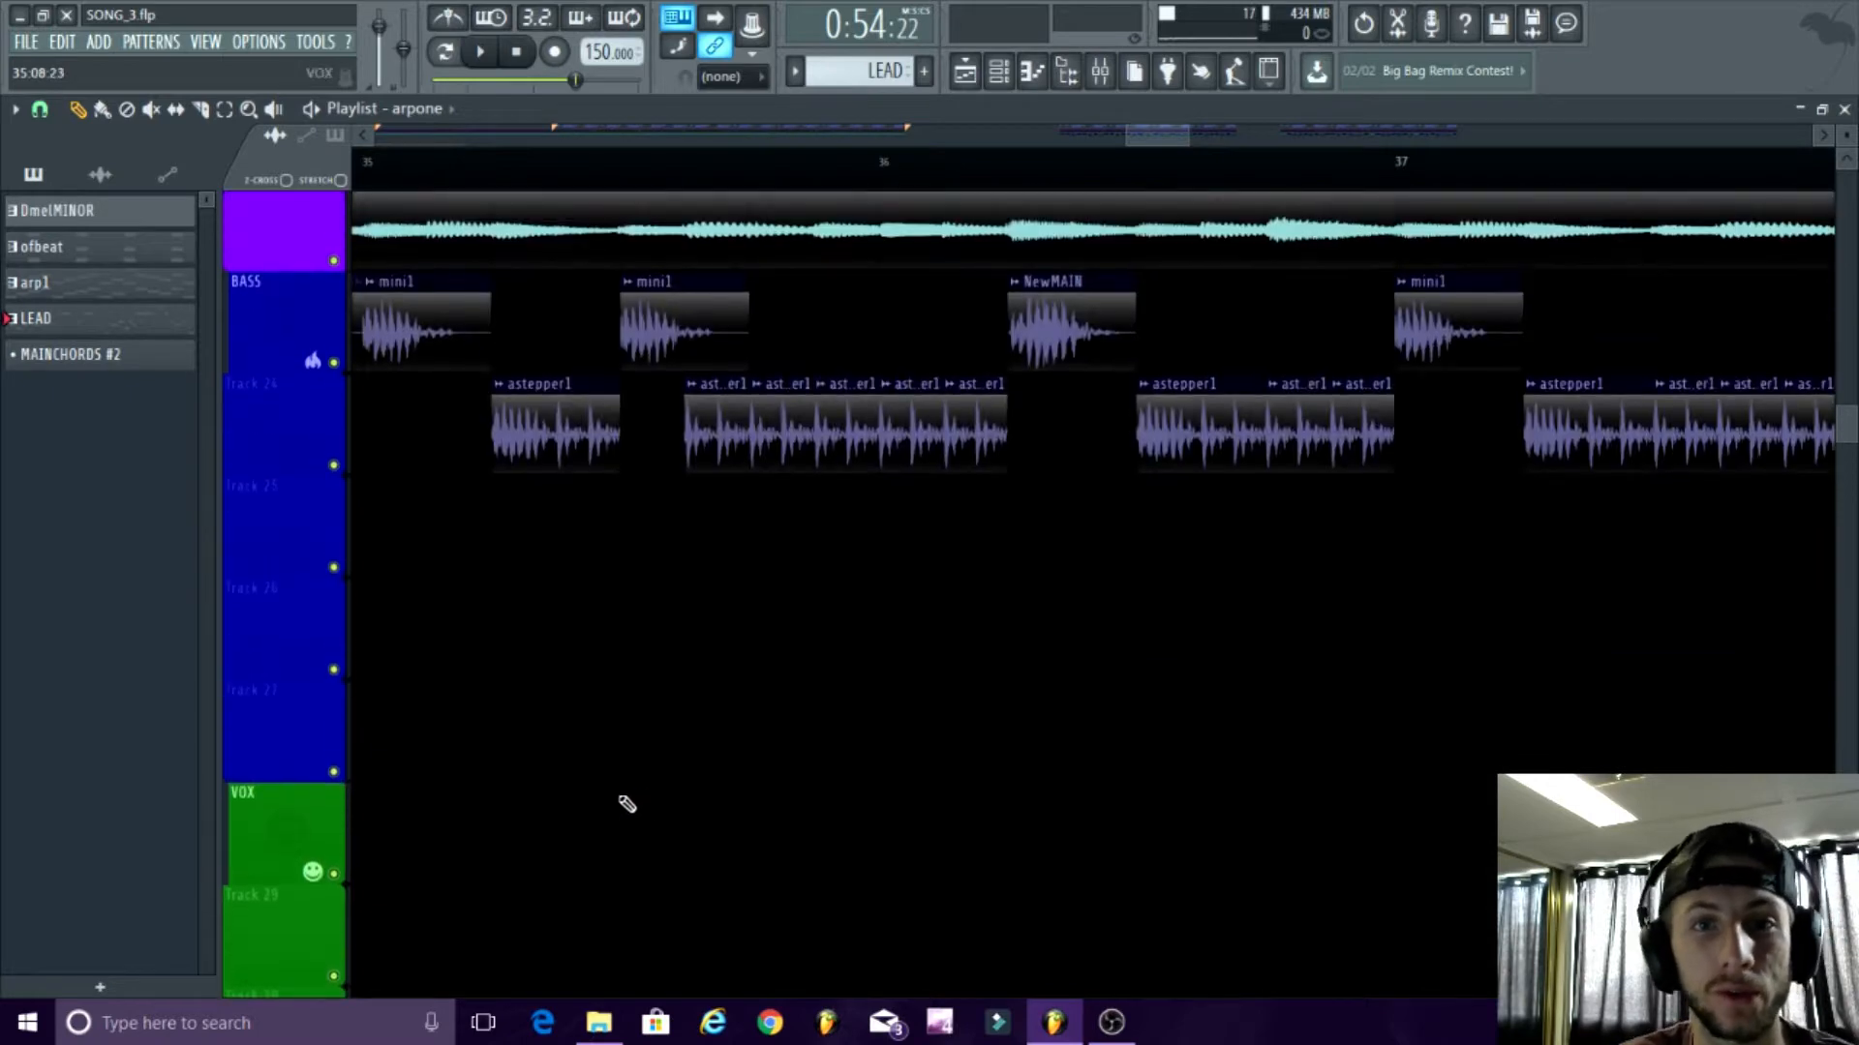
pyautogui.scroll(-4, 1116, 714)
pyautogui.scroll(-2, 1029, 780)
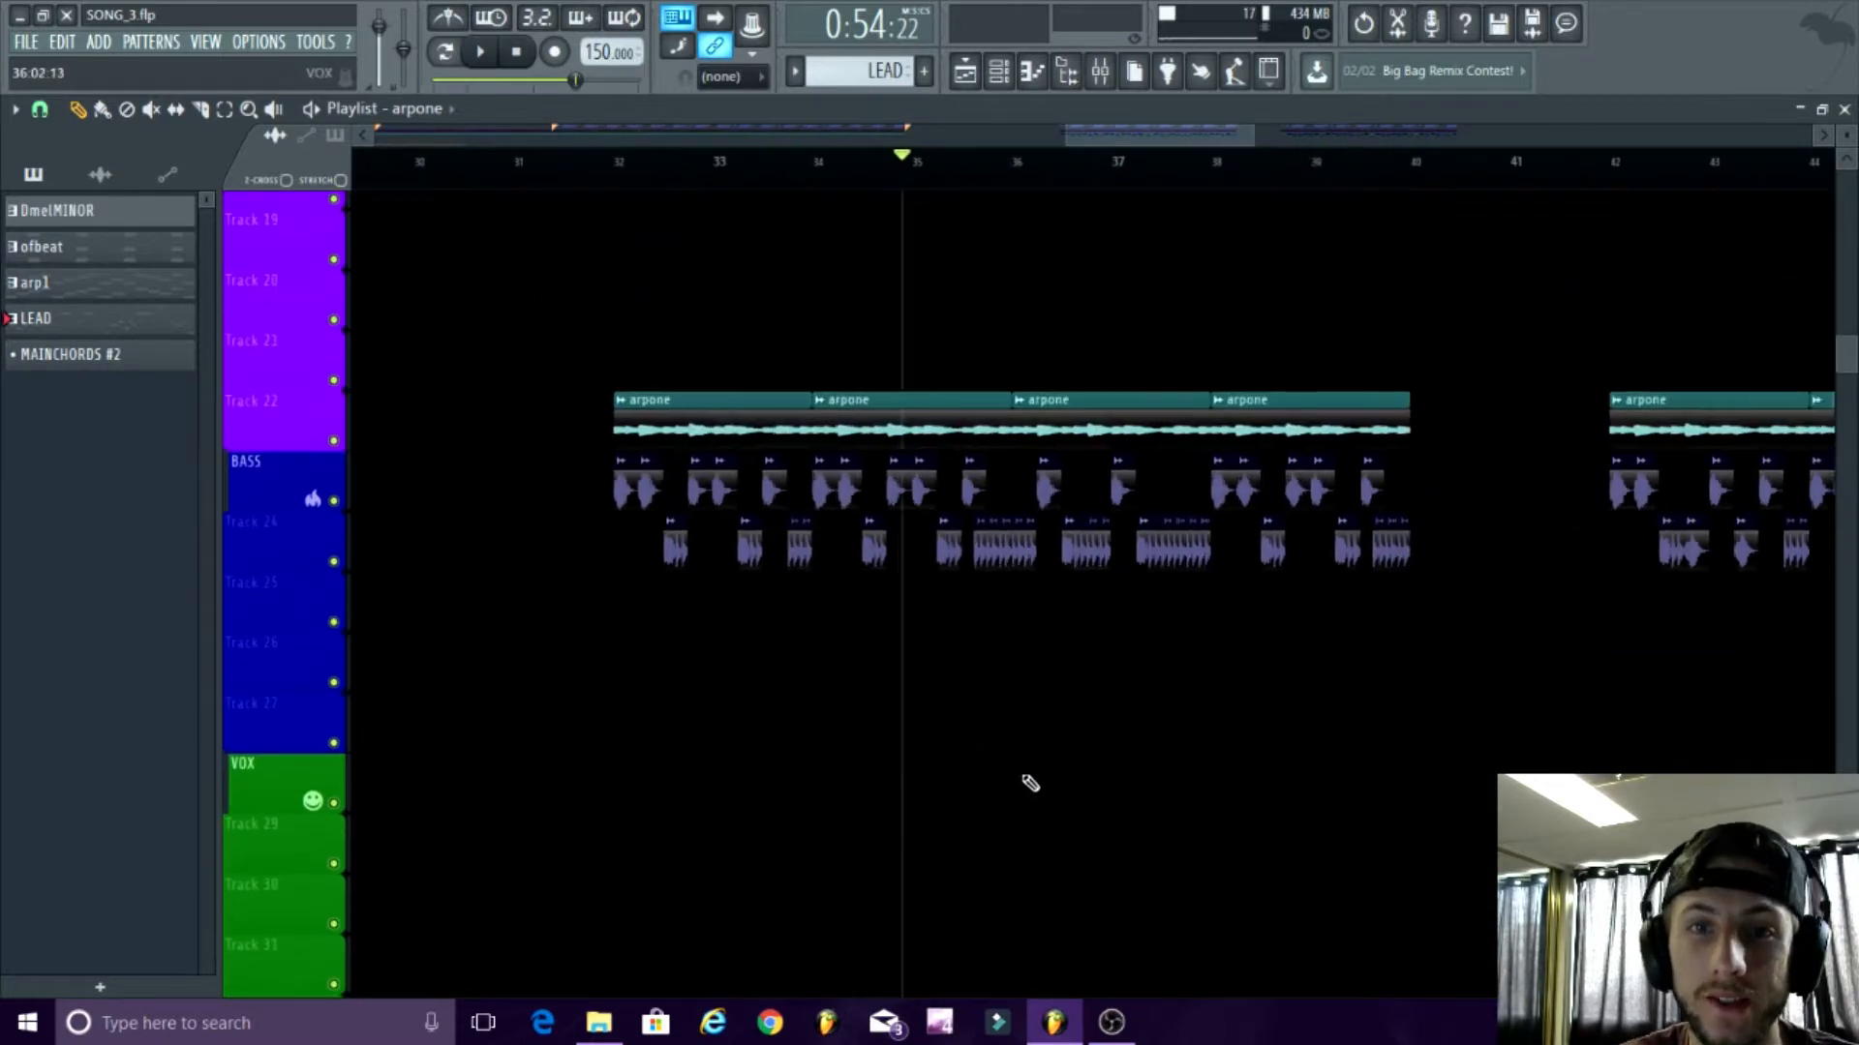
pyautogui.scroll(5, 1029, 782)
pyautogui.scroll(-4, 1026, 782)
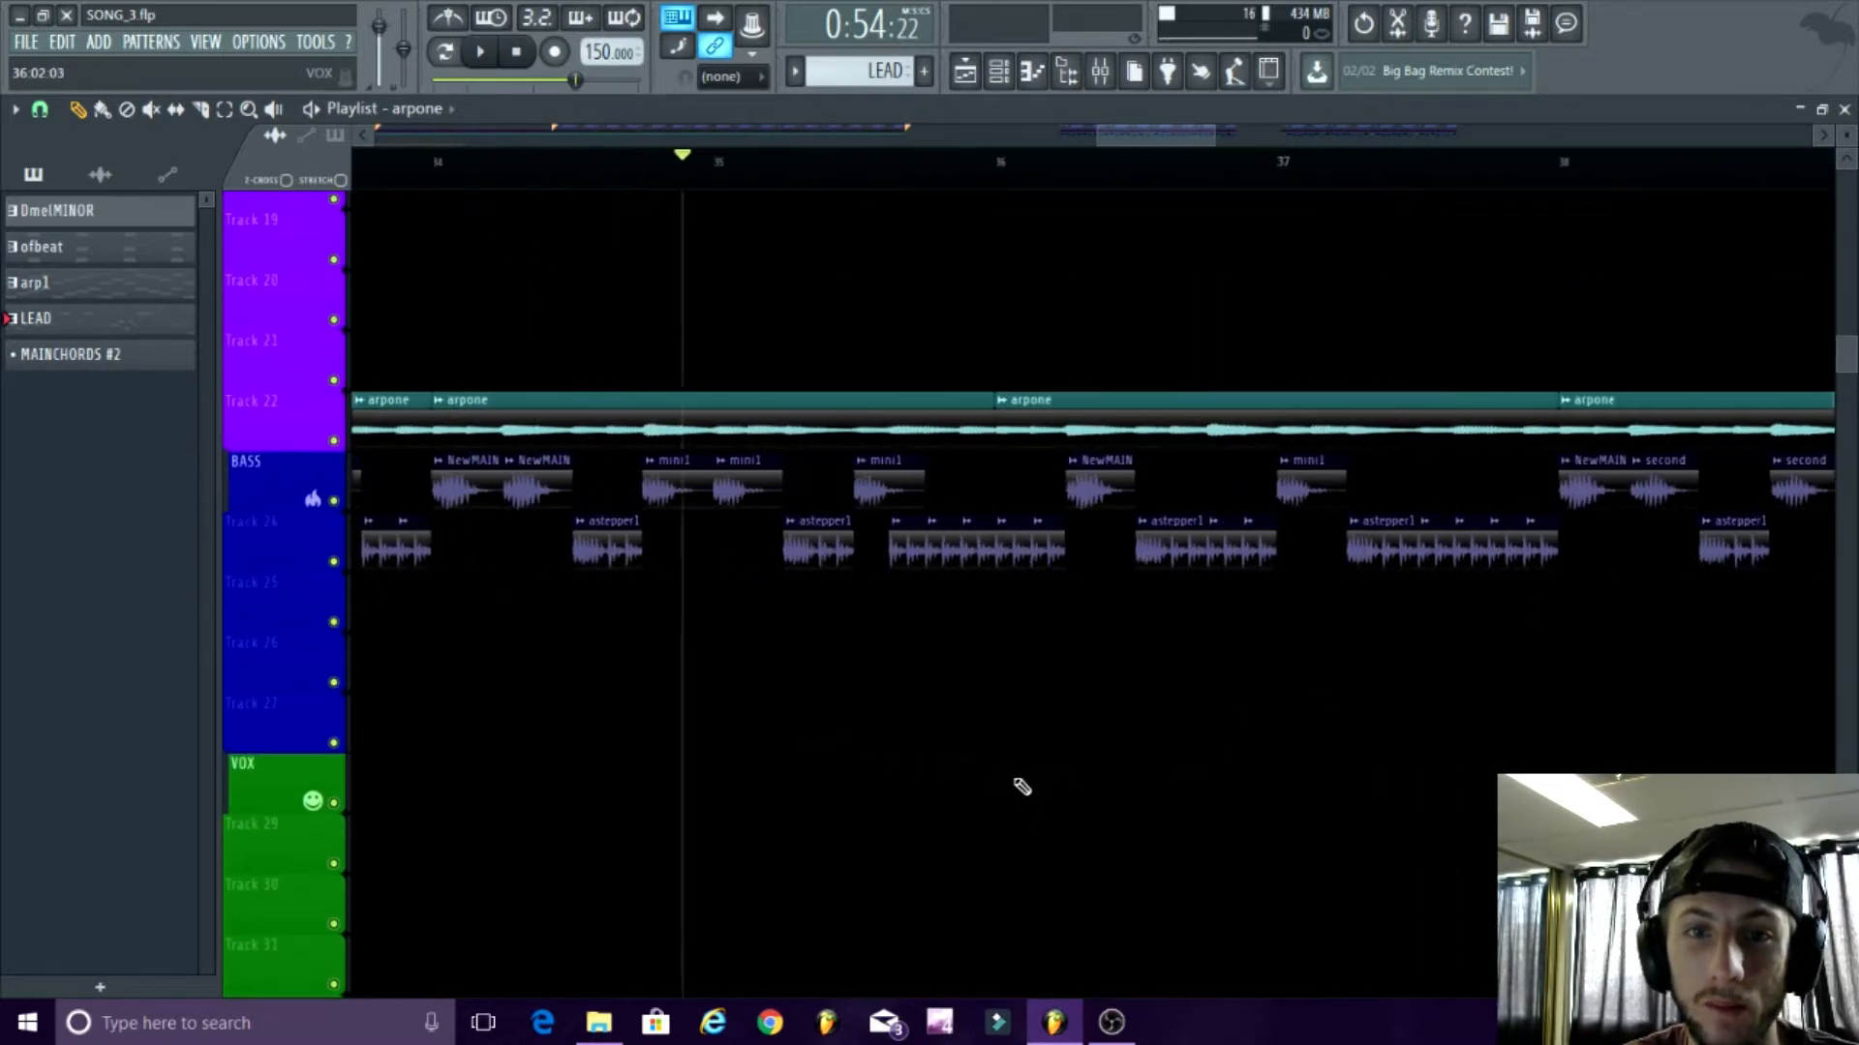
pyautogui.scroll(-2, 1018, 784)
pyautogui.scroll(3, 1018, 786)
pyautogui.scroll(1, 1019, 788)
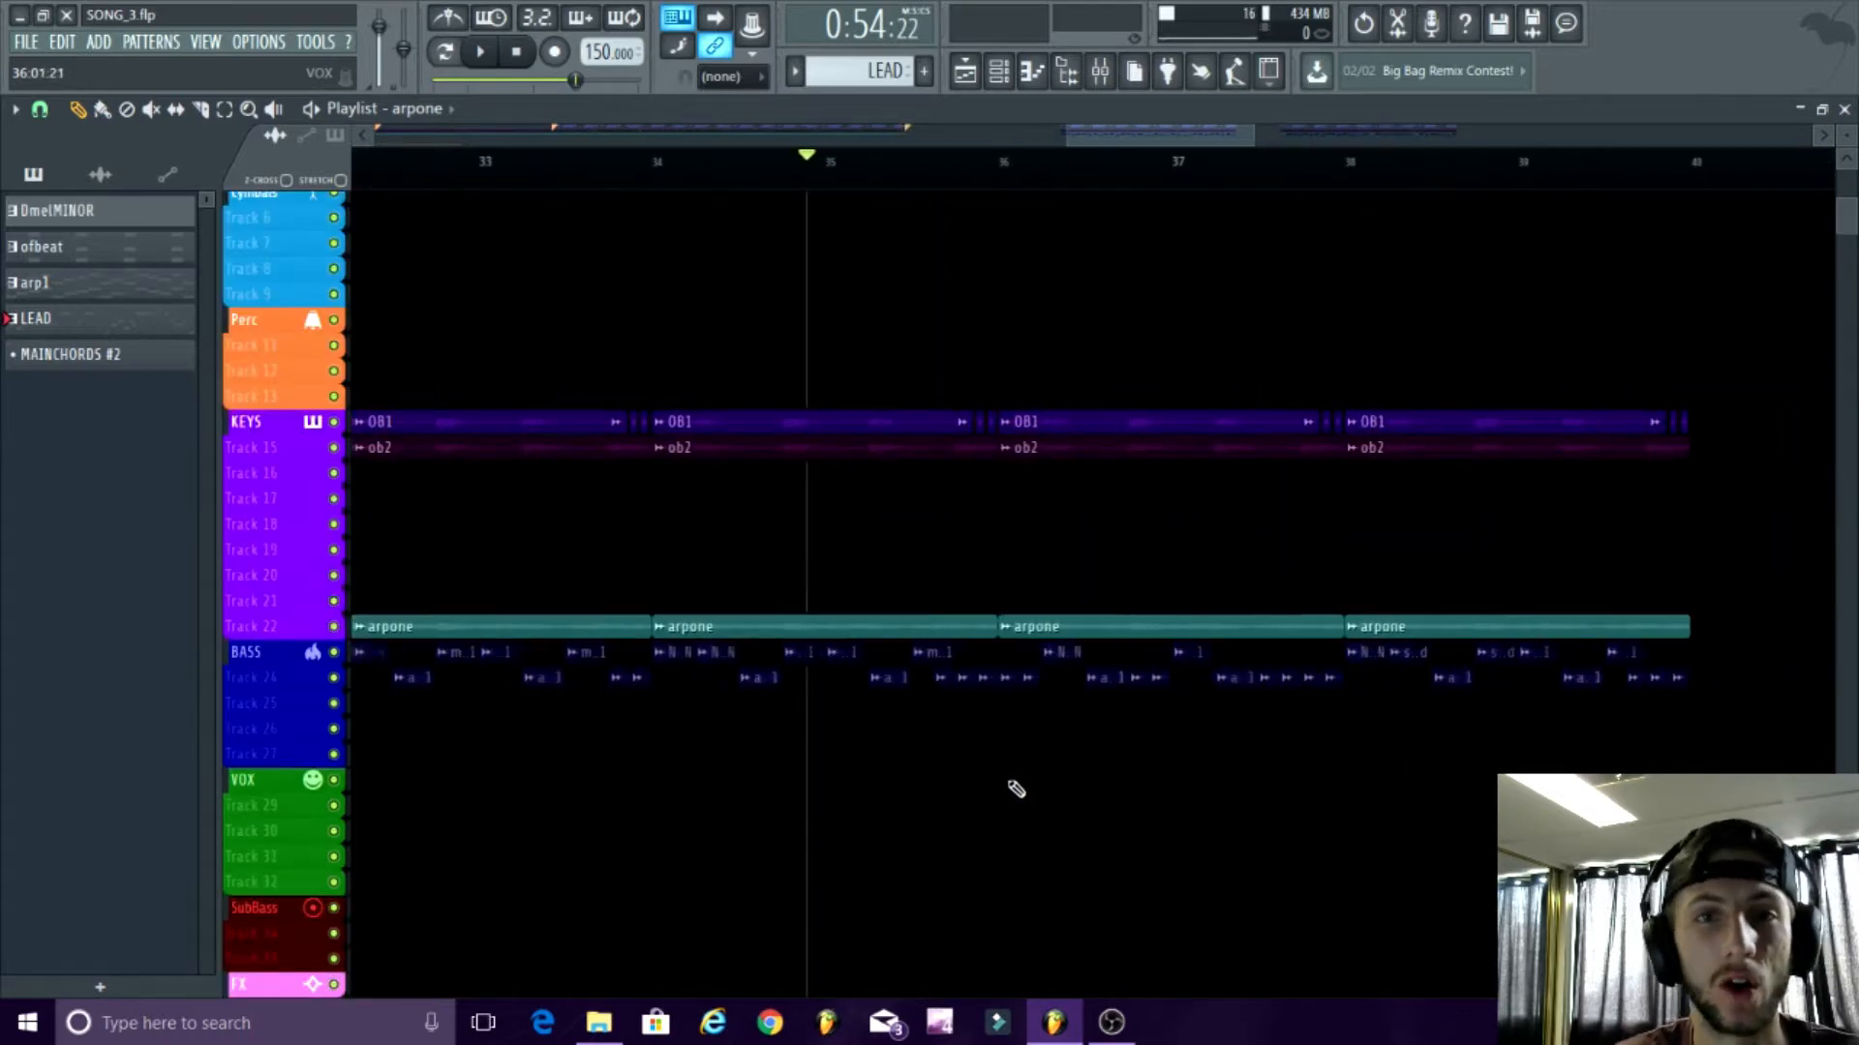
pyautogui.scroll(-2, 1007, 842)
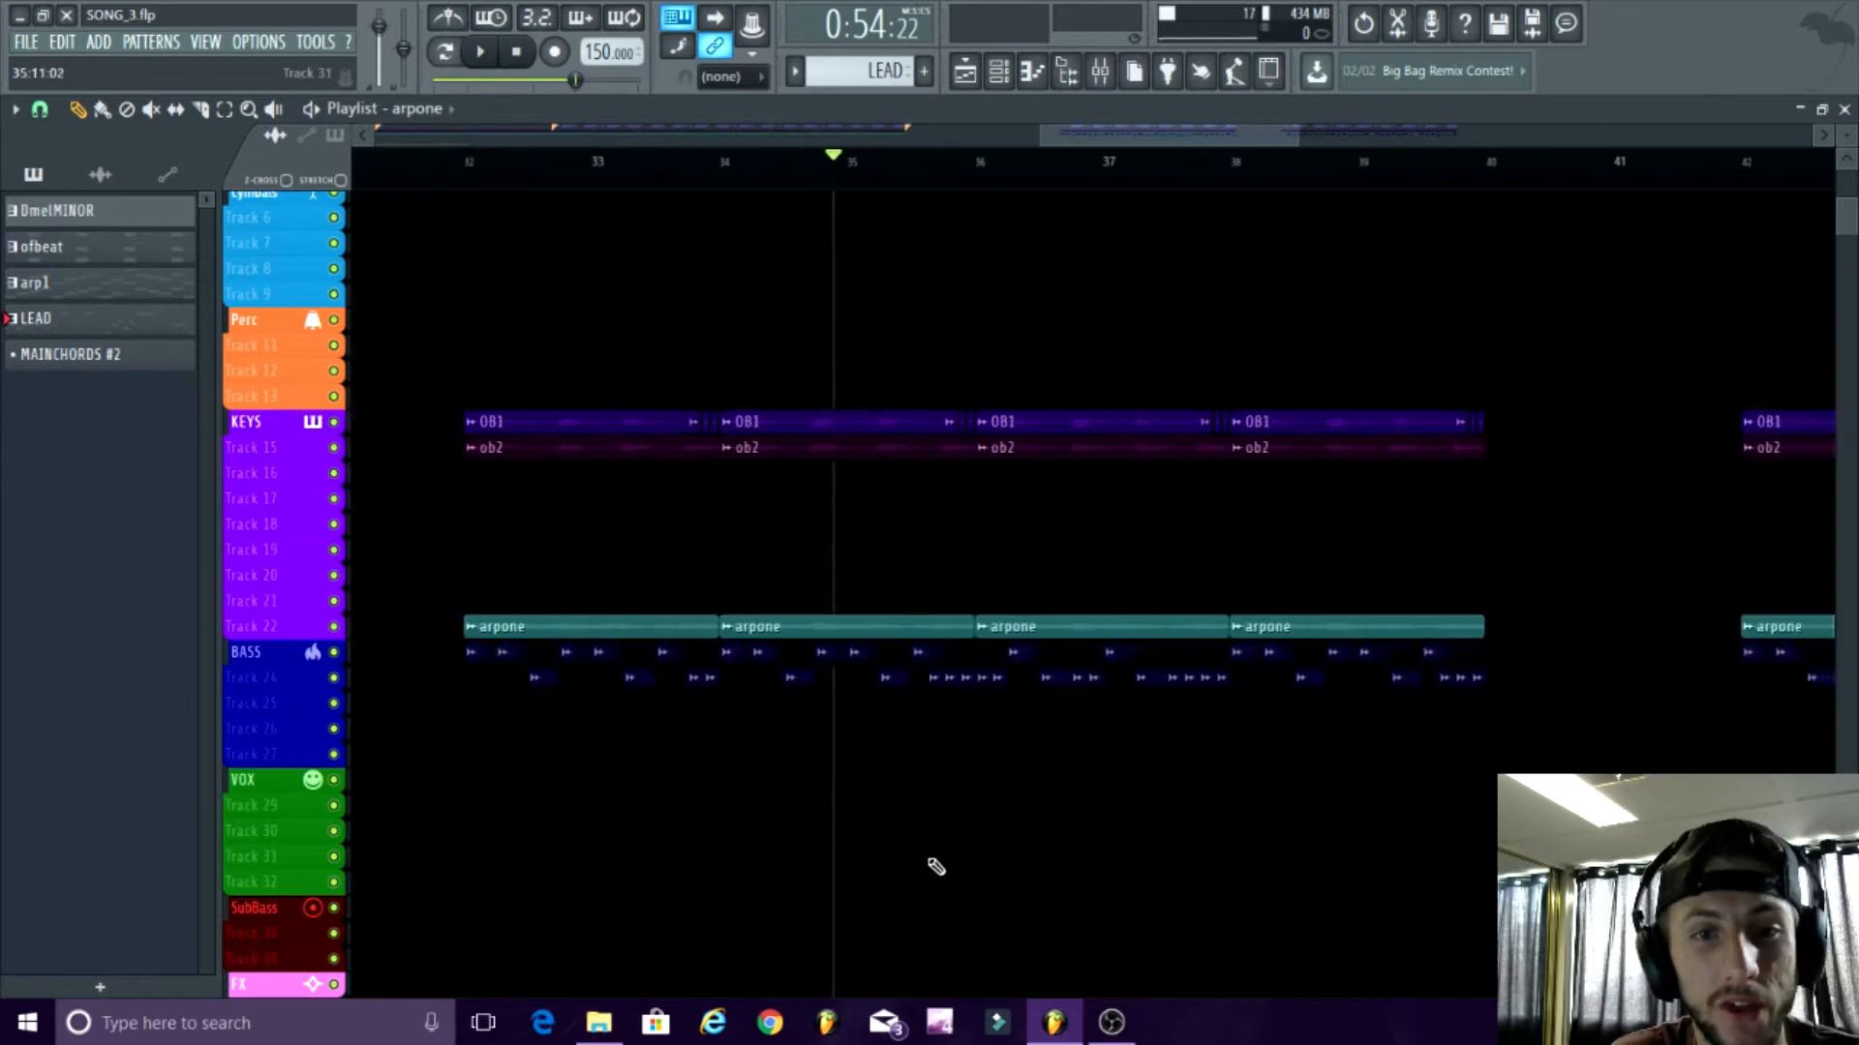
pyautogui.scroll(-2, 920, 863)
pyautogui.scroll(4, 955, 817)
pyautogui.scroll(3, 910, 783)
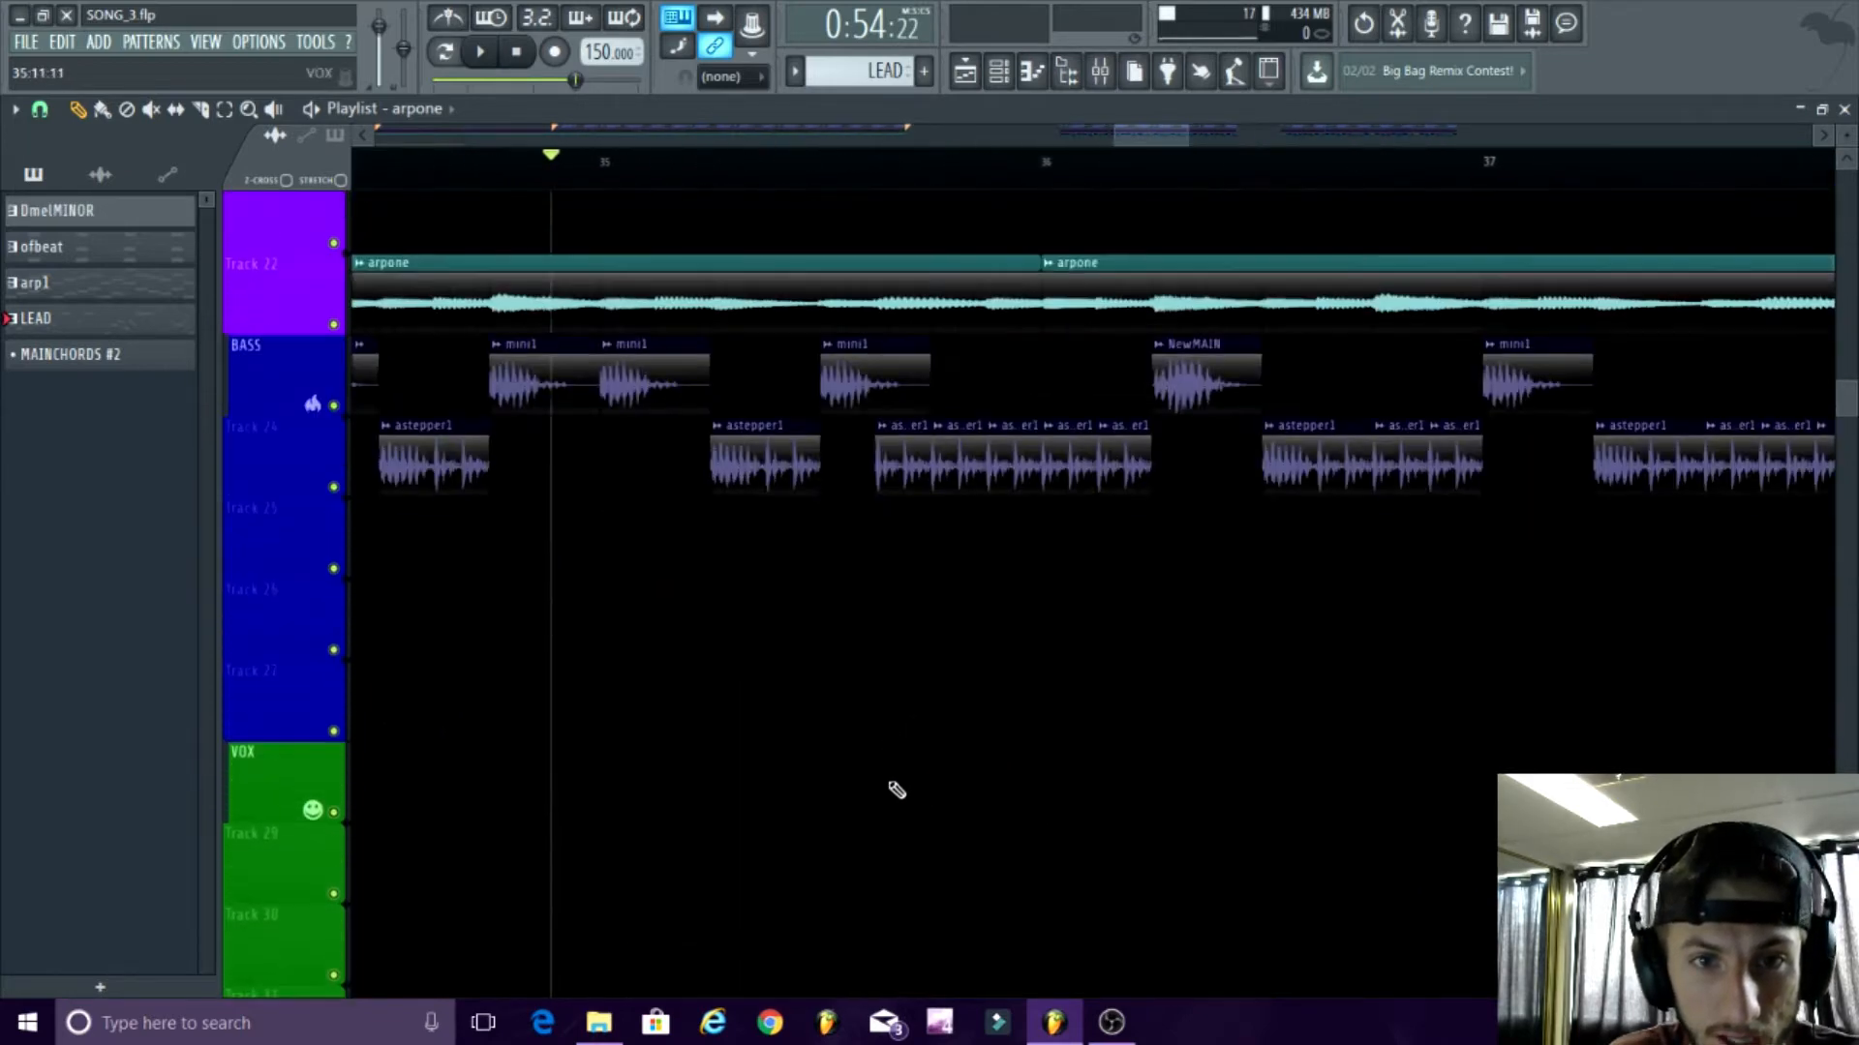
pyautogui.scroll(-3, 893, 809)
pyautogui.scroll(1, 870, 820)
pyautogui.scroll(-1, 861, 794)
pyautogui.scroll(1, 839, 735)
pyautogui.scroll(-1, 664, 427)
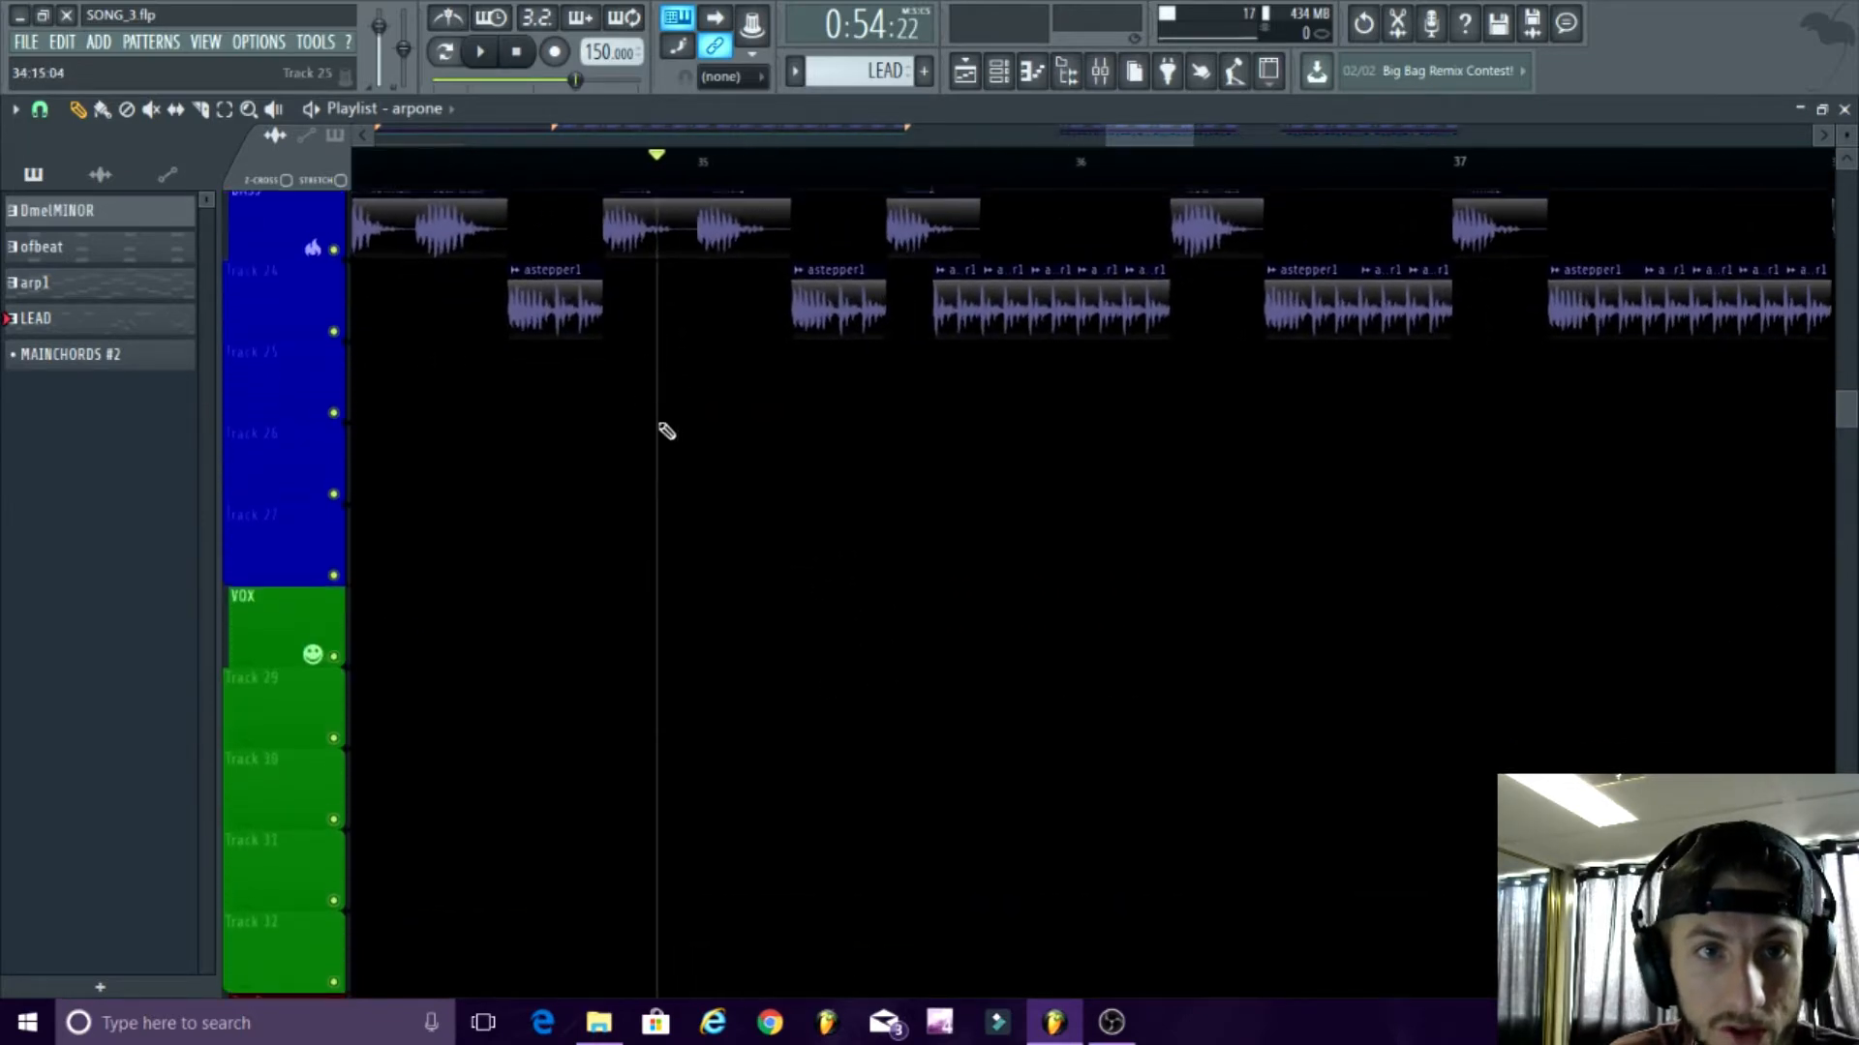
pyautogui.scroll(2, 585, 237)
# - Set the playhead to the start of bar 34 and play the arrangement with all tracks audible
pyautogui.click(604, 163)
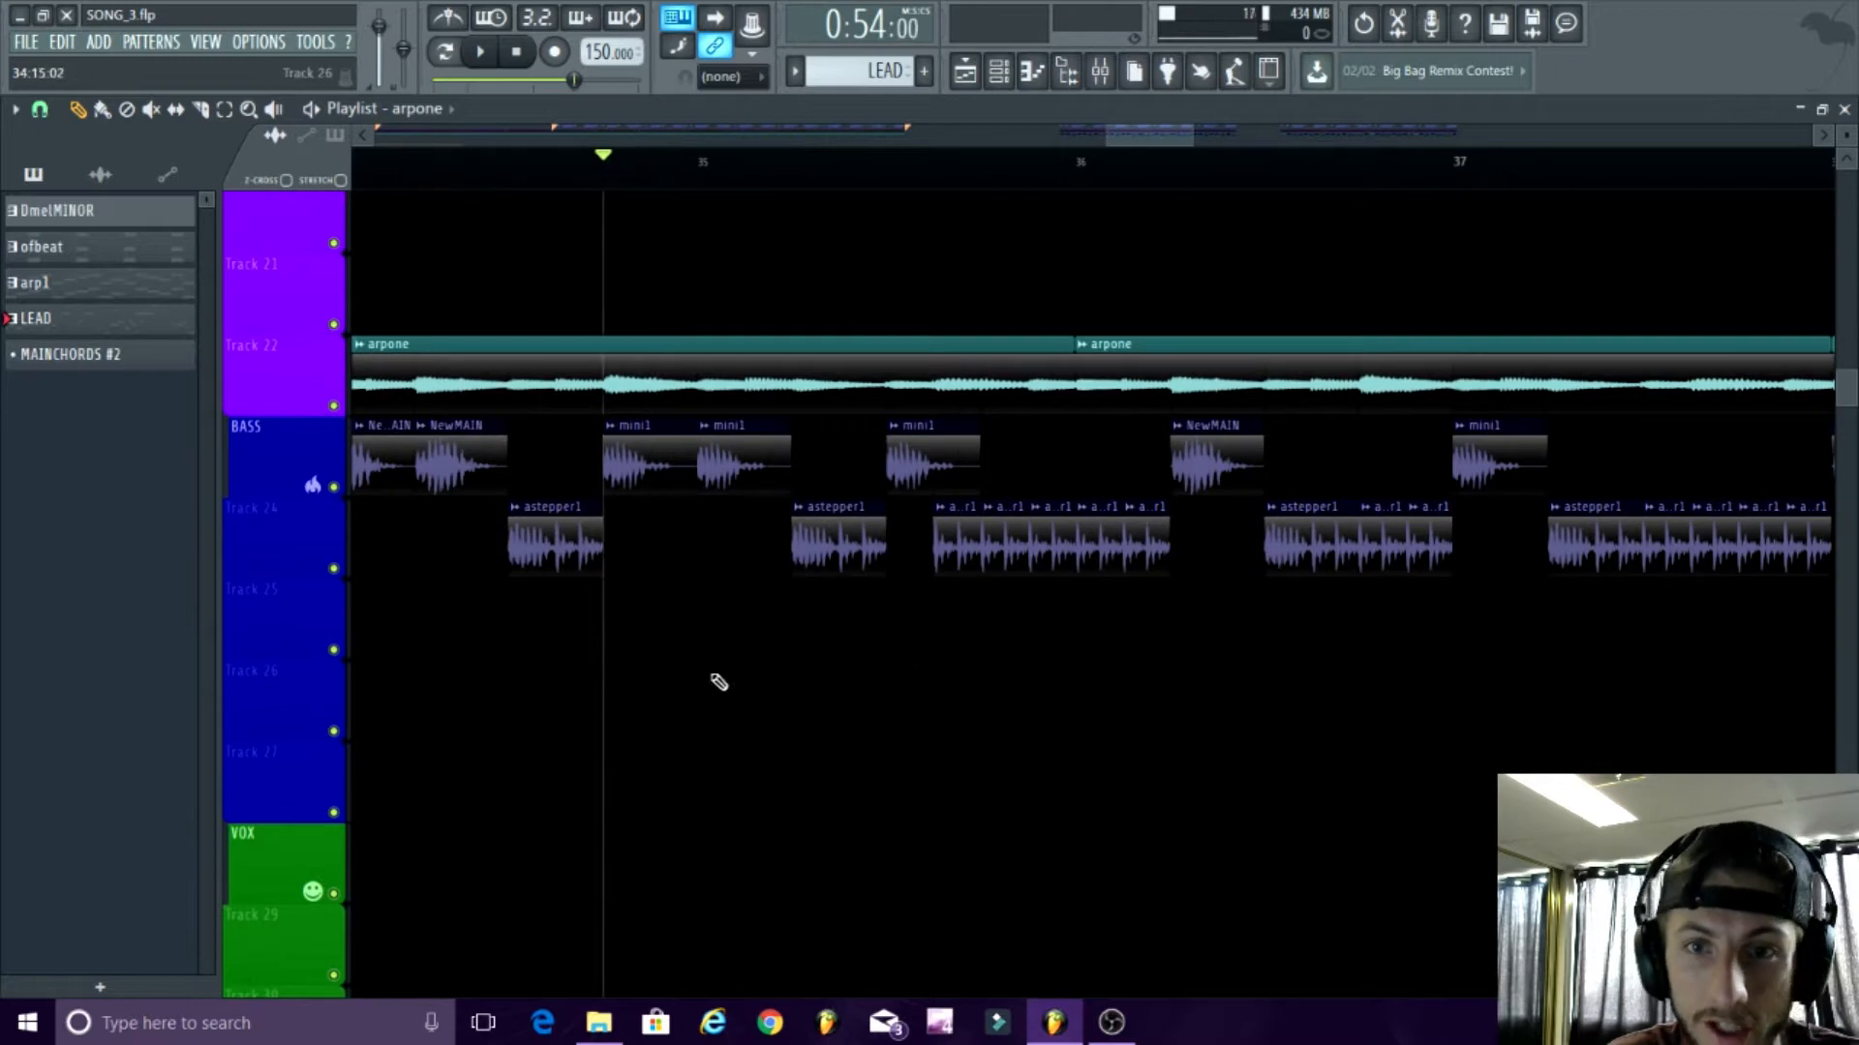
pyautogui.scroll(-2, 834, 677)
pyautogui.scroll(-1, 817, 775)
pyautogui.scroll(2, 824, 778)
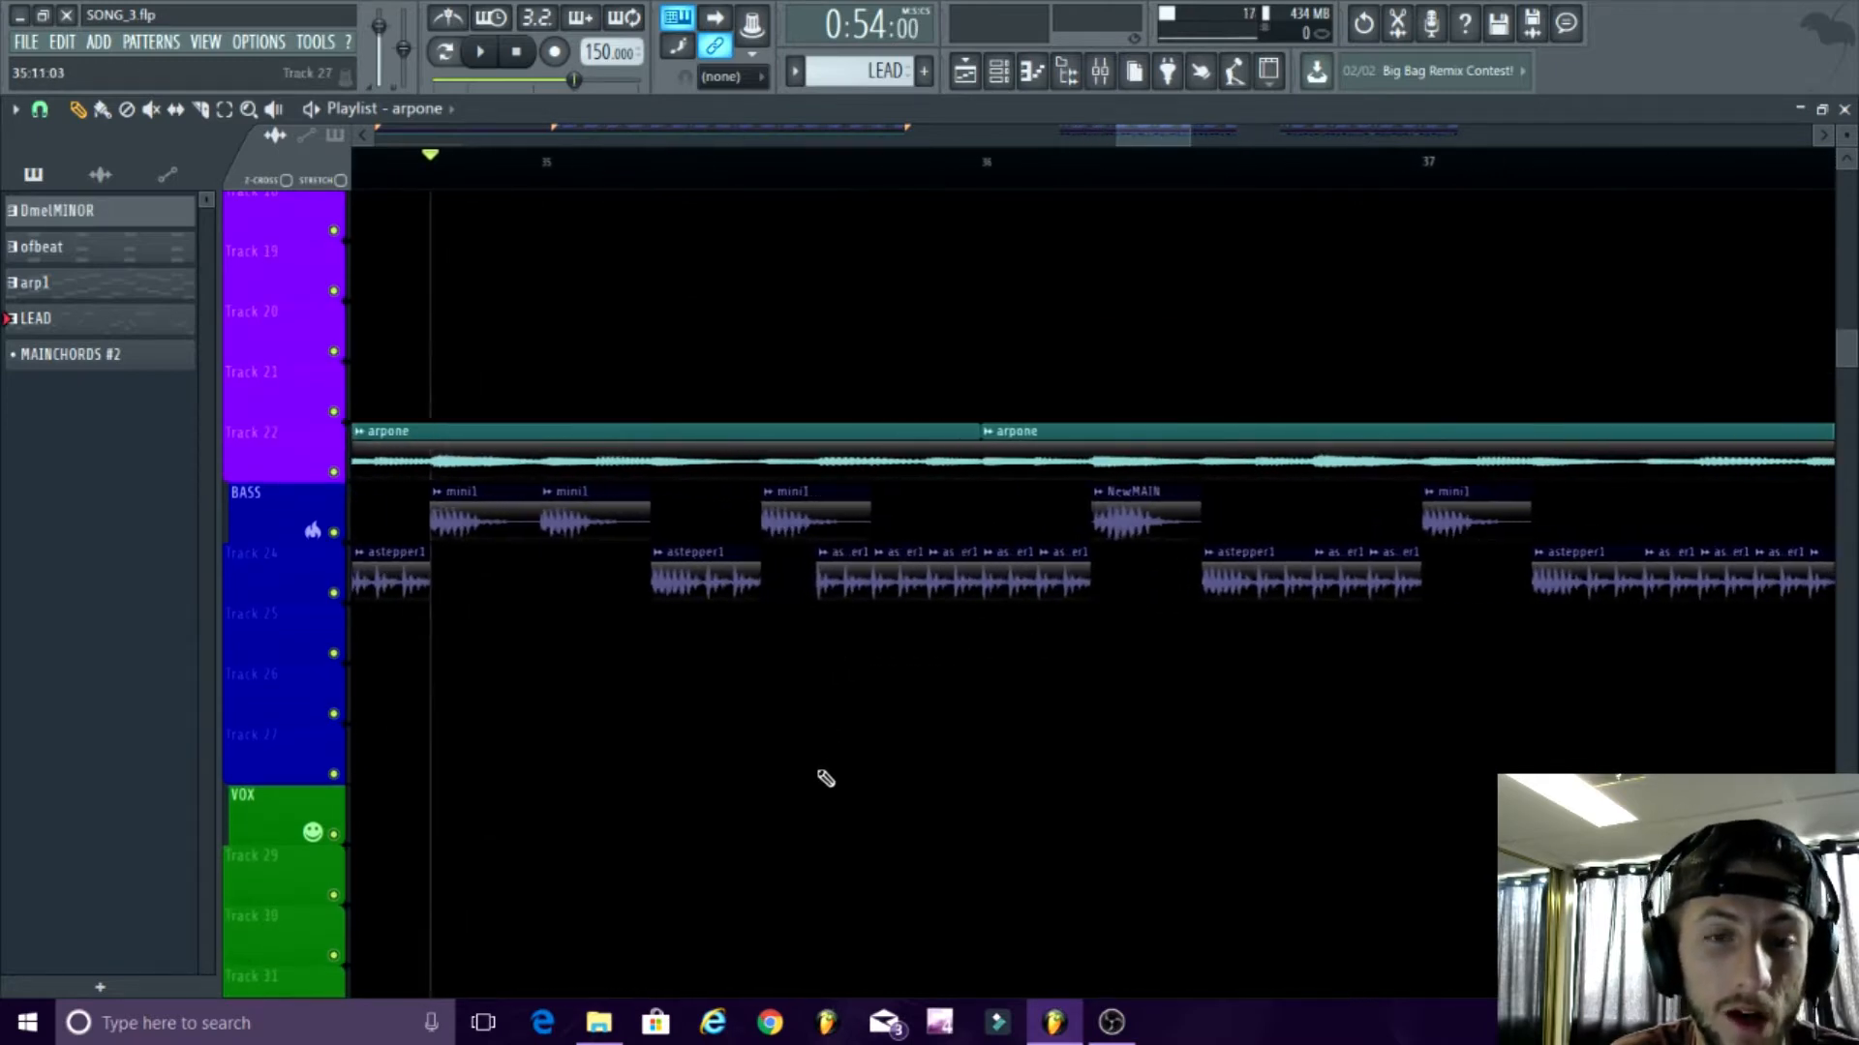
pyautogui.scroll(-2, 825, 778)
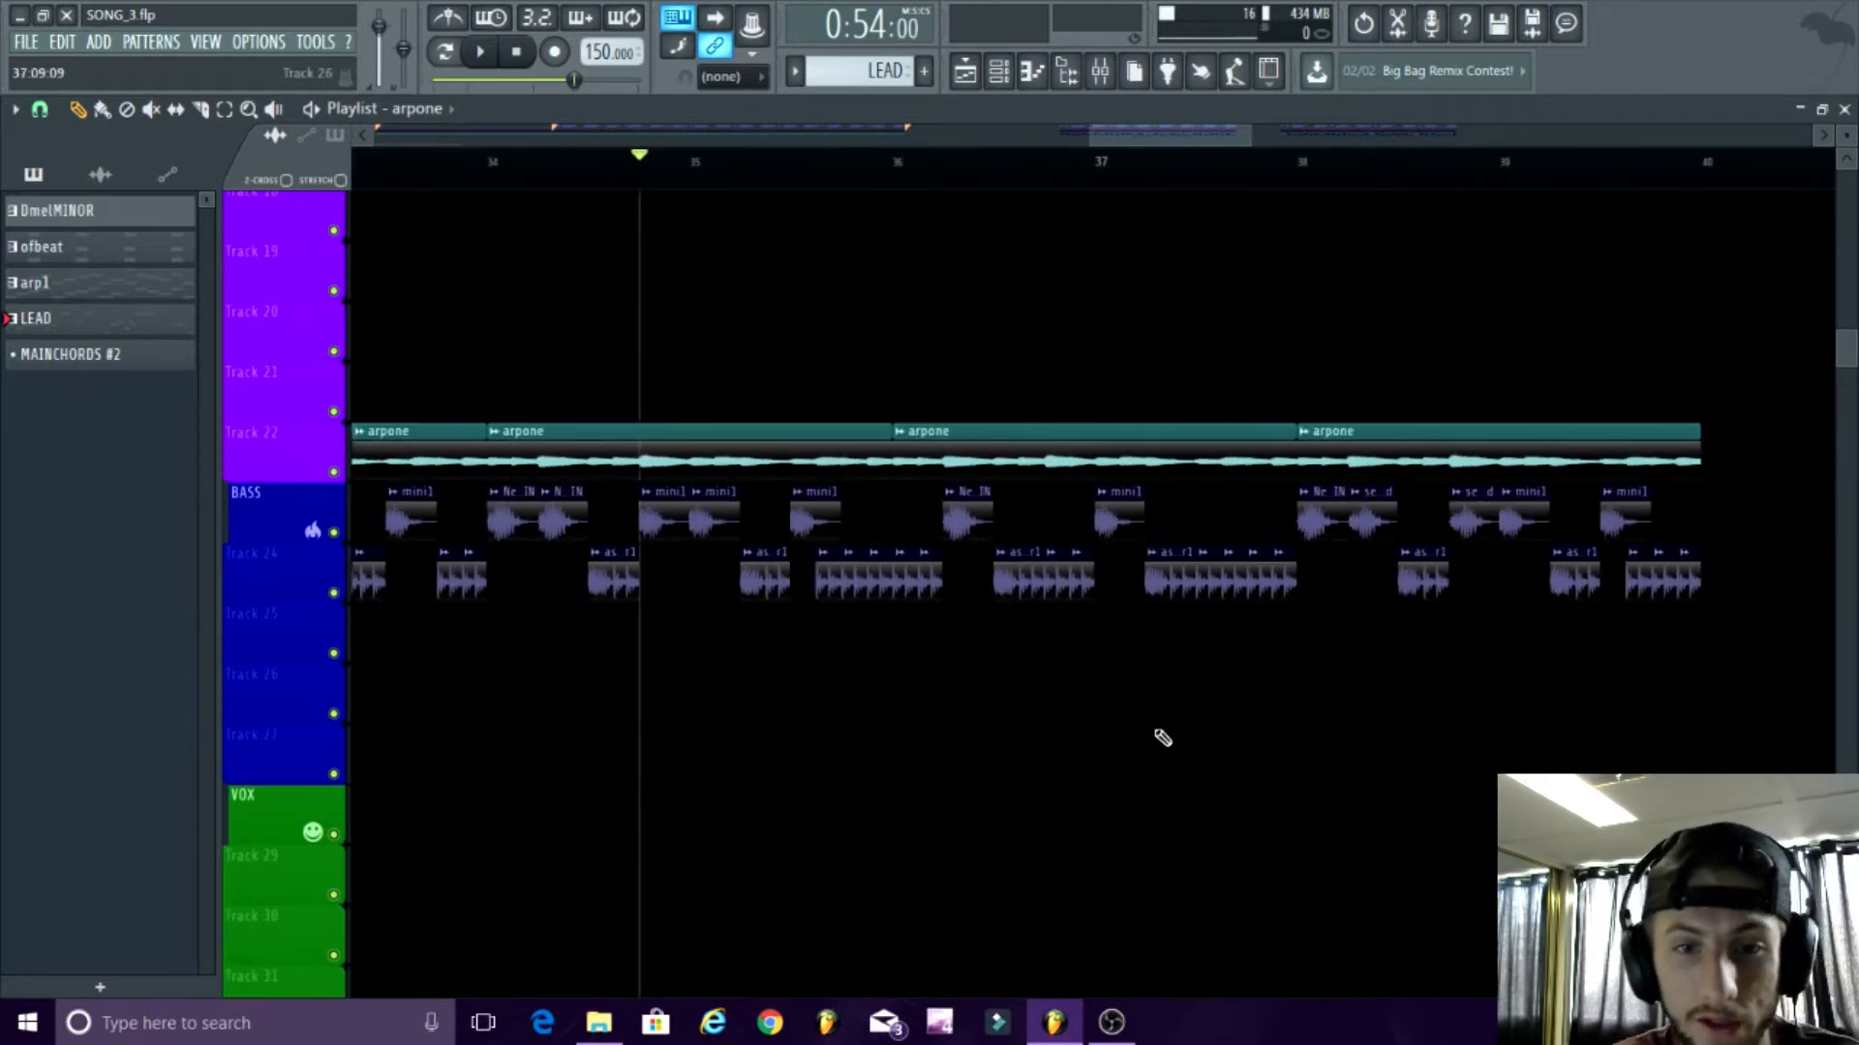
pyautogui.click(489, 163)
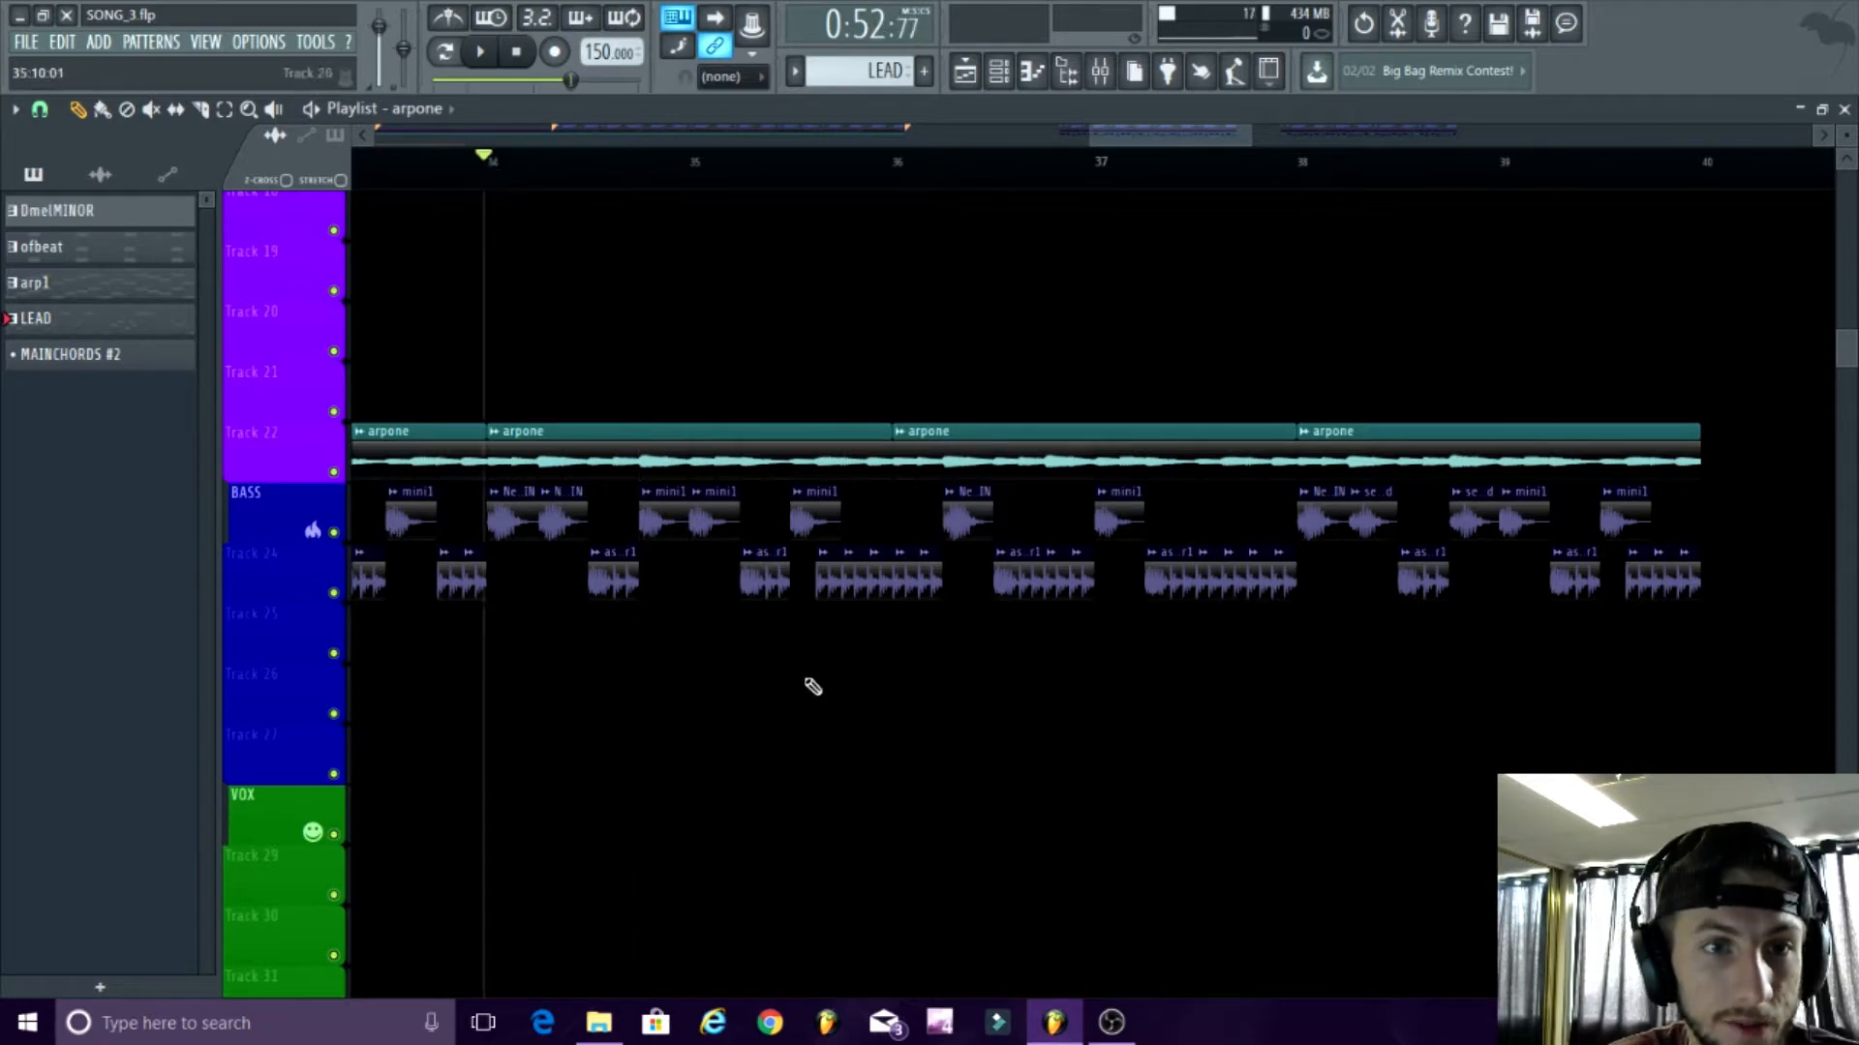
pyautogui.press('space')
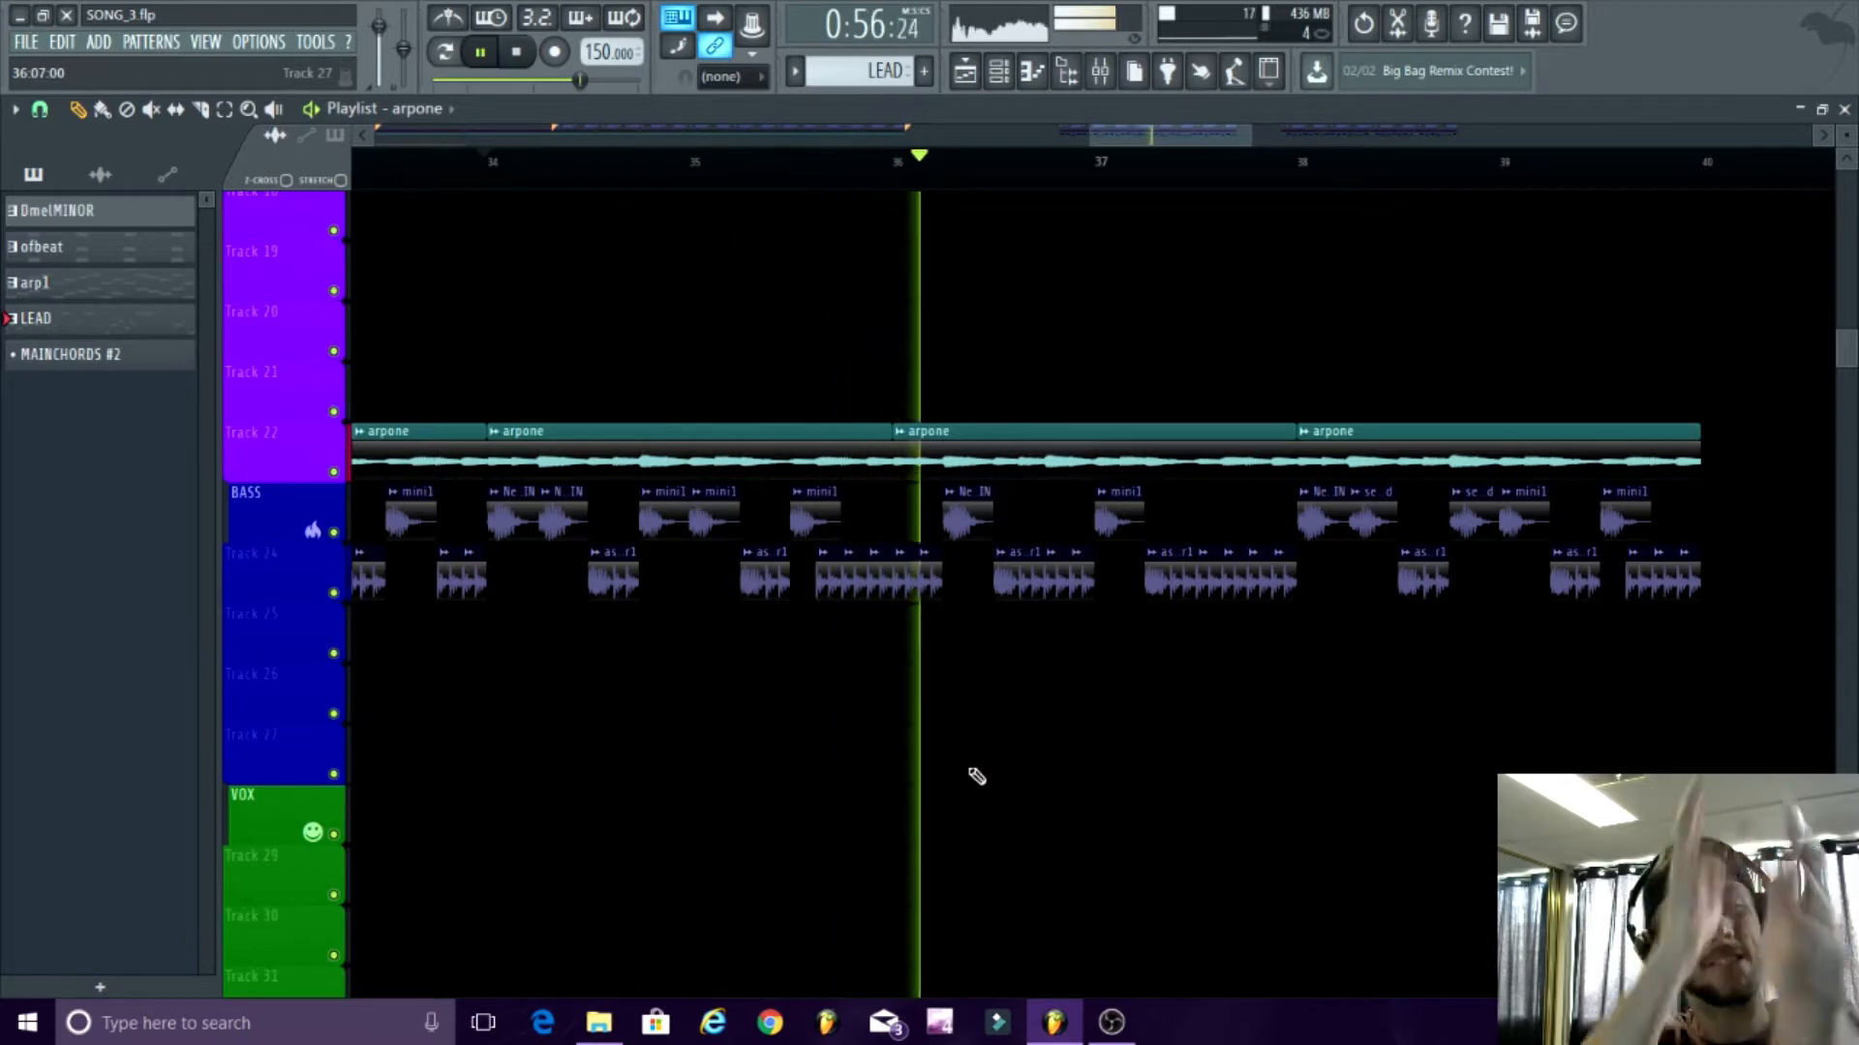
pyautogui.press('space')
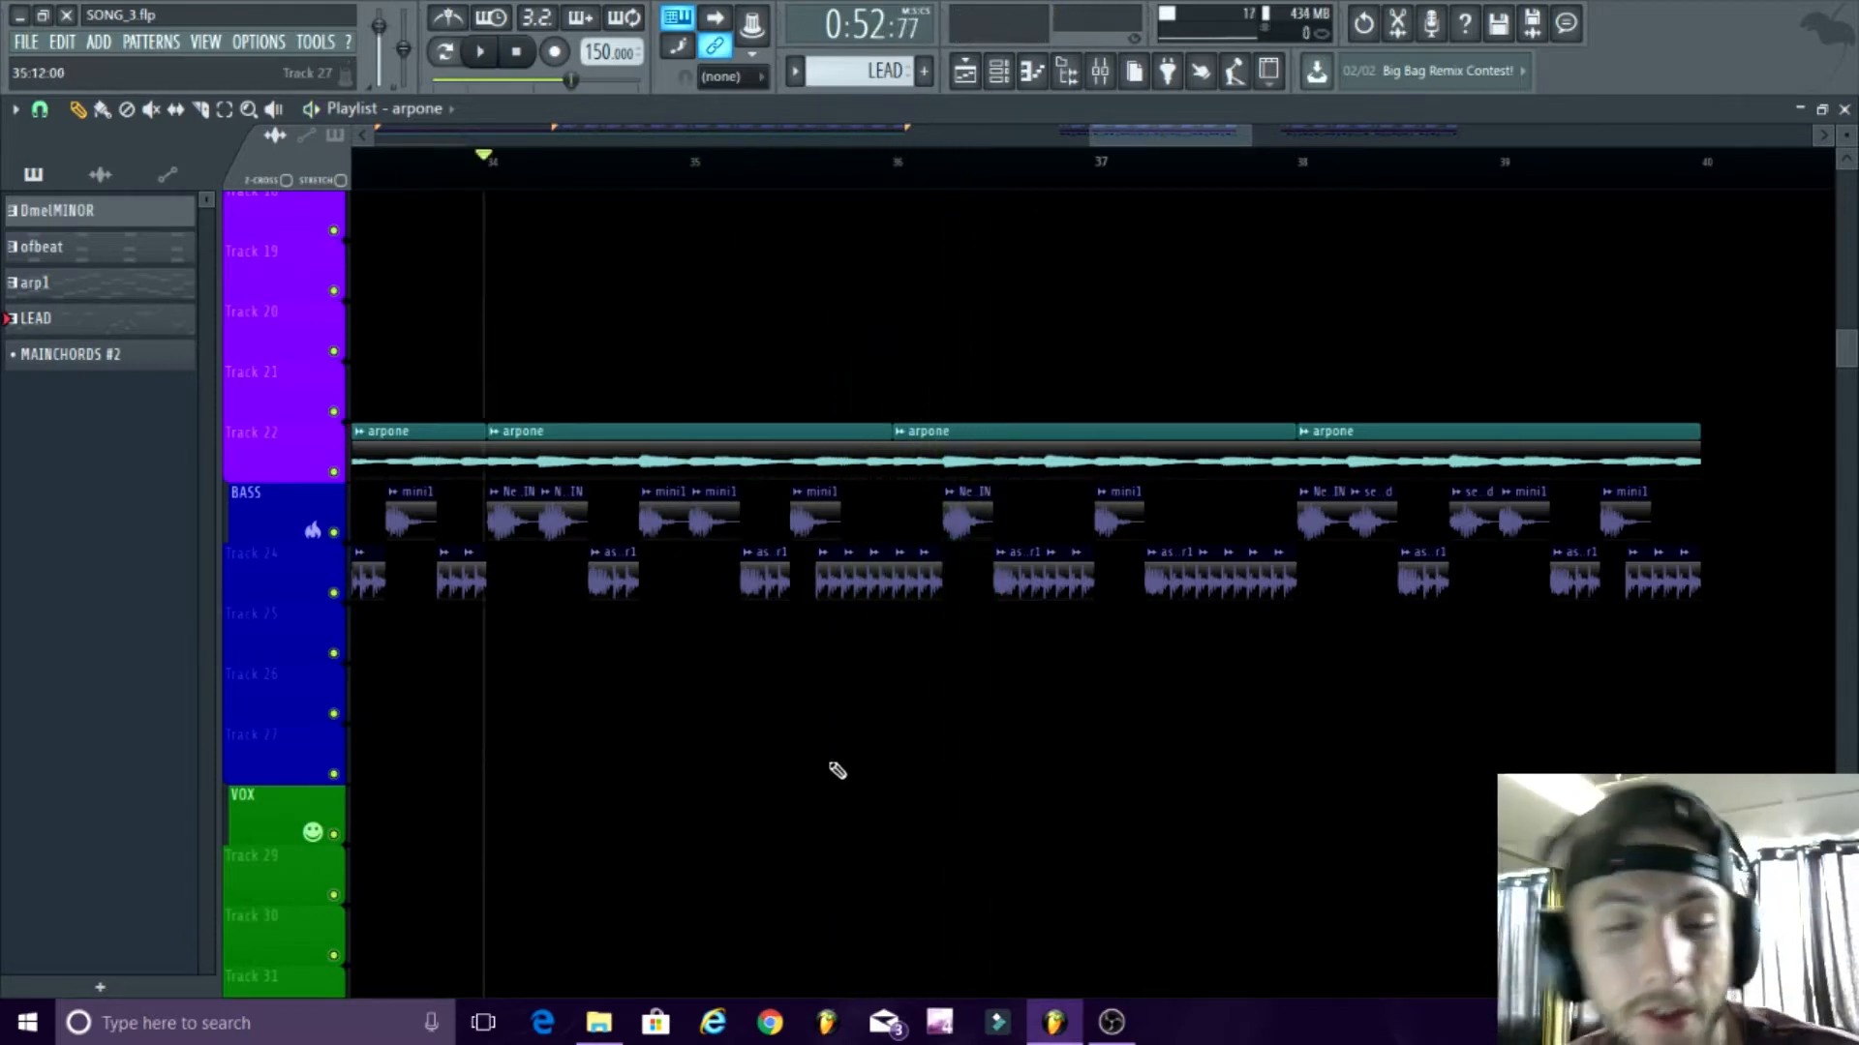
# - Solo Track 24 and play its astepper1 bass clips from bar 34
pyautogui.scroll(3, 900, 746)
pyautogui.scroll(-3, 929, 680)
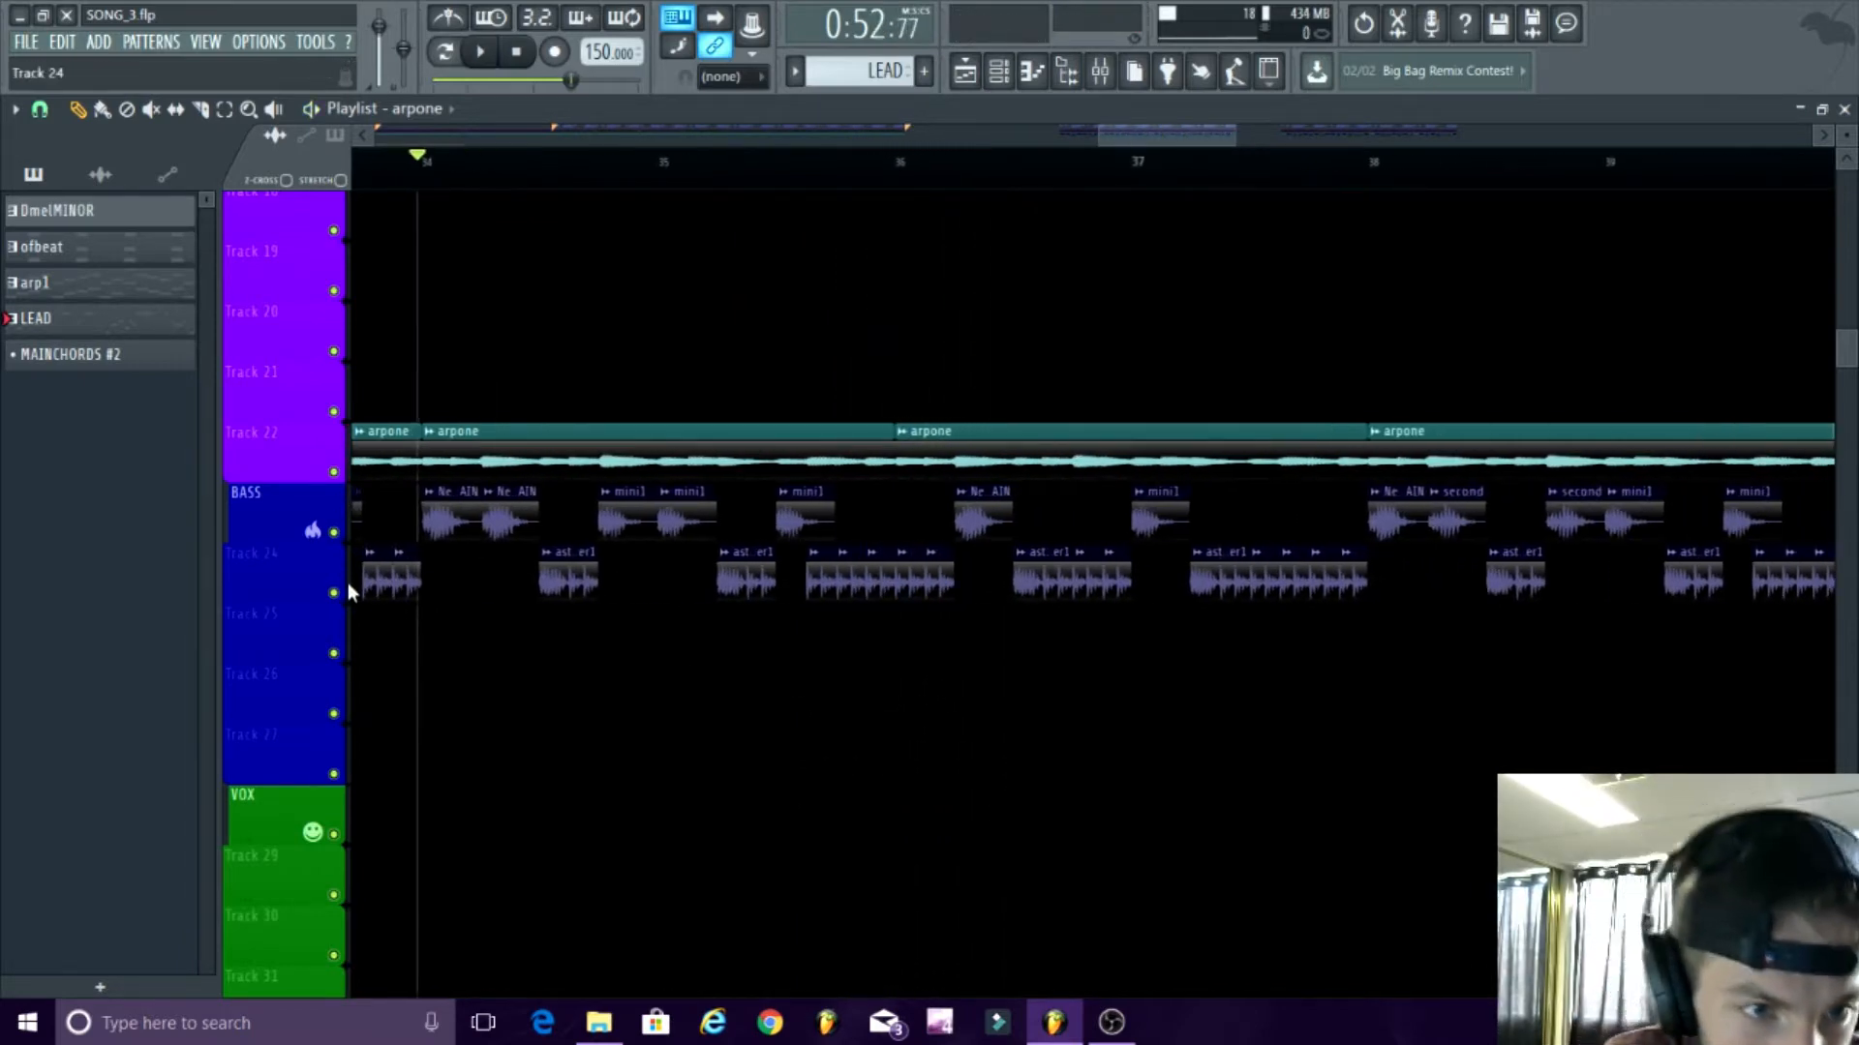
pyautogui.rightClick(335, 593)
pyautogui.press('space')
pyautogui.scroll(3, 974, 793)
pyautogui.scroll(-4, 857, 797)
pyautogui.scroll(1, 850, 809)
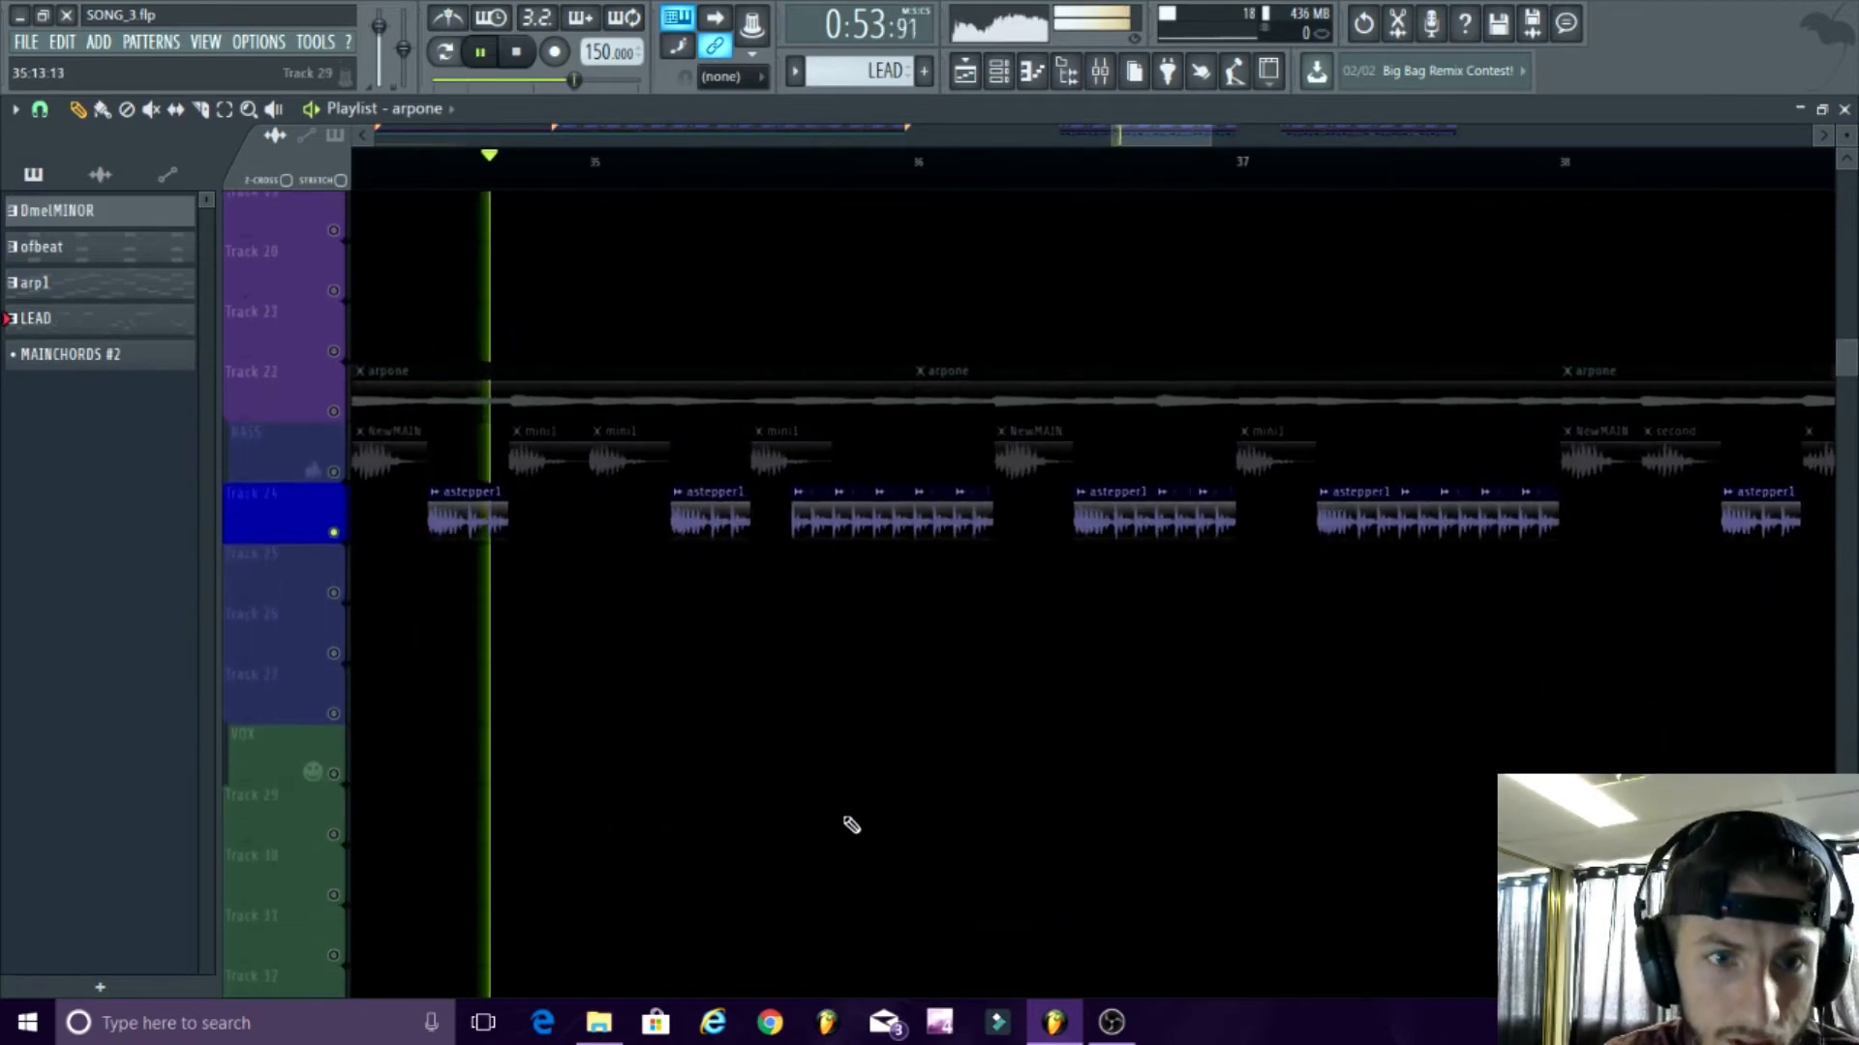
pyautogui.press('space')
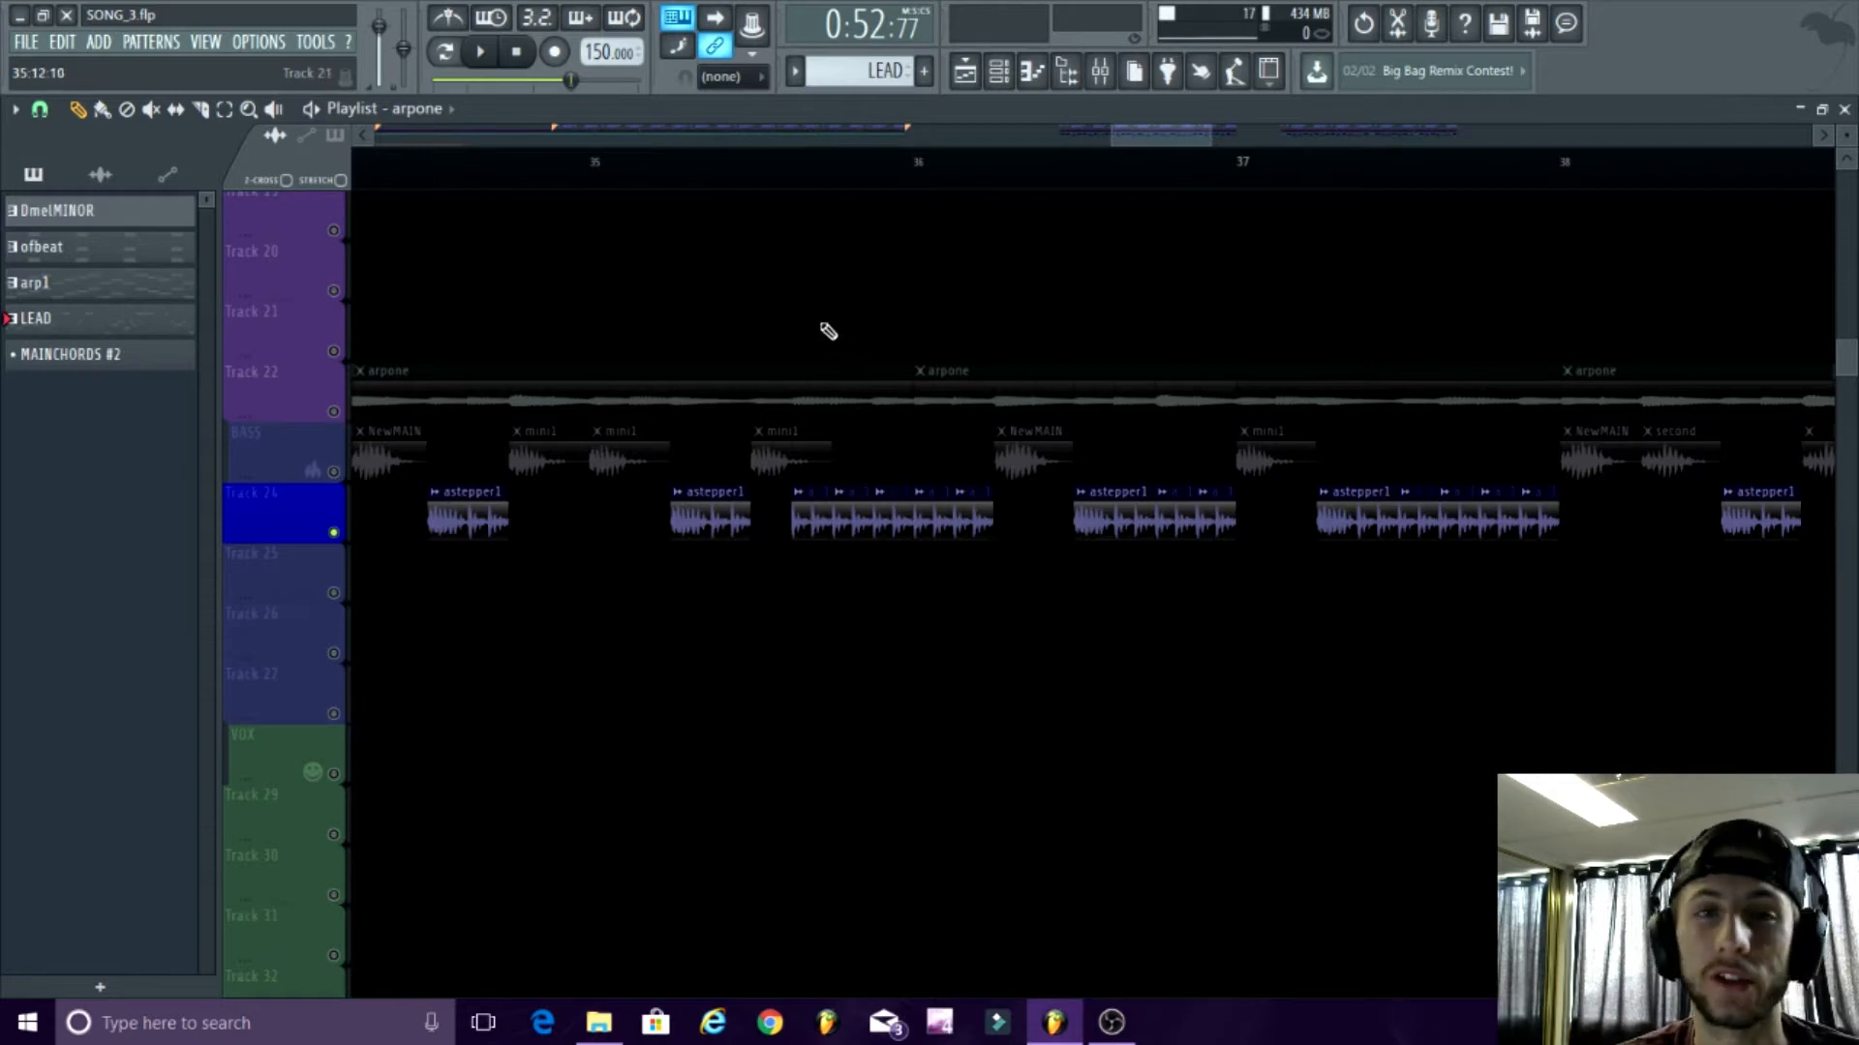
# - Place the playhead just before the first astepper1 clip in bar 35 and play the soloed track briefly
pyautogui.click(693, 184)
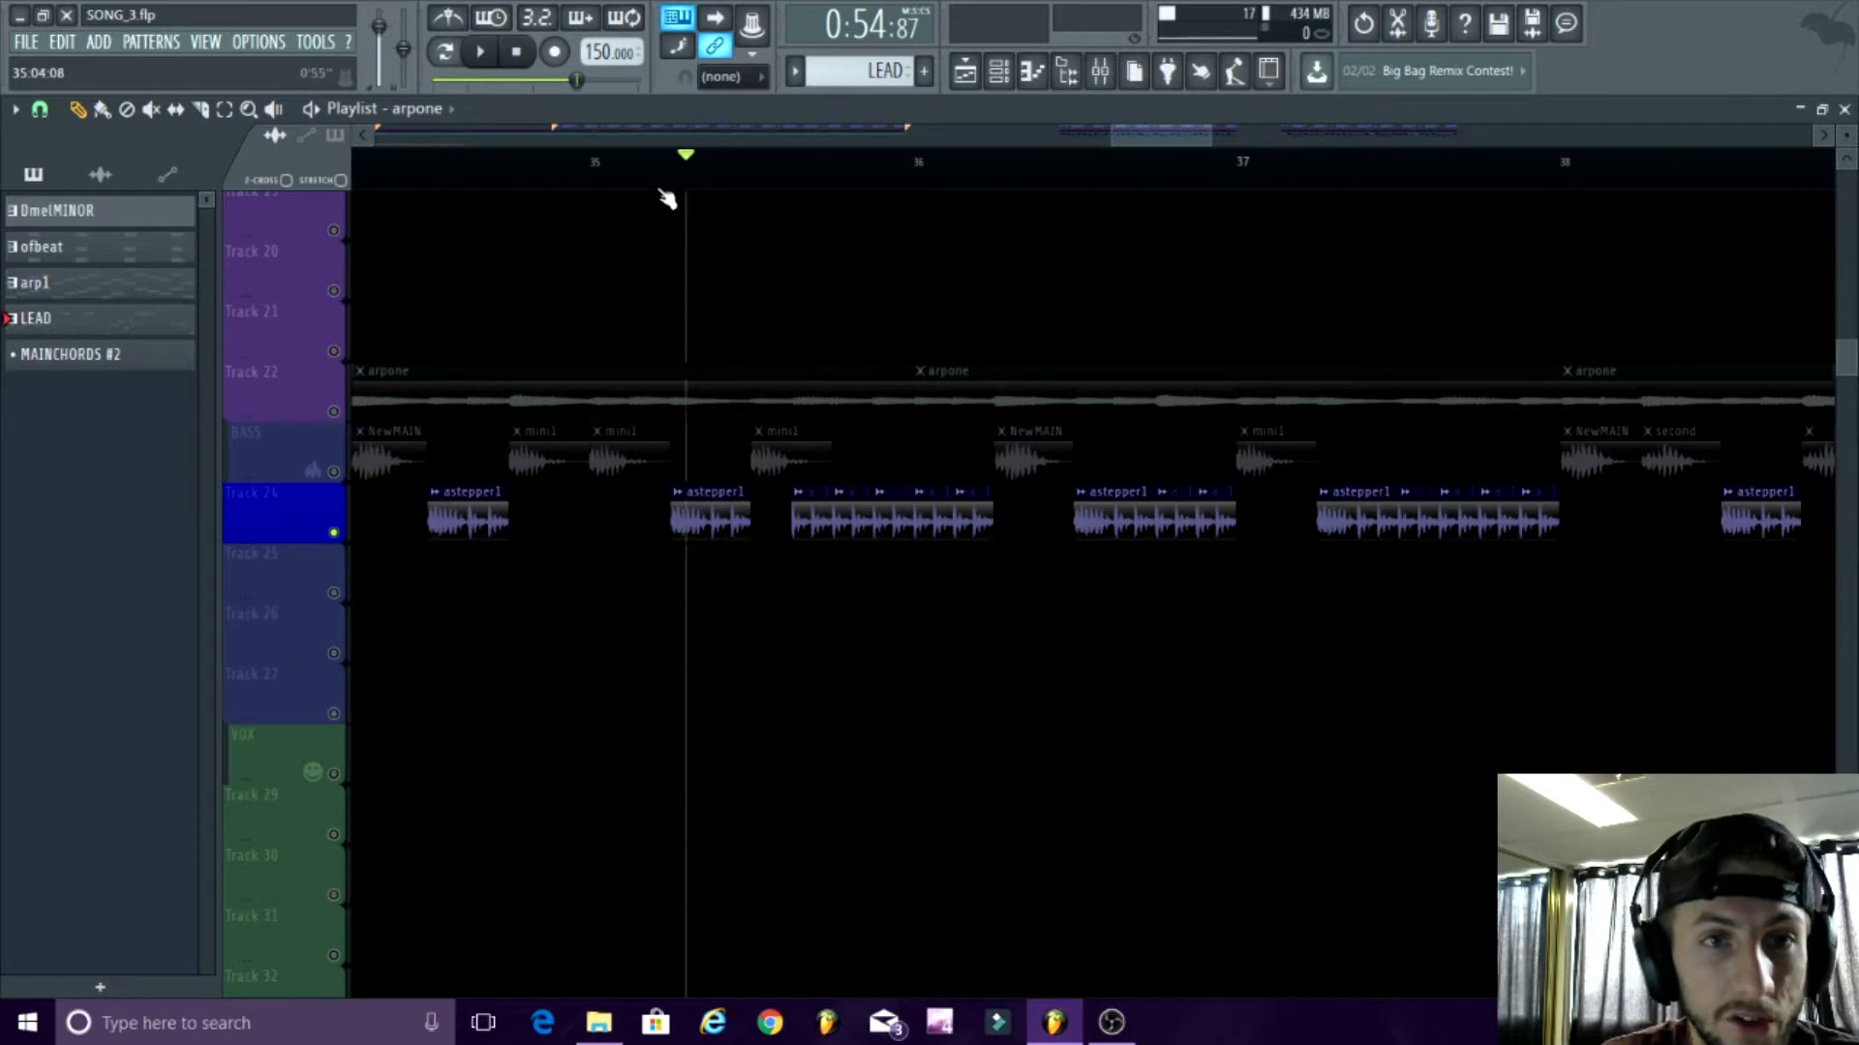
pyautogui.click(668, 177)
pyautogui.press('space')
pyautogui.press('space')
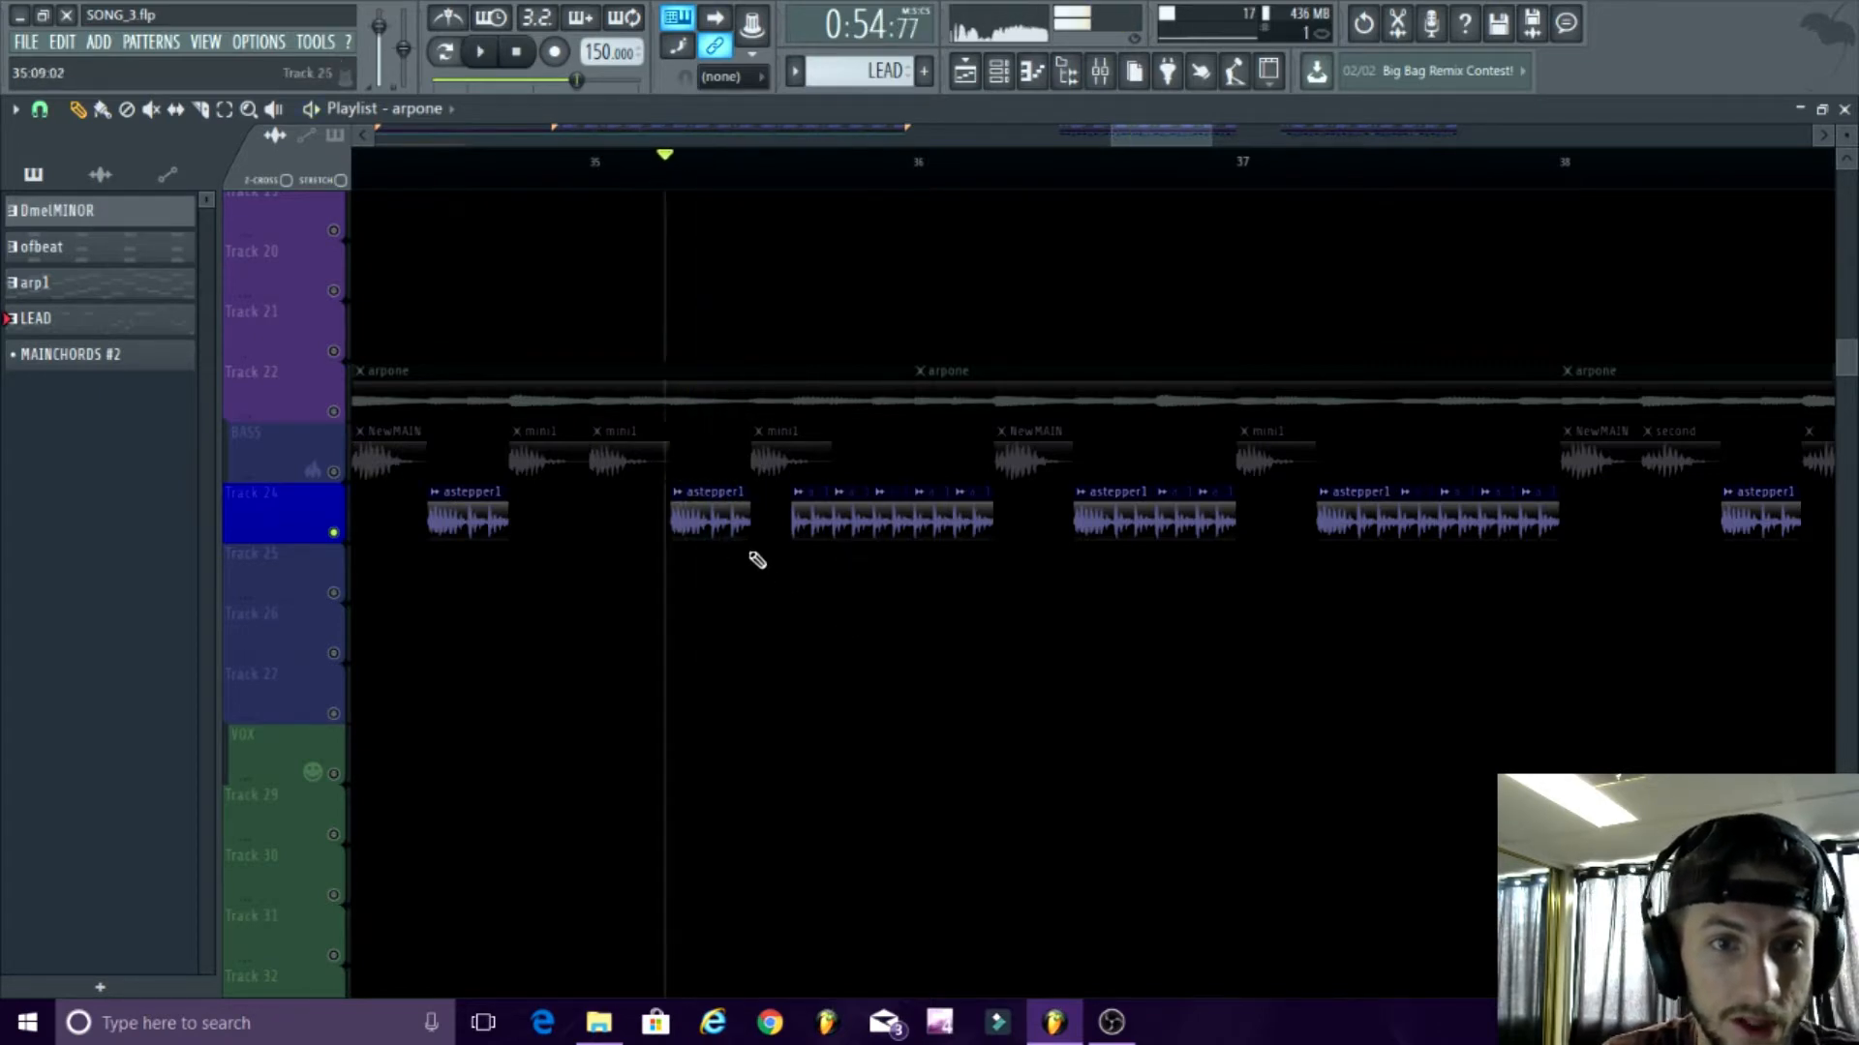
# - Examine the waveforms of the astepper1 clips on Track 24 from bar 35 and replay them briefly
pyautogui.scroll(4, 849, 666)
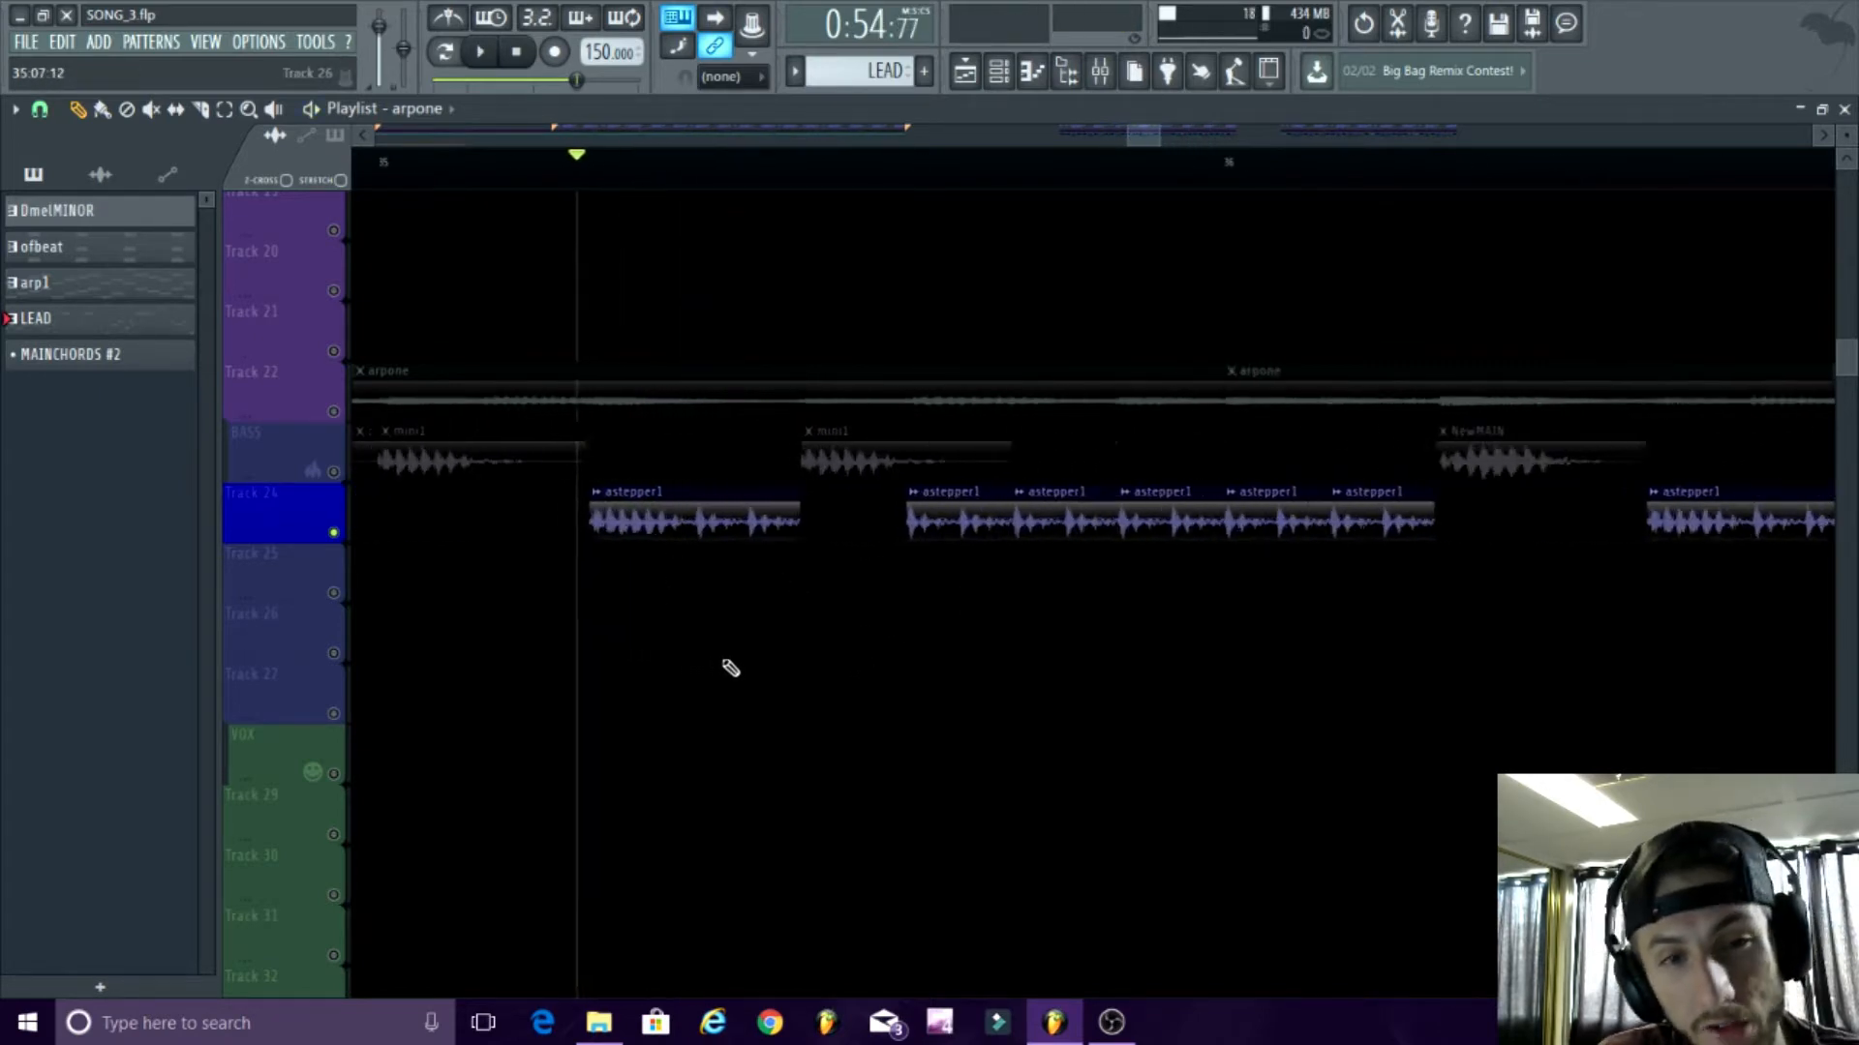
pyautogui.scroll(2, 768, 651)
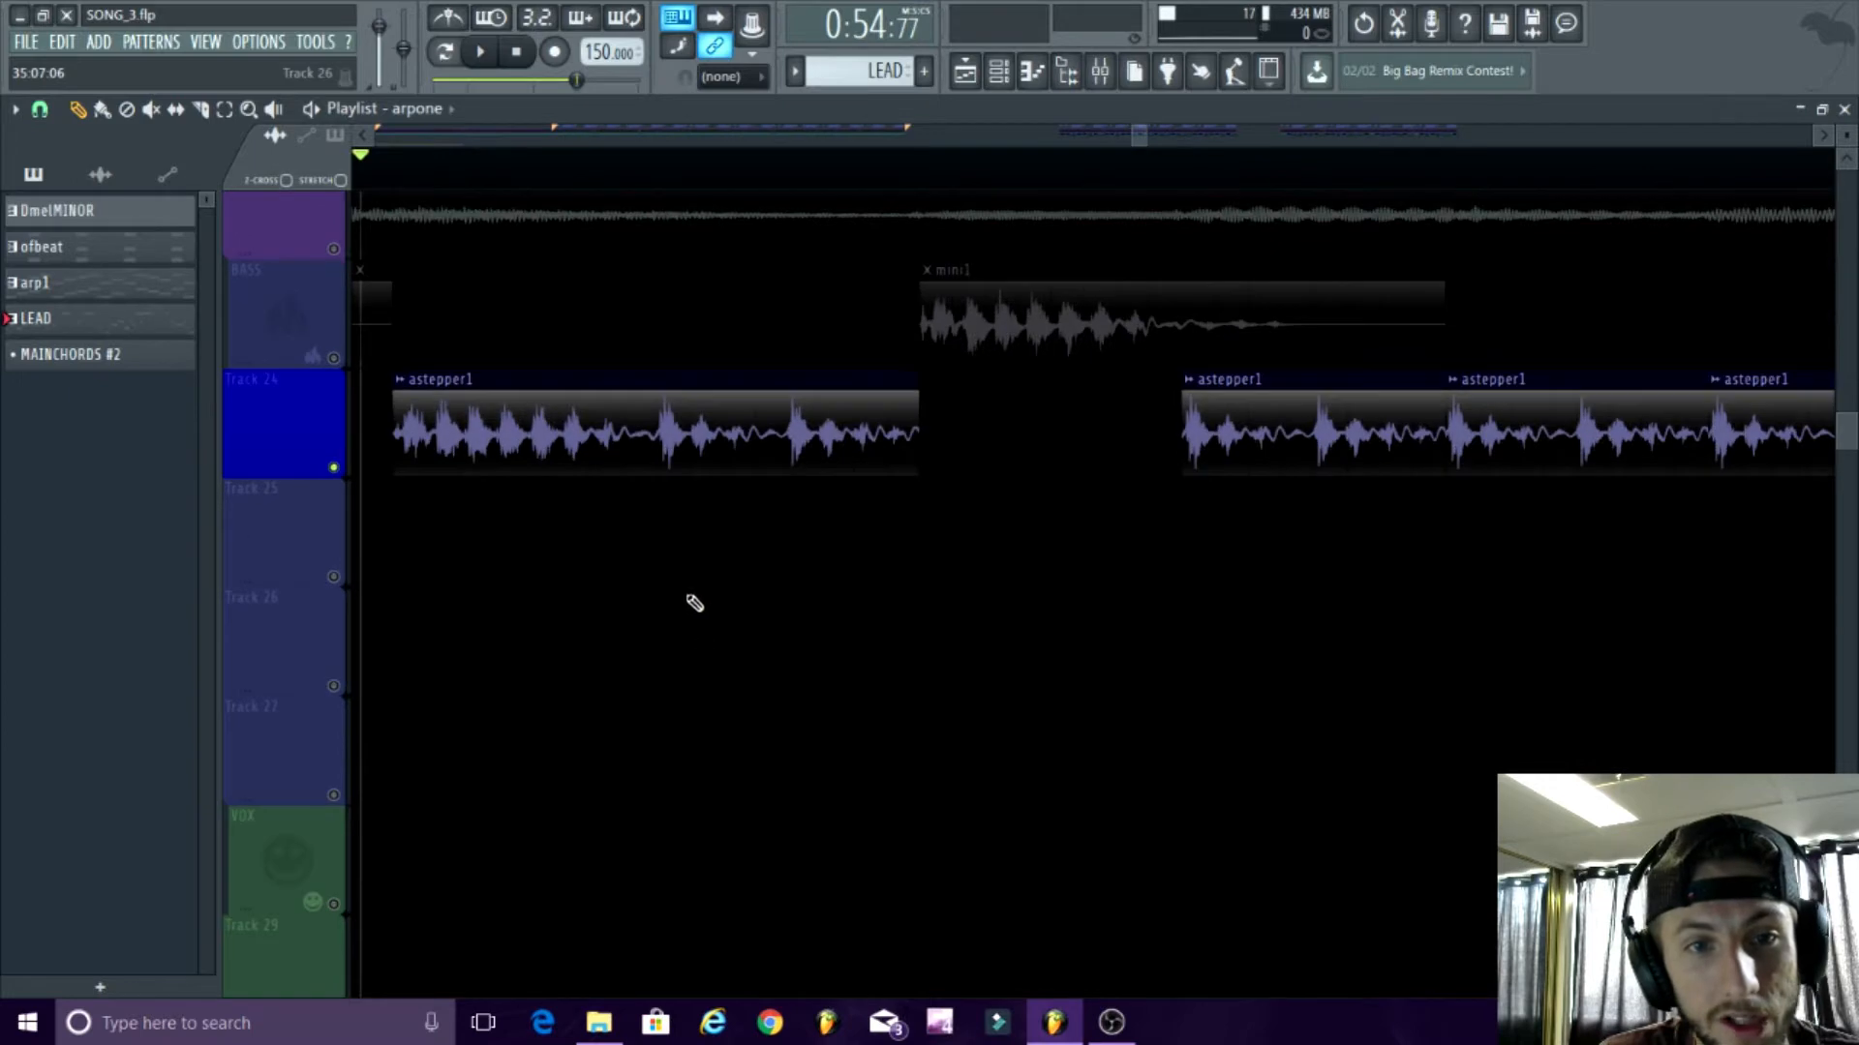
pyautogui.click(655, 428)
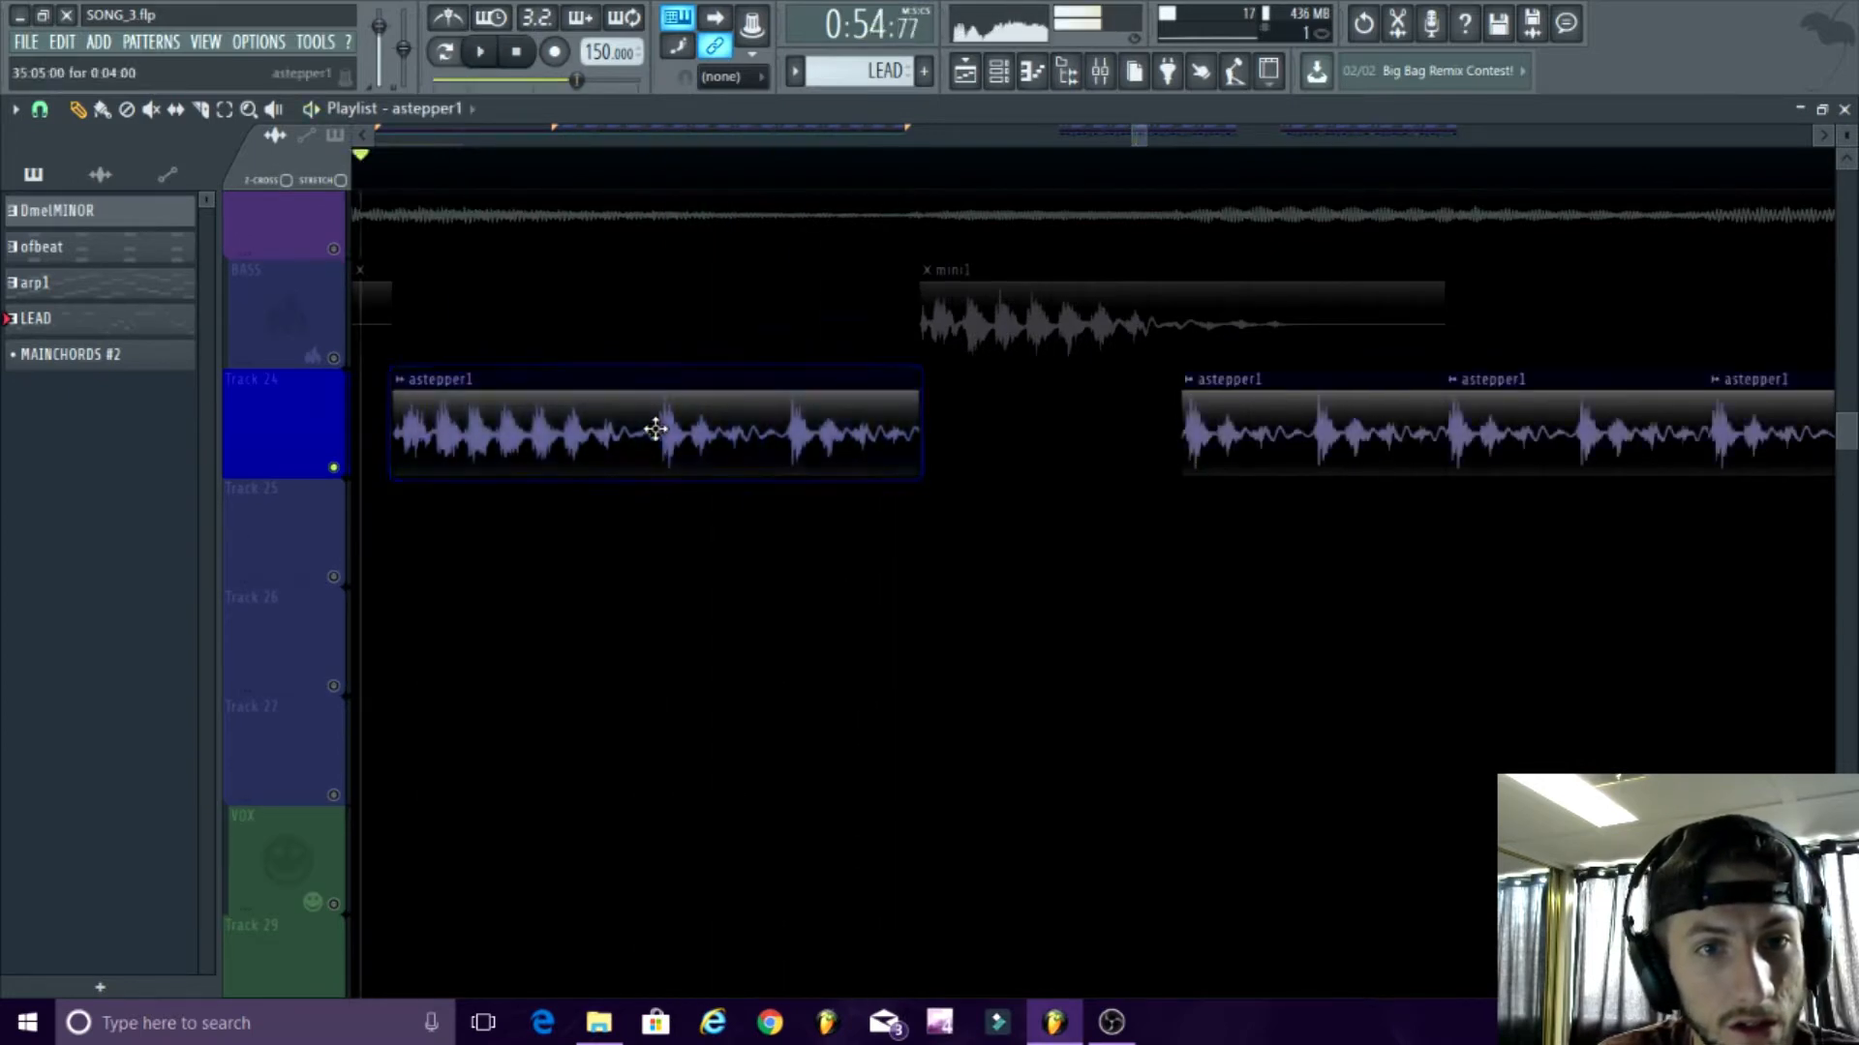
pyautogui.scroll(-5, 655, 429)
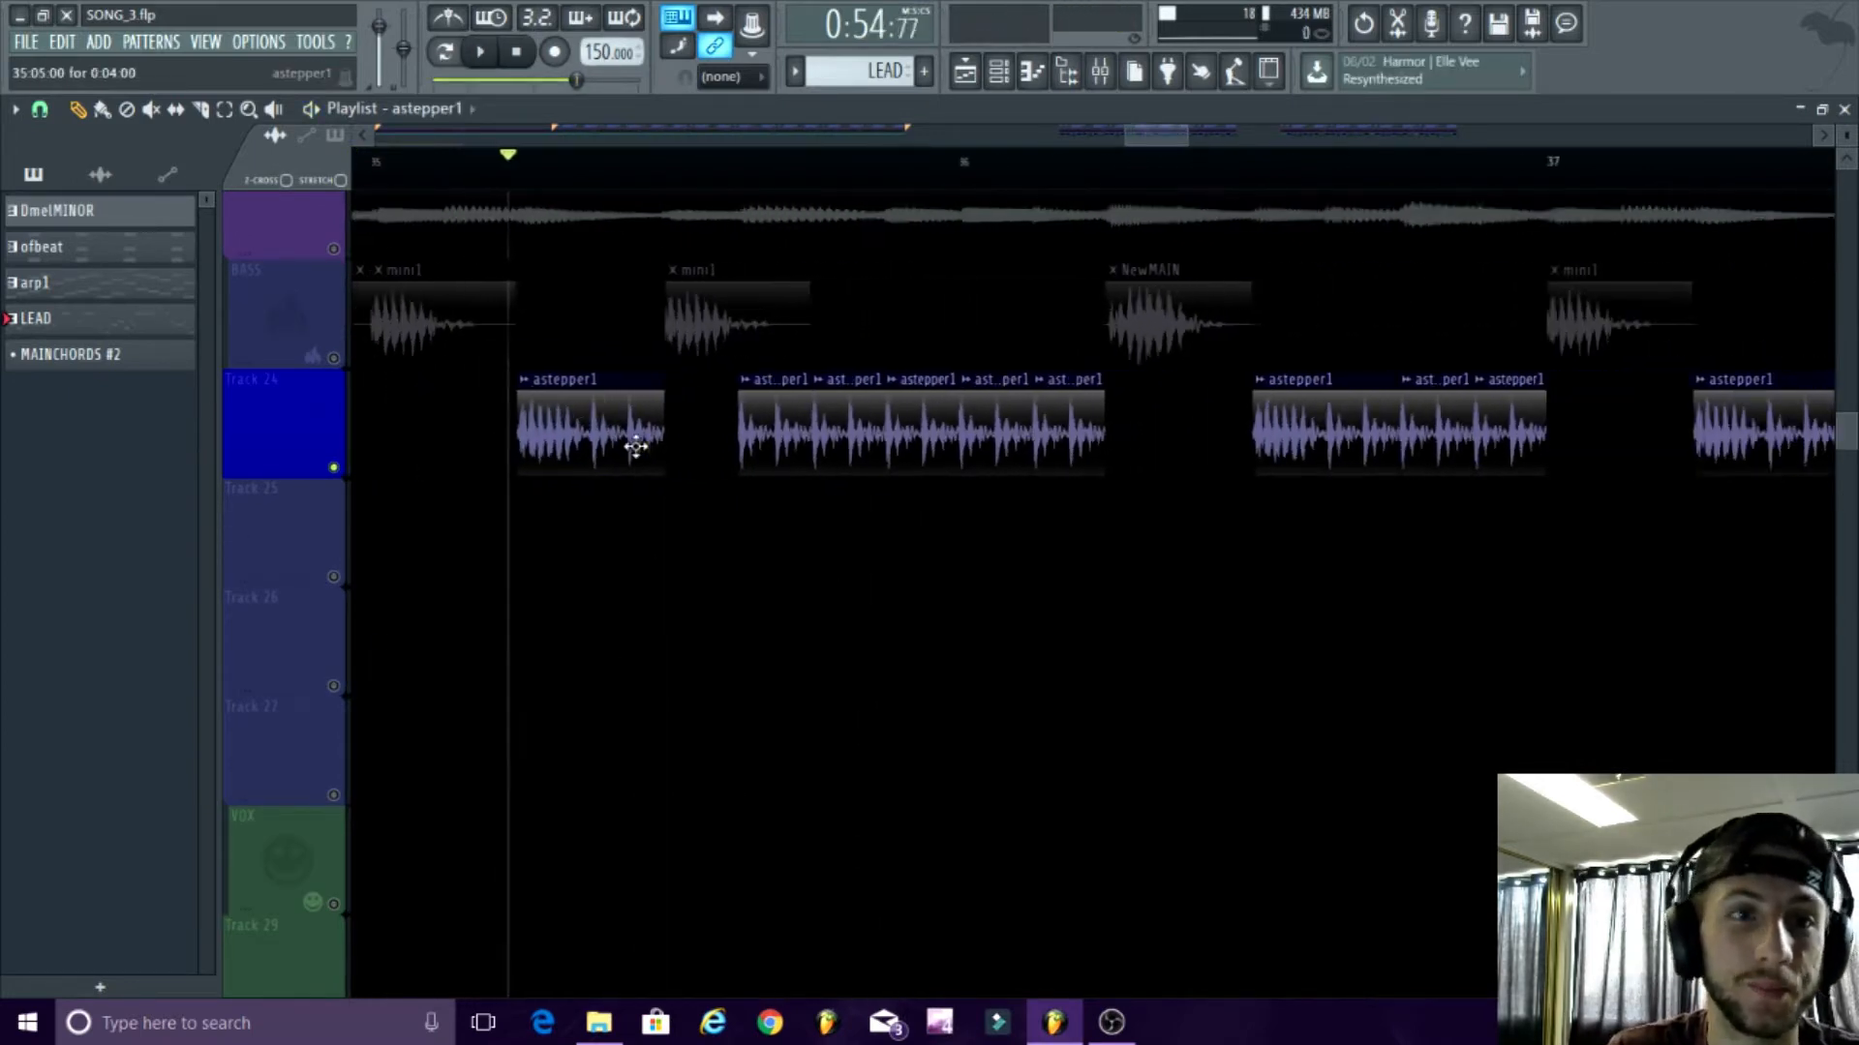
pyautogui.scroll(-1, 635, 446)
pyautogui.scroll(3, 759, 419)
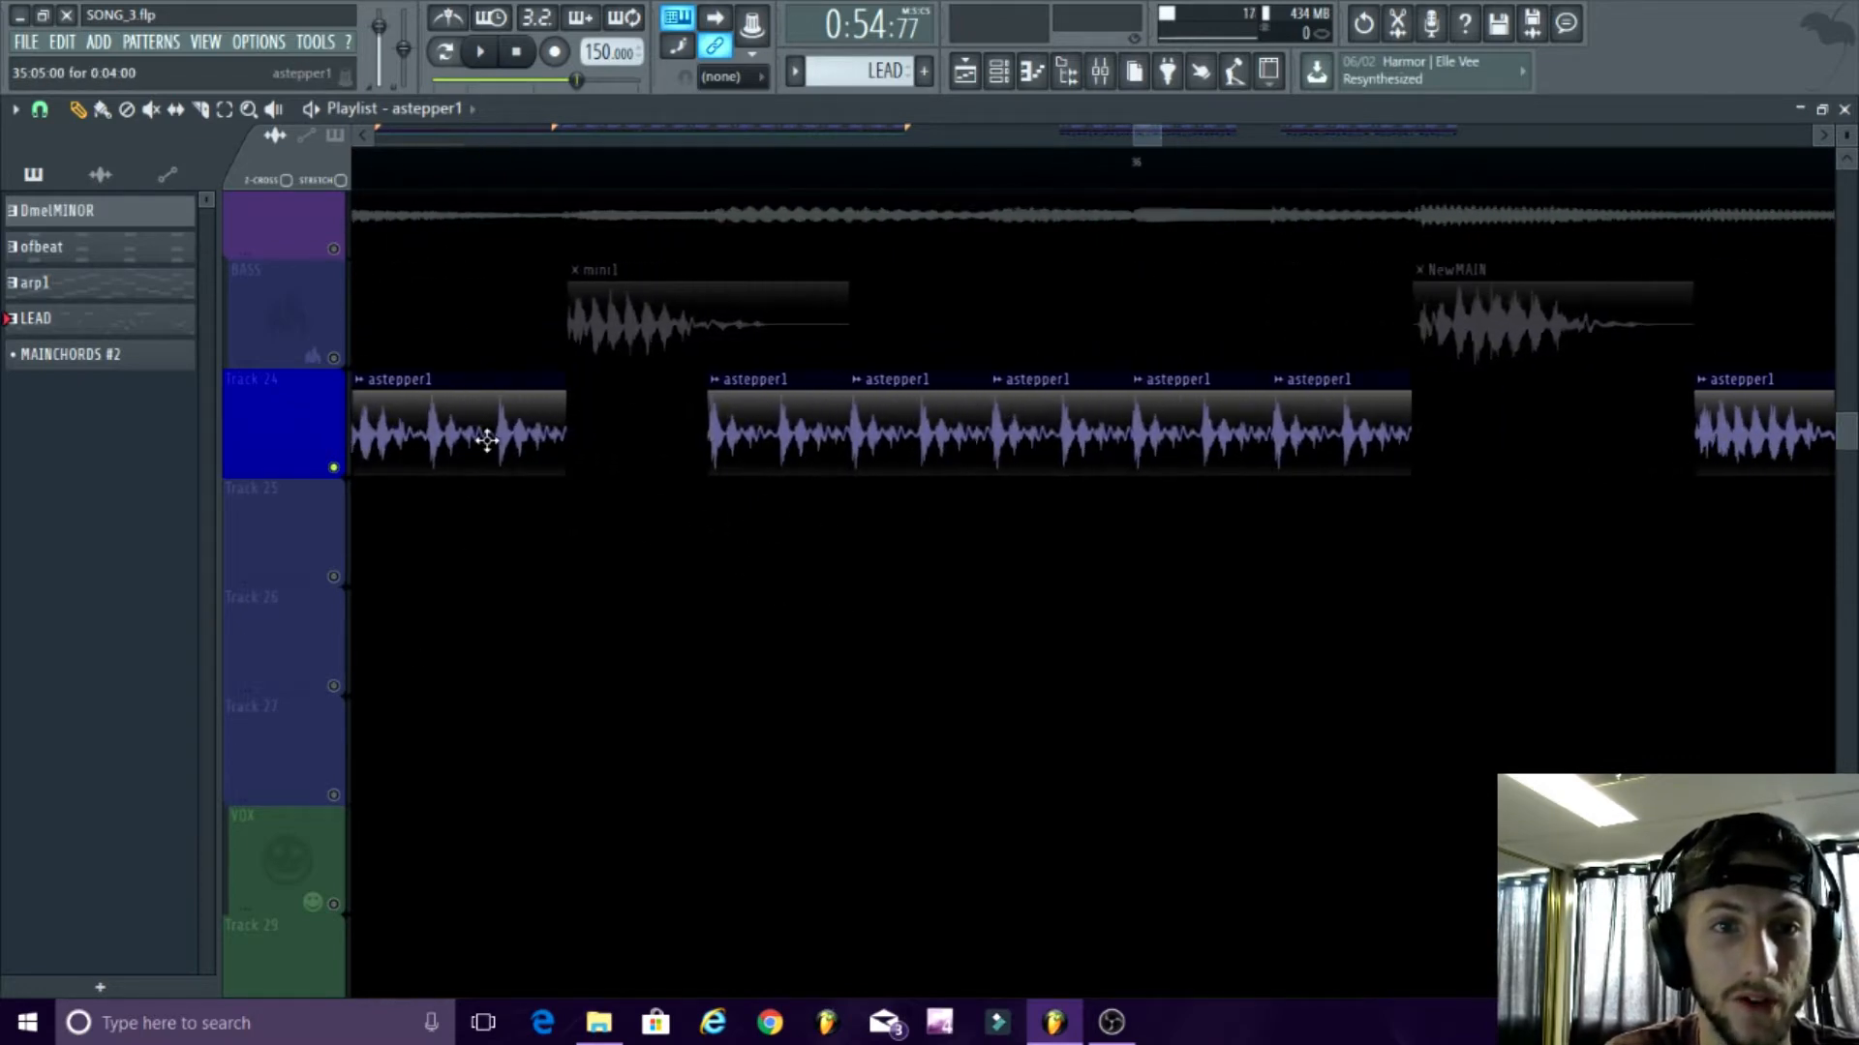
pyautogui.scroll(-2, 475, 605)
pyautogui.press('space')
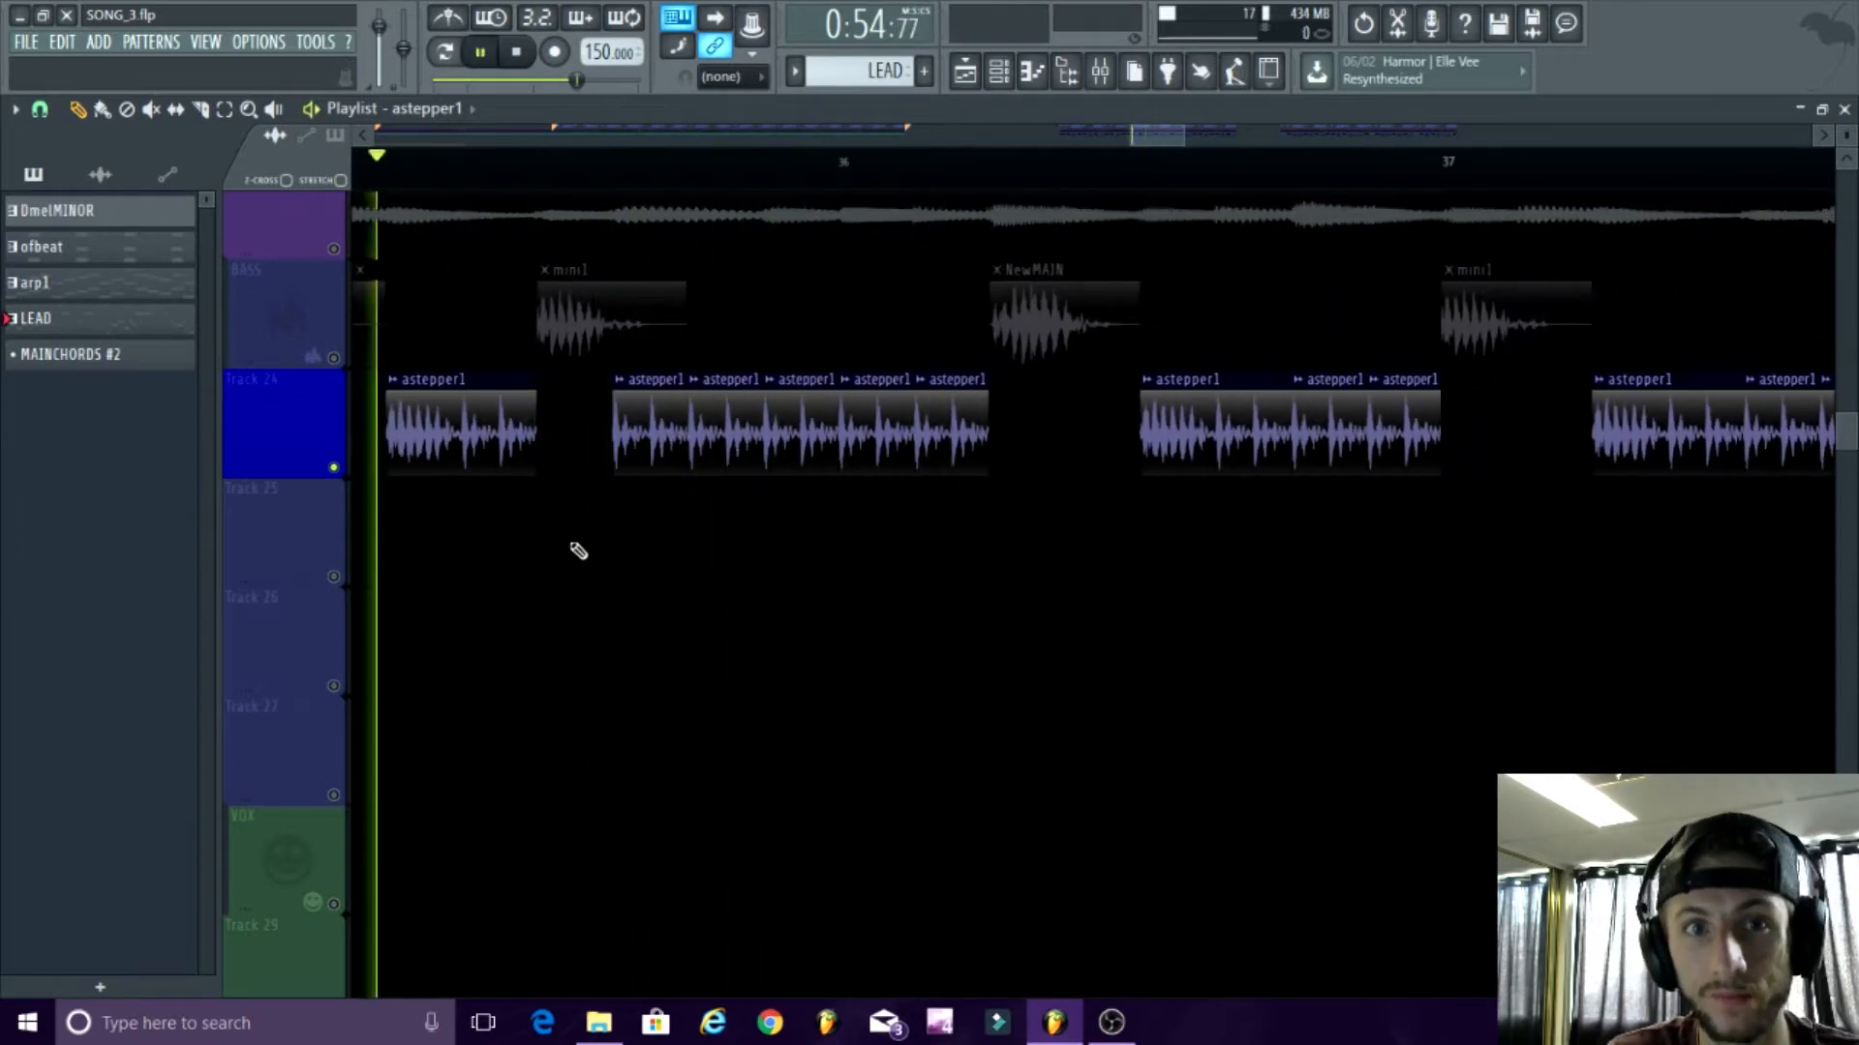
pyautogui.press('space')
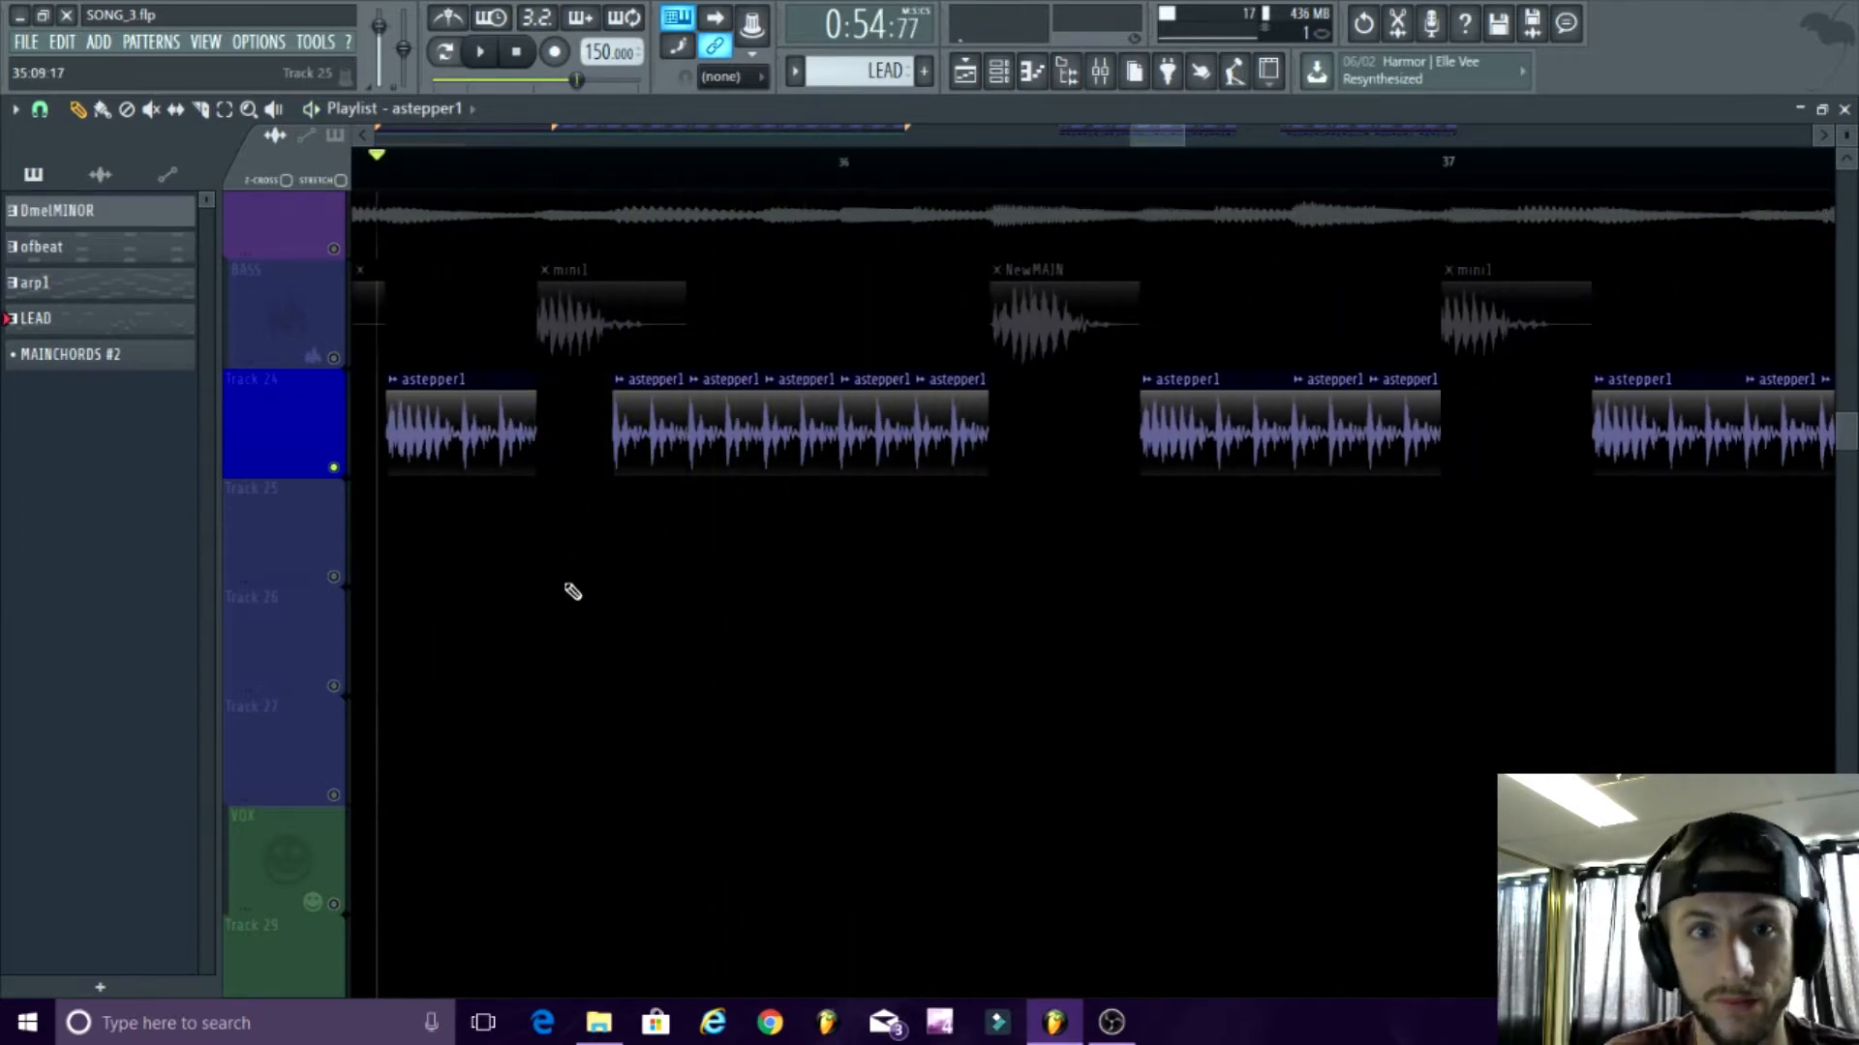
# - Take Track 24 out of solo and play all tracks together from bar 35
pyautogui.scroll(-2, 572, 590)
pyautogui.rightClick(334, 469)
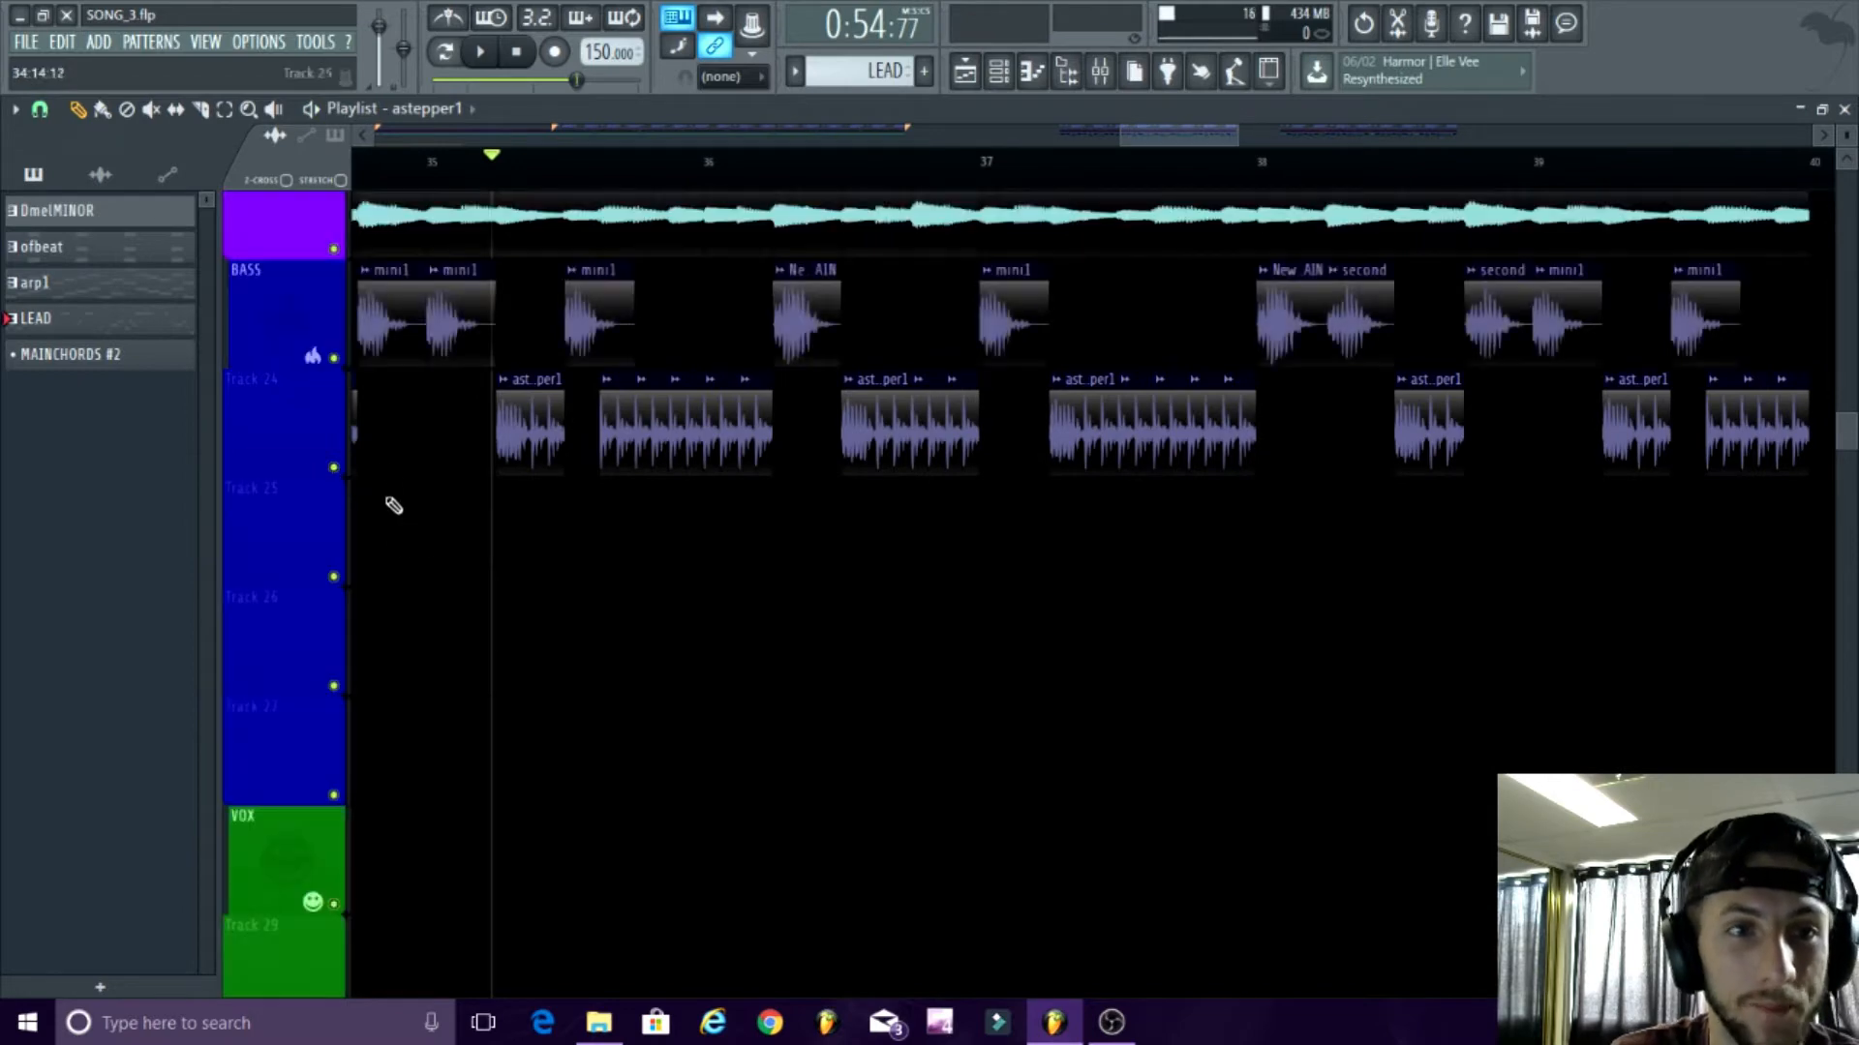
pyautogui.press('space')
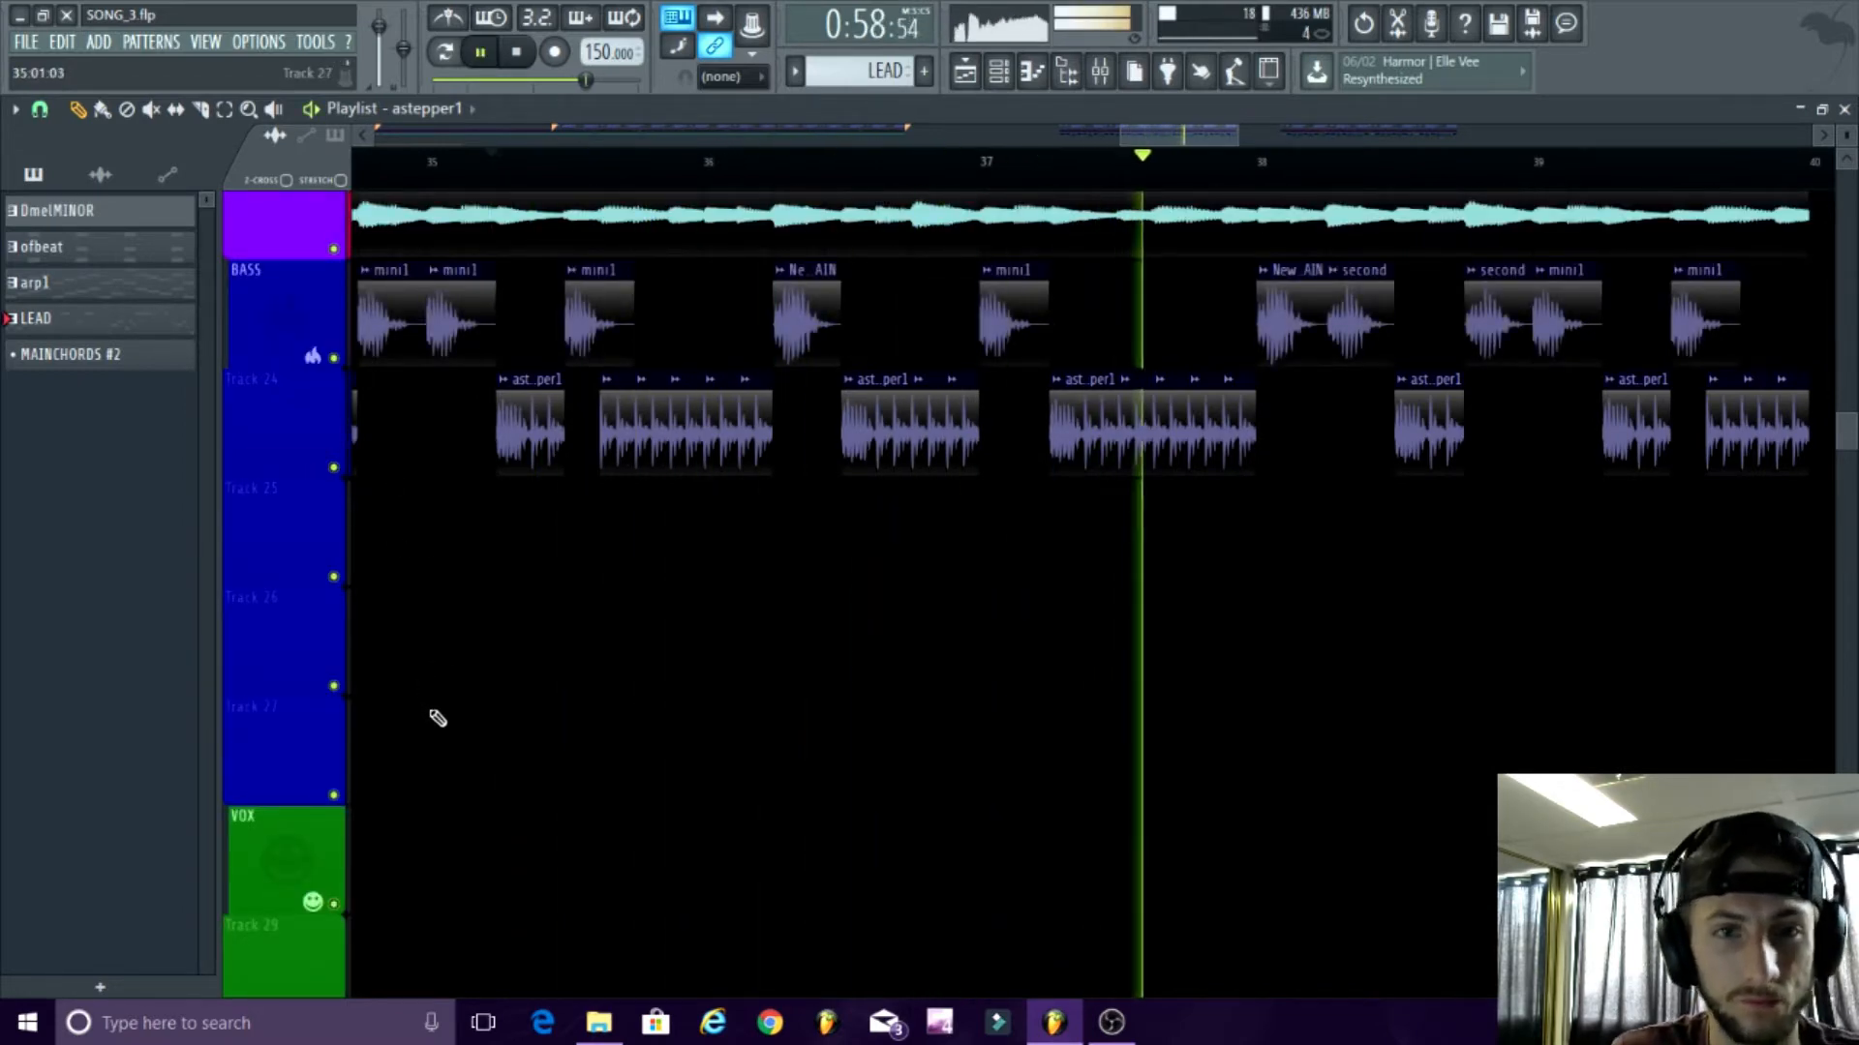
pyautogui.press('space')
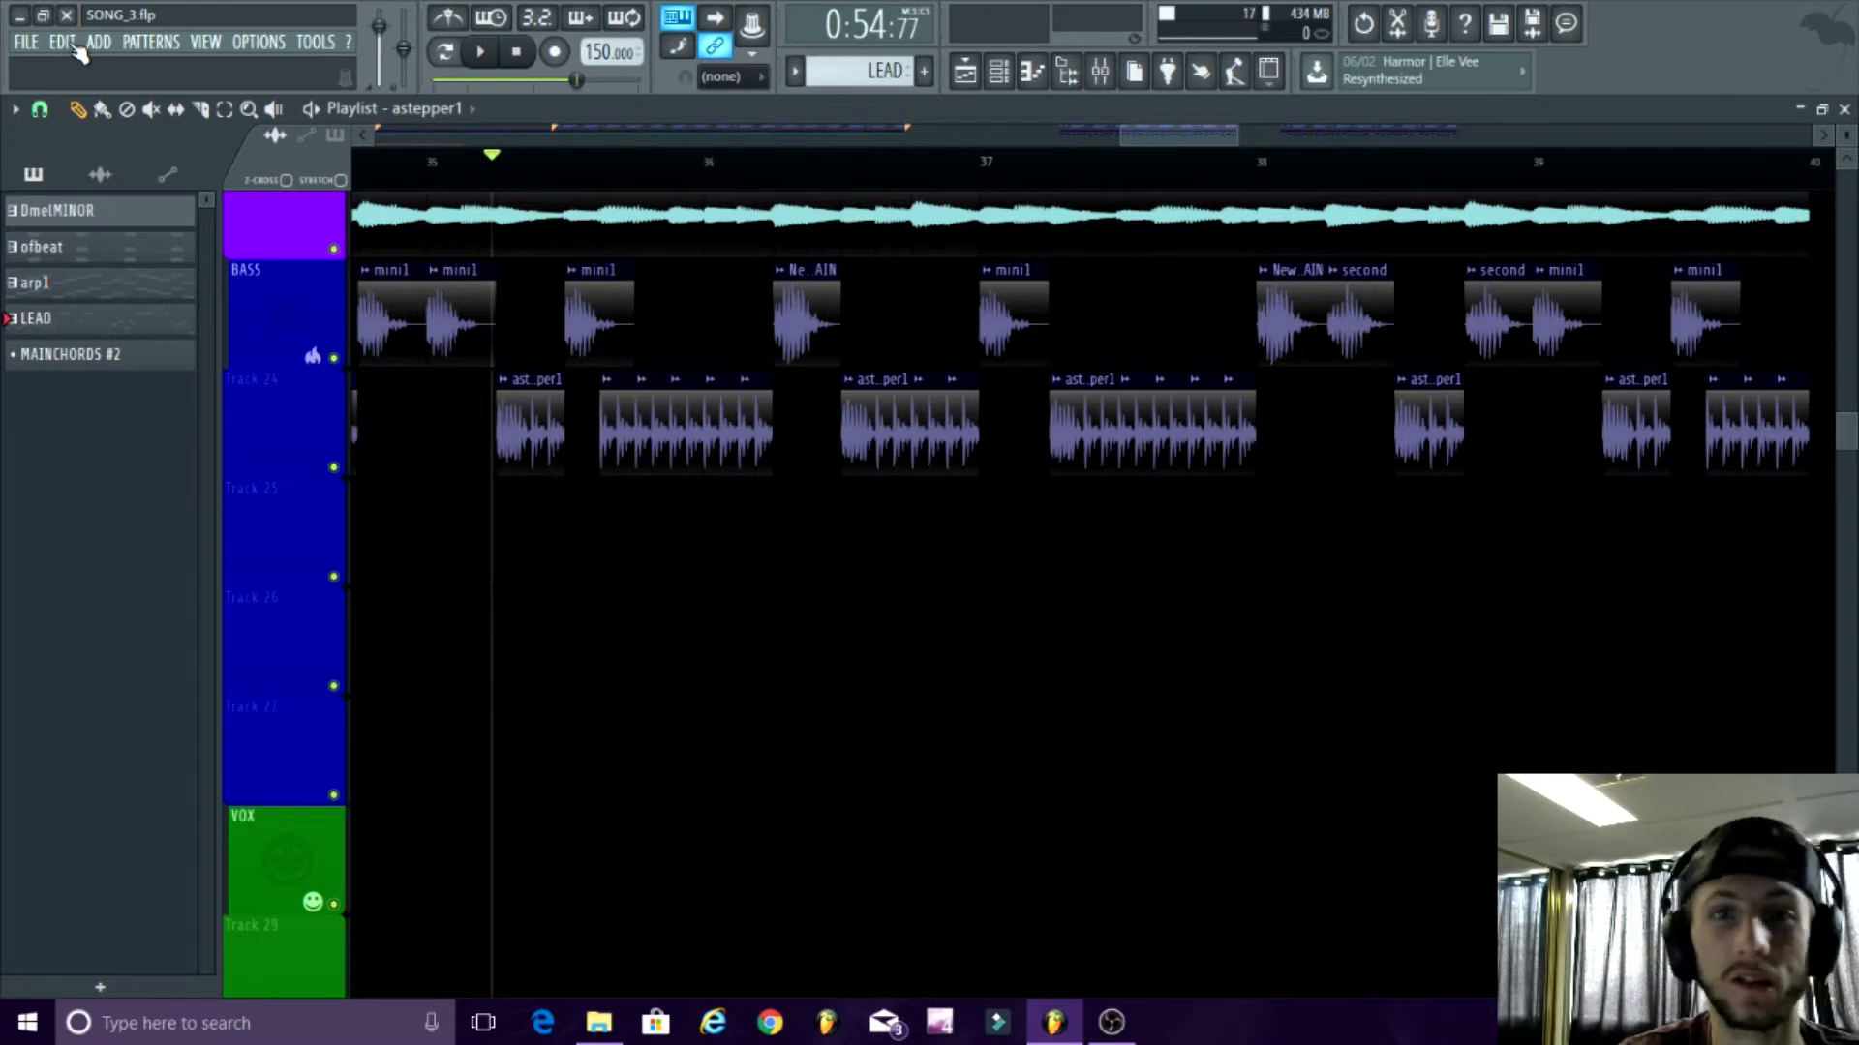
# - Close SONG_3.flp without saving its changes and open the STEMS.flp project
pyautogui.click(66, 14)
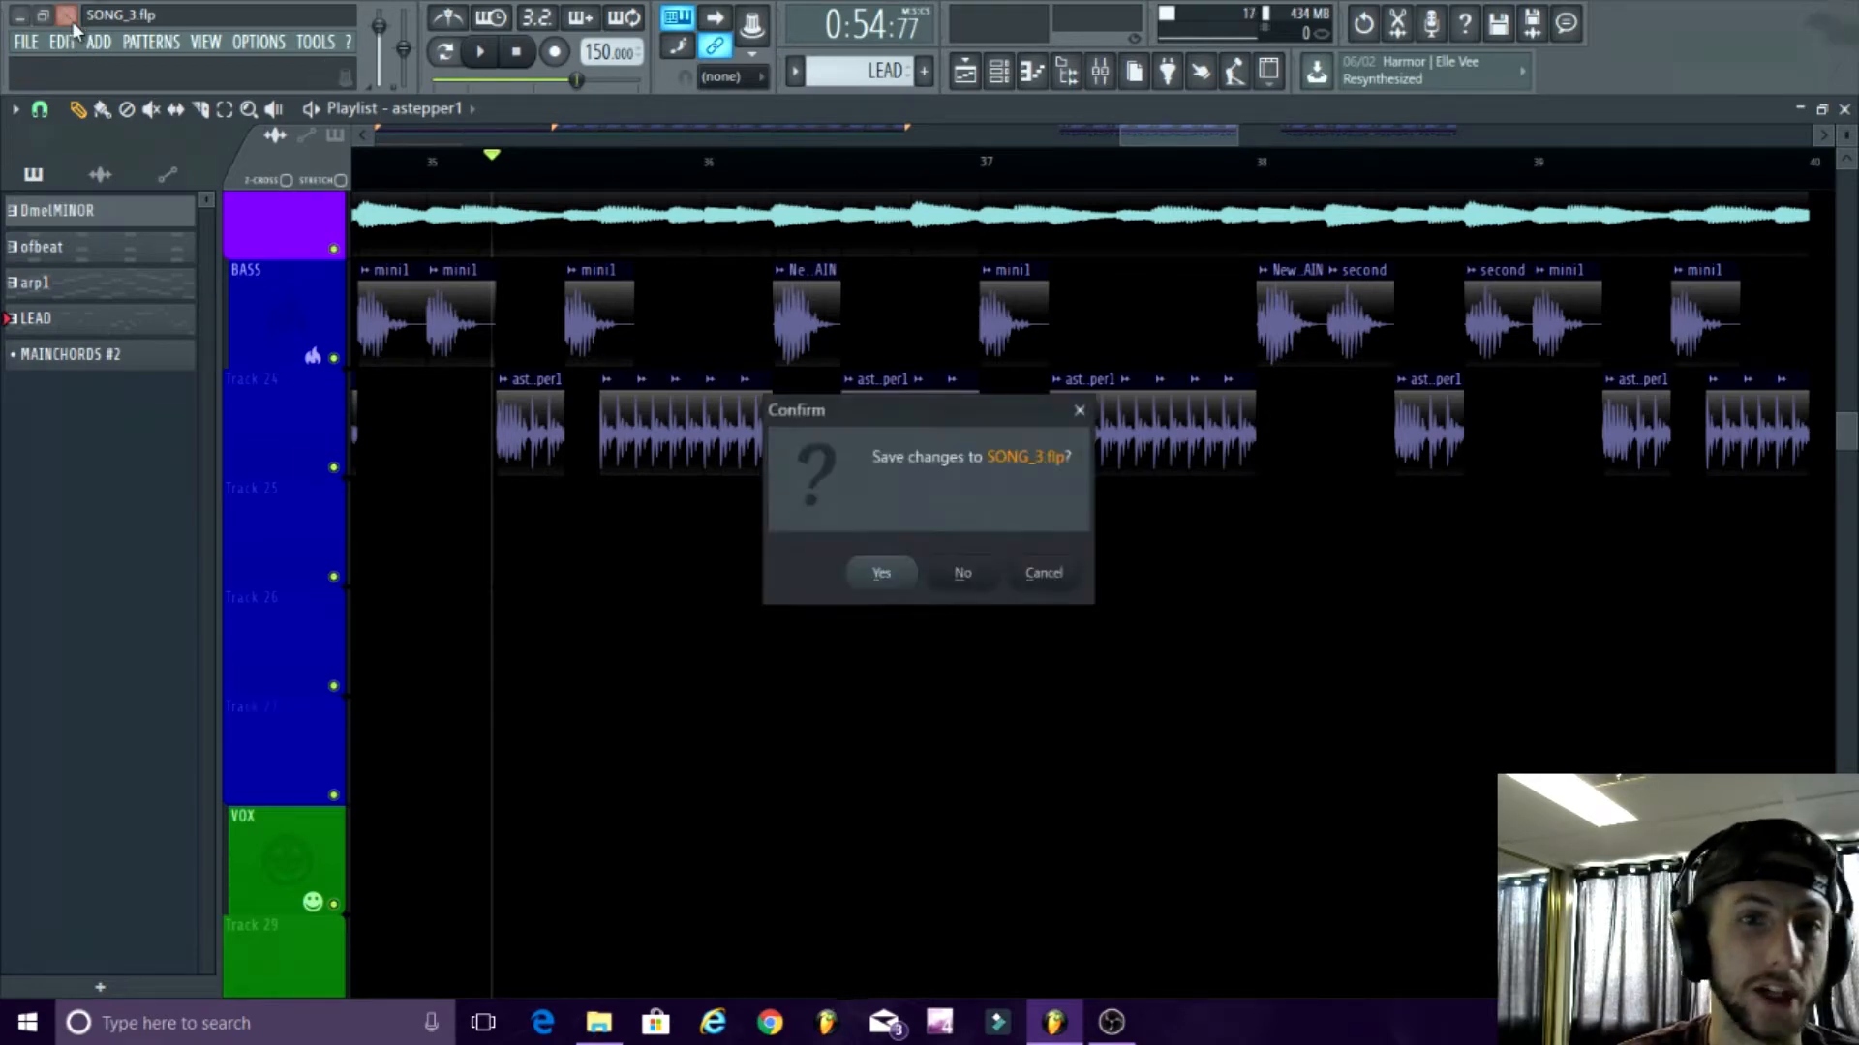
pyautogui.click(973, 583)
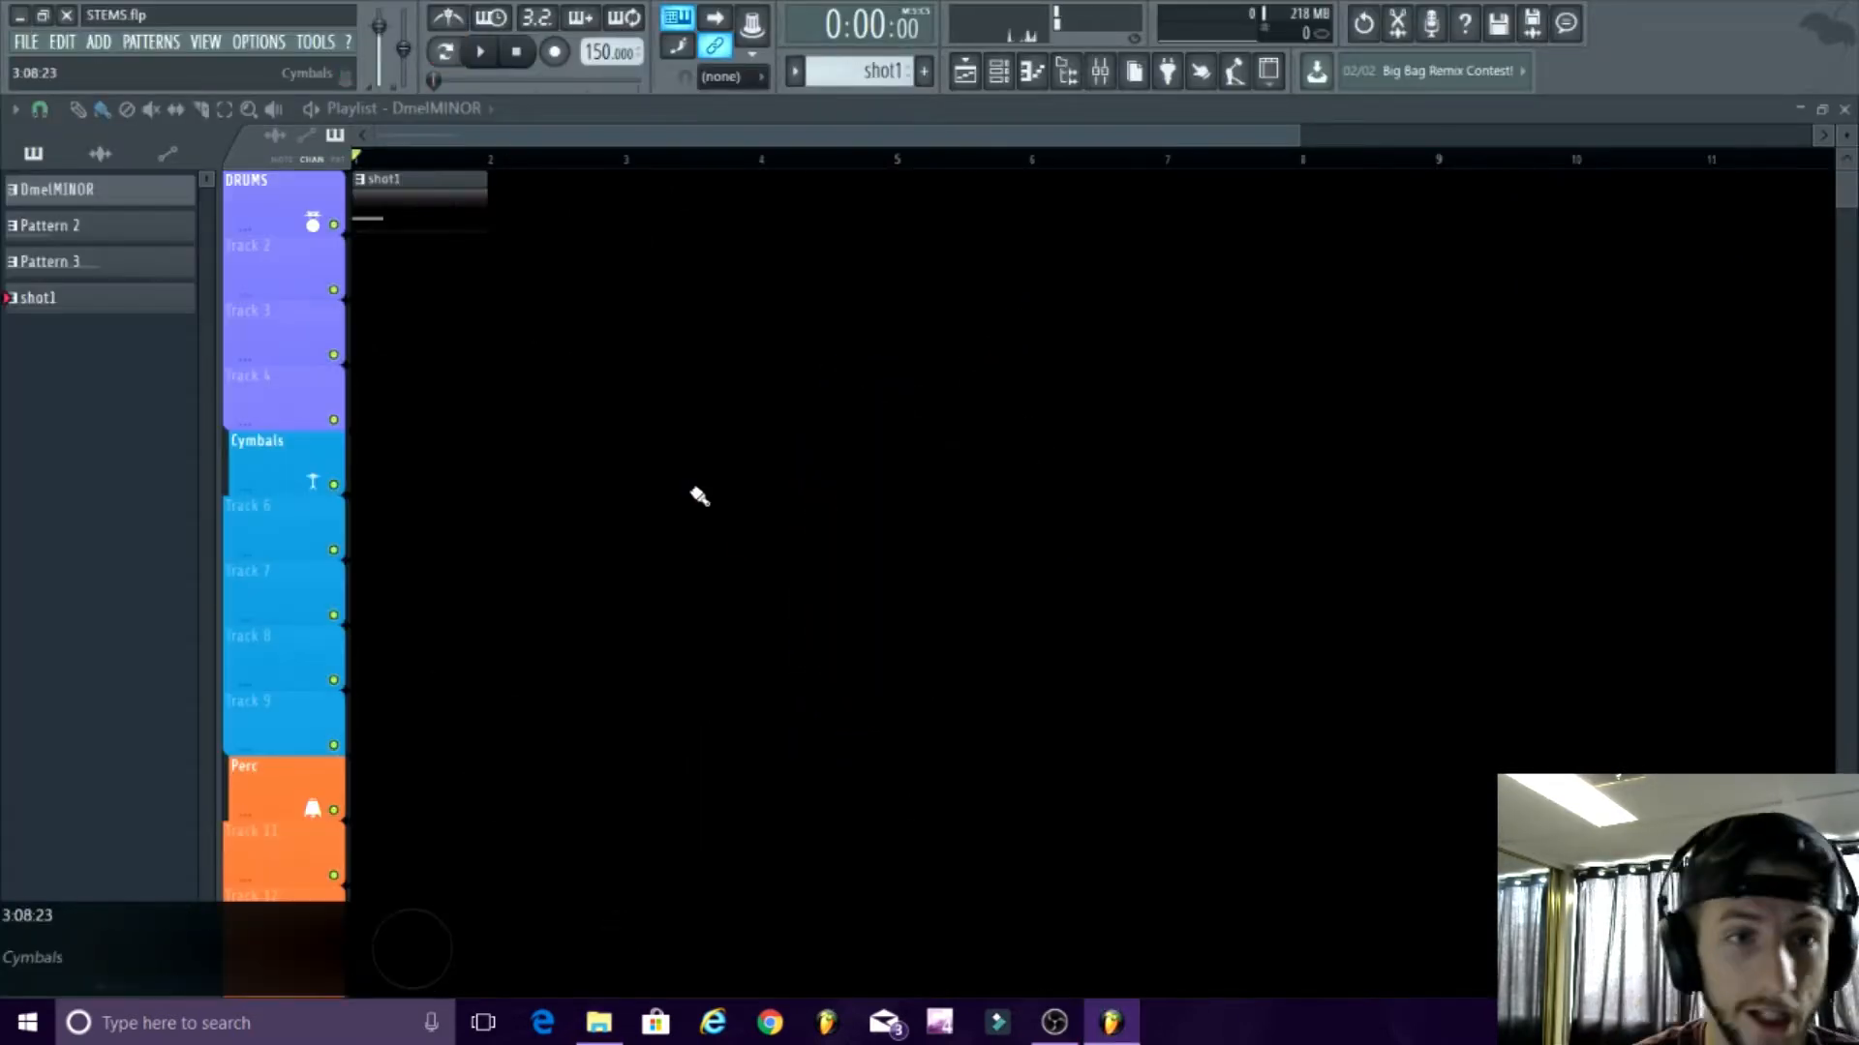
# - Activate the Draw tool, enlarge the playlist view and play the shot1 pattern clip
pyautogui.click(80, 109)
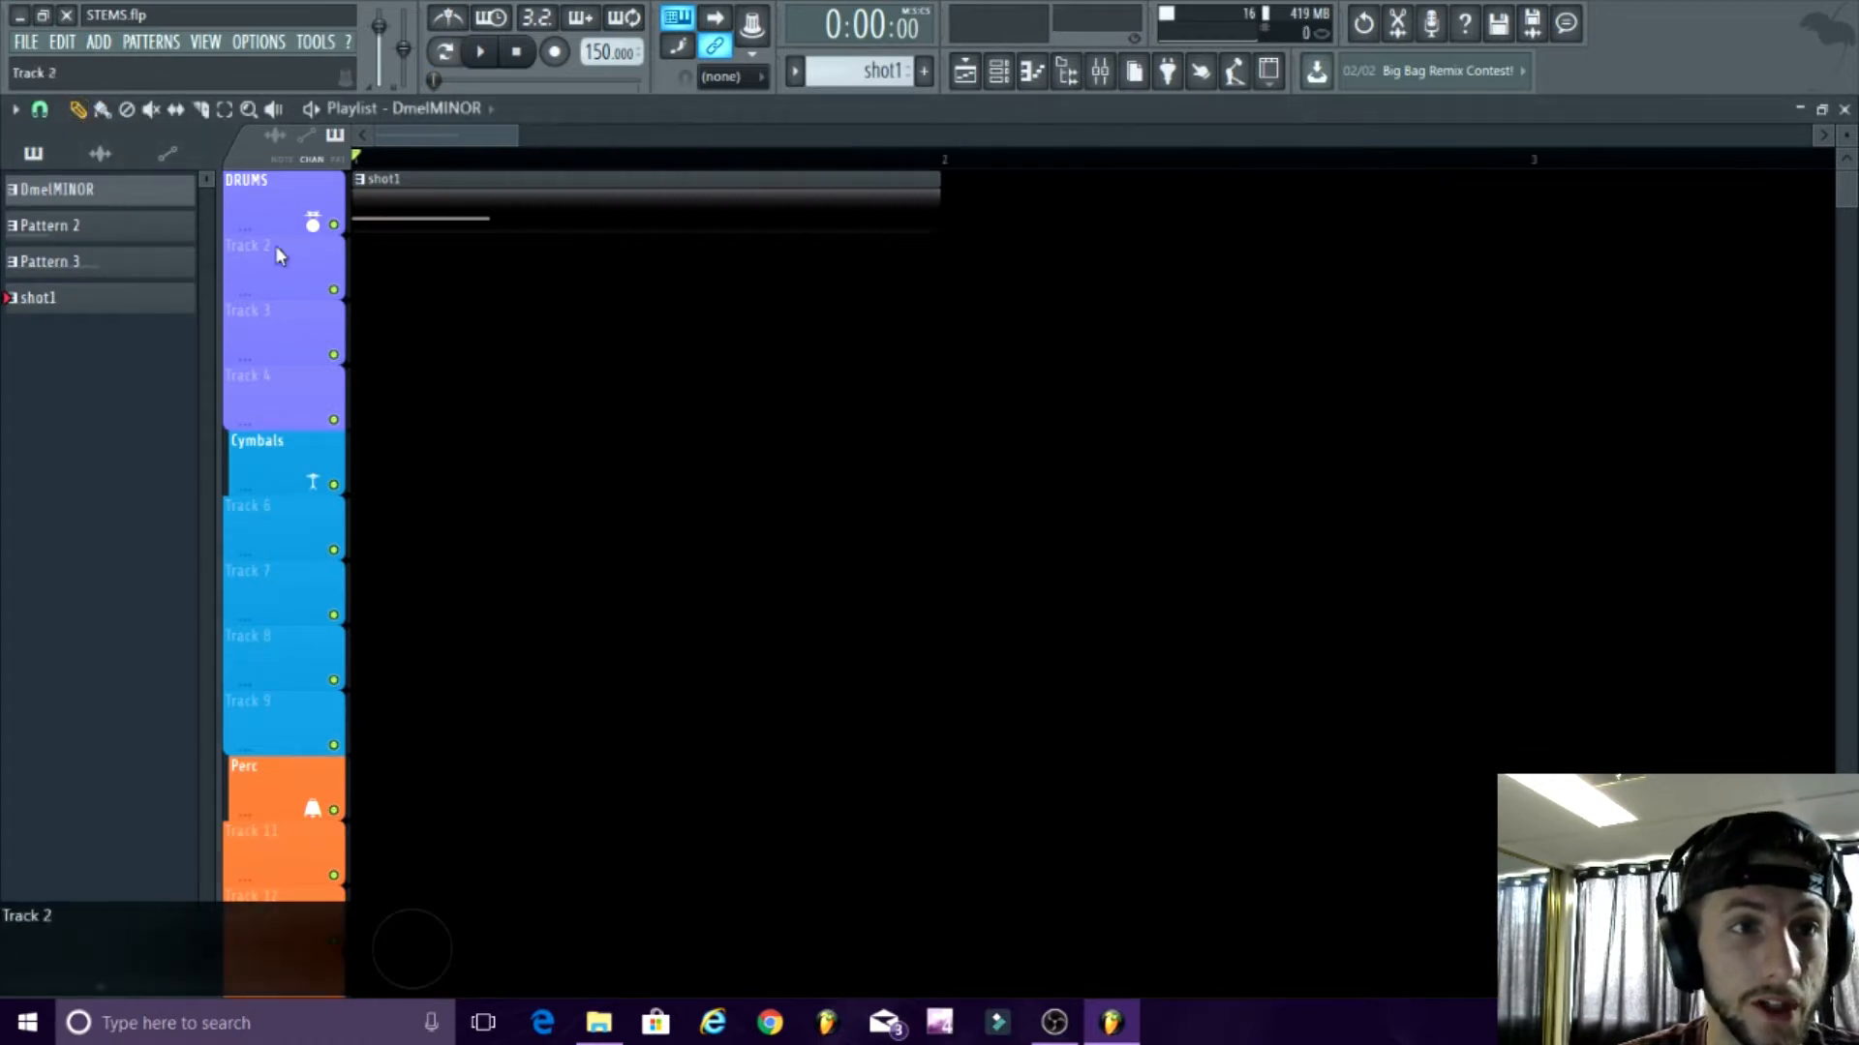
pyautogui.scroll(3, 277, 254)
pyautogui.scroll(1, 249, 289)
pyautogui.press('space')
pyautogui.press('space')
pyautogui.press('space')
# - Stop playback and show the Channel rack for the shot1 pattern
pyautogui.click(1098, 75)
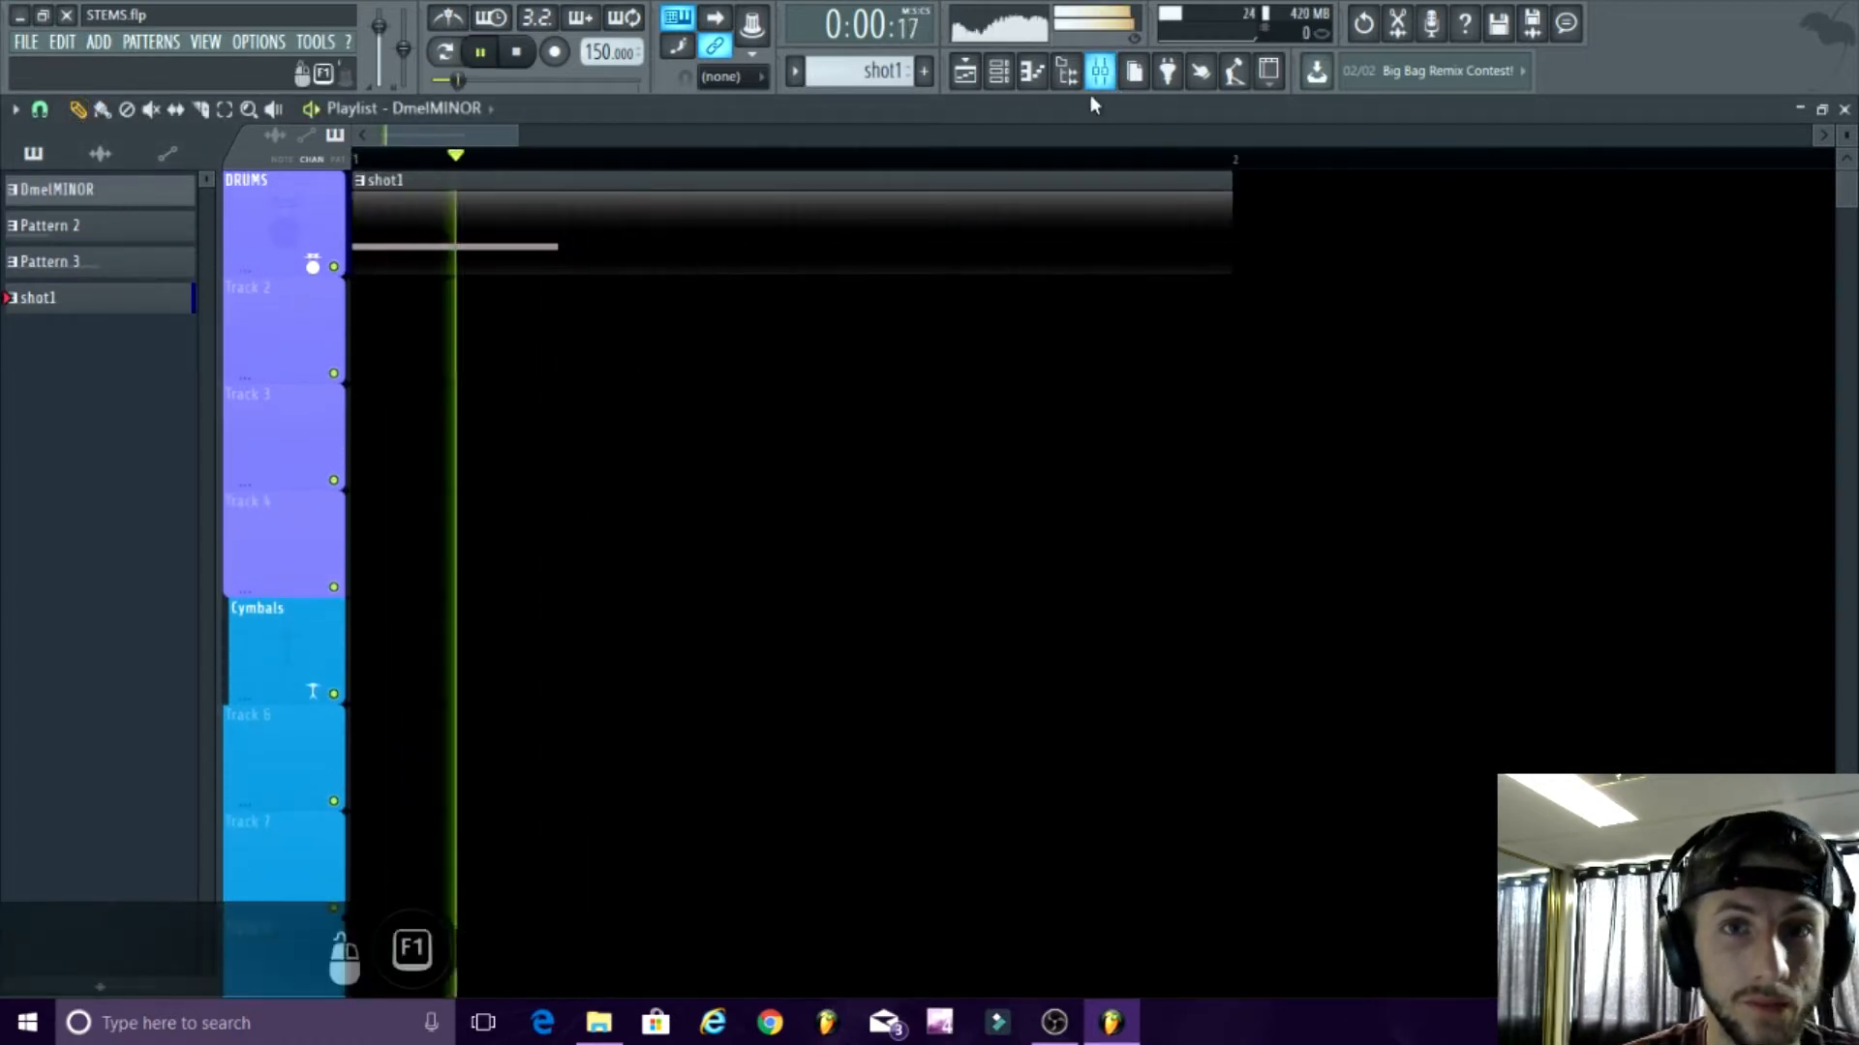
pyautogui.press('space')
pyautogui.click(1002, 74)
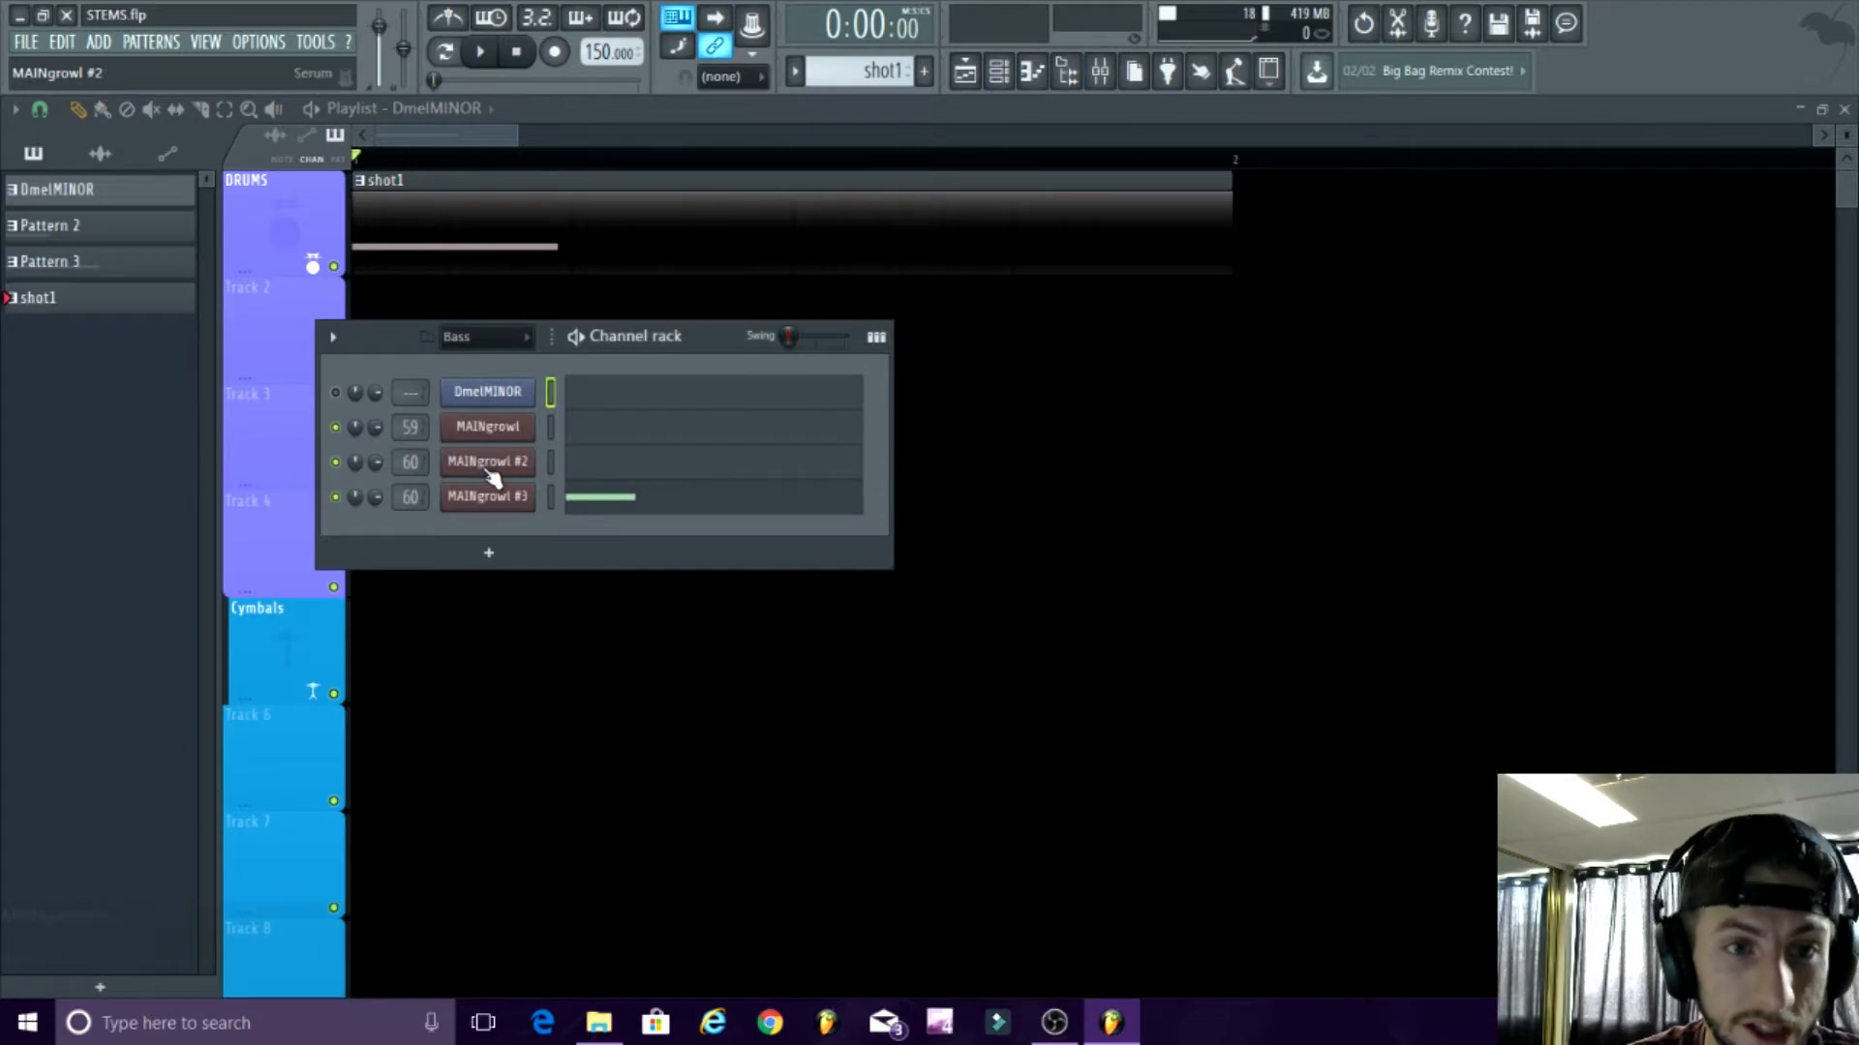
# - Inspect the Serum settings of the MAINgrowl #2 channel and close the plugin window
pyautogui.click(488, 463)
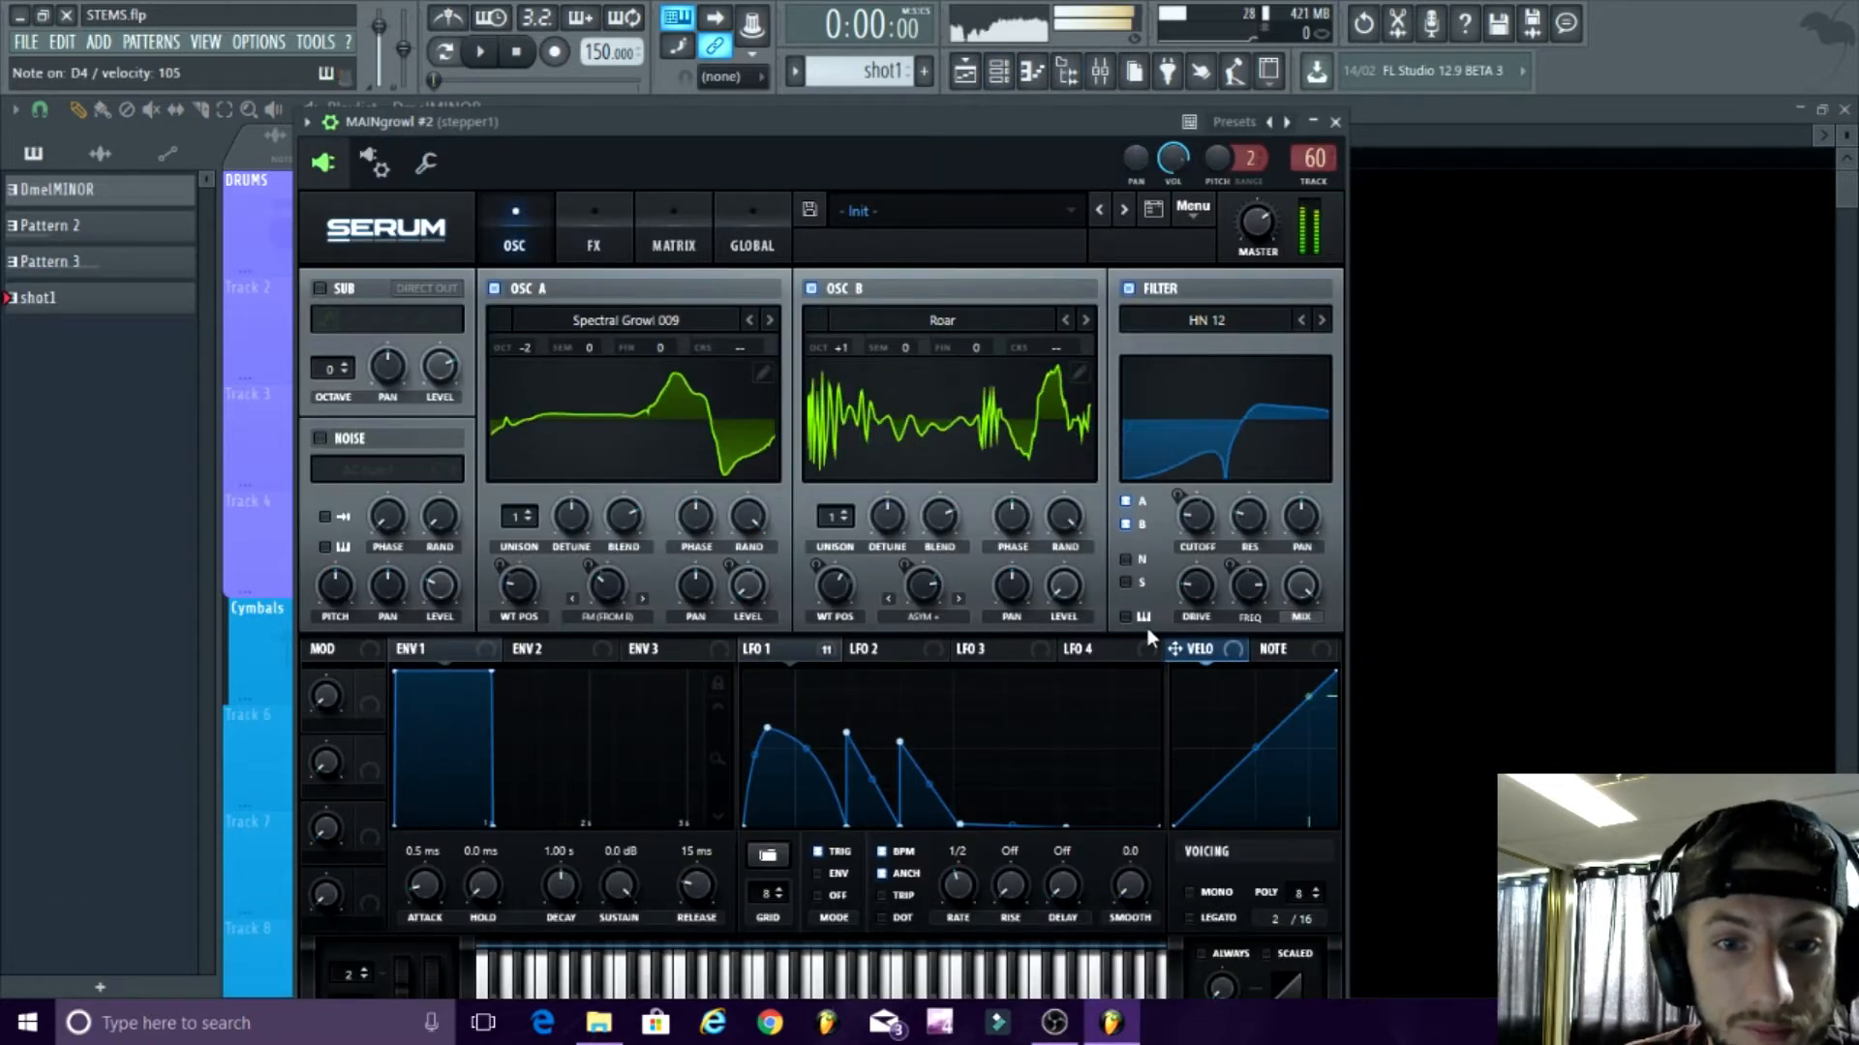
pyautogui.moveTo(921, 148); pyautogui.dragTo(980, 118)
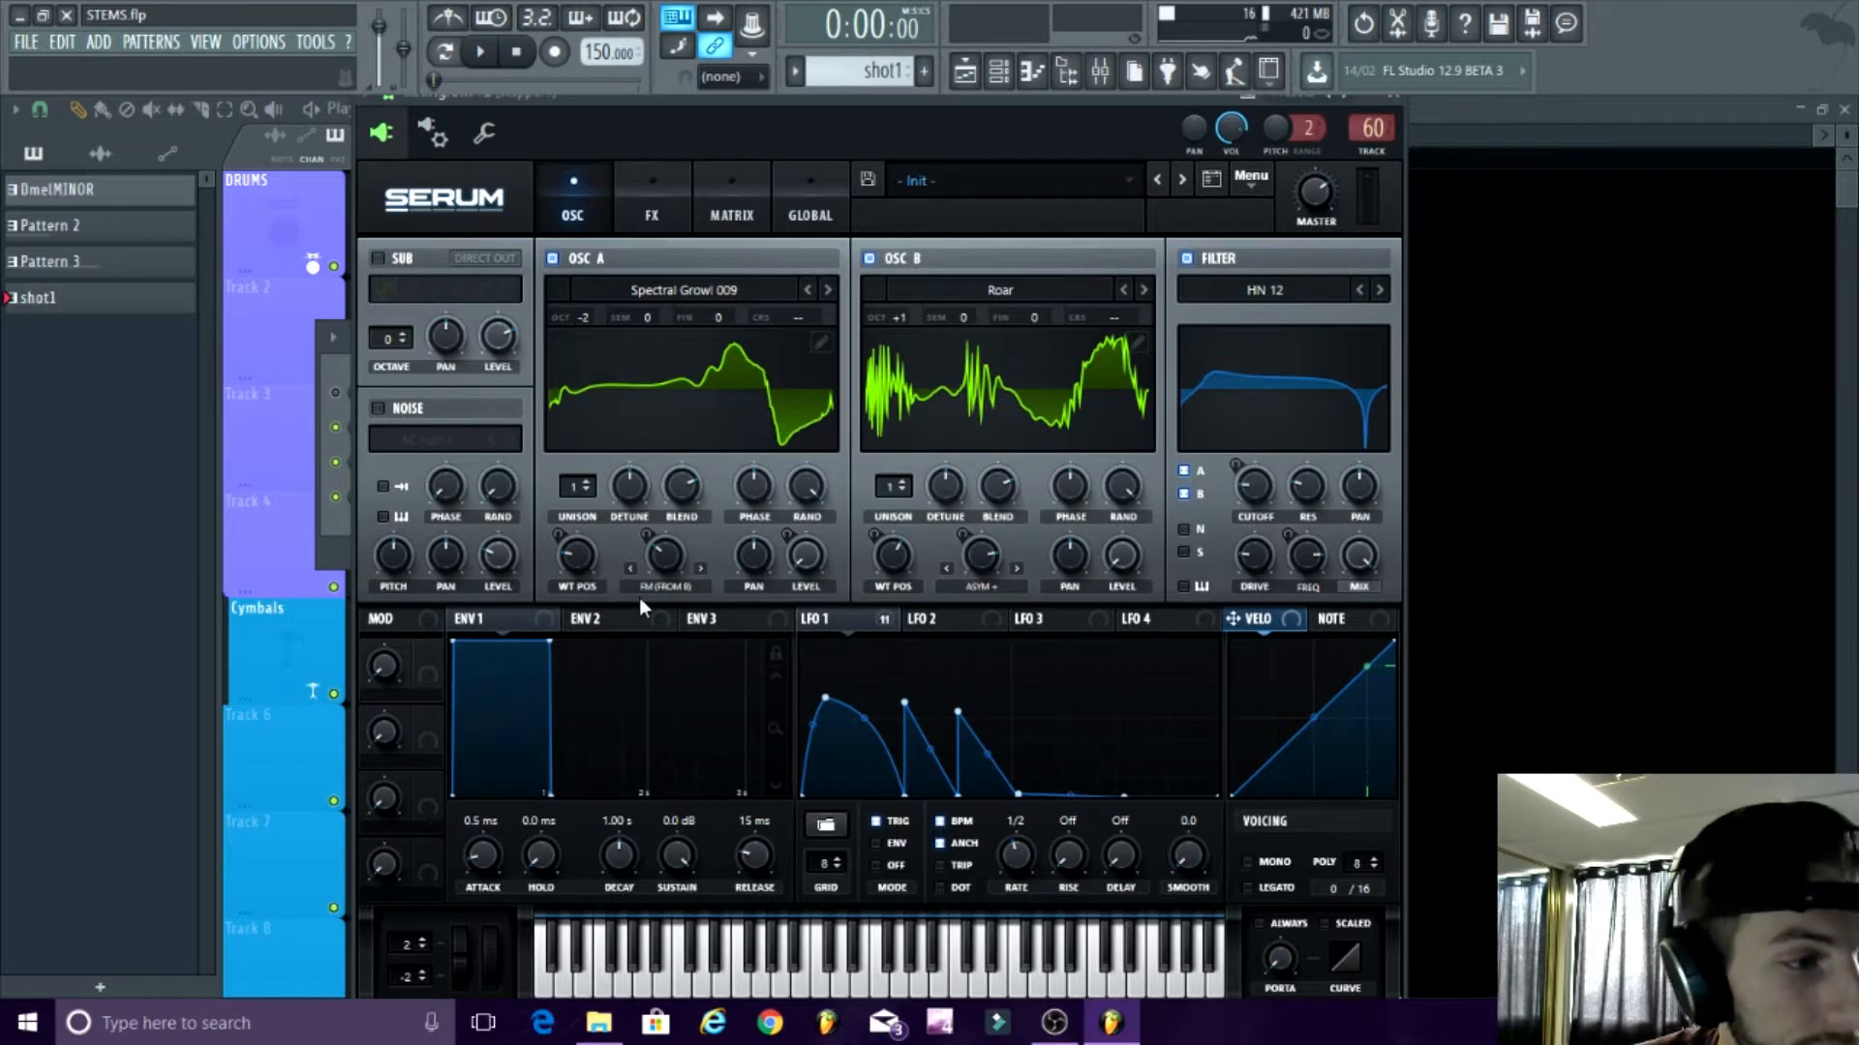
pyautogui.click(1395, 97)
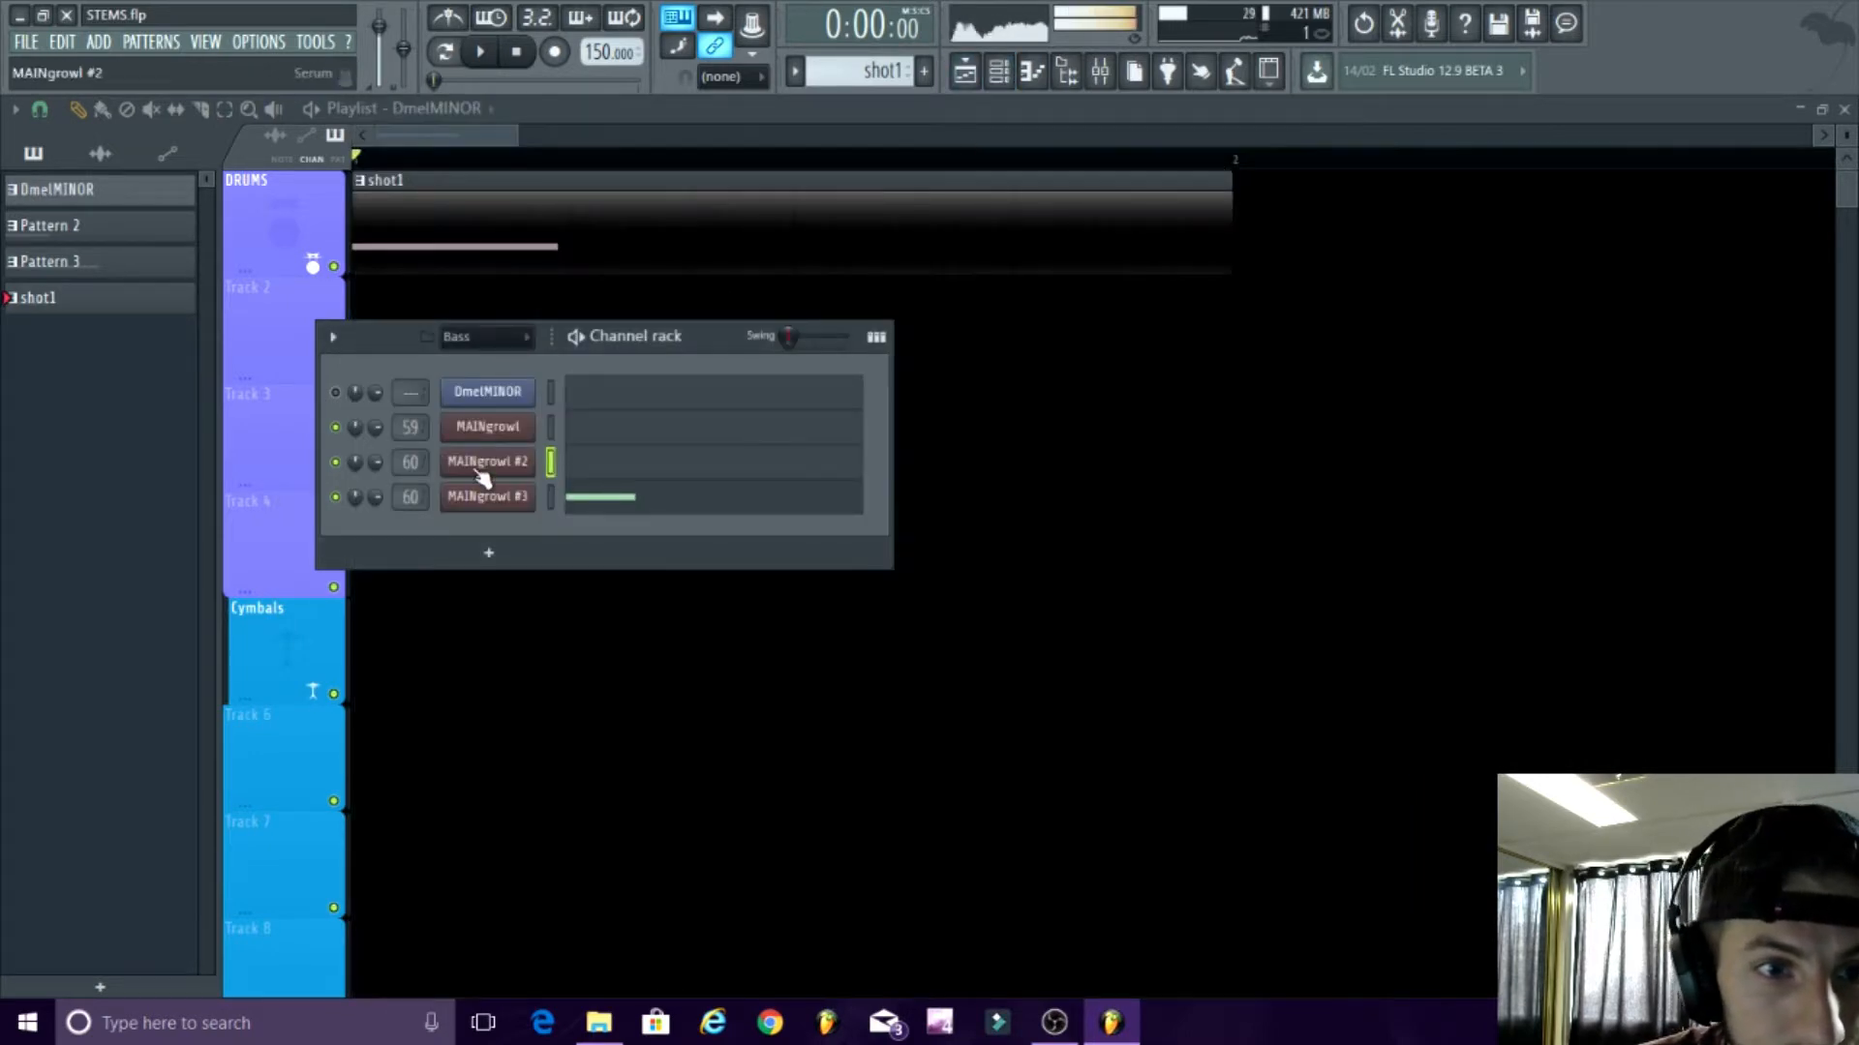
# - Clone the MAINgrowl #2 channel and rename the clone as tuotolal
pyautogui.rightClick(523, 455)
pyautogui.click(577, 639)
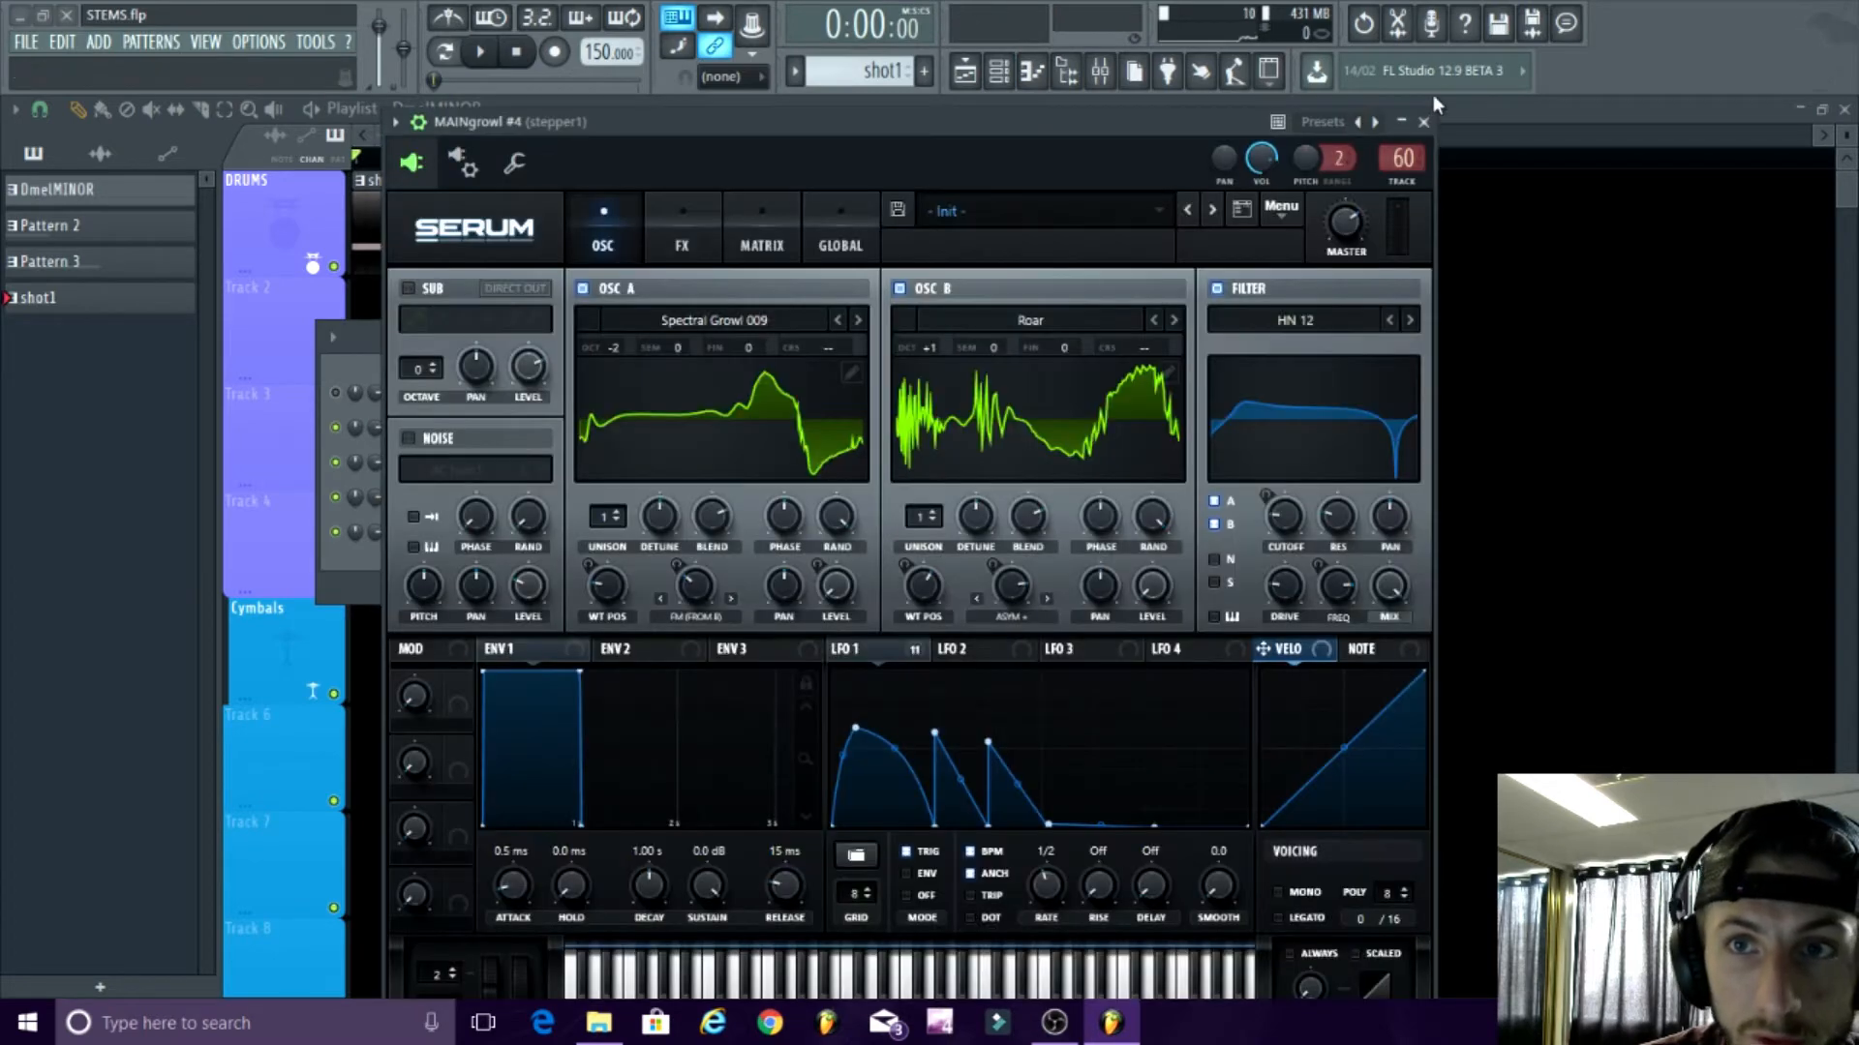
pyautogui.click(1433, 120)
pyautogui.rightClick(530, 496)
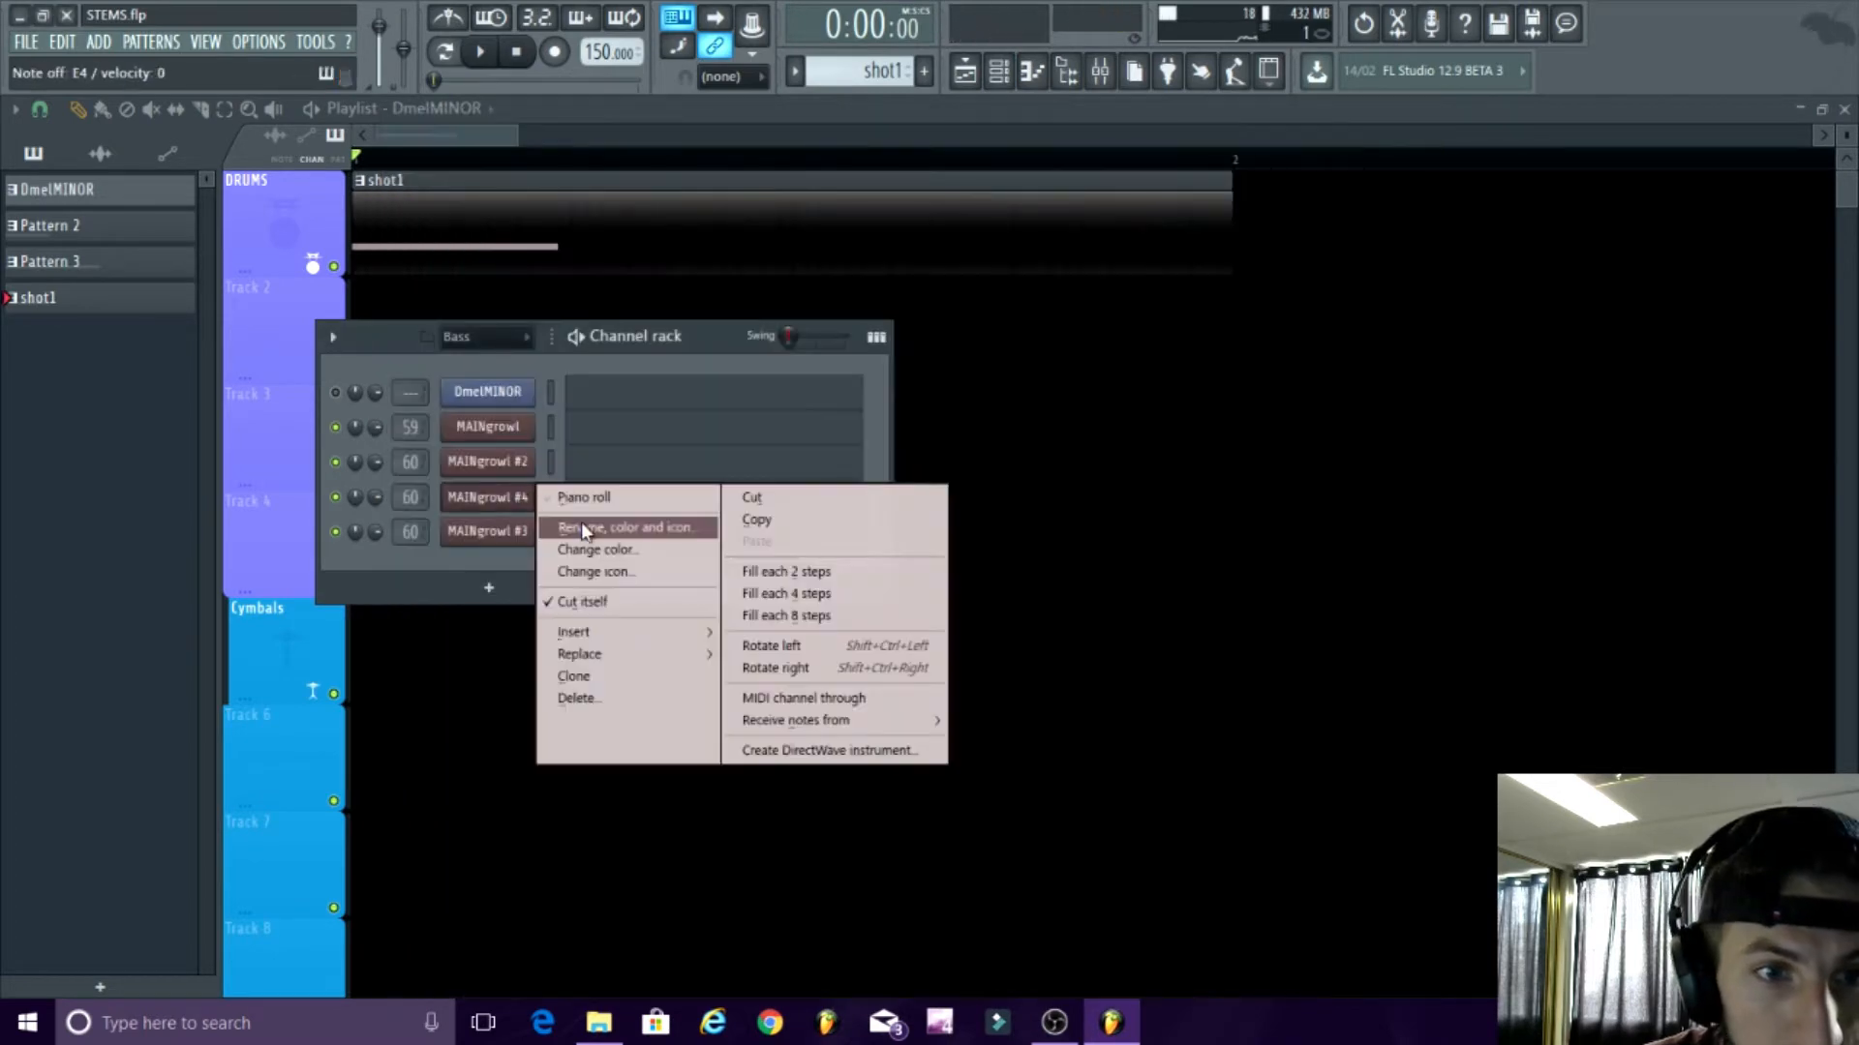
pyautogui.click(581, 527)
pyautogui.write('tuoto')
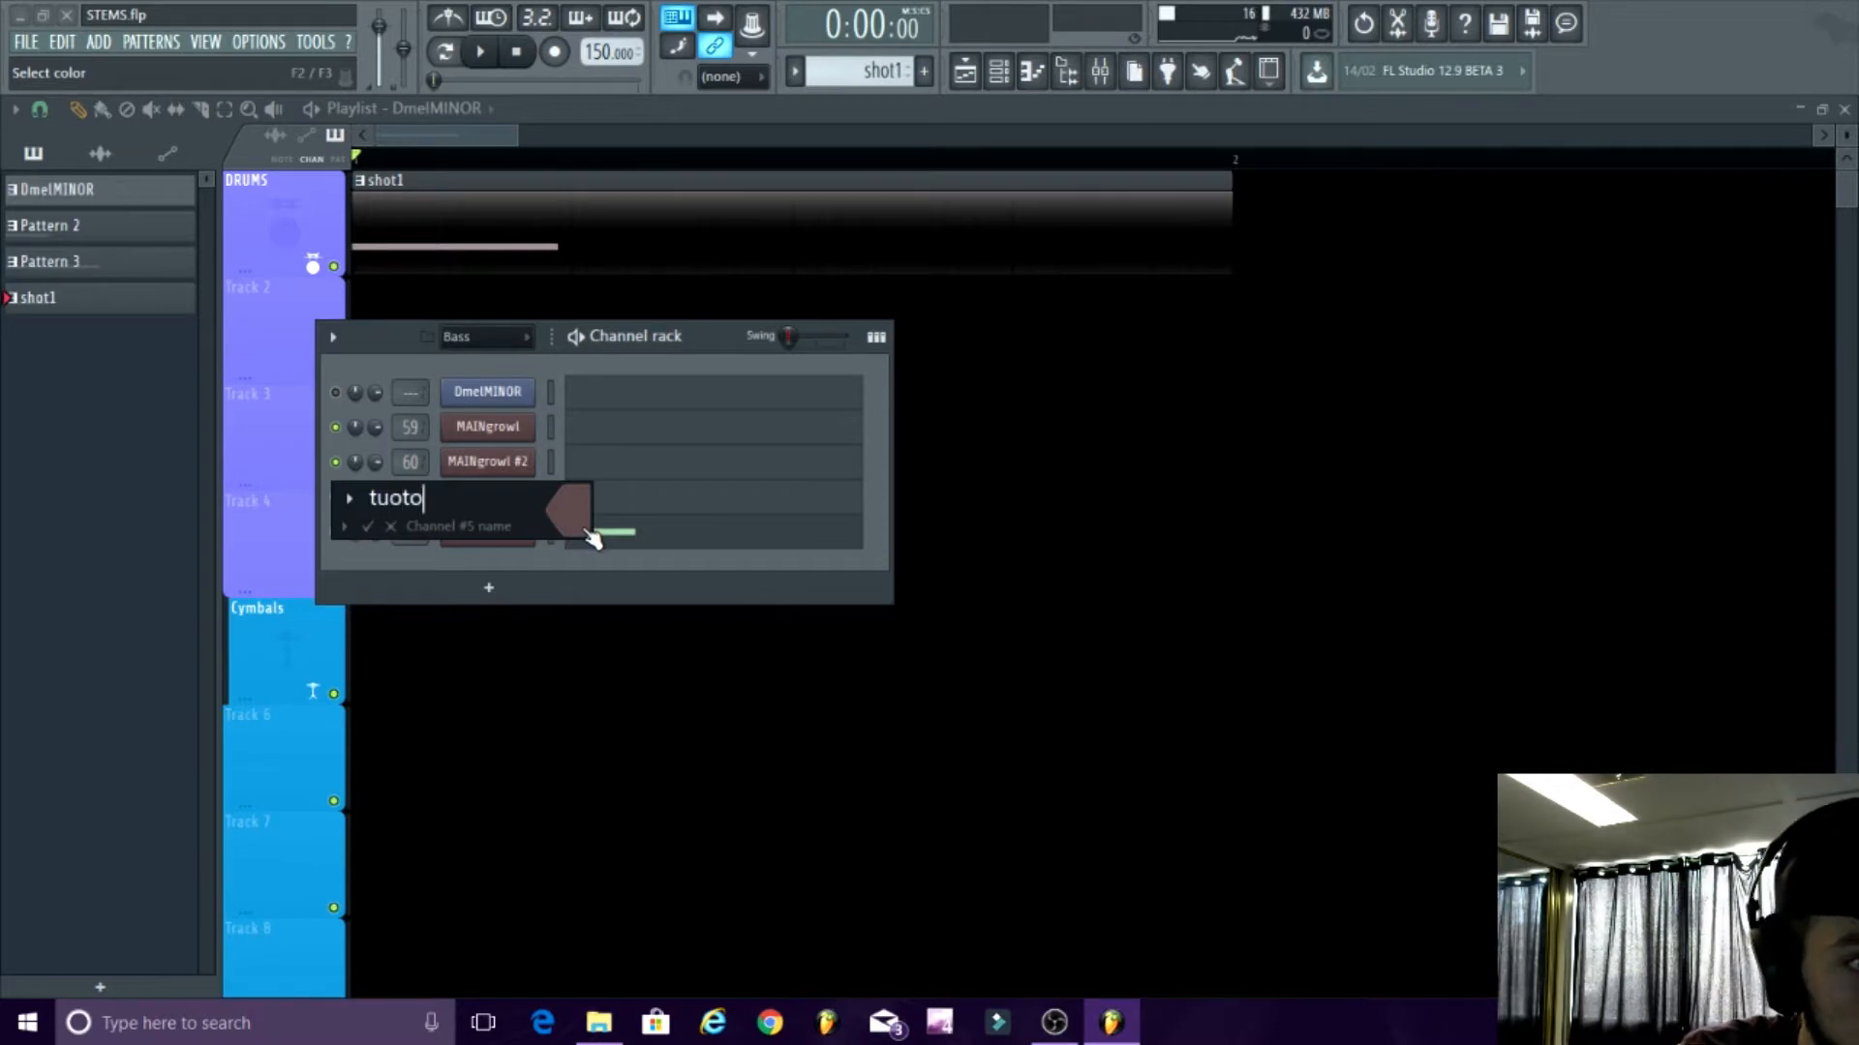
pyautogui.write('lal')
pyautogui.press('Return')
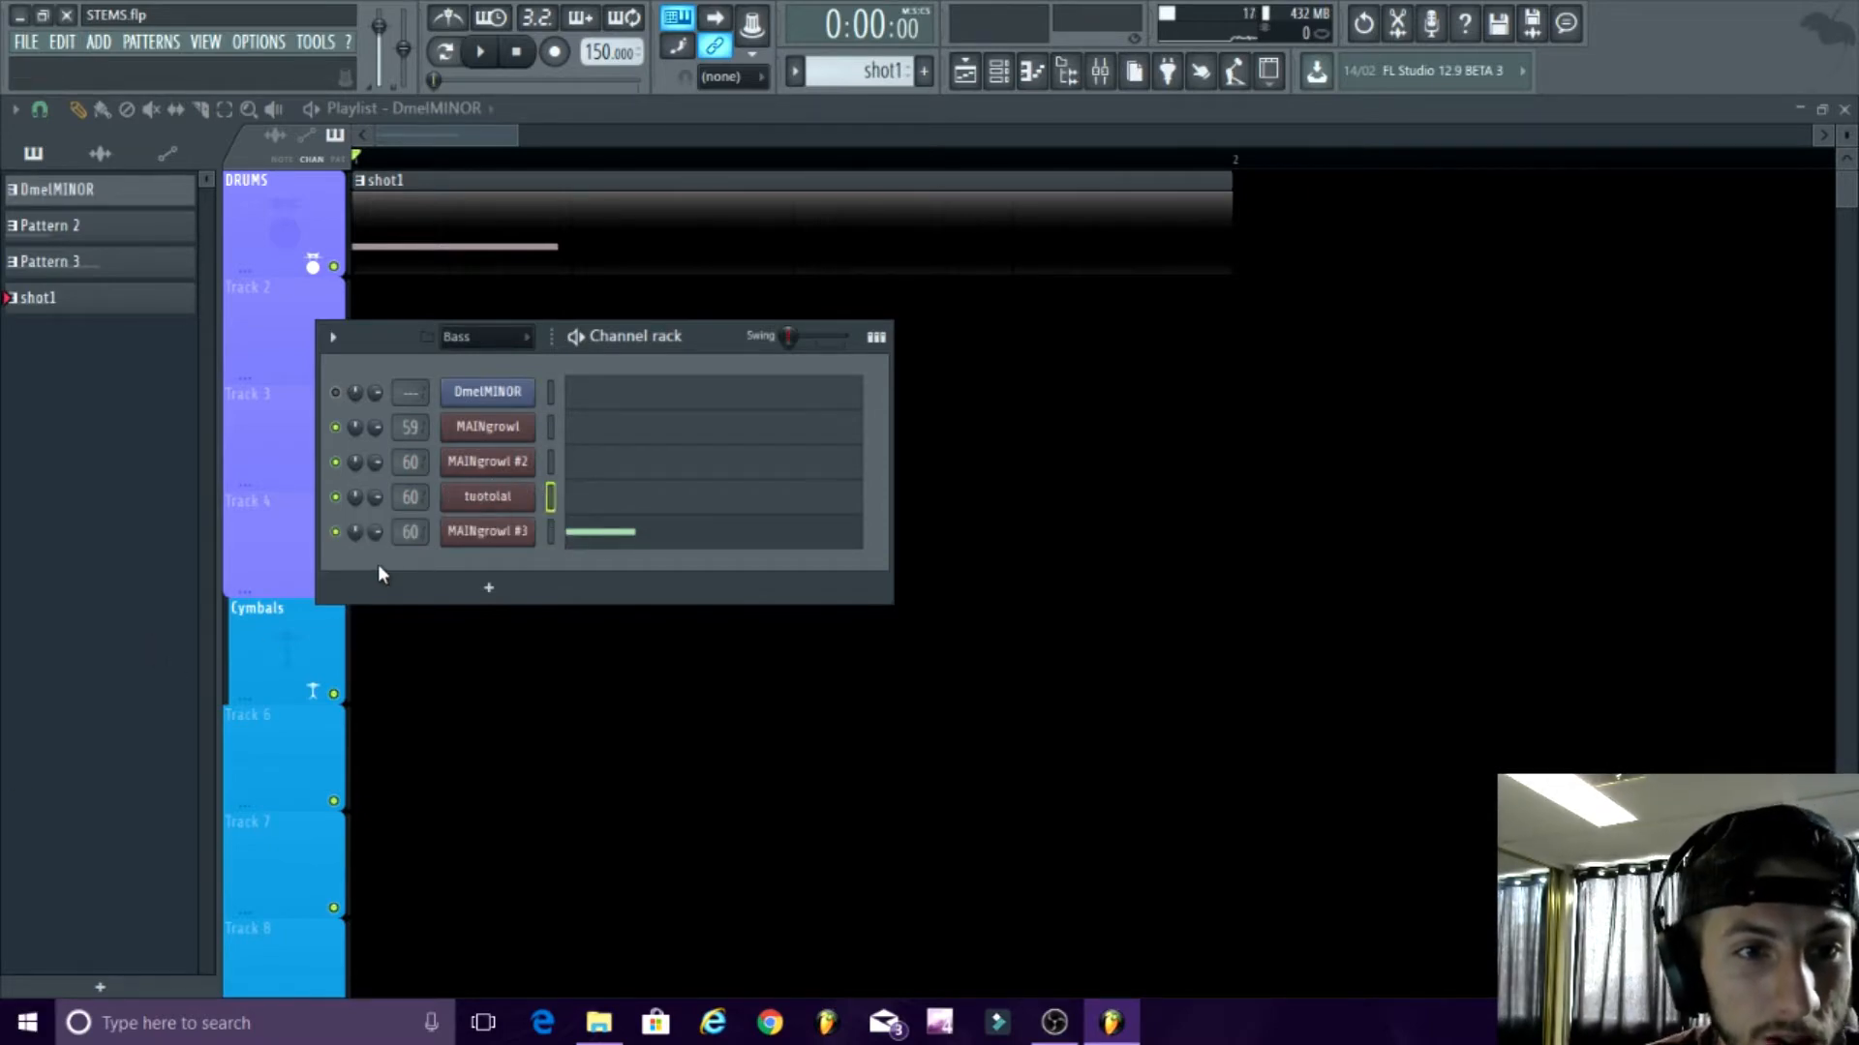
# - In the tuotolal channel's Serum, replace LFO 1's rounded first hump with two sharp descending spikes
pyautogui.click(486, 497)
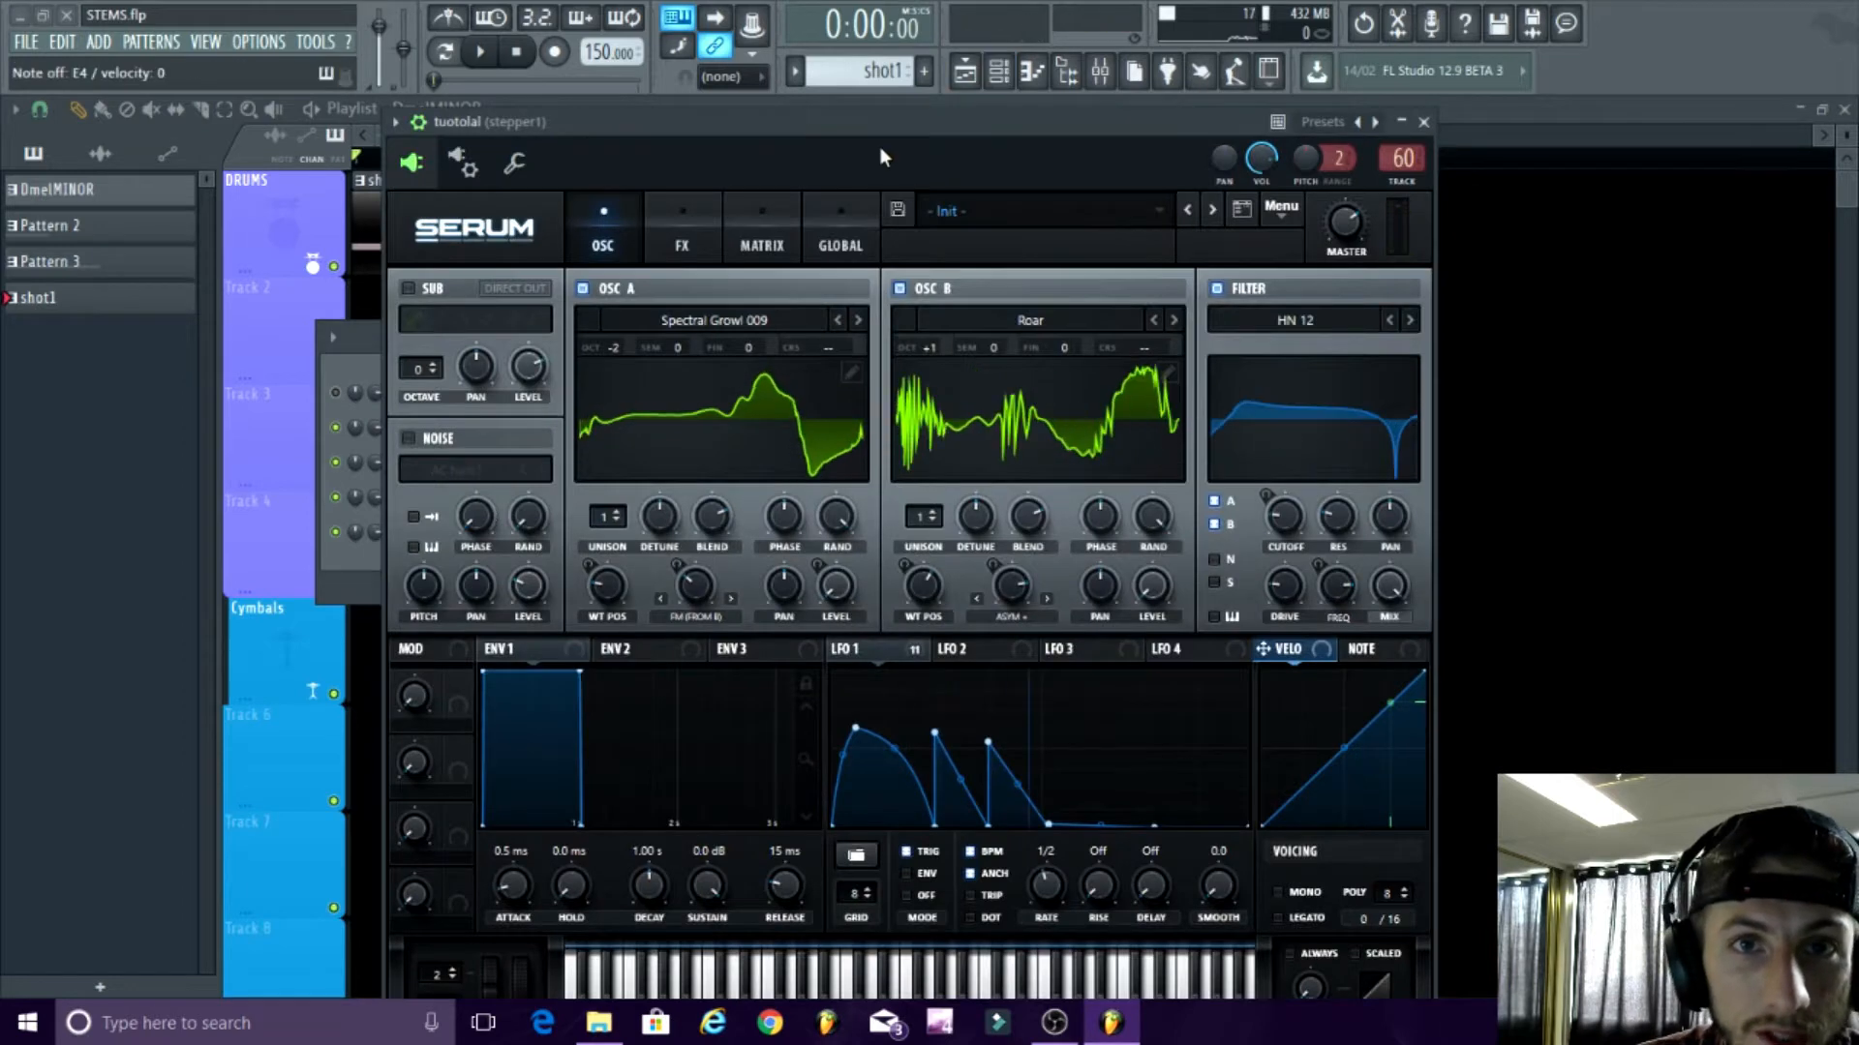
pyautogui.moveTo(879, 157); pyautogui.dragTo(936, 127)
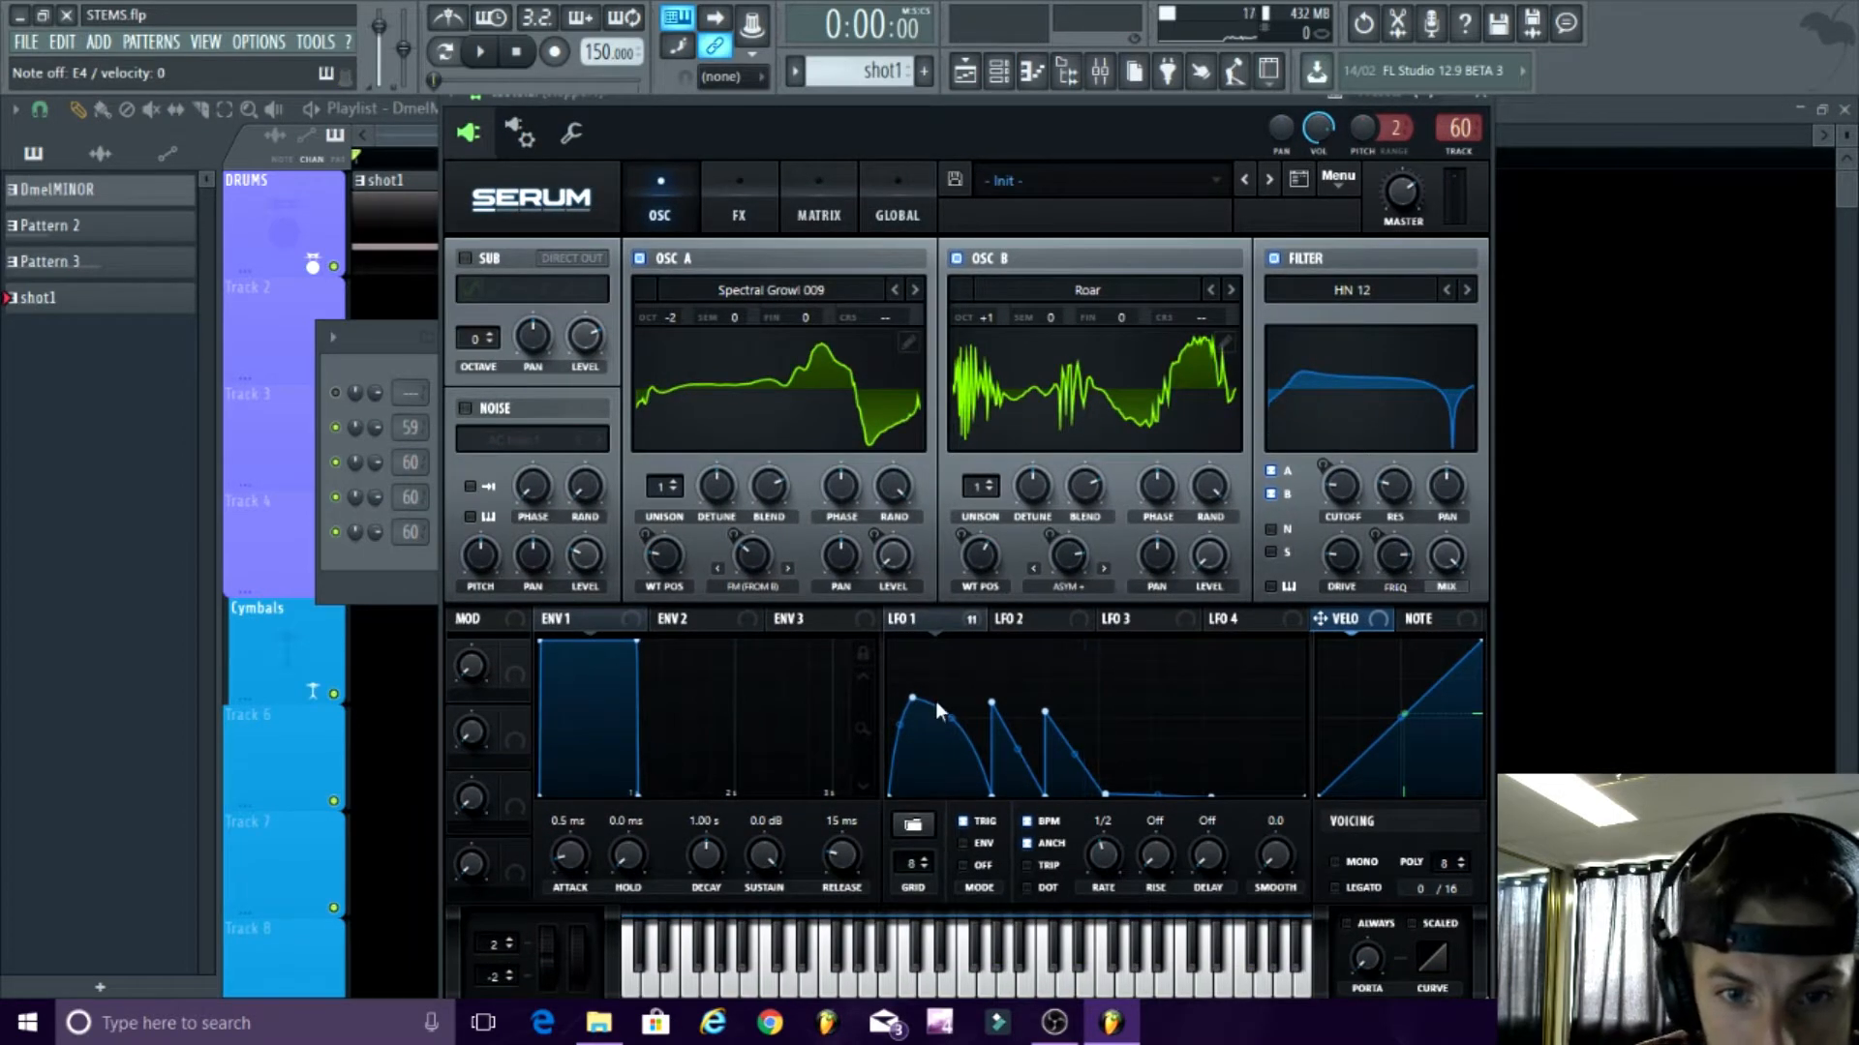
pyautogui.doubleClick(910, 701)
pyautogui.moveTo(914, 725)
pyautogui.mouseDown()
pyautogui.moveTo(890, 710)
pyautogui.moveTo(940, 708)
pyautogui.mouseUp()
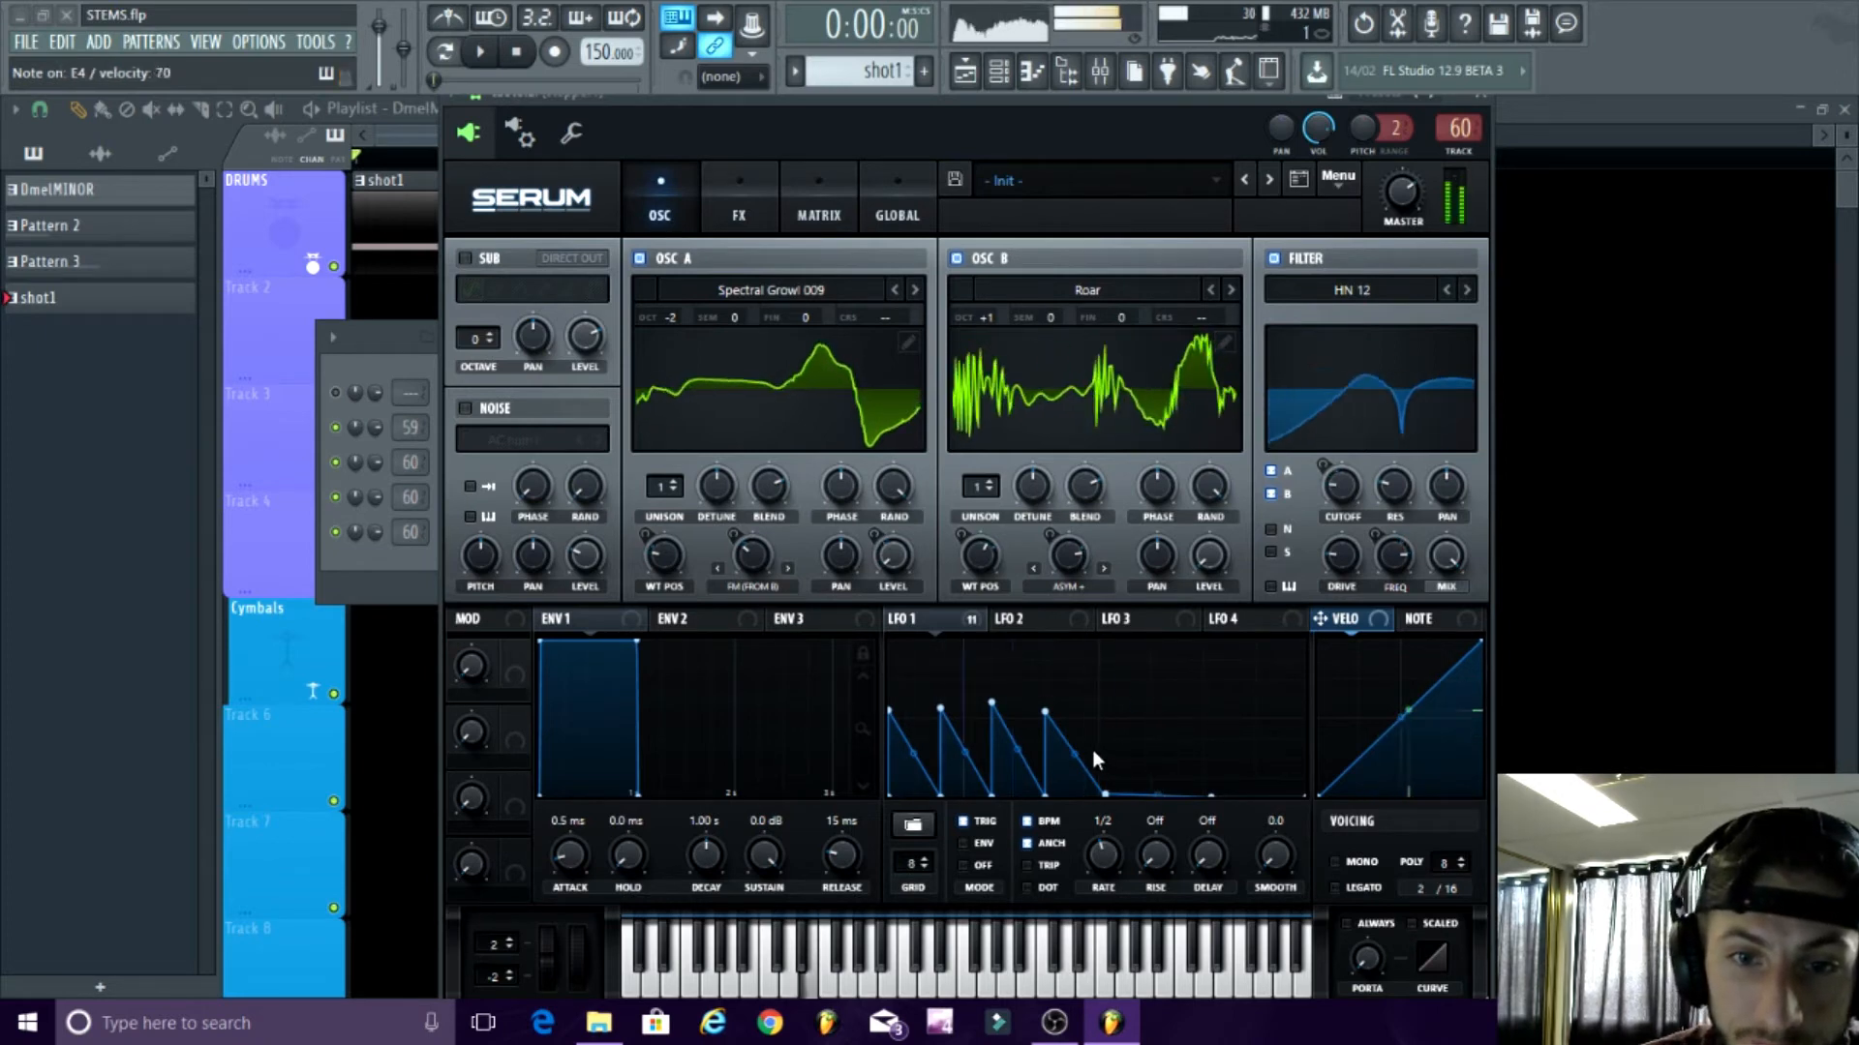
# - Remove the spikes and their base points from LFO 1 and draw one tall peak just before the middle of the grid
pyautogui.doubleClick(991, 702)
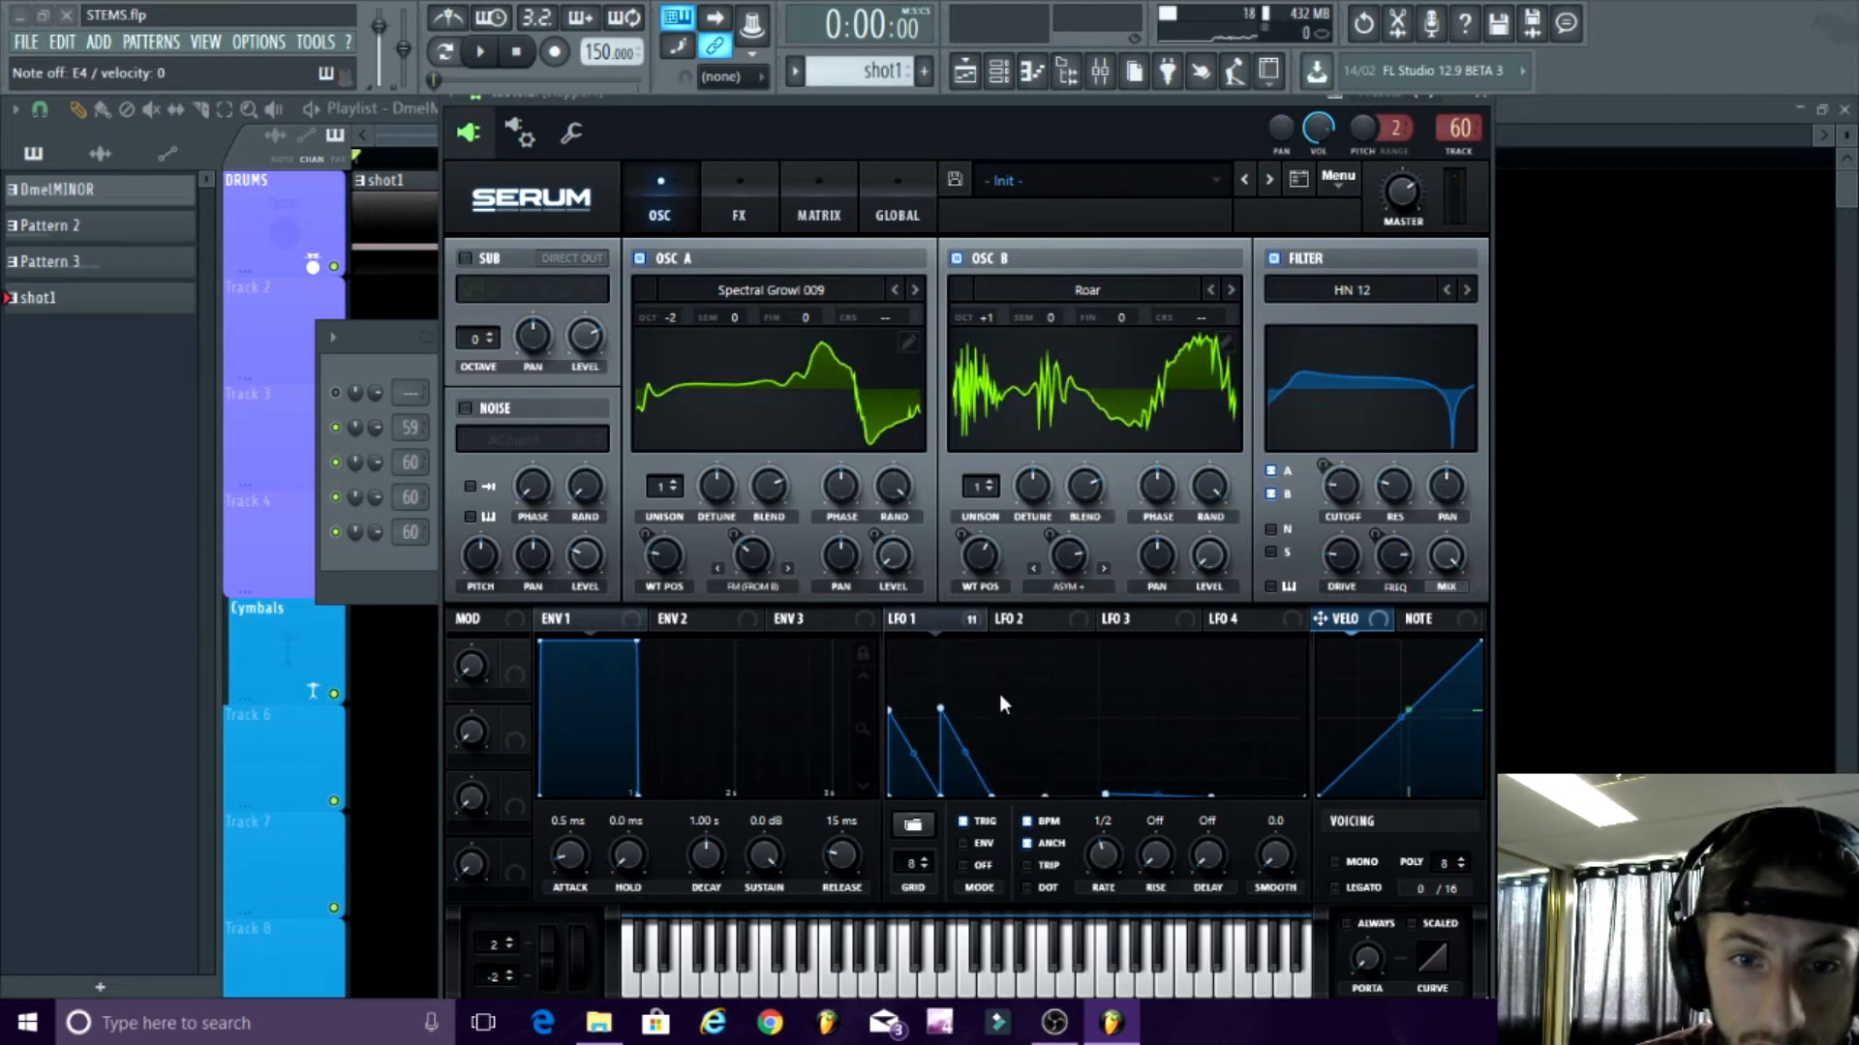
pyautogui.doubleClick(940, 709)
pyautogui.doubleClick(889, 711)
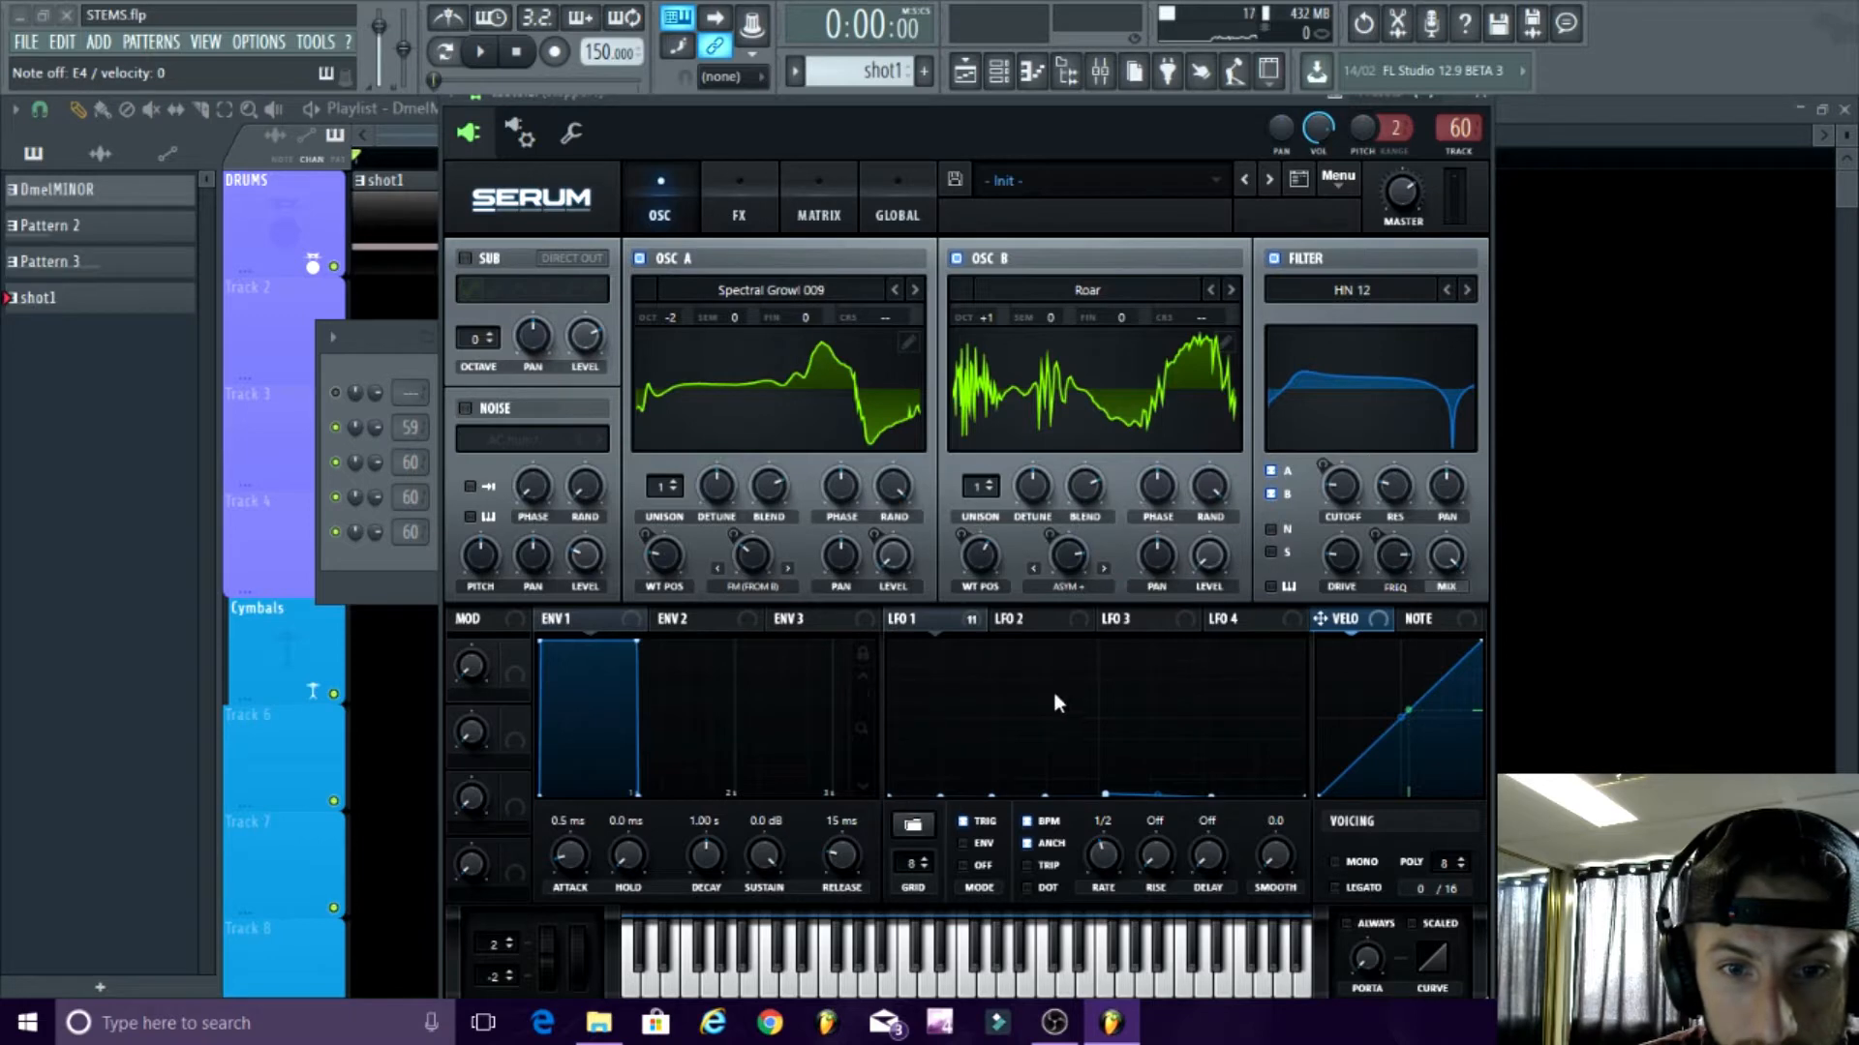
pyautogui.doubleClick(1043, 793)
pyautogui.doubleClick(991, 792)
pyautogui.doubleClick(942, 793)
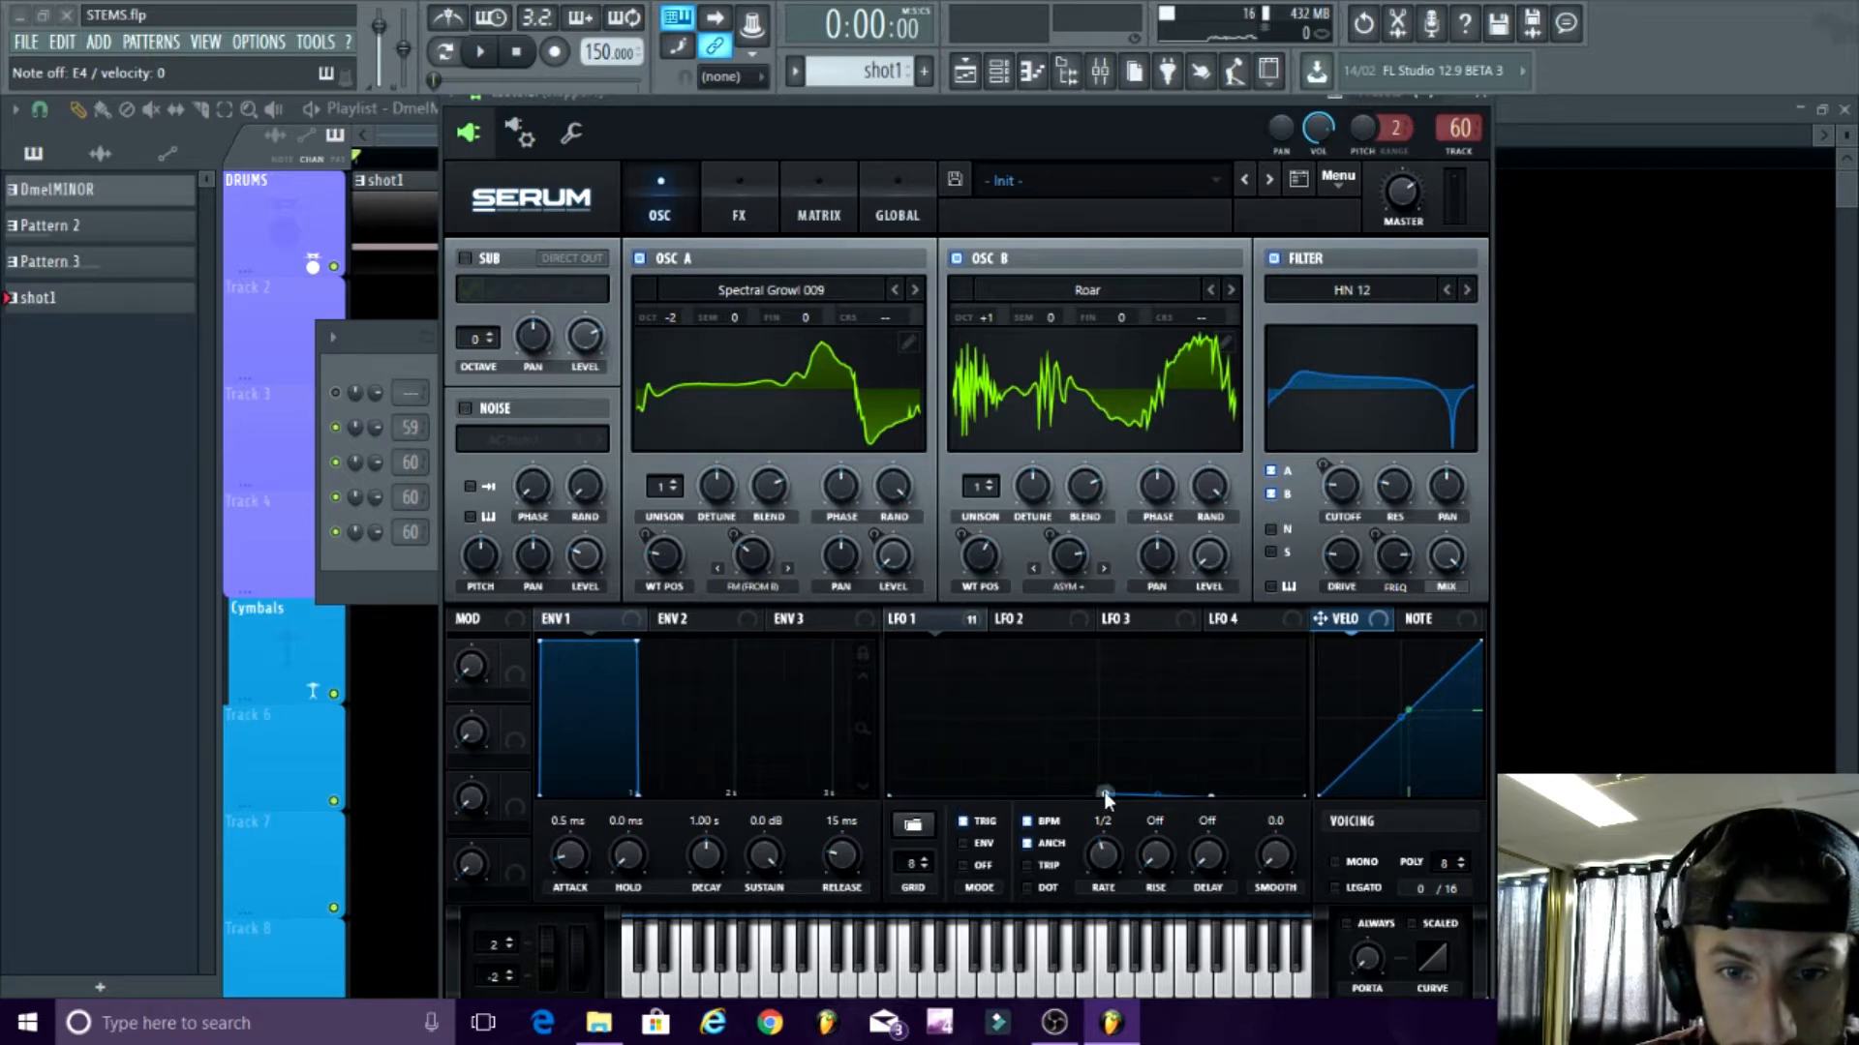
pyautogui.moveTo(1041, 729); pyautogui.dragTo(1065, 659)
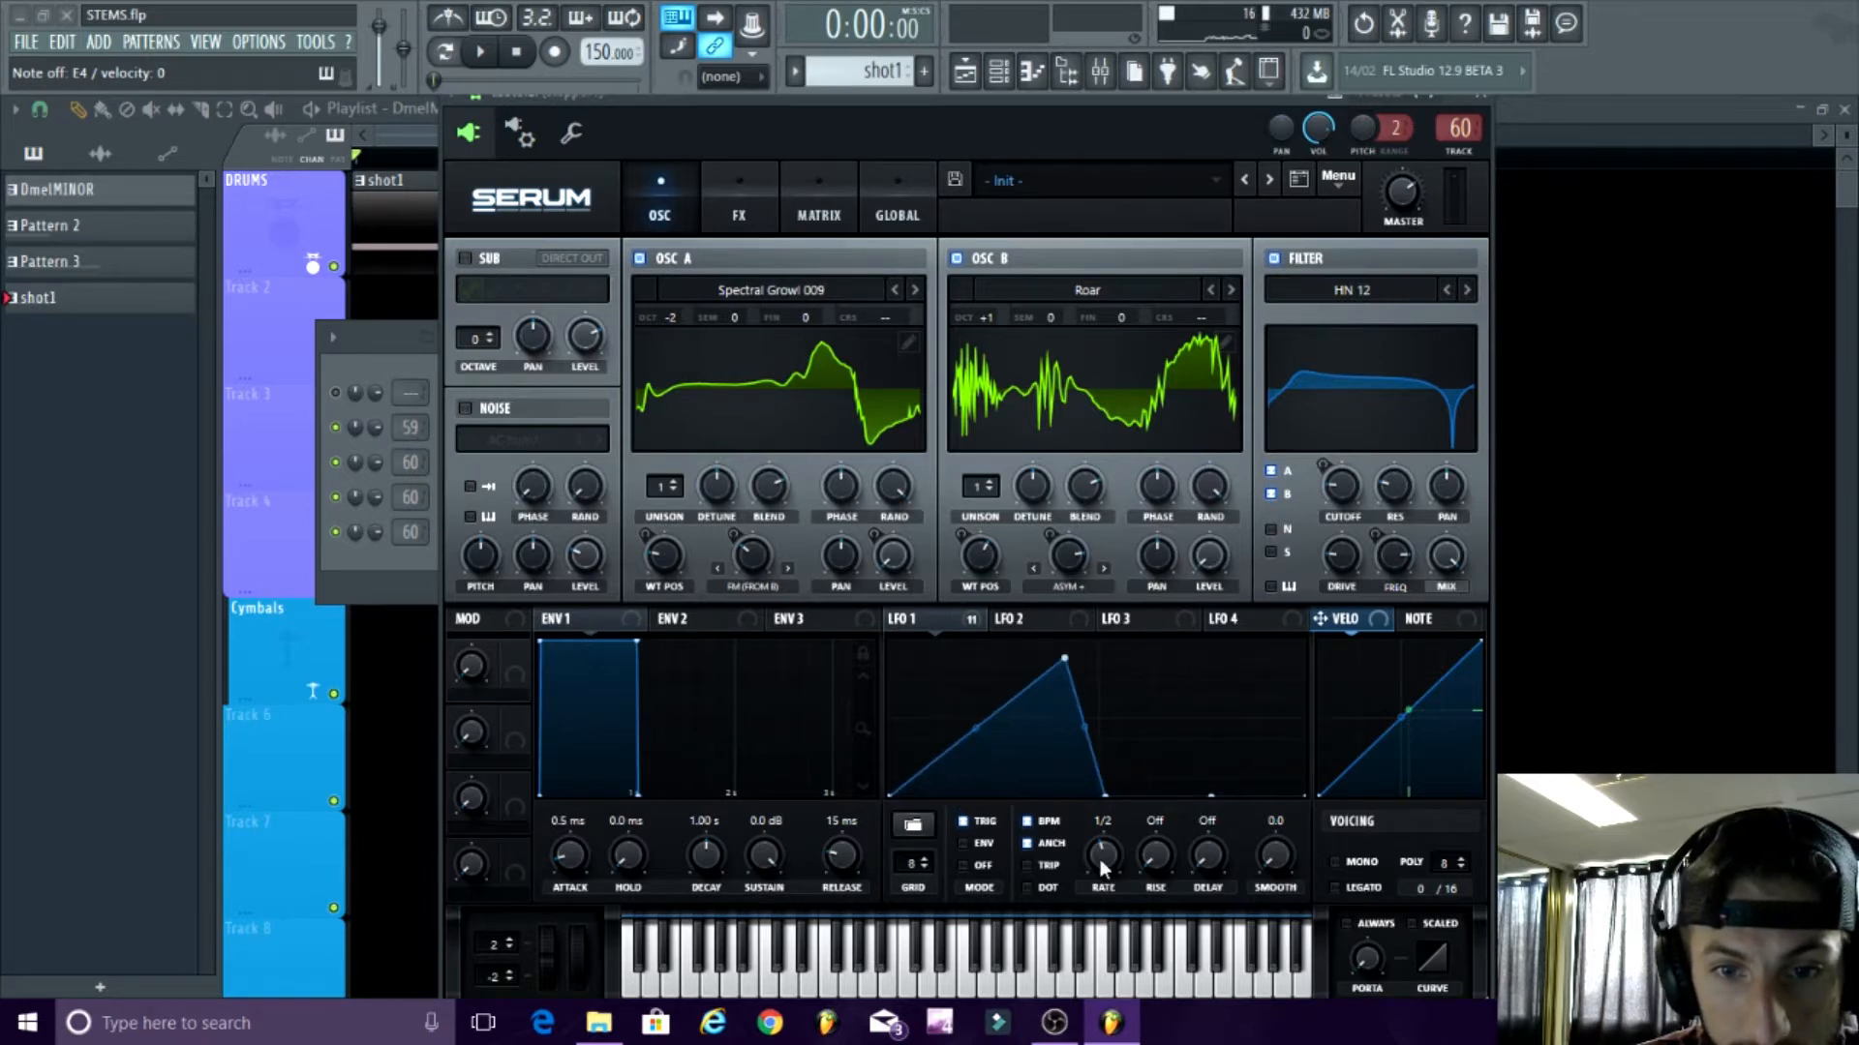
# - Set LFO 1's rate to 1/16, shift its peak close to the start and shorten the falling slope
pyautogui.moveTo(1100, 859); pyautogui.dragTo(1117, 838)
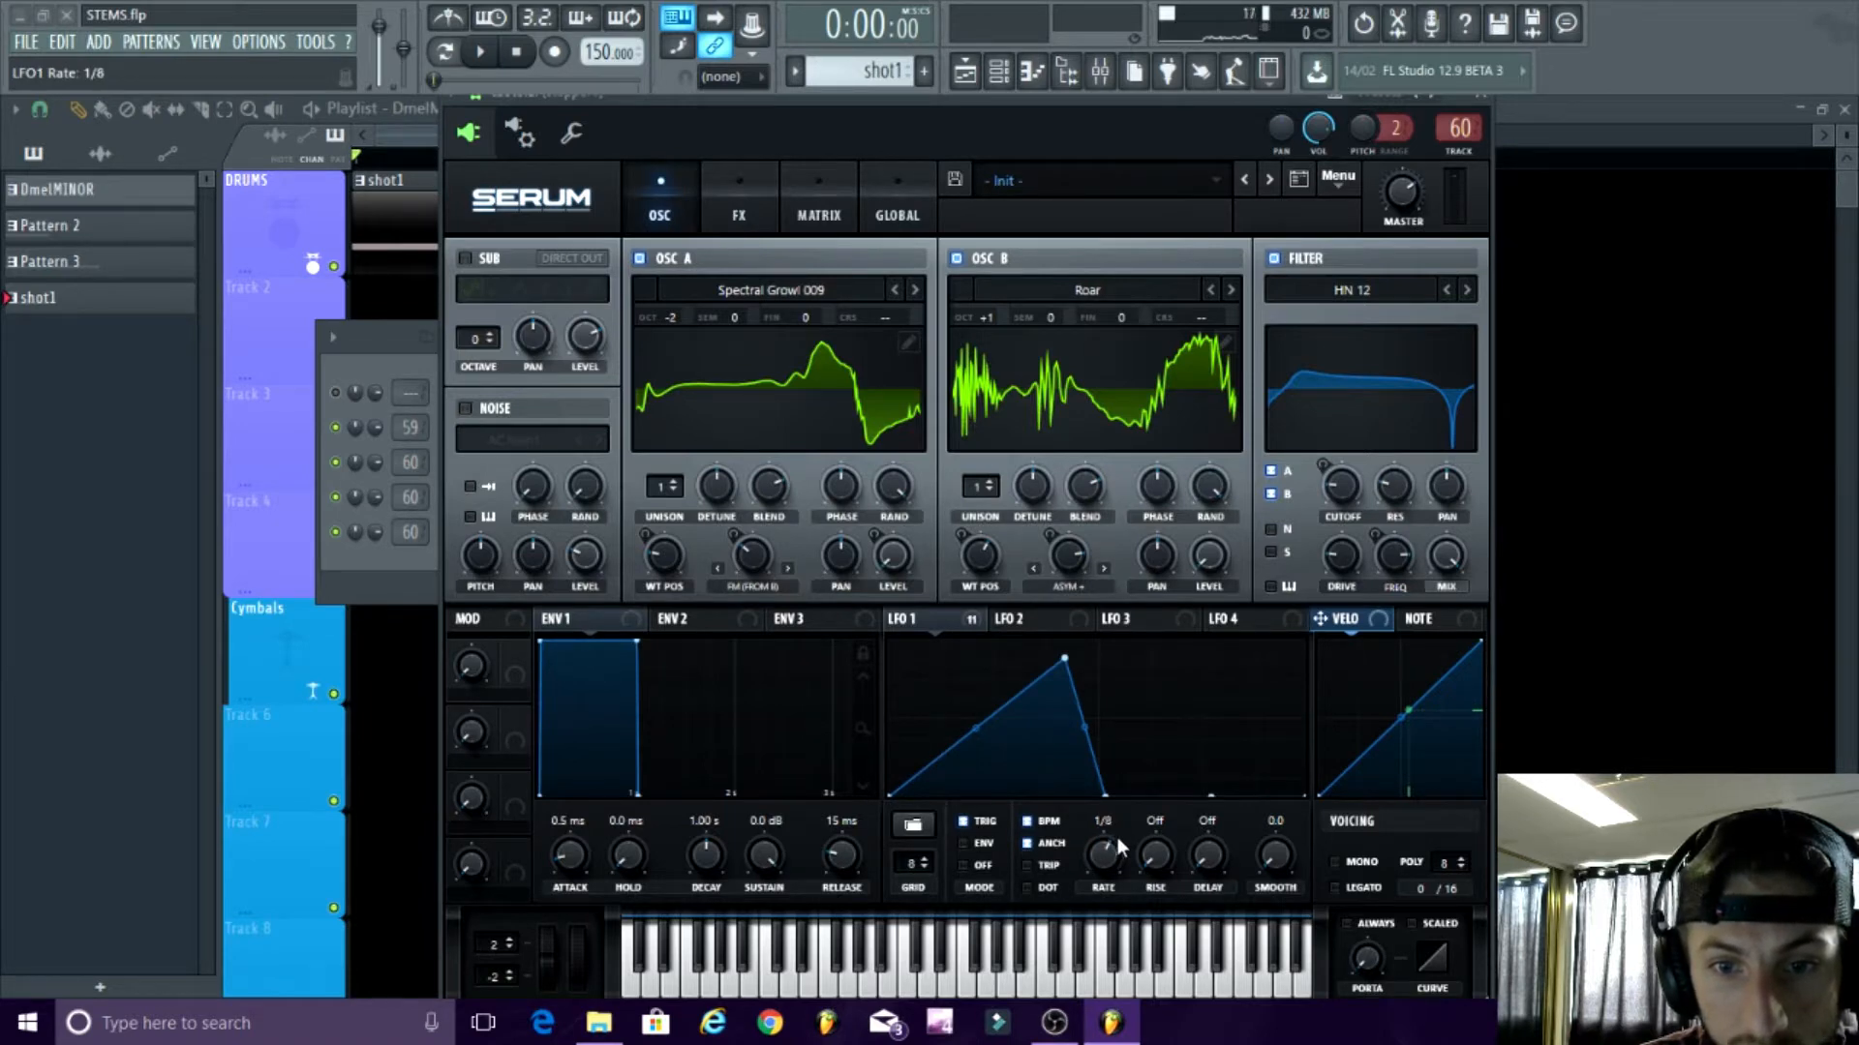
pyautogui.moveTo(1065, 658); pyautogui.dragTo(929, 694)
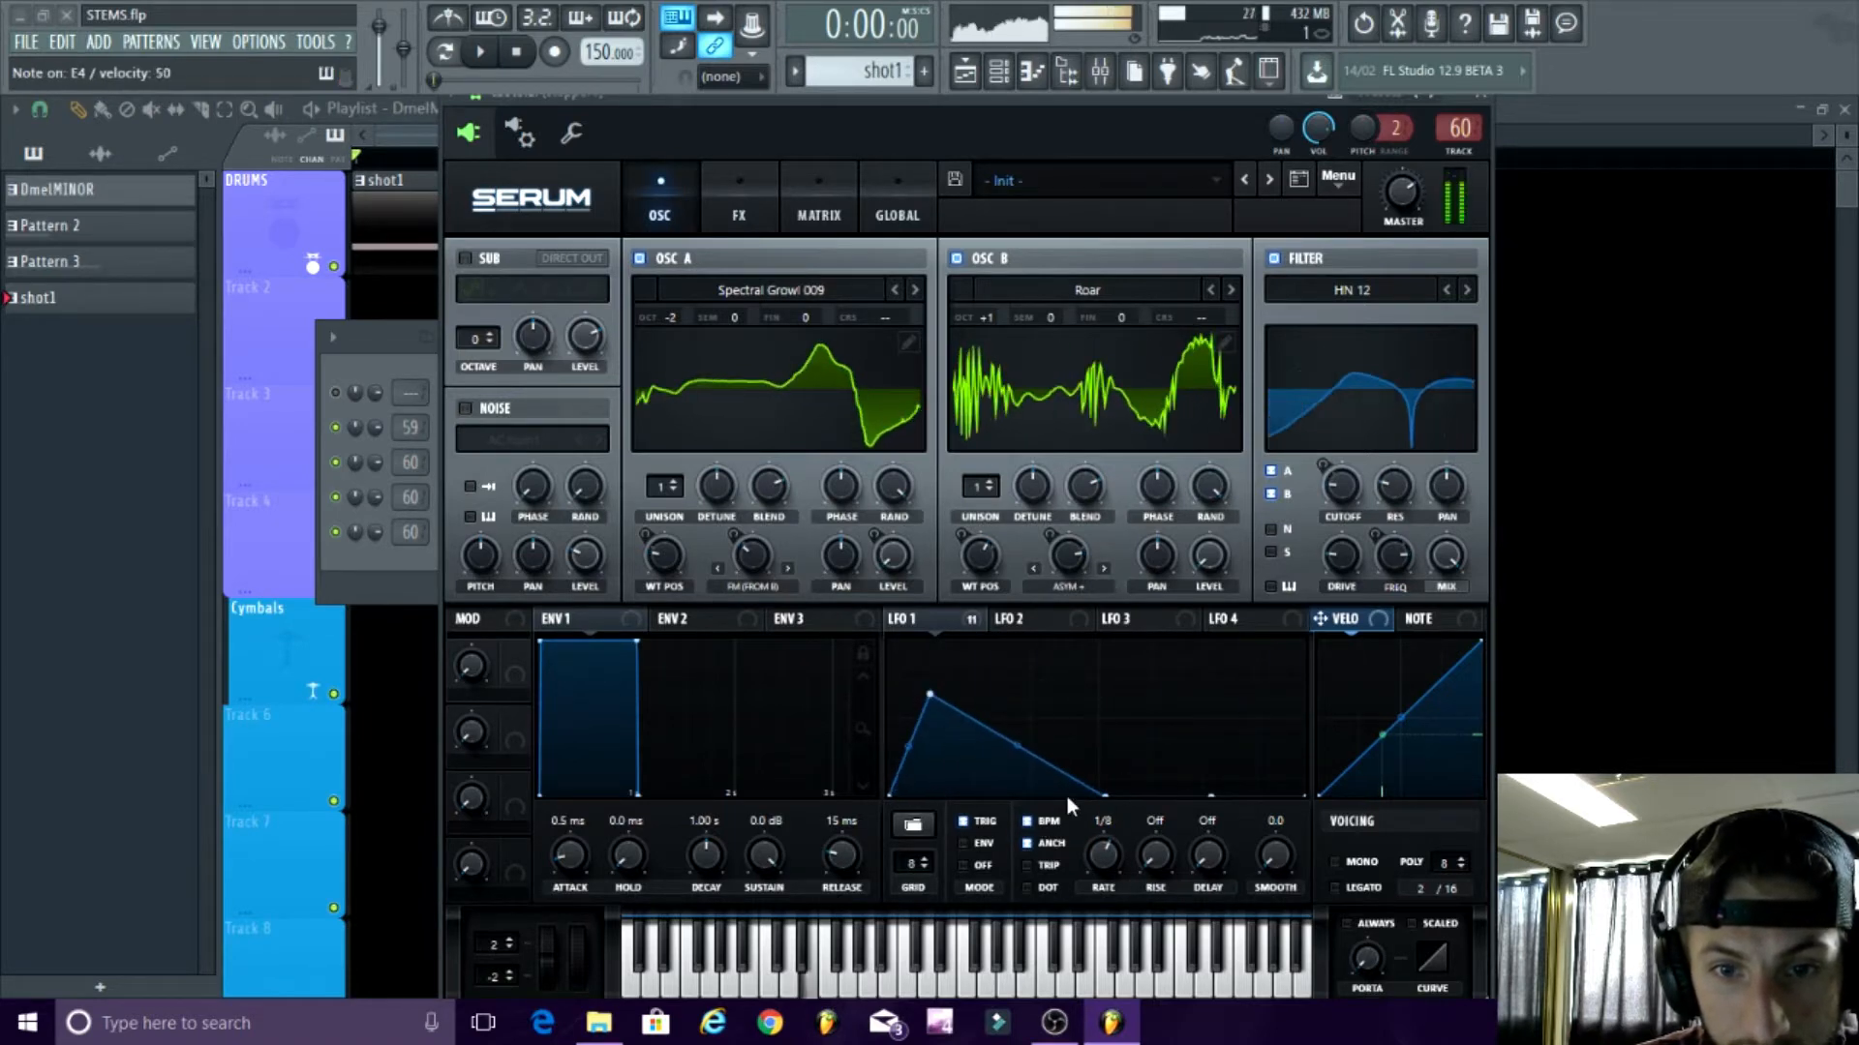
pyautogui.moveTo(1105, 797); pyautogui.dragTo(1102, 848)
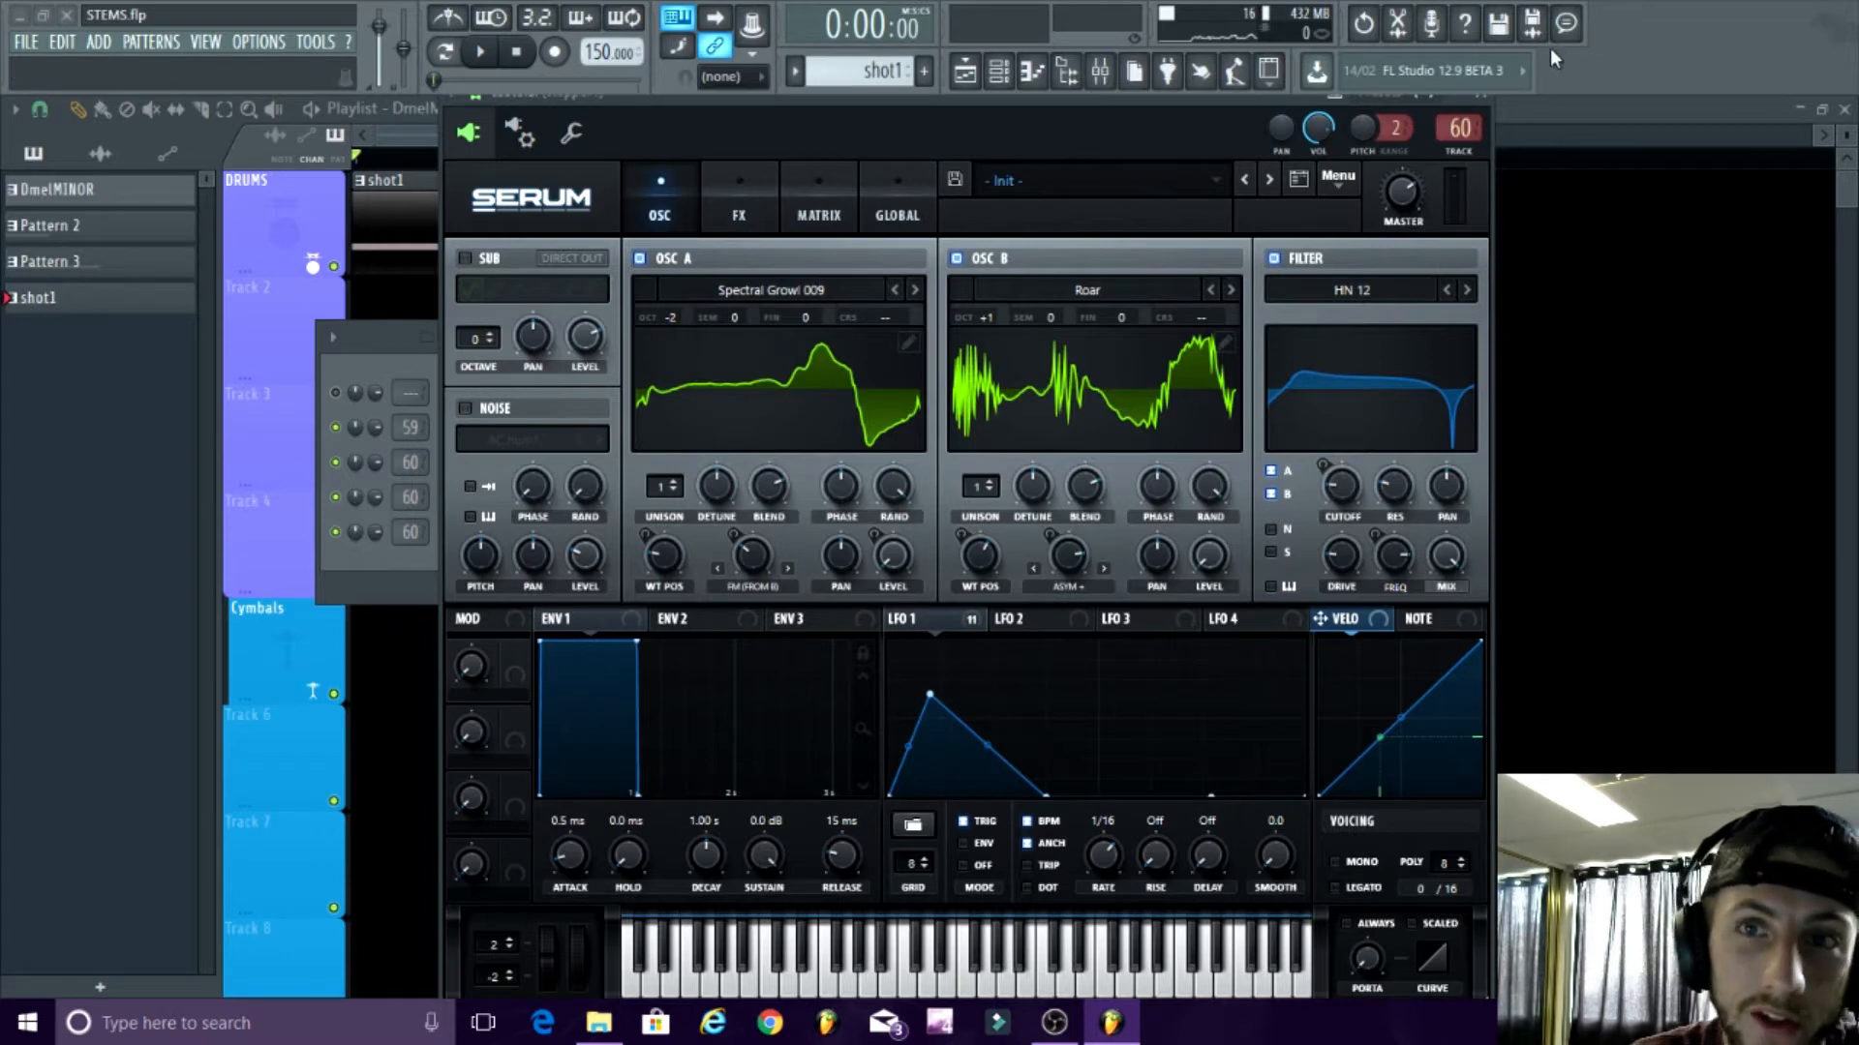
# - Close the tuotolal plugin window, clone that channel and delete the new clone
pyautogui.click(1481, 95)
pyautogui.rightClick(522, 493)
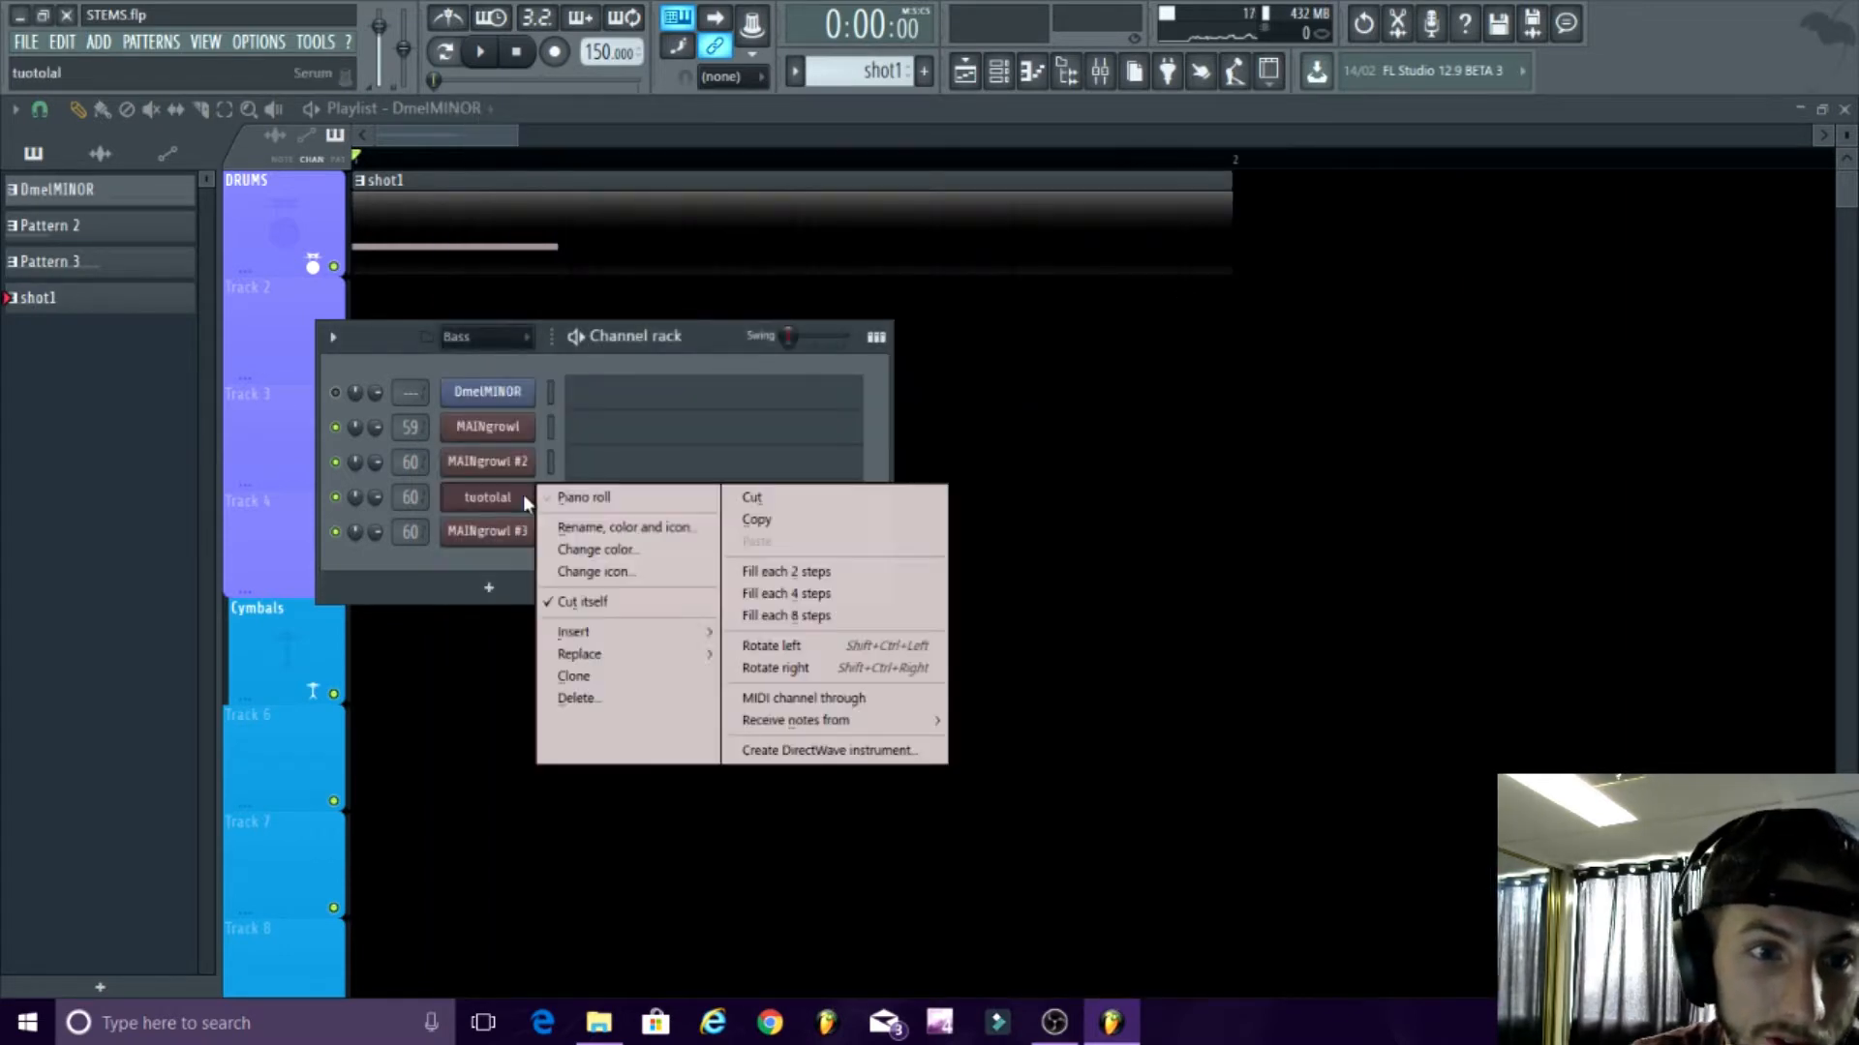
pyautogui.click(573, 677)
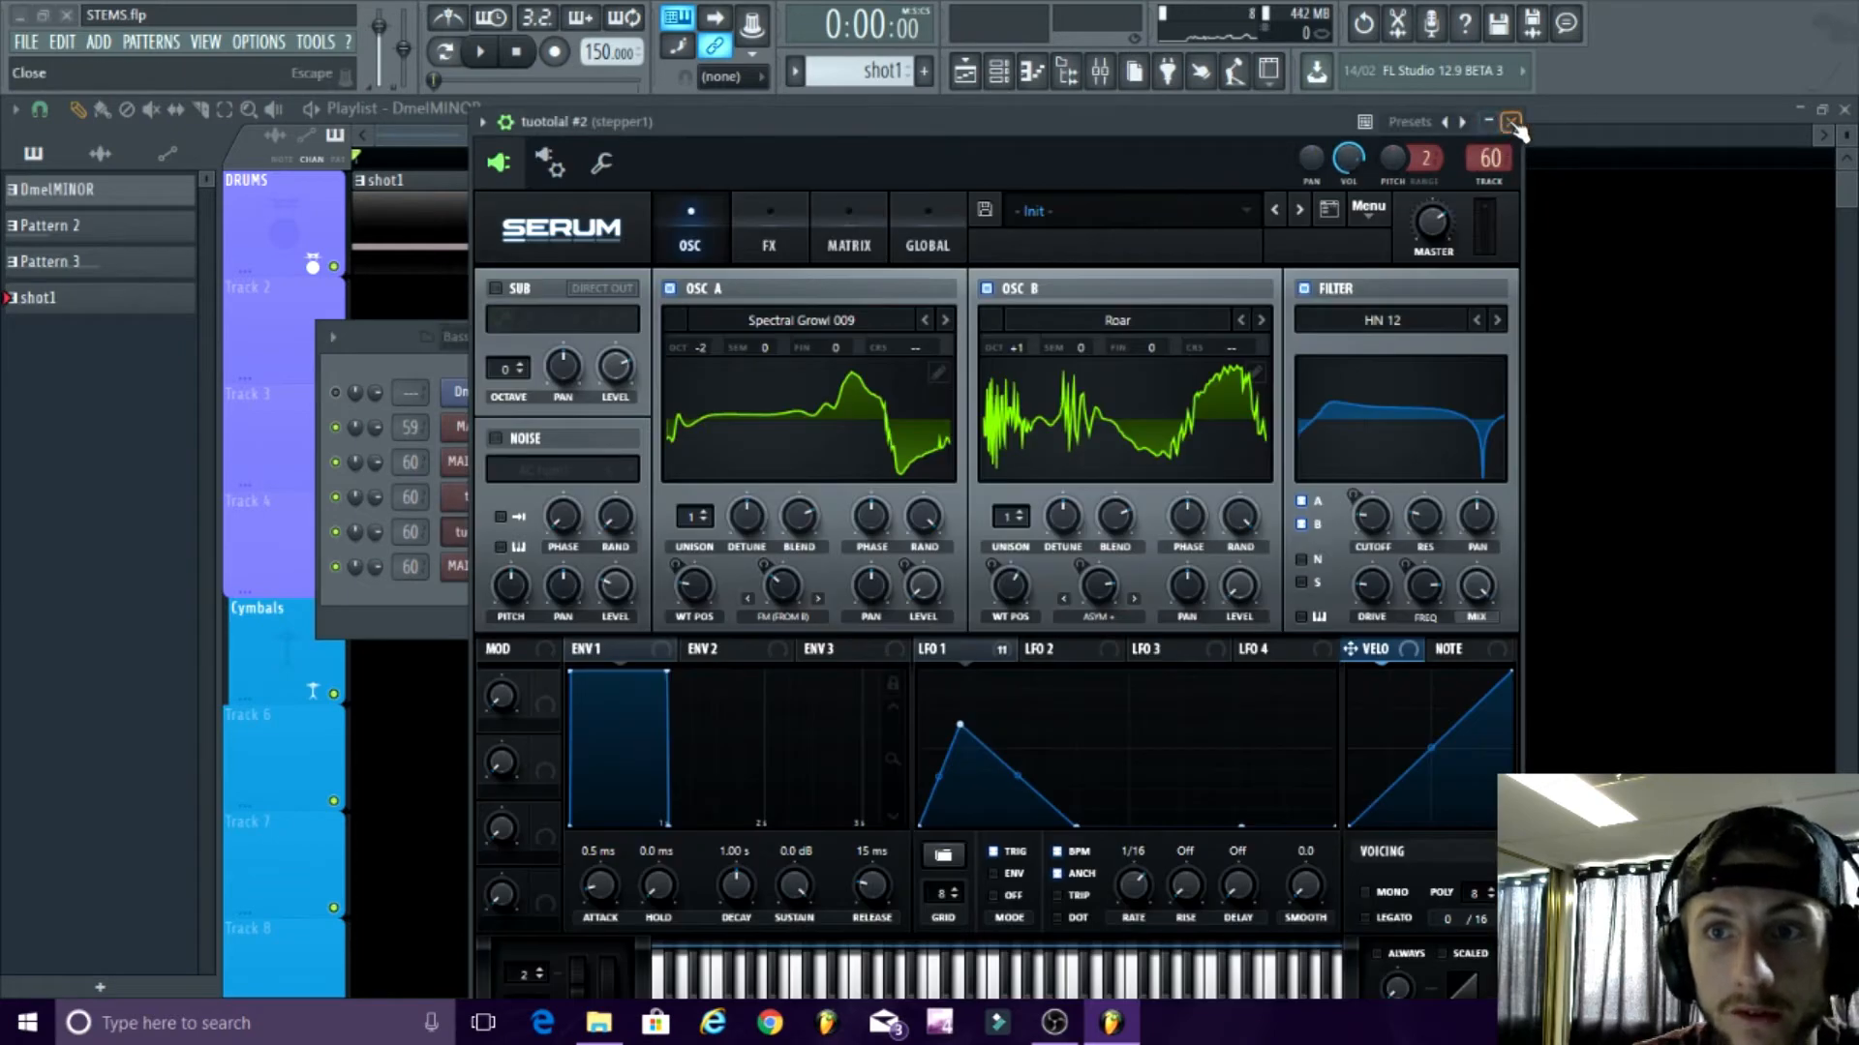
pyautogui.click(1482, 120)
pyautogui.rightClick(528, 532)
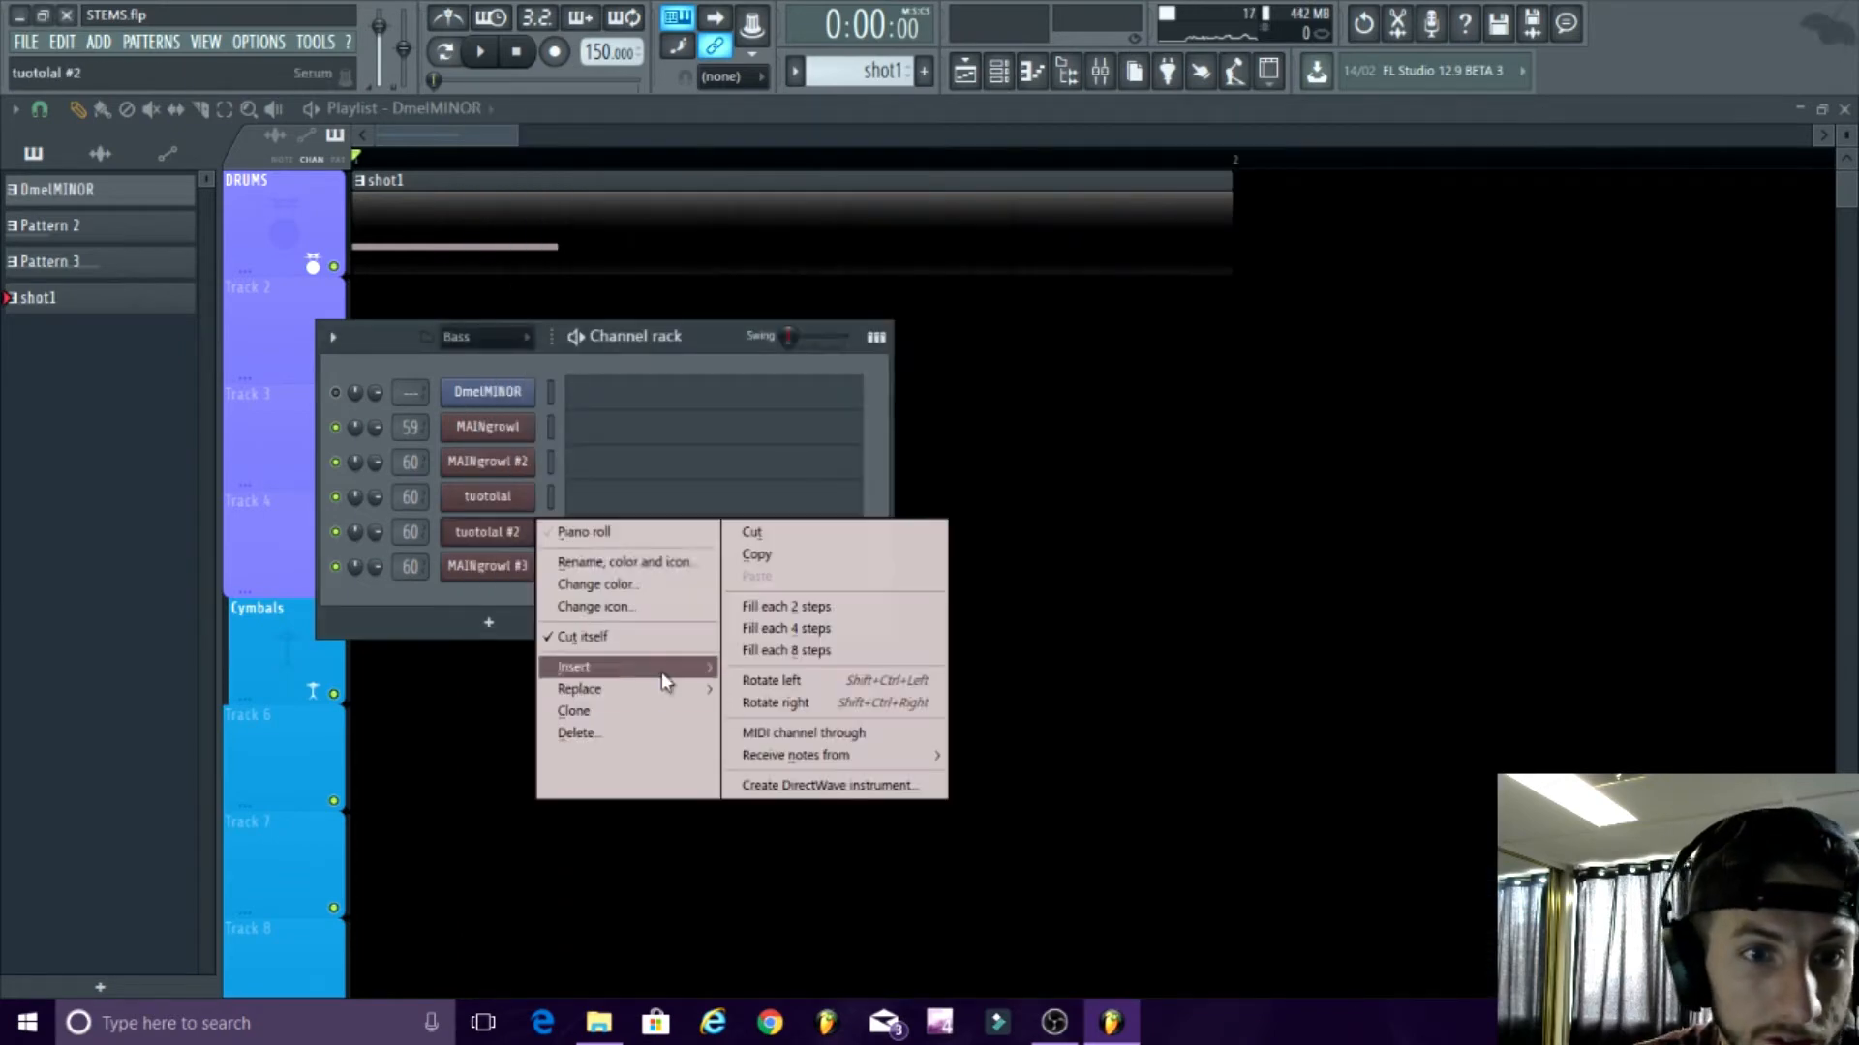
pyautogui.click(598, 731)
pyautogui.click(1048, 573)
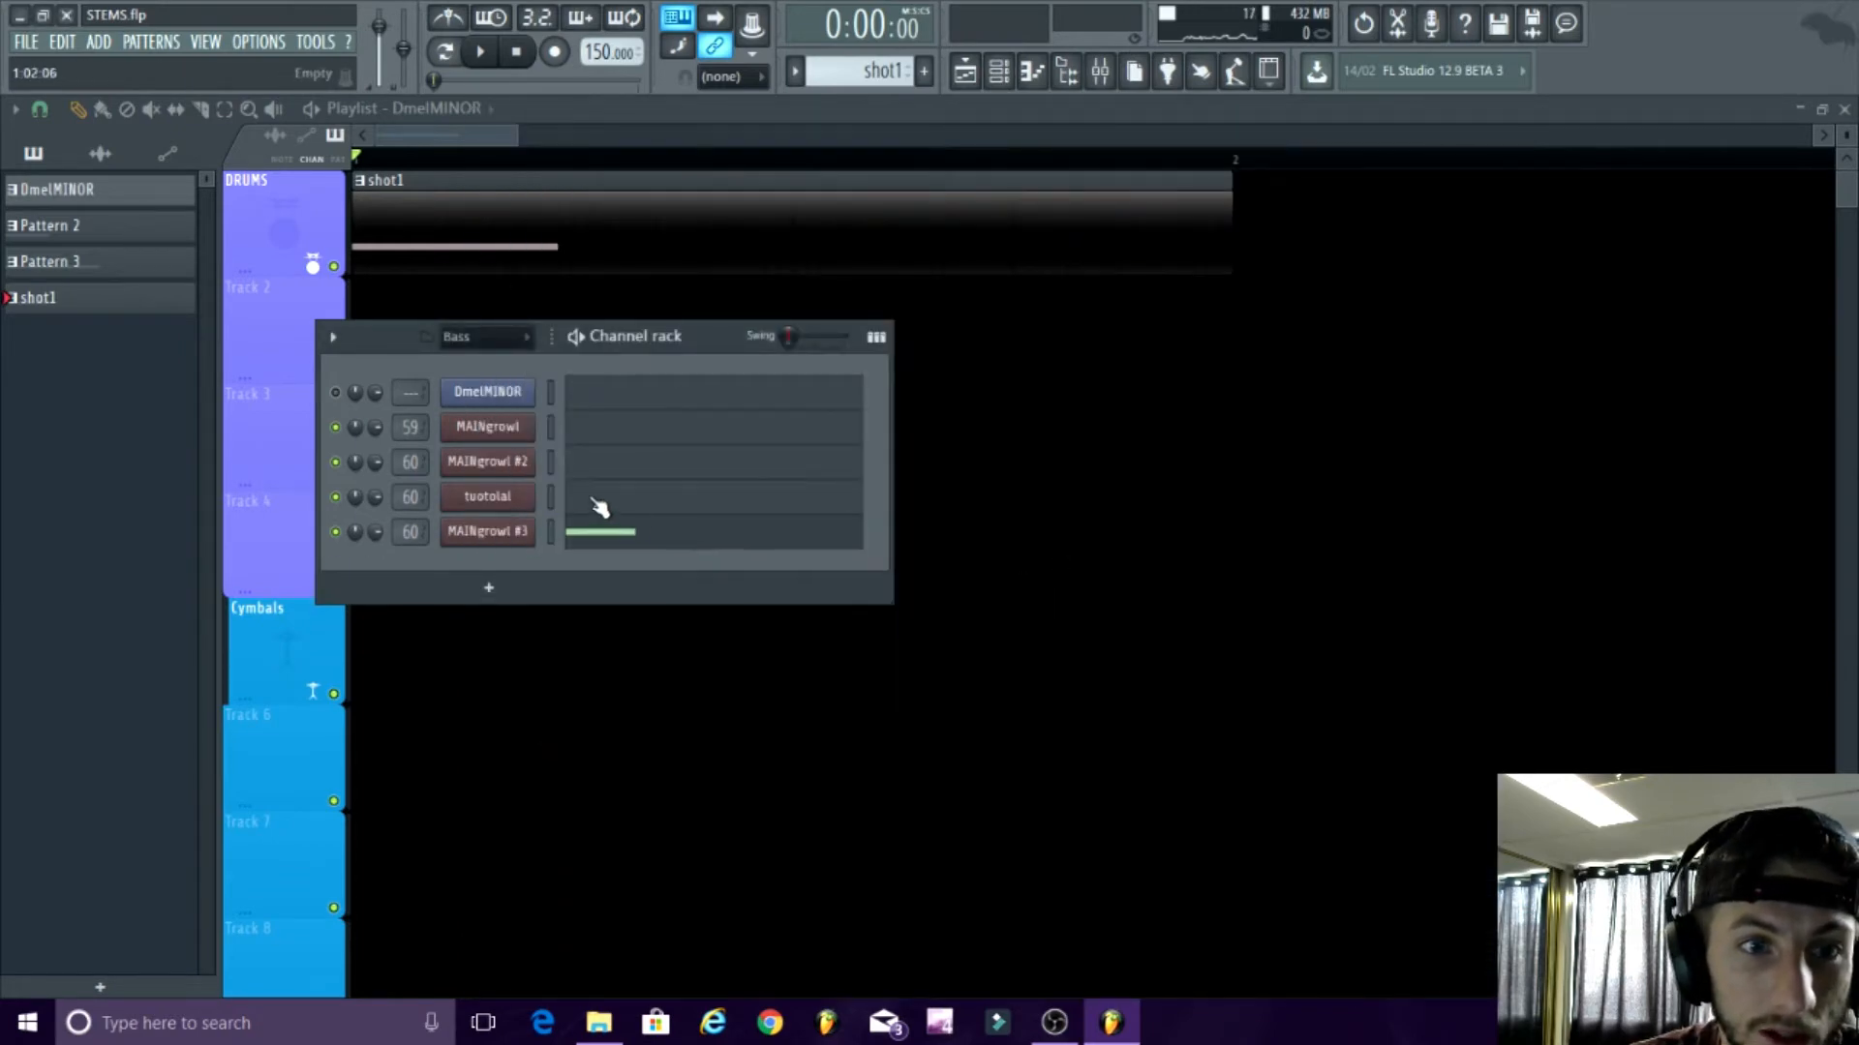
# - Delete the tuotolal channel from the Channel rack
pyautogui.rightClick(505, 498)
pyautogui.click(586, 695)
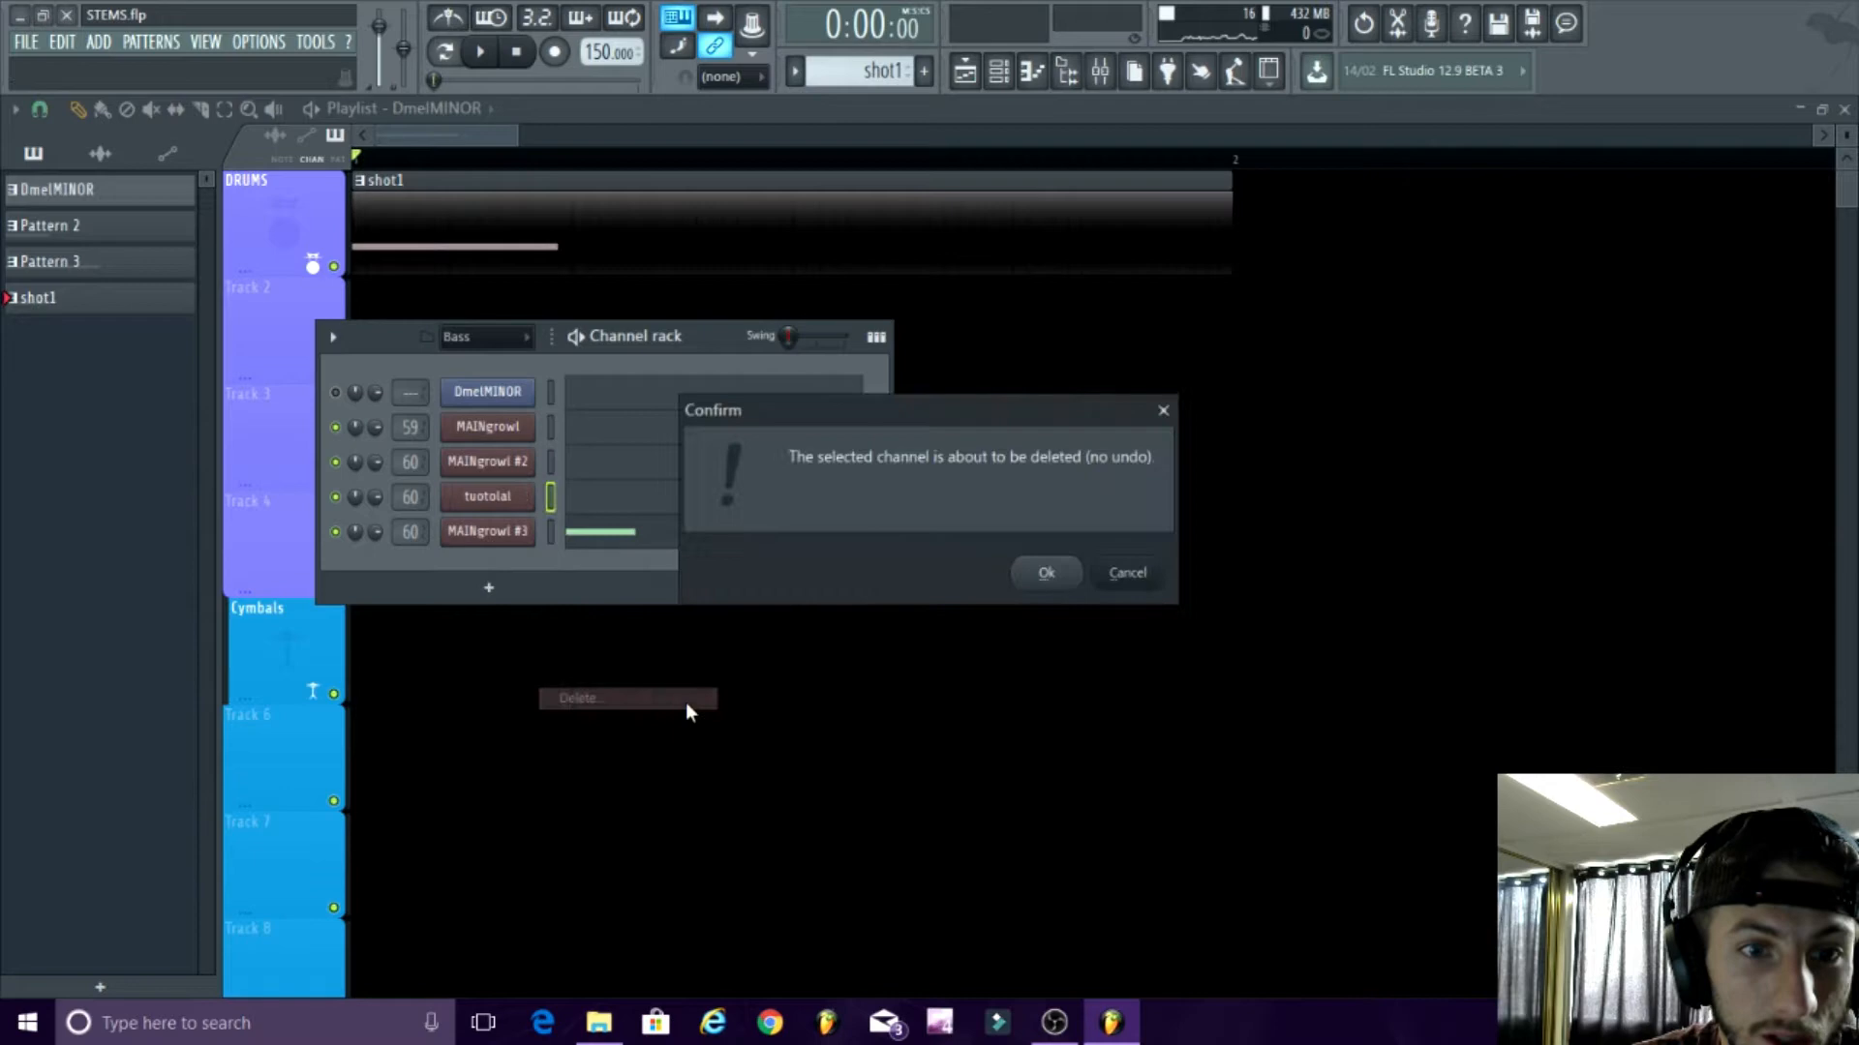
pyautogui.click(1049, 573)
# - Open MAINgrowl #2 in Serum and look up the Spectral Growl Wavetables Vol 1 user folder for OSC A
pyautogui.click(506, 494)
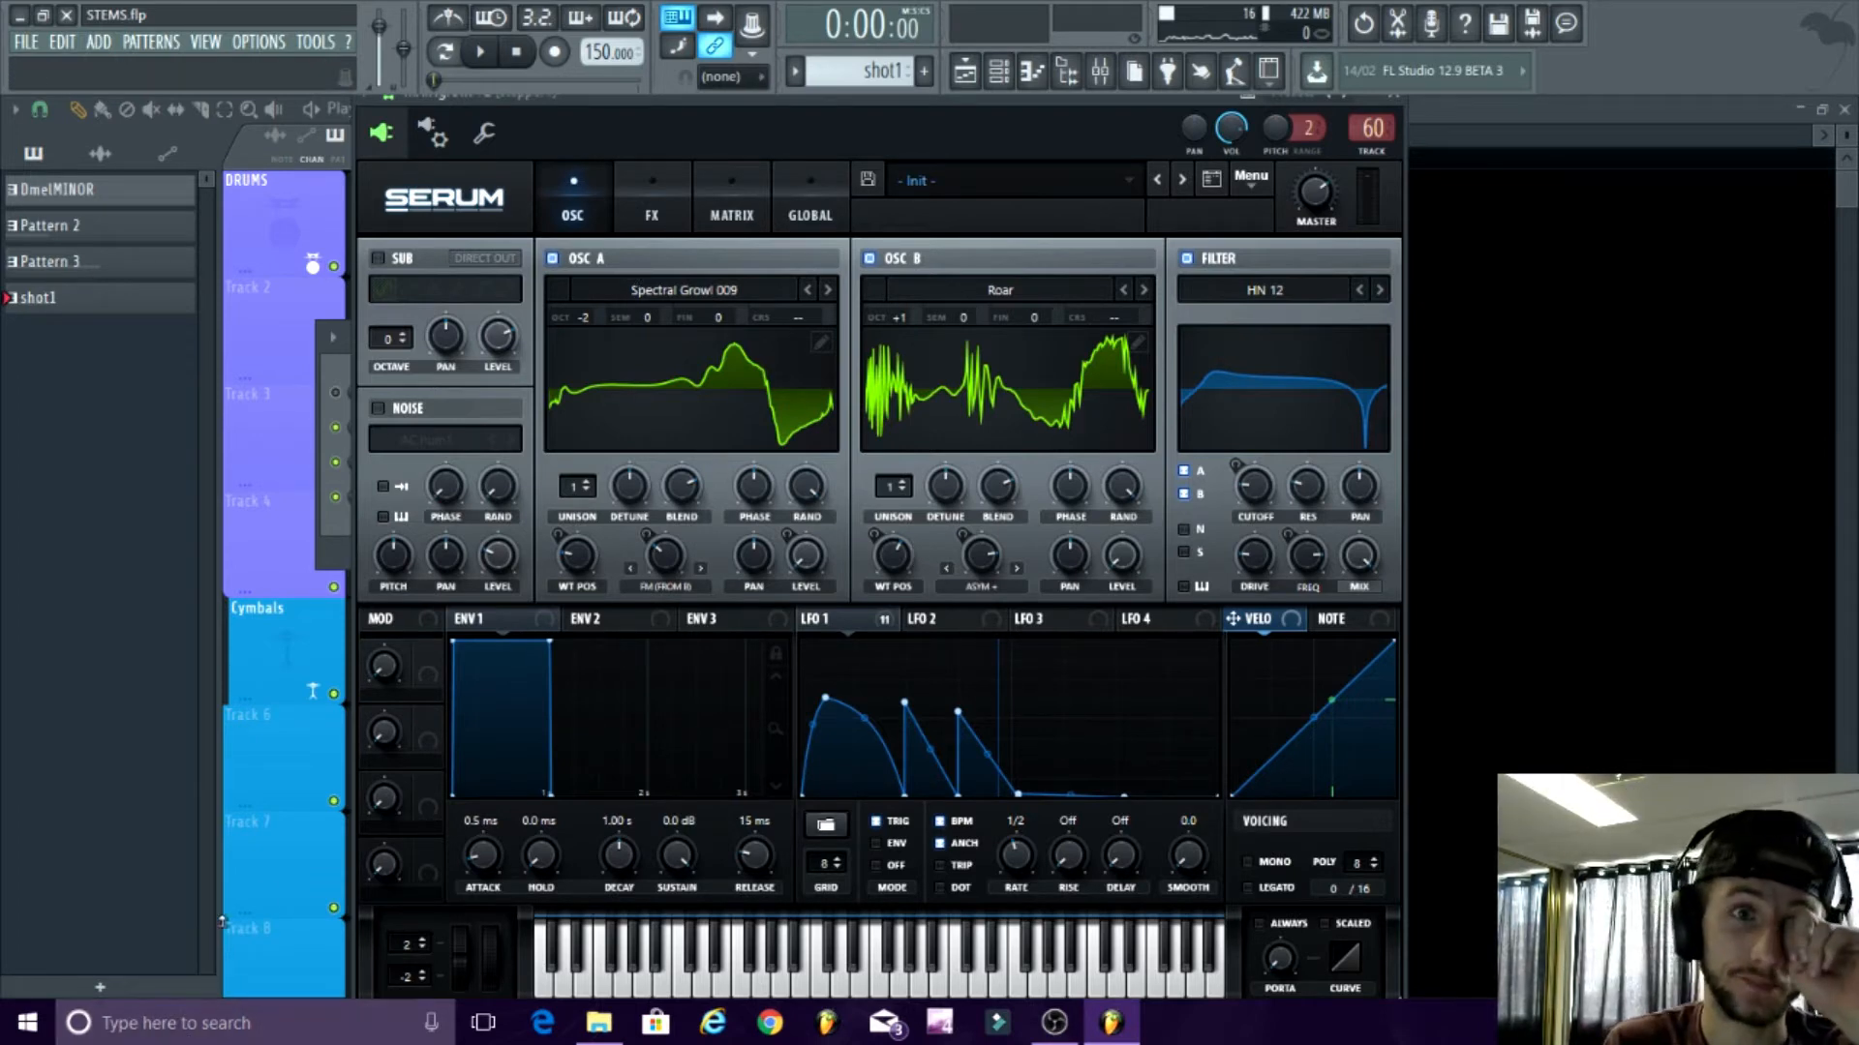
pyautogui.click(703, 287)
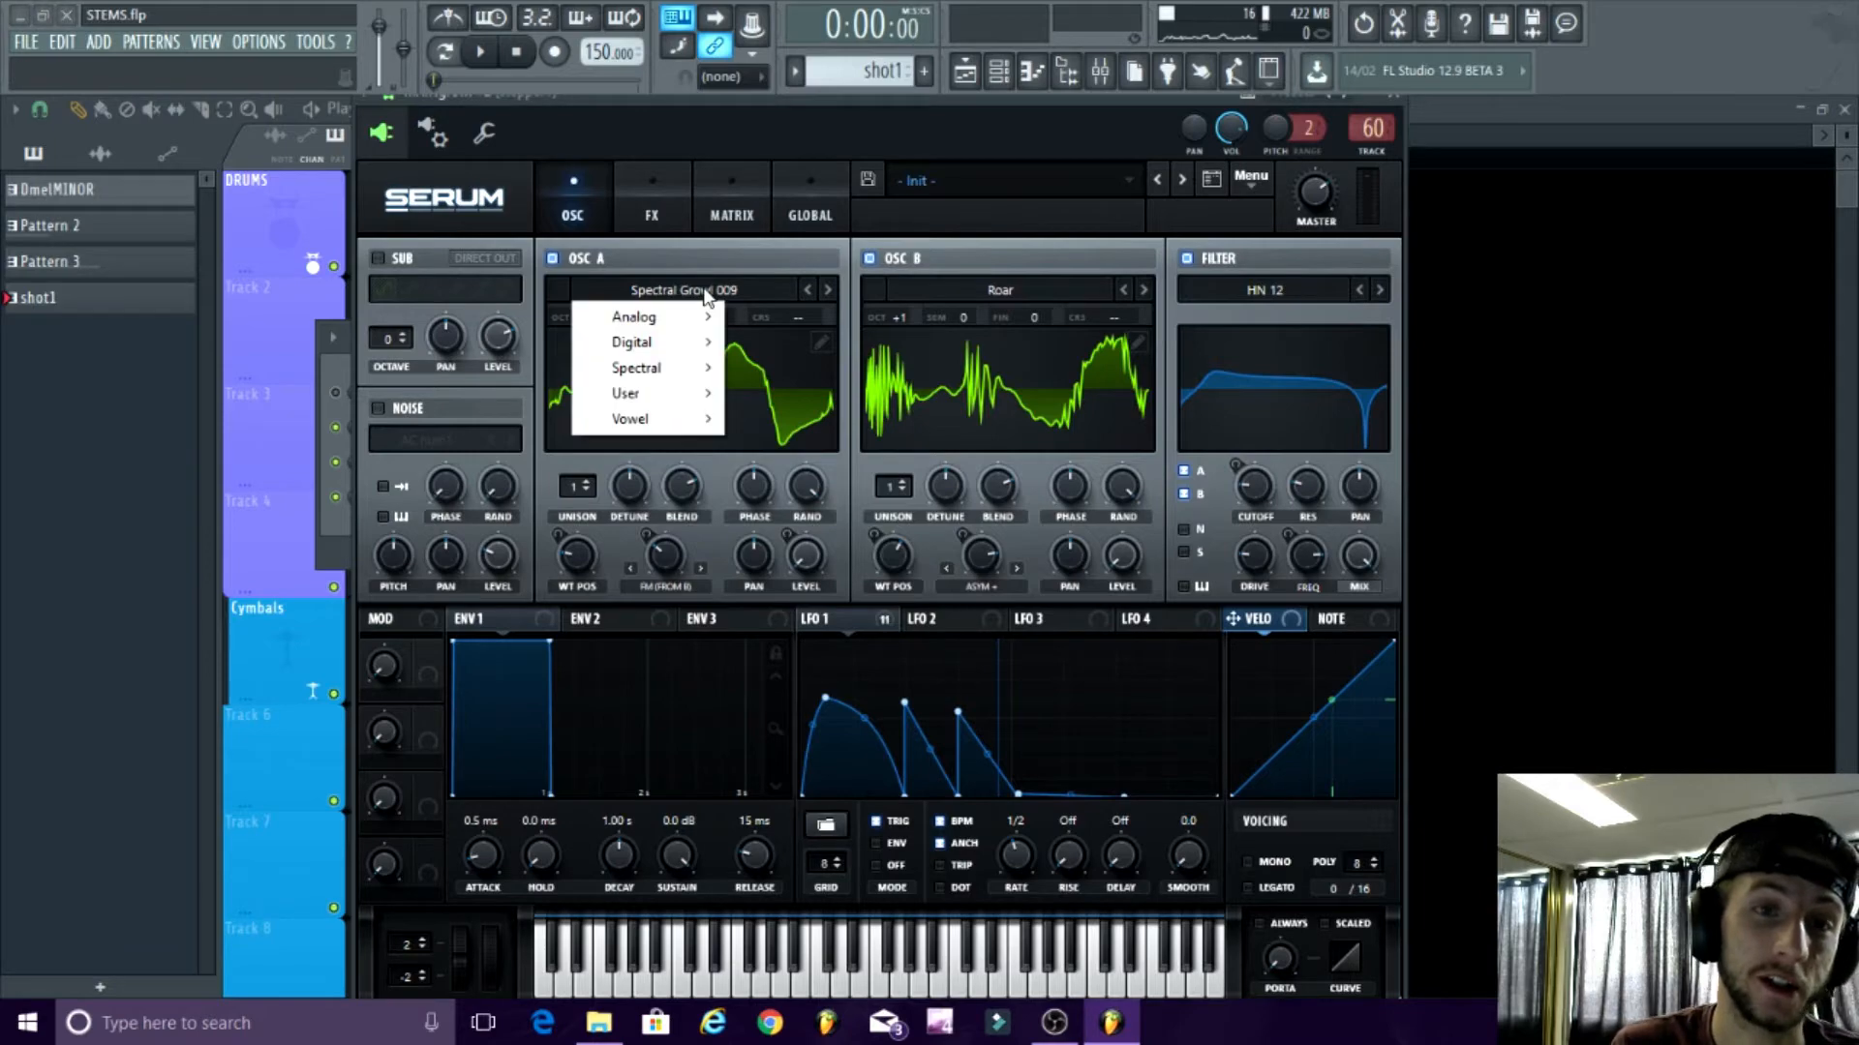
pyautogui.moveTo(632, 395)
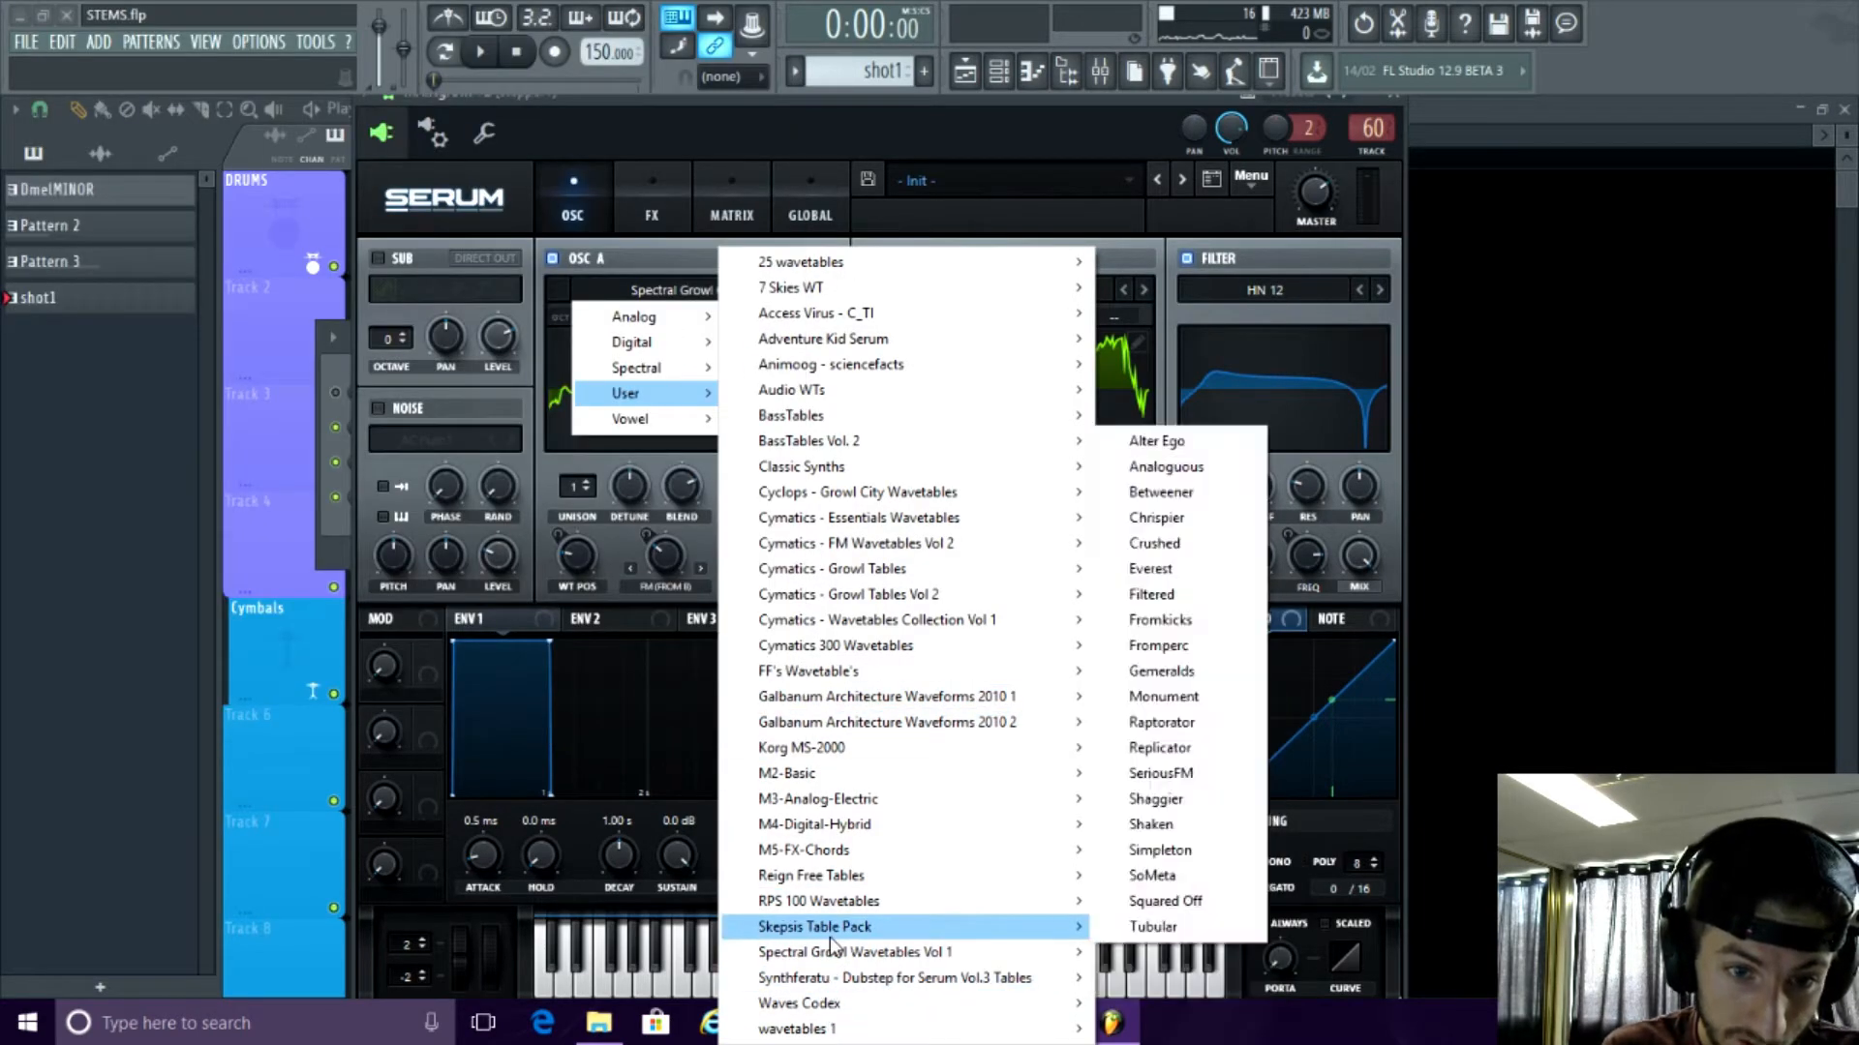
pyautogui.moveTo(821, 961)
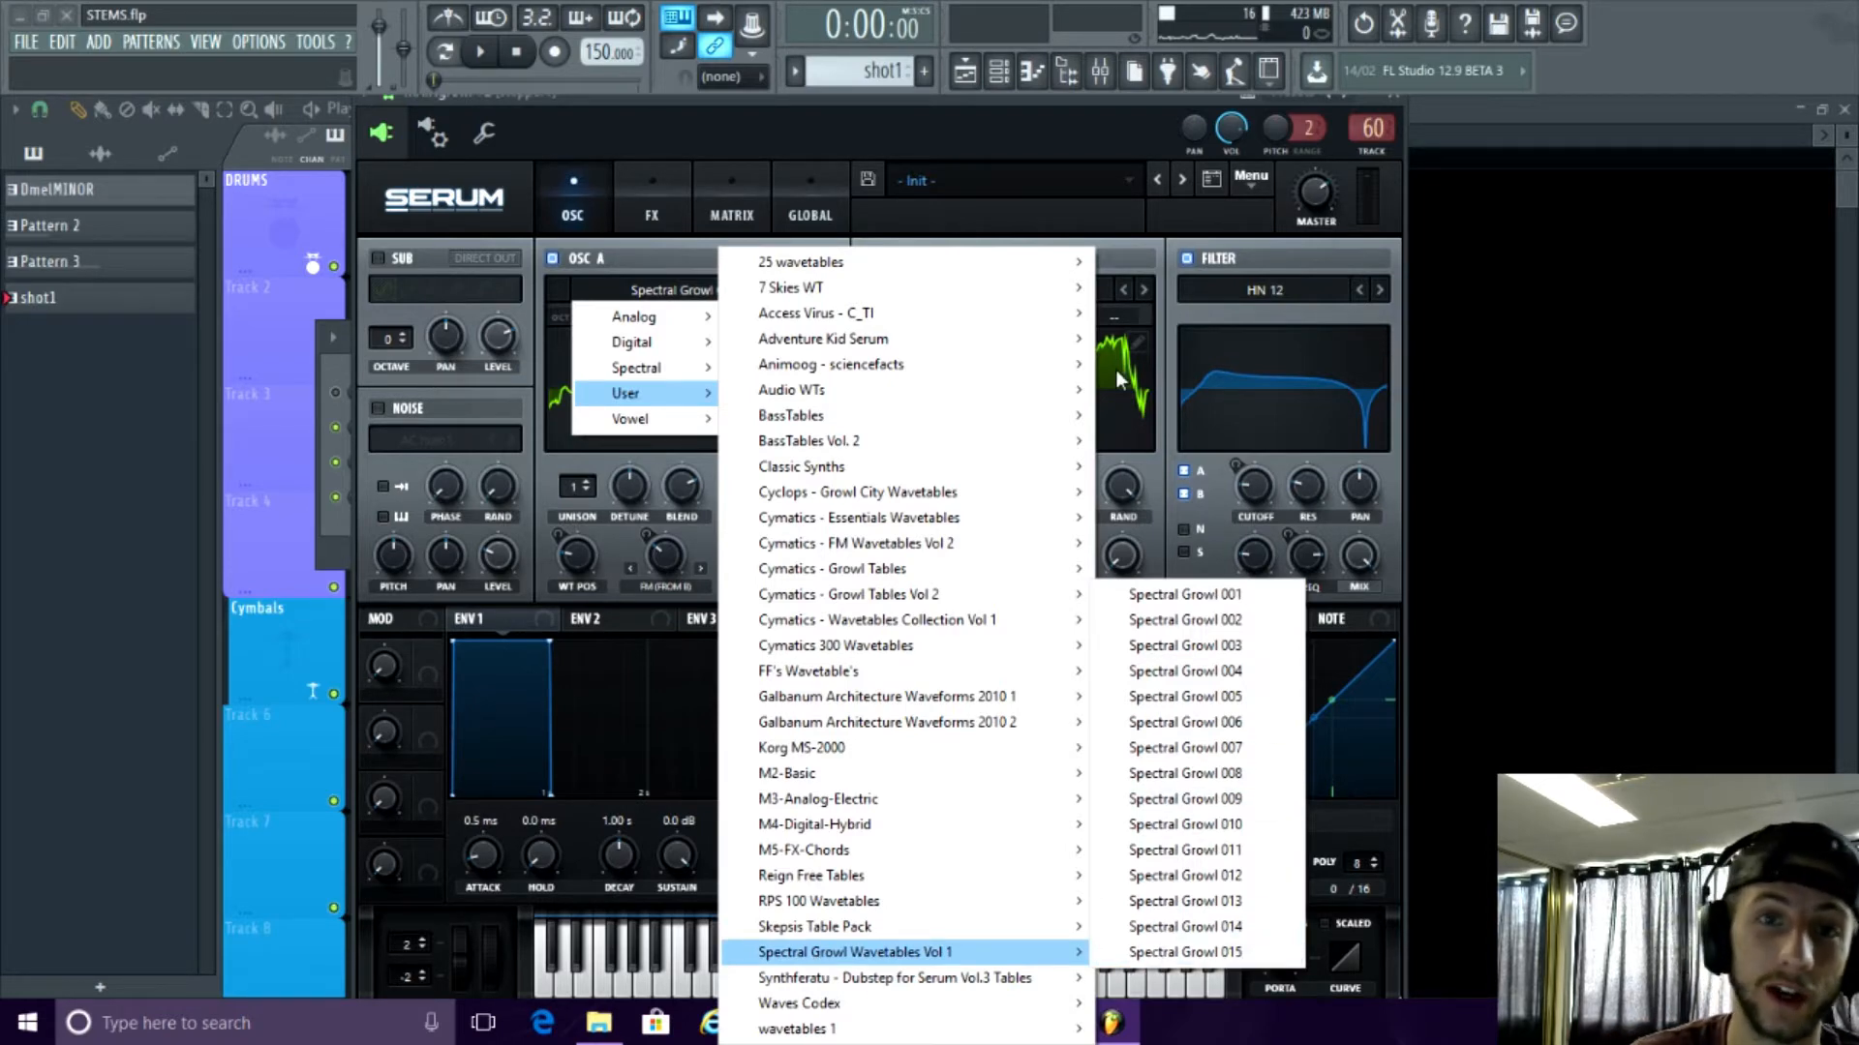
pyautogui.click(683, 106)
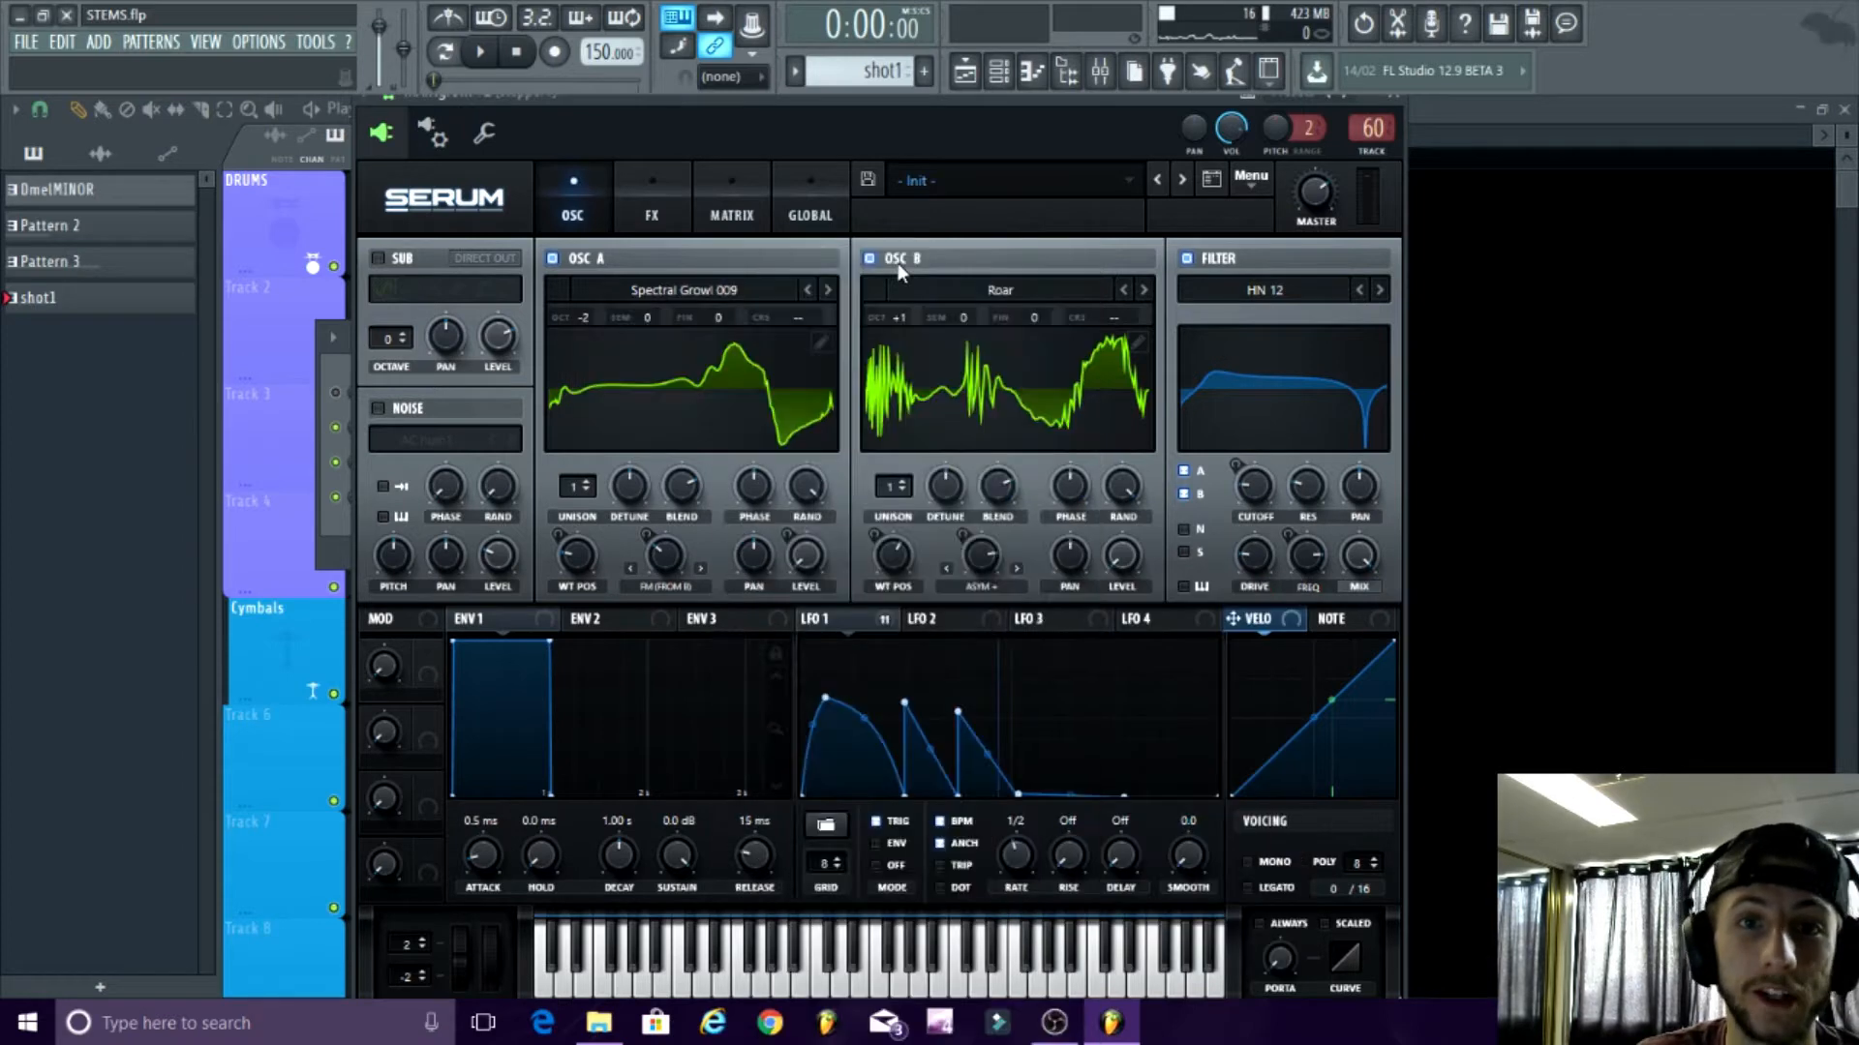
# - Locate the Roar wavetable in the RPS 100 Wavetables user folder for OSC B, keep the current selection and close the plugin window
pyautogui.click(956, 289)
pyautogui.moveTo(944, 393)
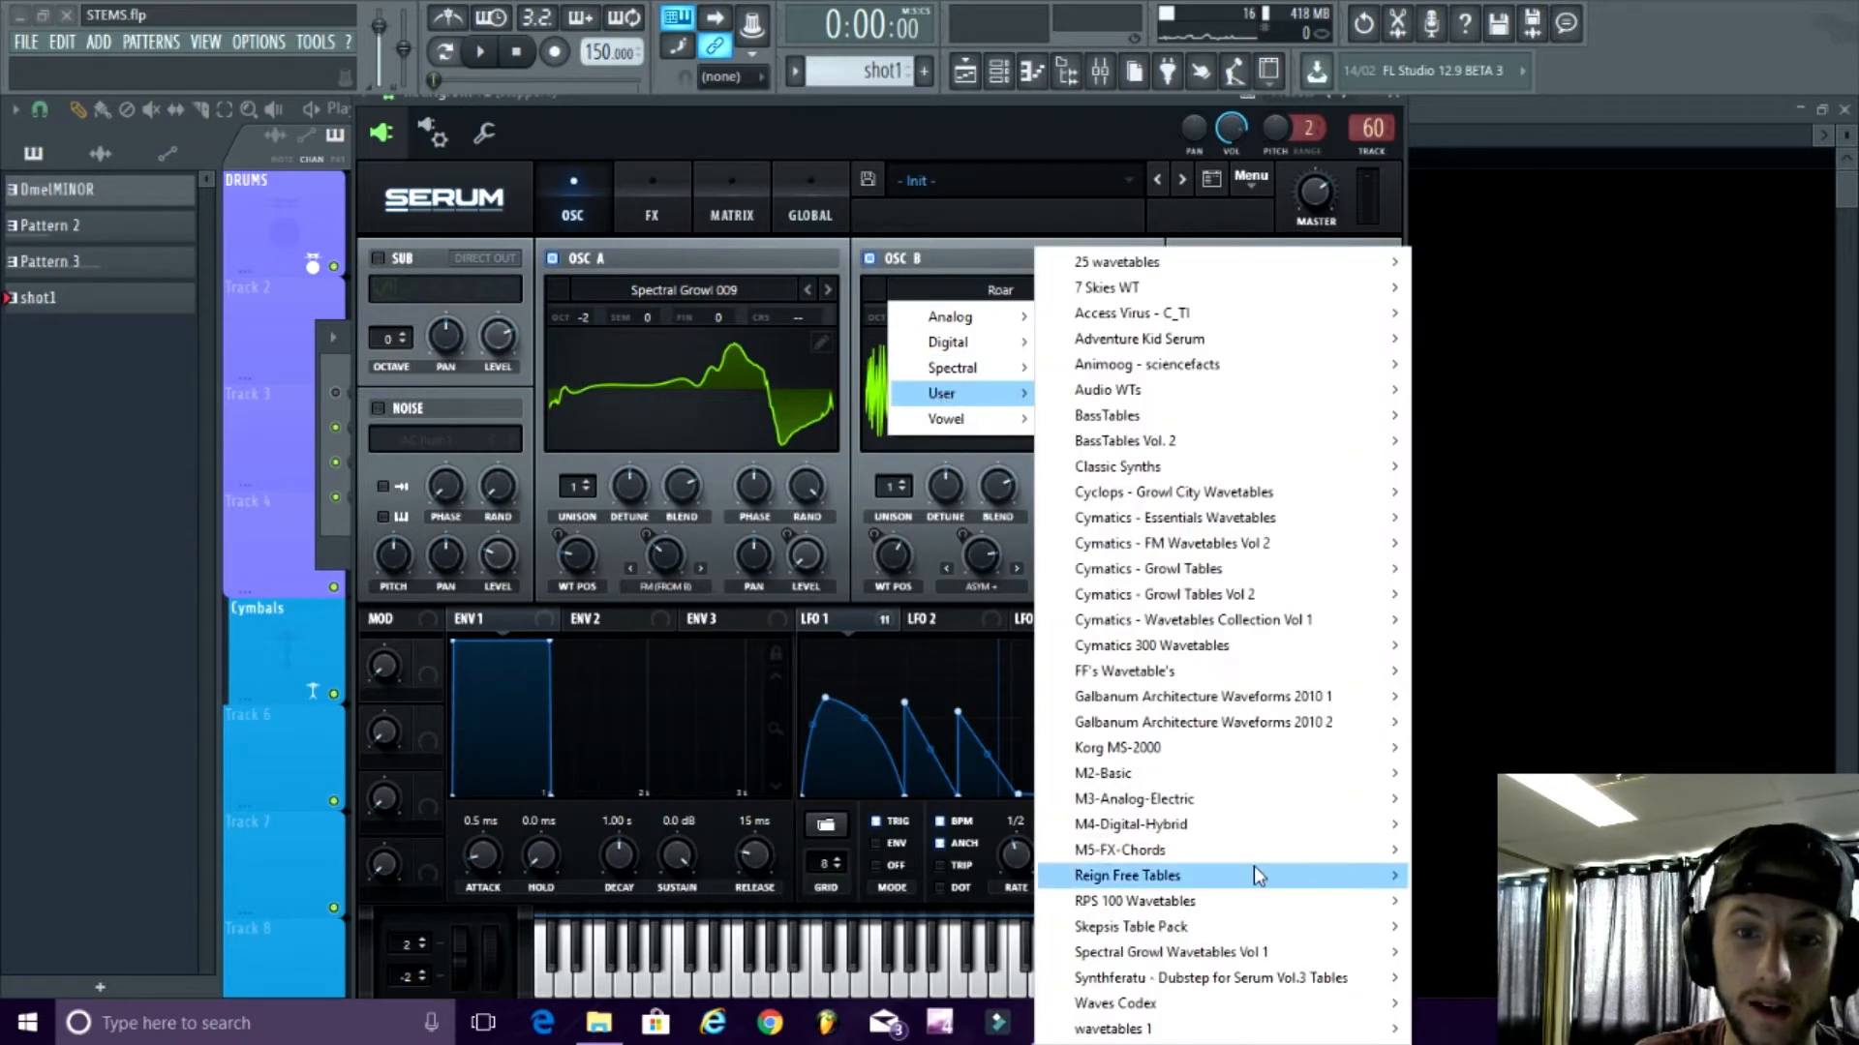
pyautogui.moveTo(1117, 903)
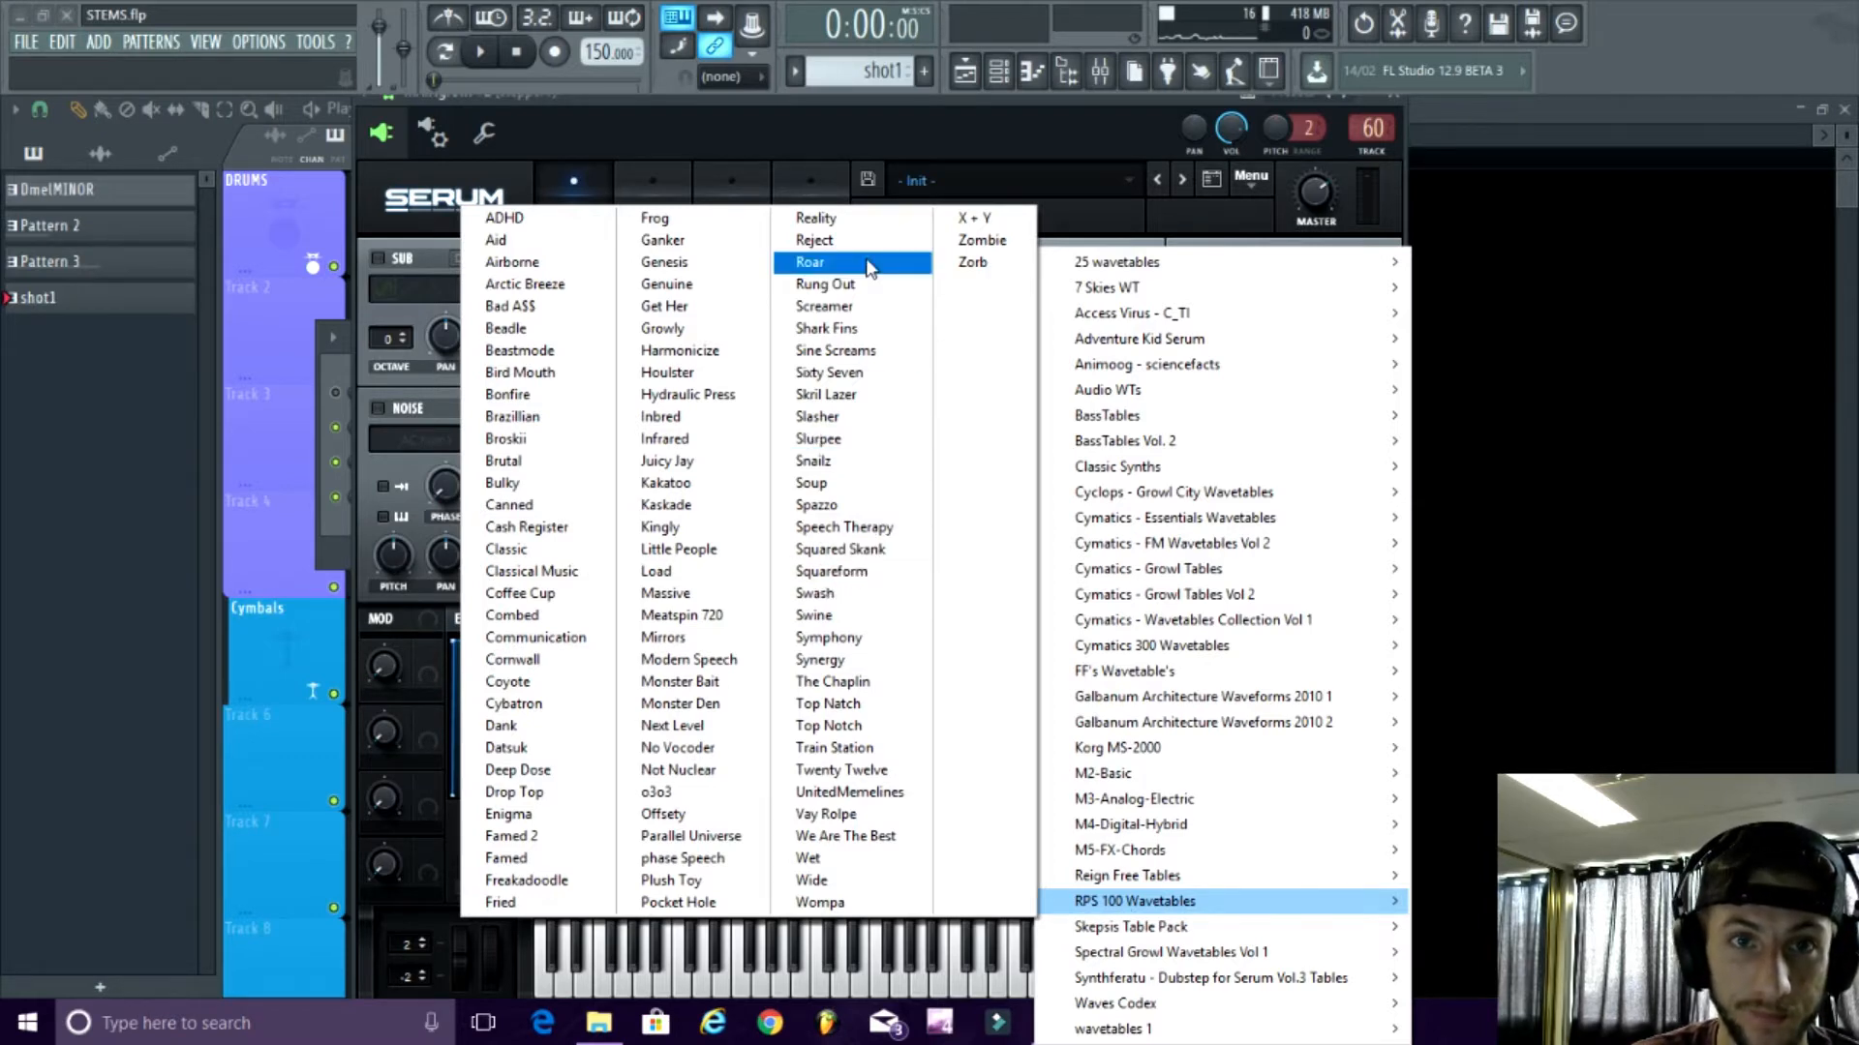
pyautogui.click(875, 121)
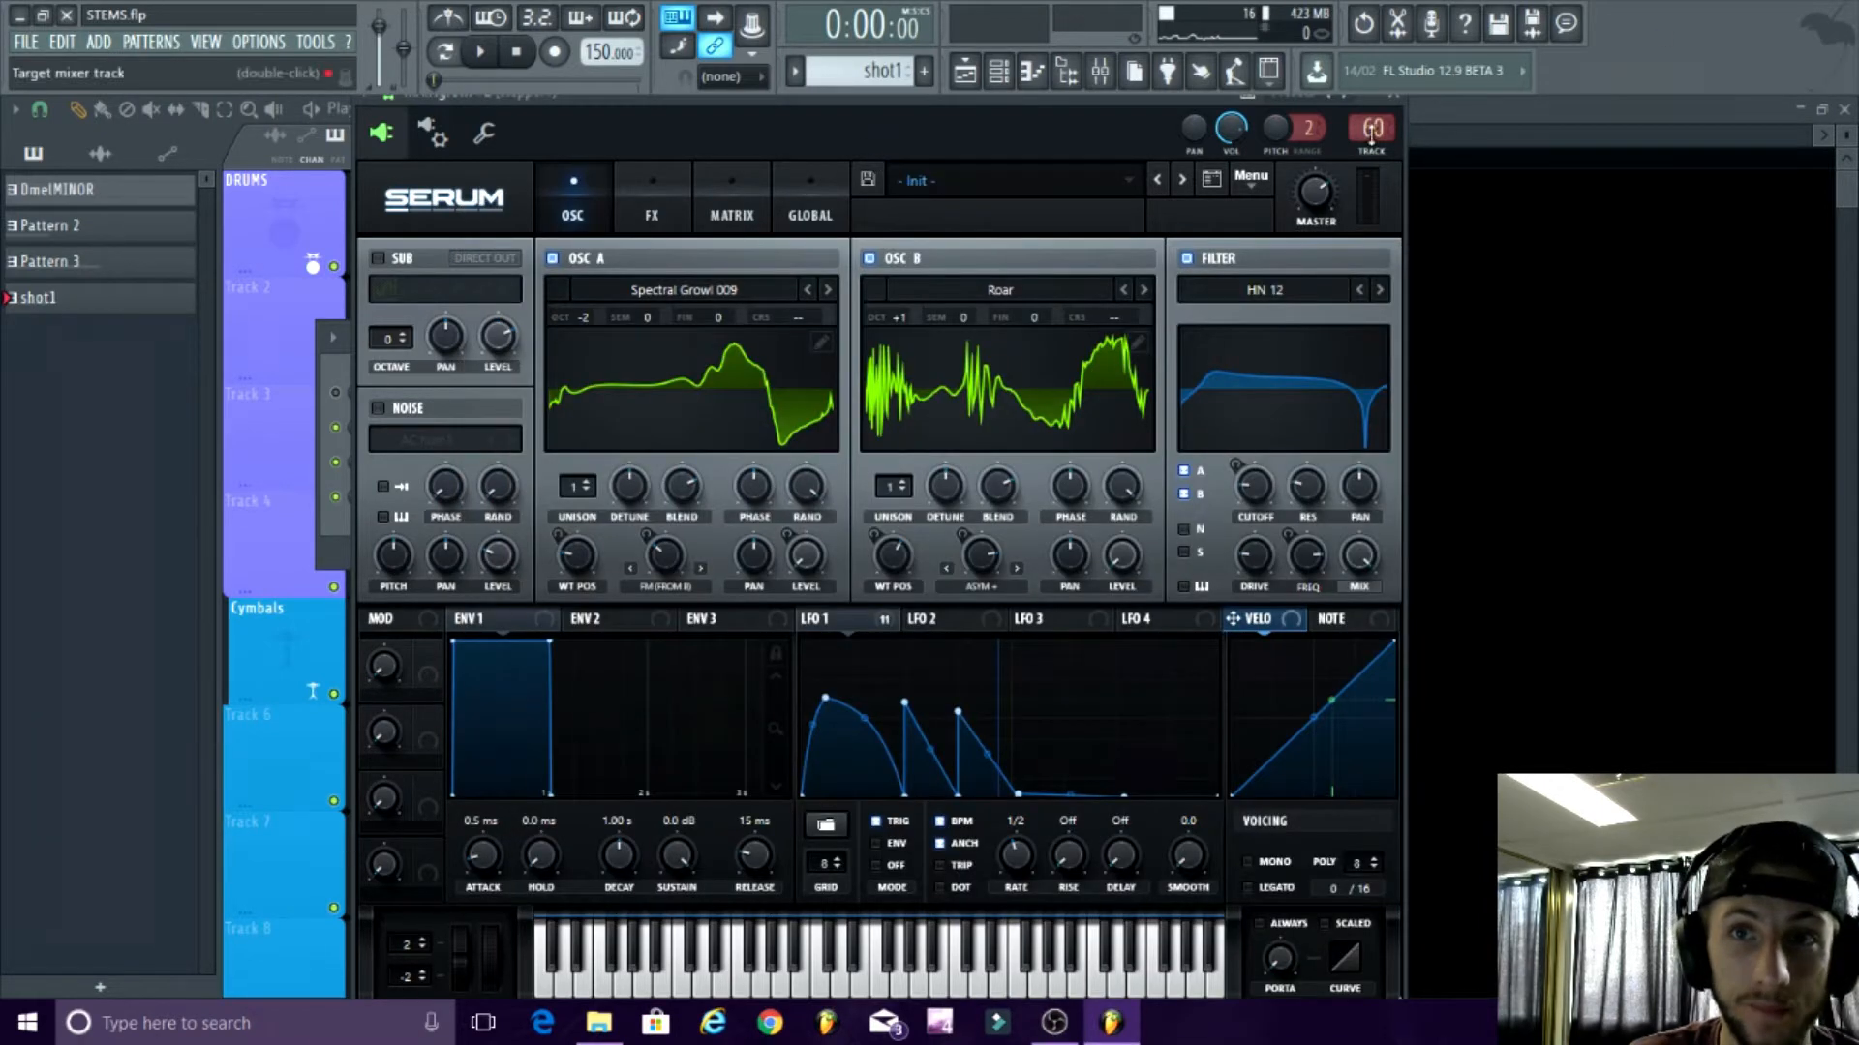
pyautogui.click(1392, 94)
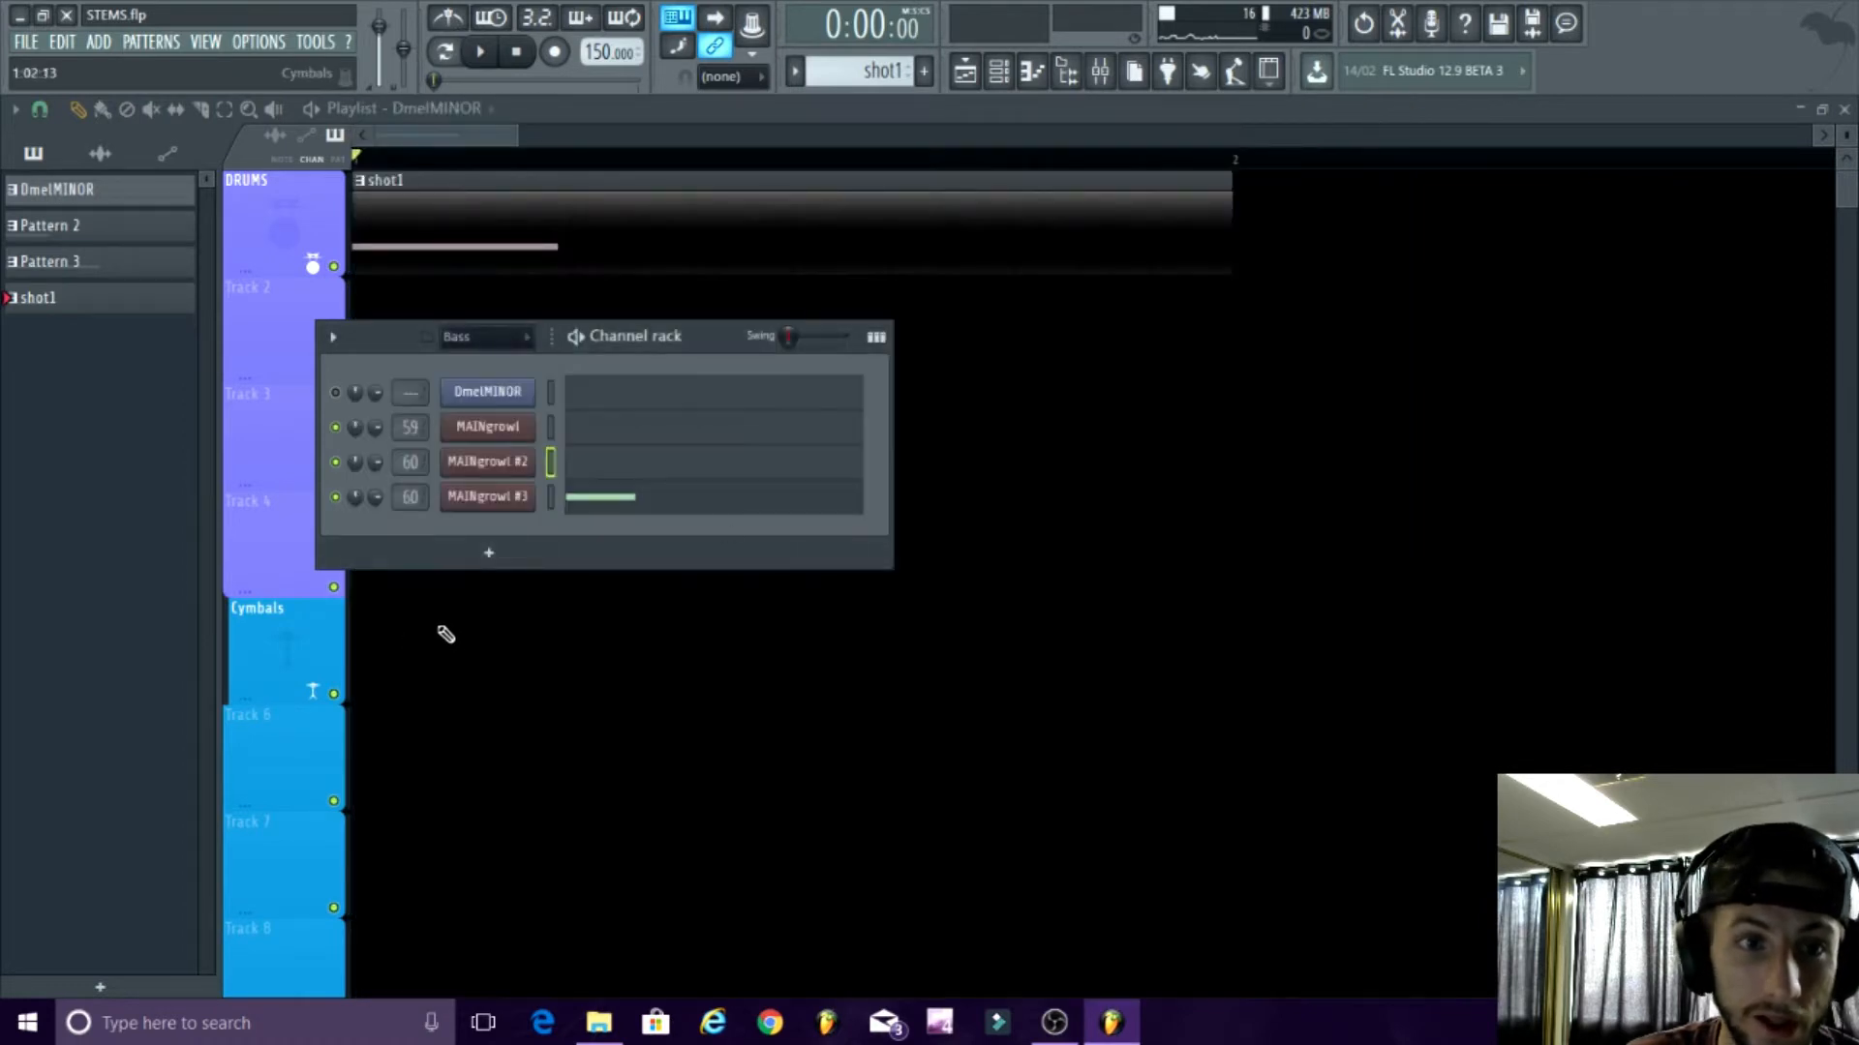
# - Clone the MAINgrowl #2 channel and move the clone's Serum window away from the Channel rack
pyautogui.rightClick(527, 459)
pyautogui.click(581, 643)
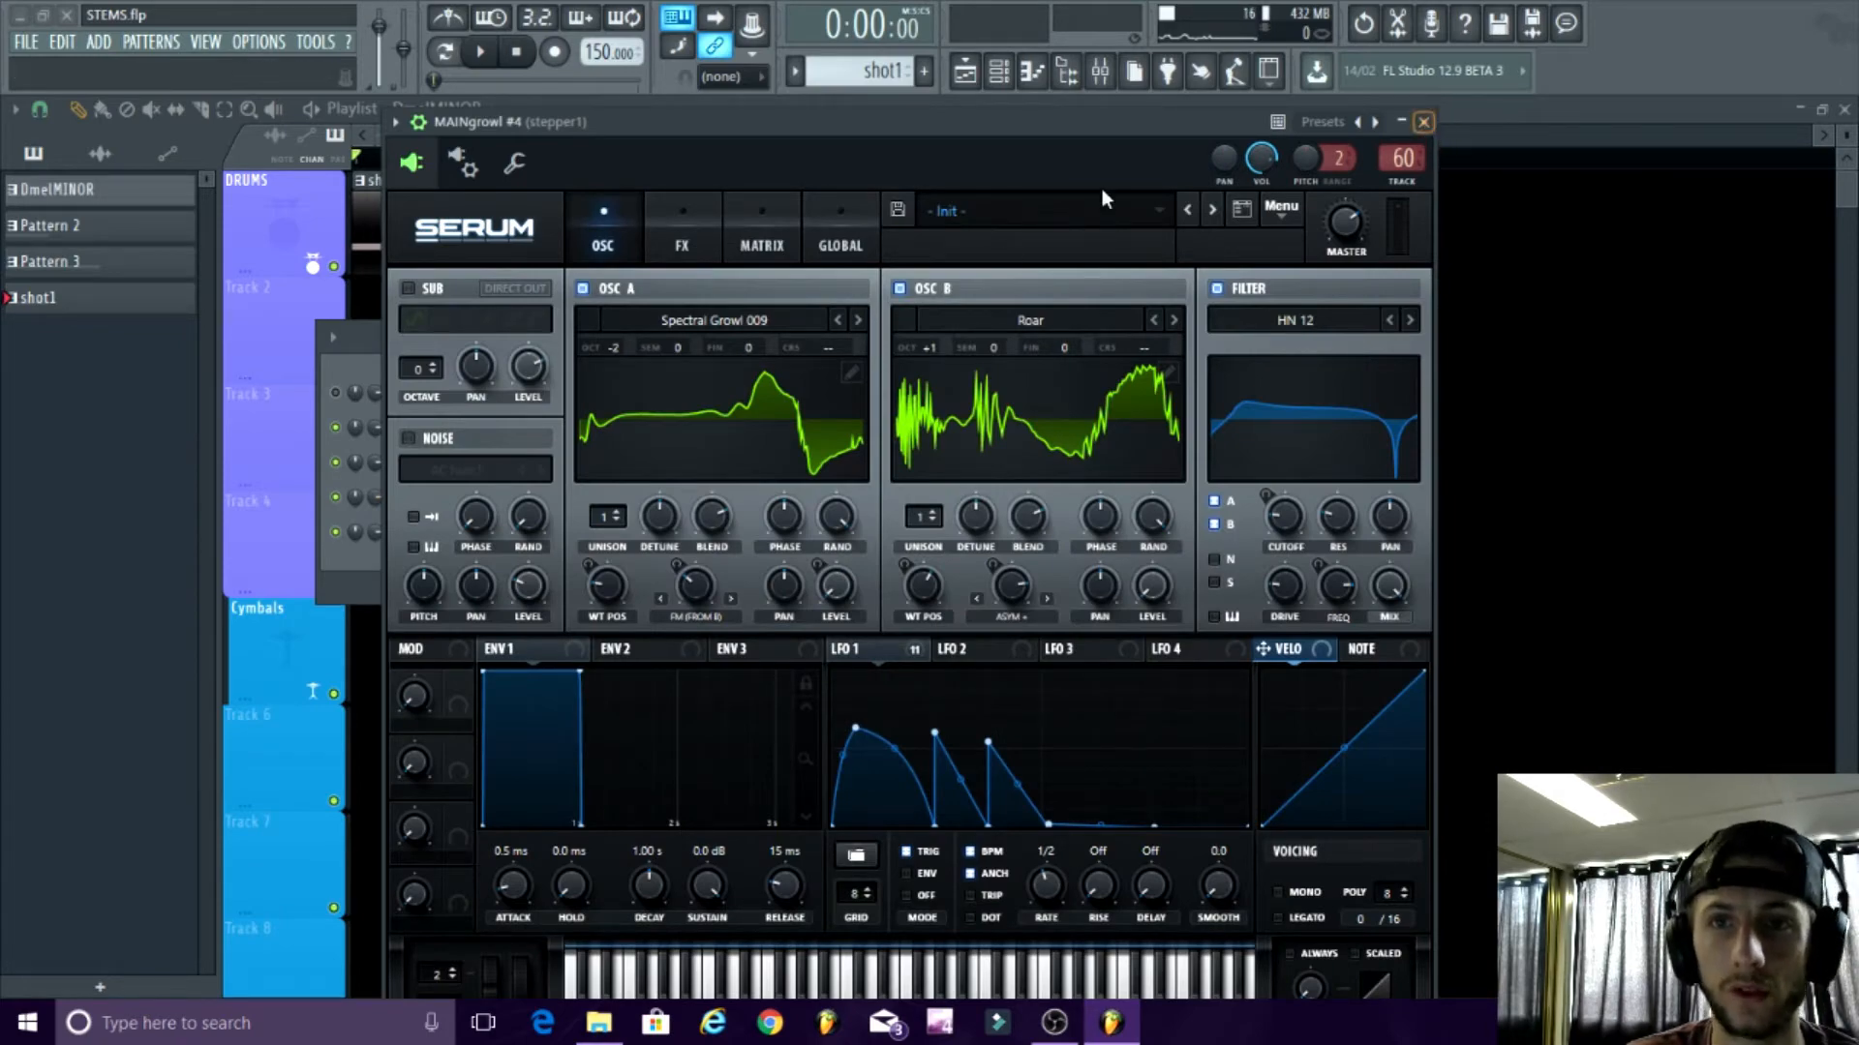
pyautogui.moveTo(1146, 125); pyautogui.dragTo(1405, 183)
# - Open the original MAINgrowl #2 channel in Serum and audition its sound
pyautogui.rightClick(474, 497)
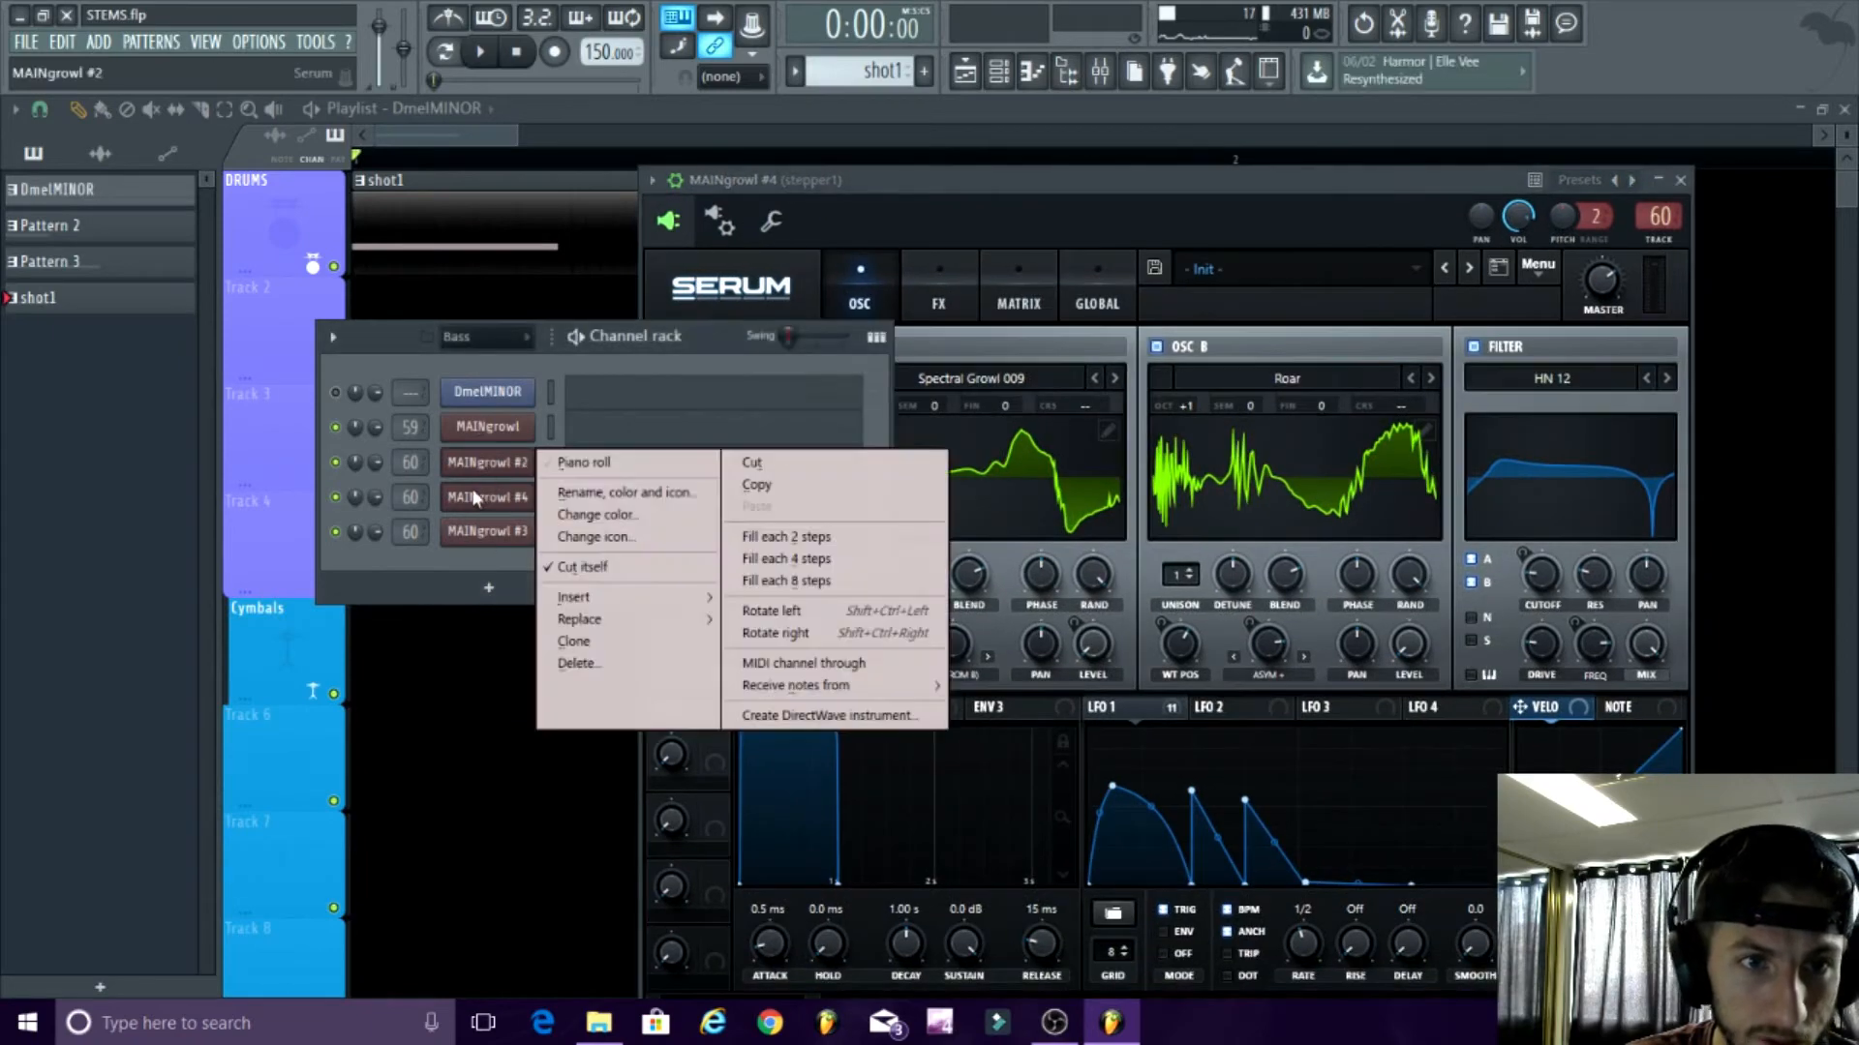
pyautogui.click(463, 501)
pyautogui.click(471, 505)
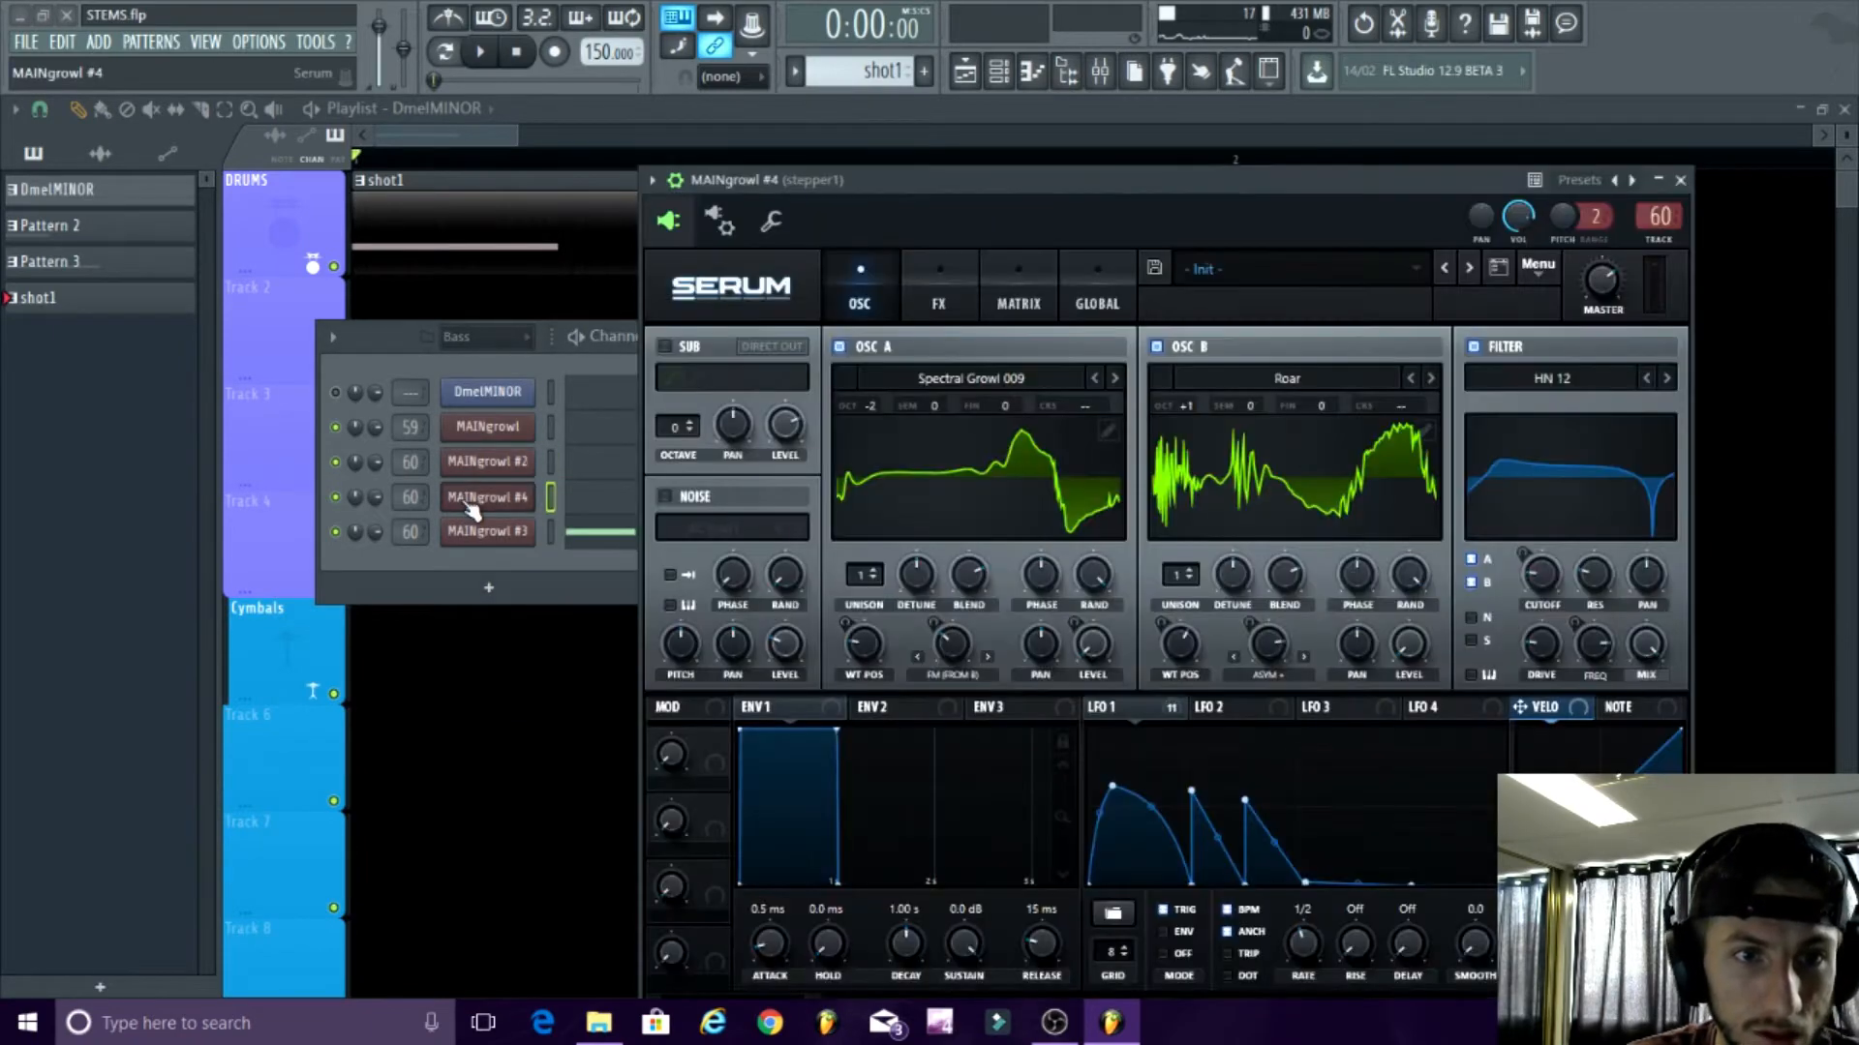
pyautogui.click(537, 471)
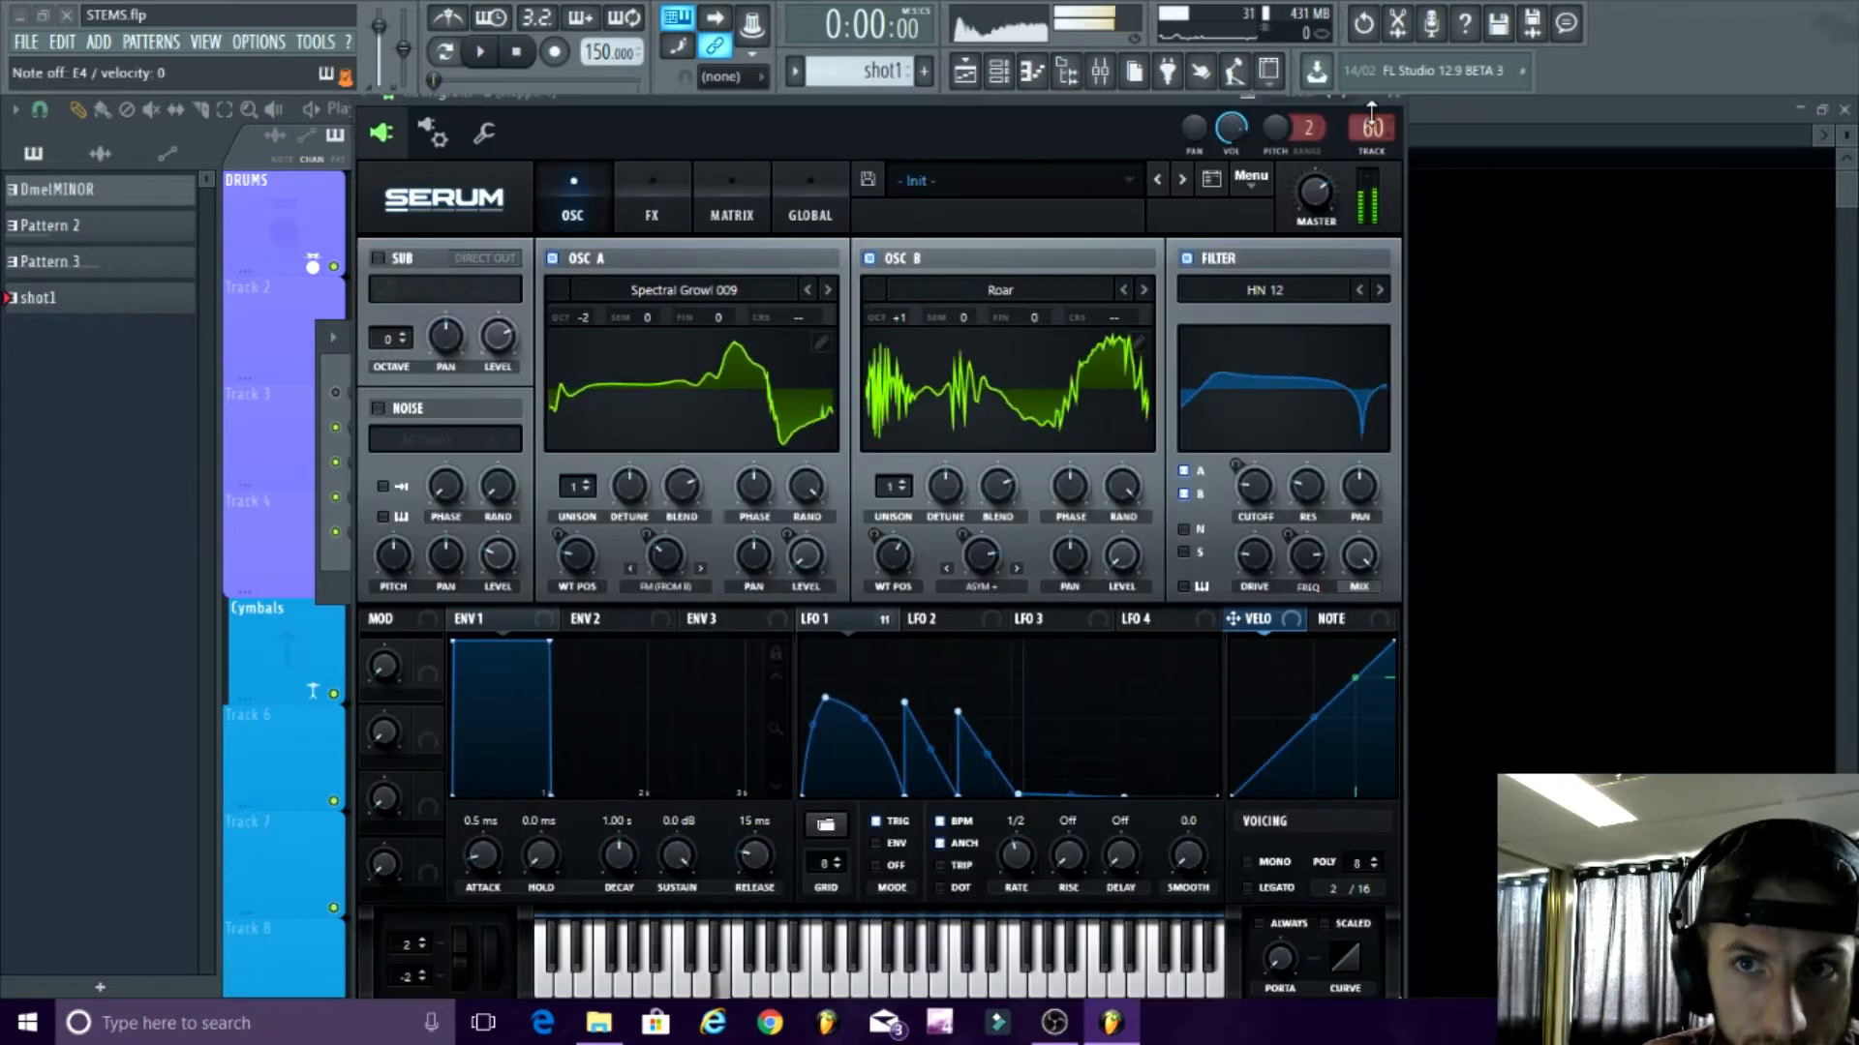
# - Close the open growl plugin window, open MAINgrowl #4 in Serum and move its window so the whole synth shows
pyautogui.click(1400, 97)
pyautogui.click(463, 530)
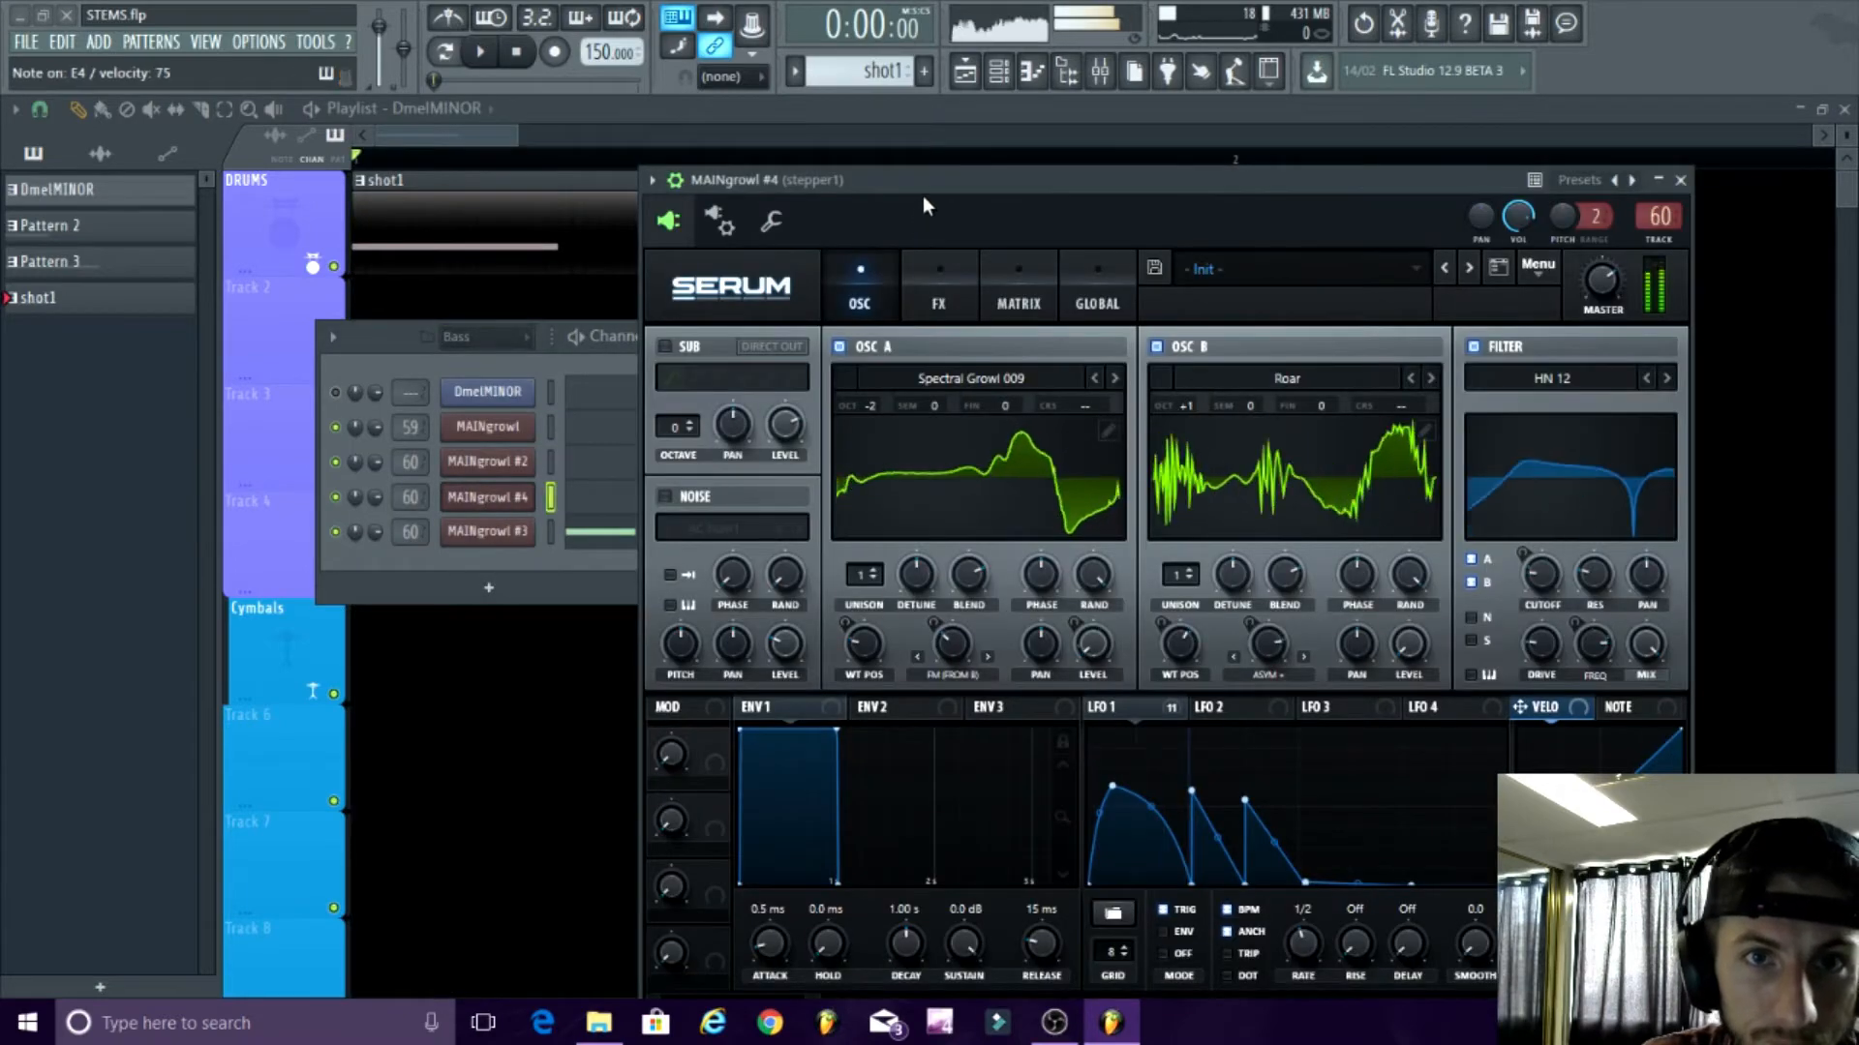
pyautogui.moveTo(921, 196); pyautogui.dragTo(700, 83)
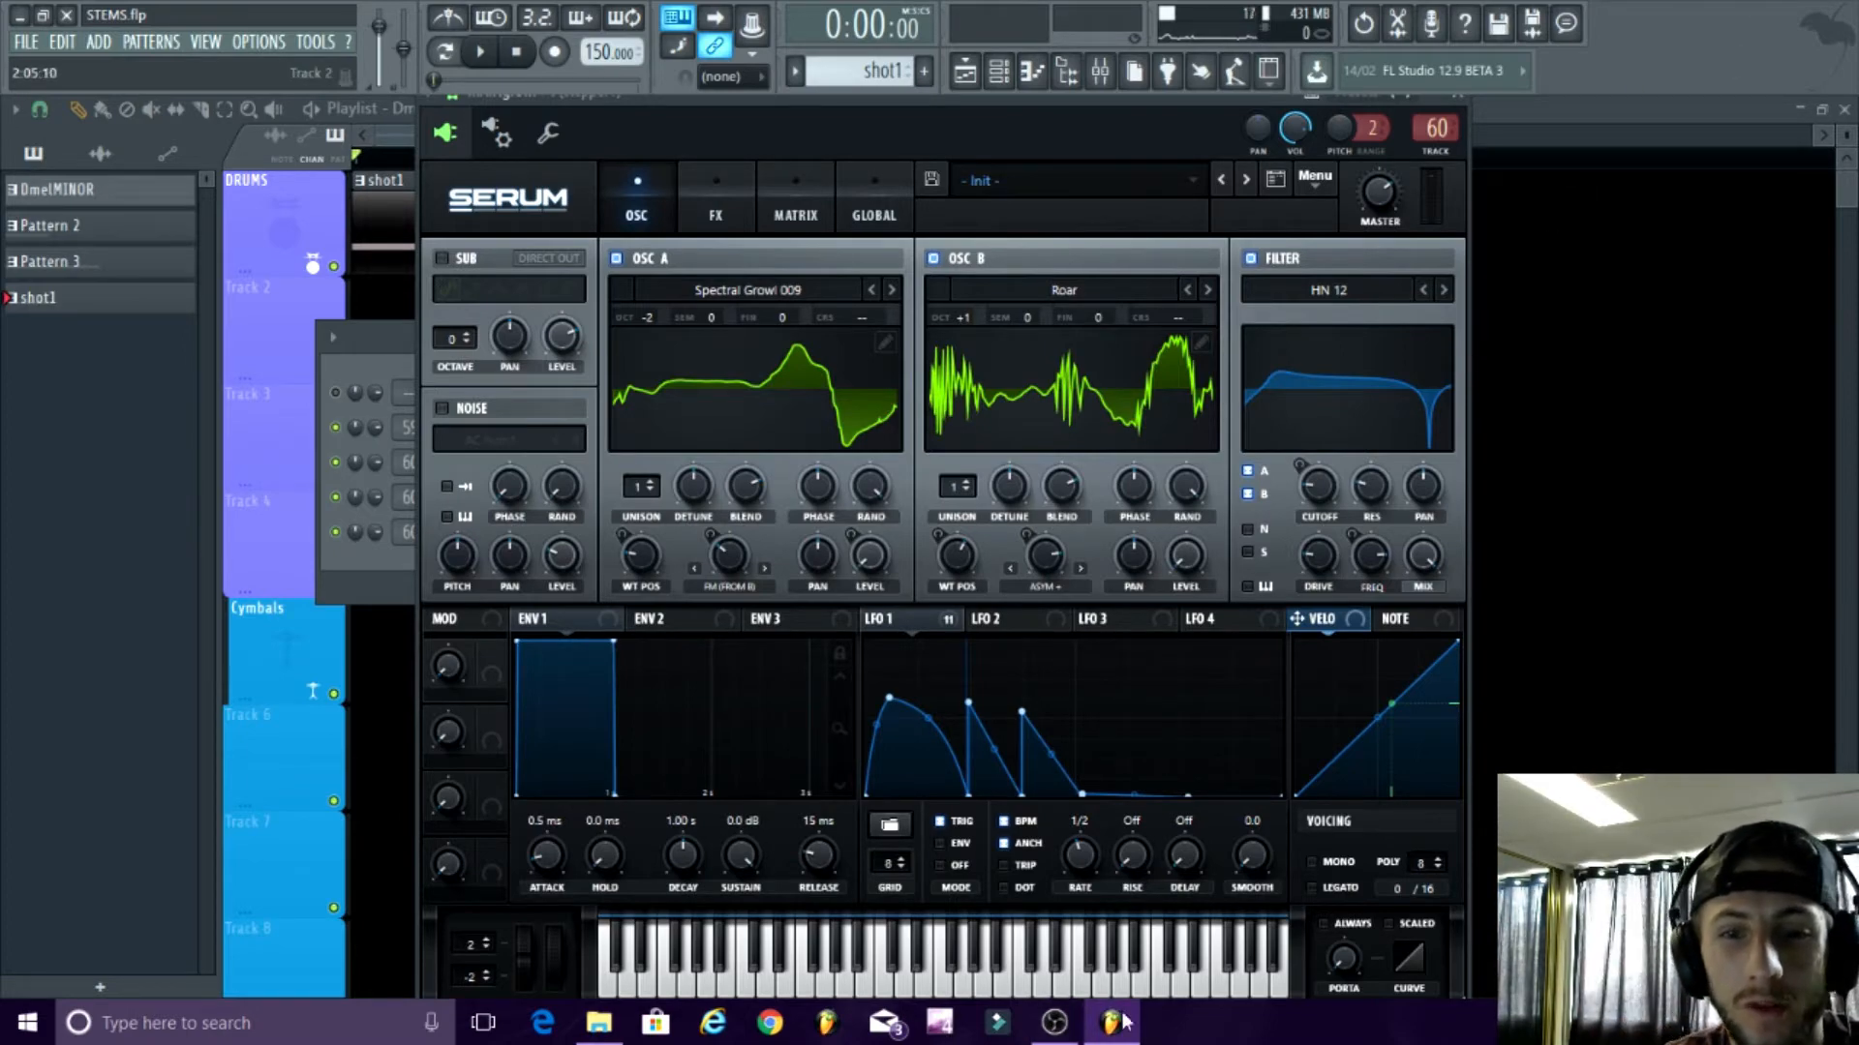
# - Switch to OBS to check the recording, minimise it and shift the Serum window slightly
pyautogui.click(1054, 1023)
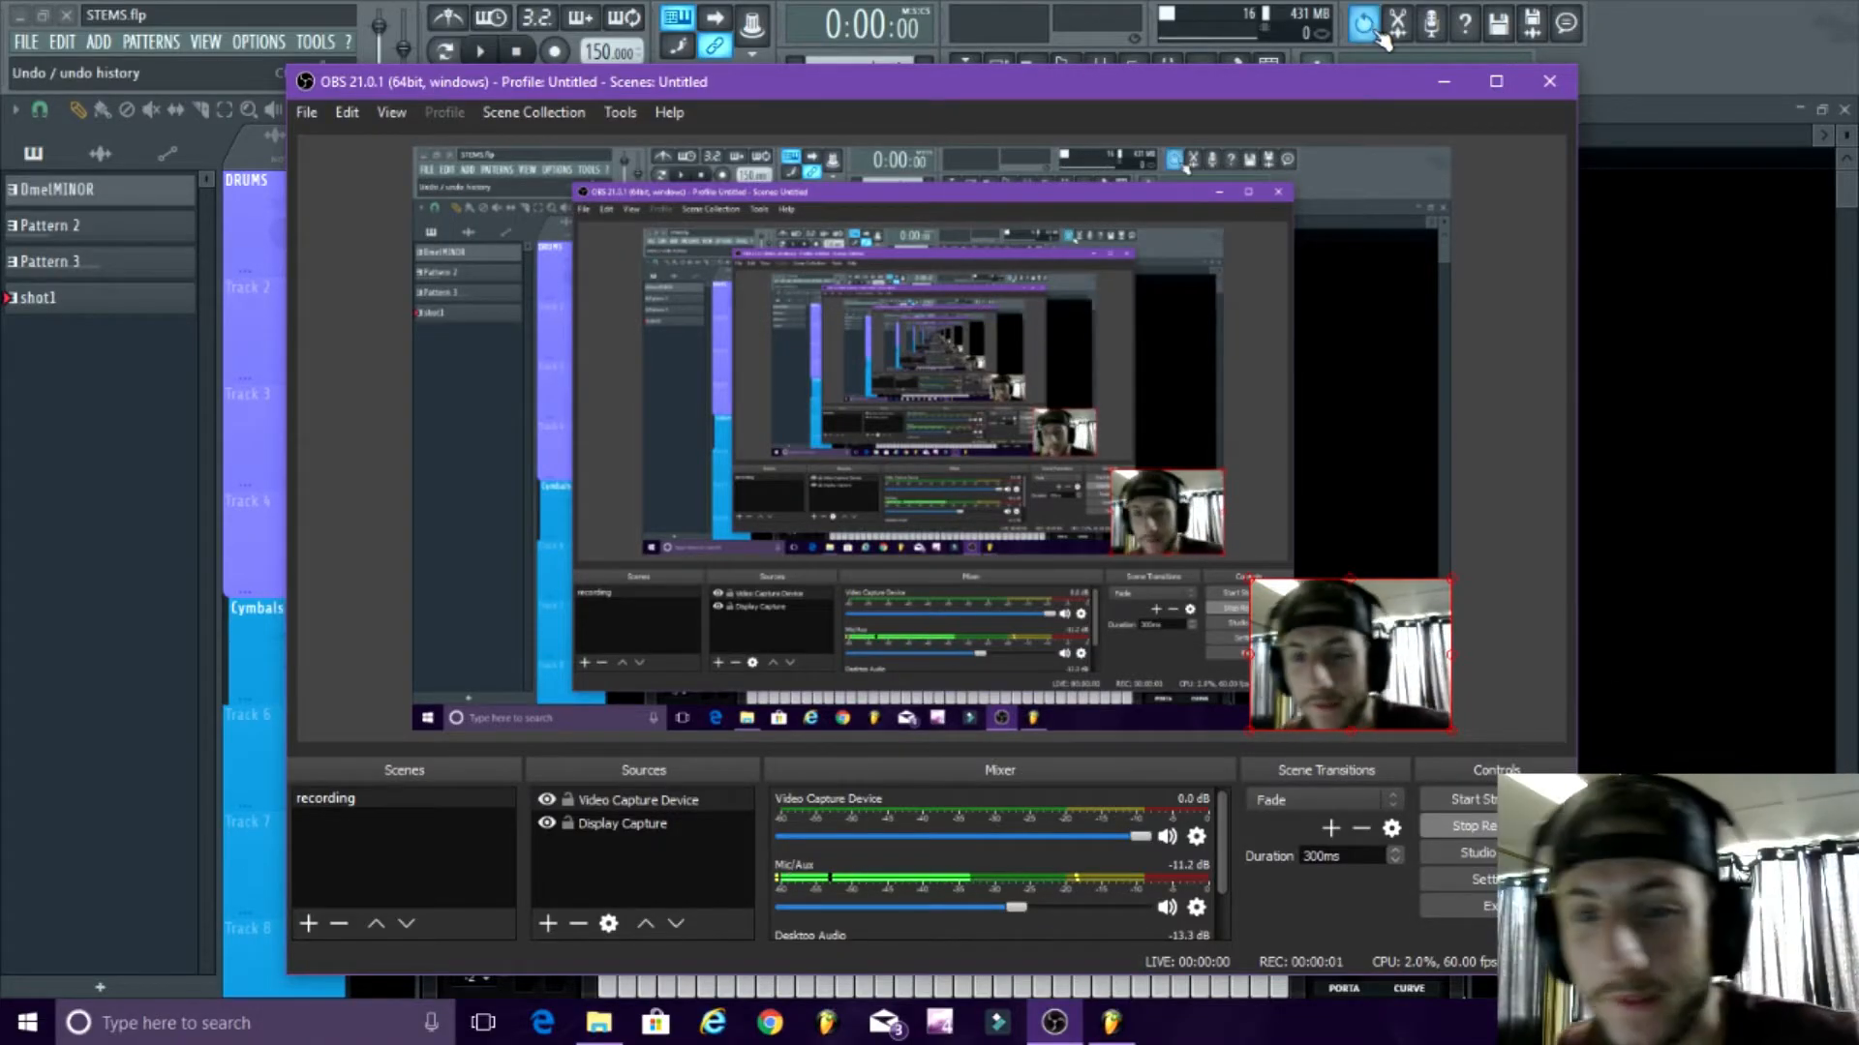
pyautogui.click(1443, 82)
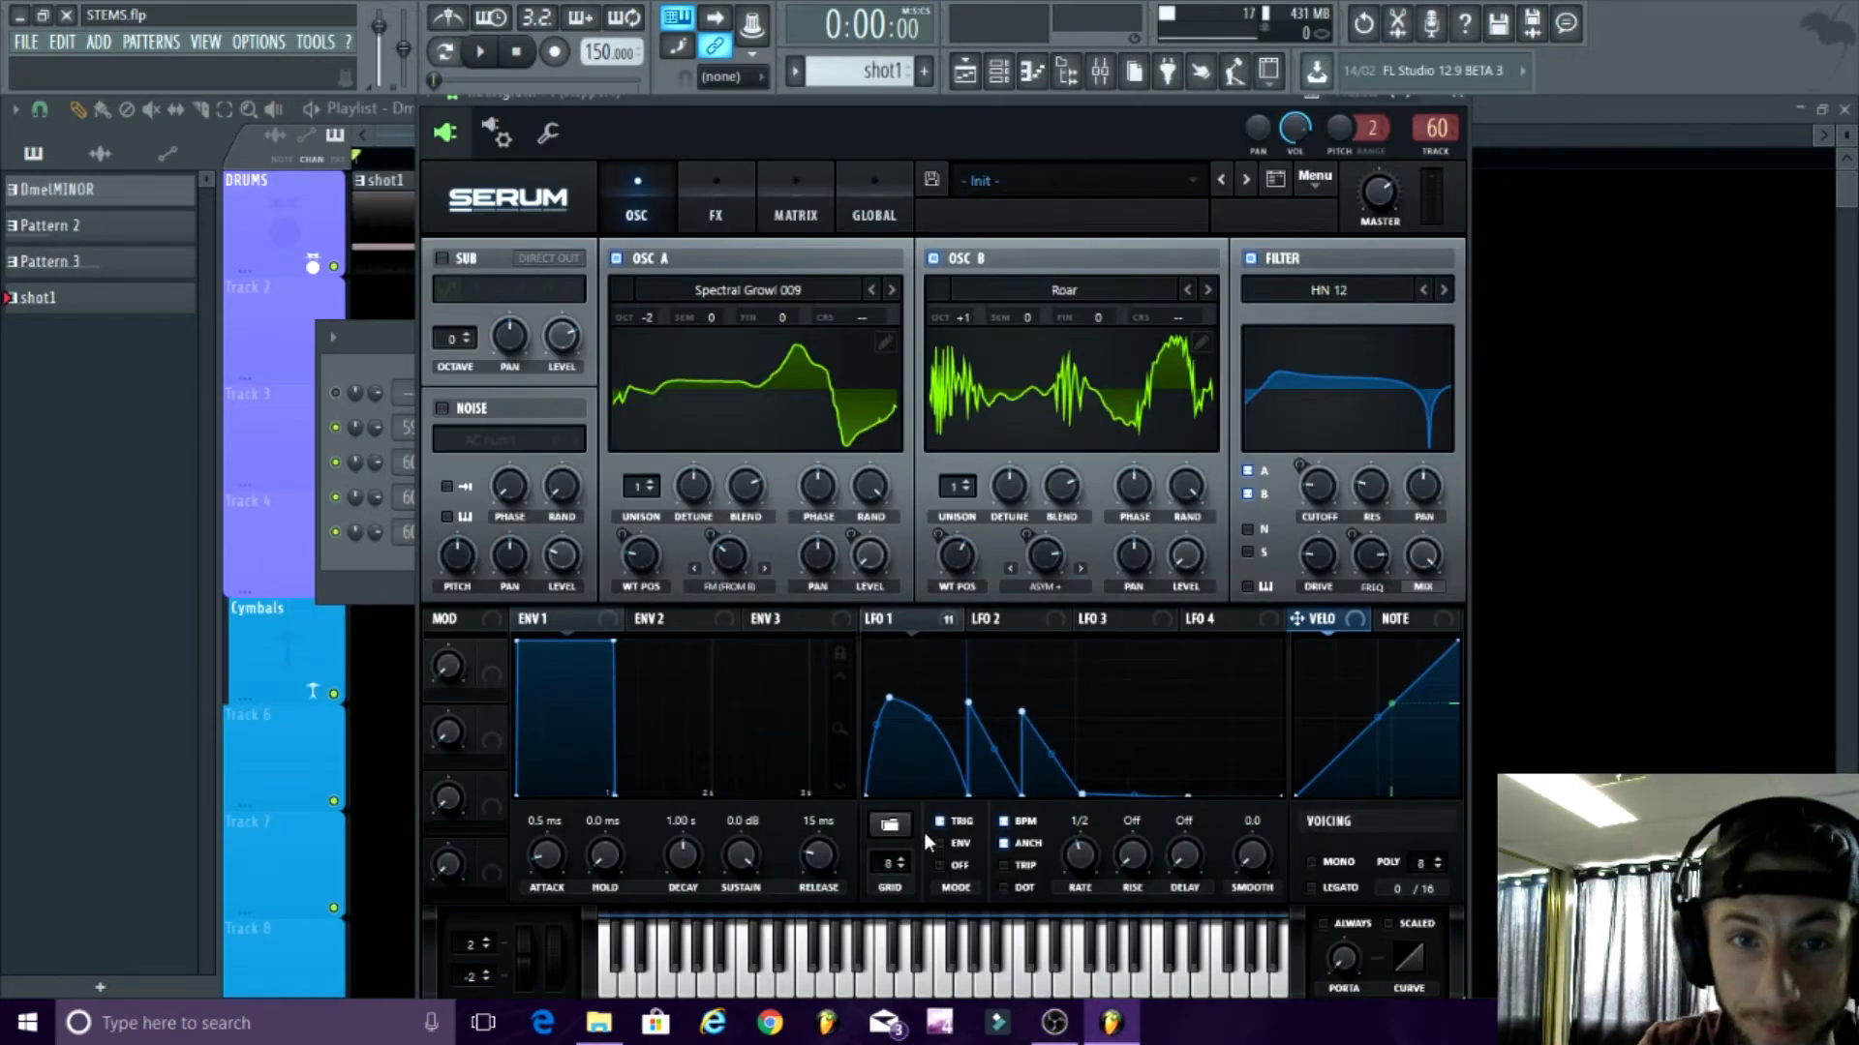
pyautogui.moveTo(816, 107); pyautogui.dragTo(795, 104)
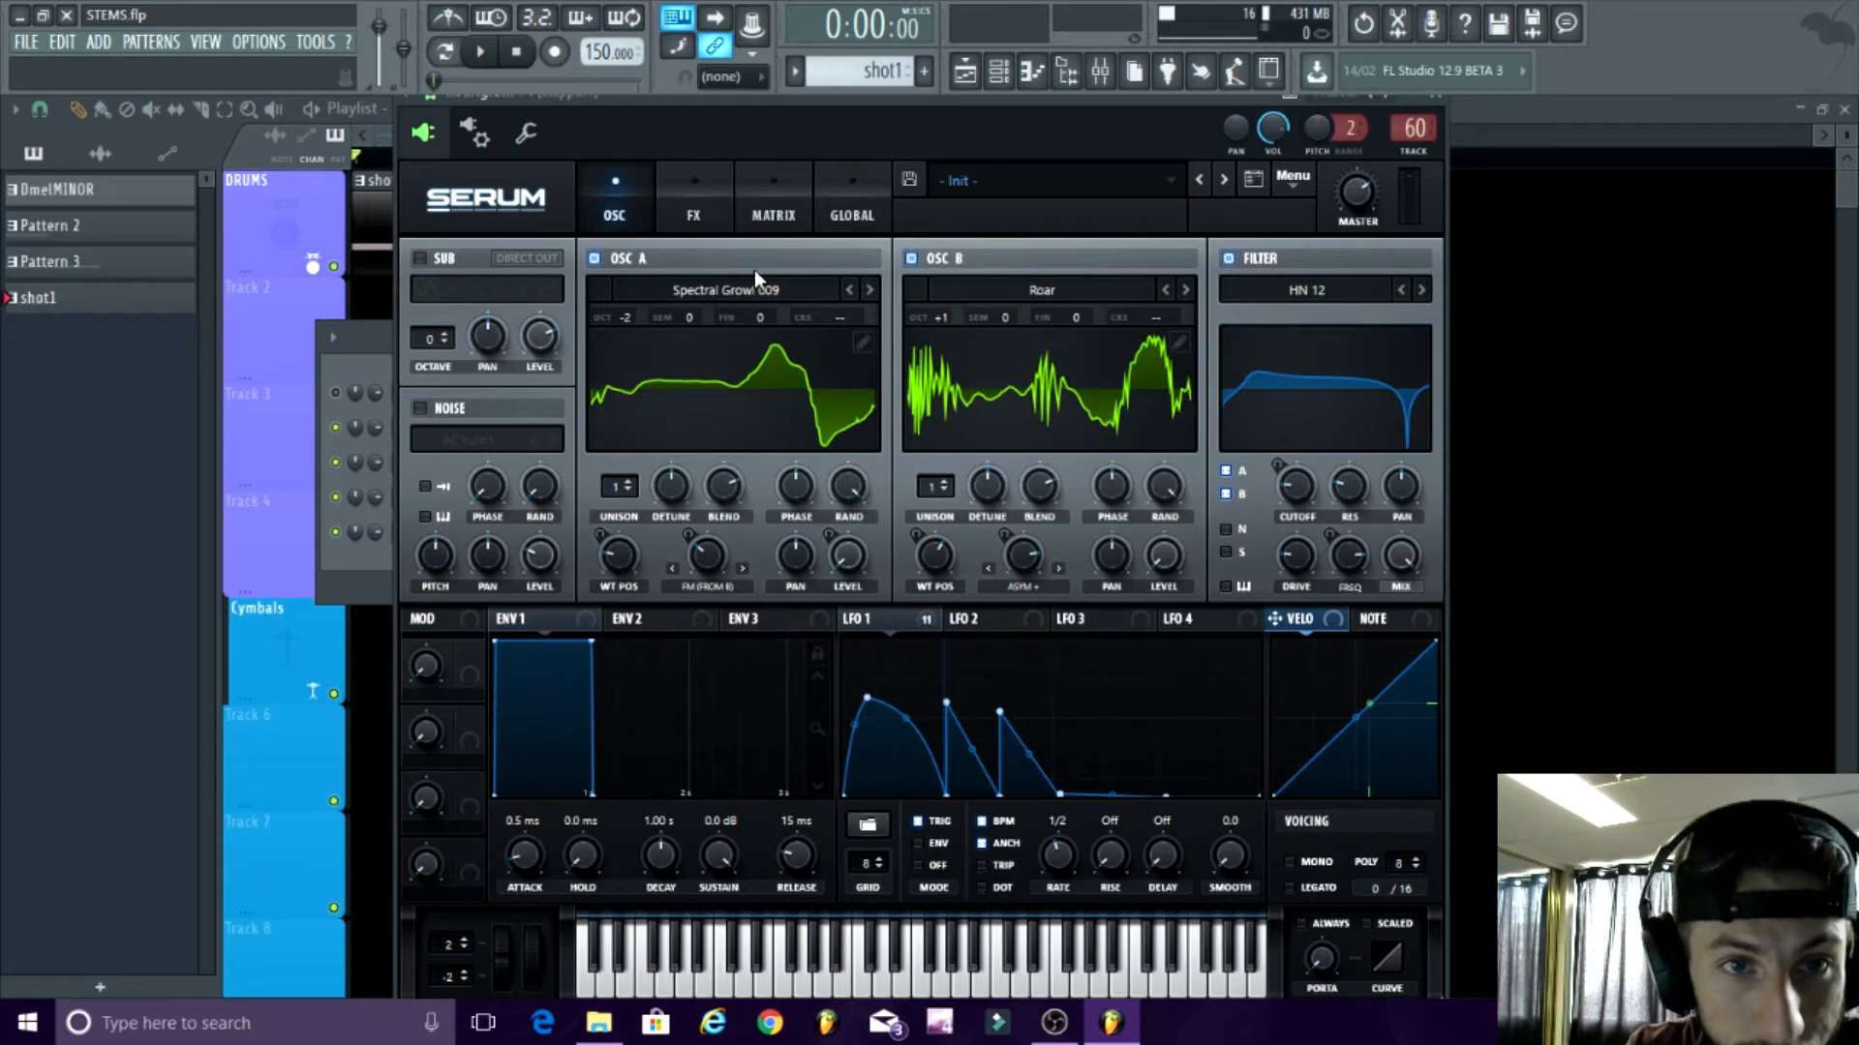
# - Turn OSC B off and look through the User wavetable folders for OSC A, keeping Spectral Growl 009
pyautogui.click(741, 291)
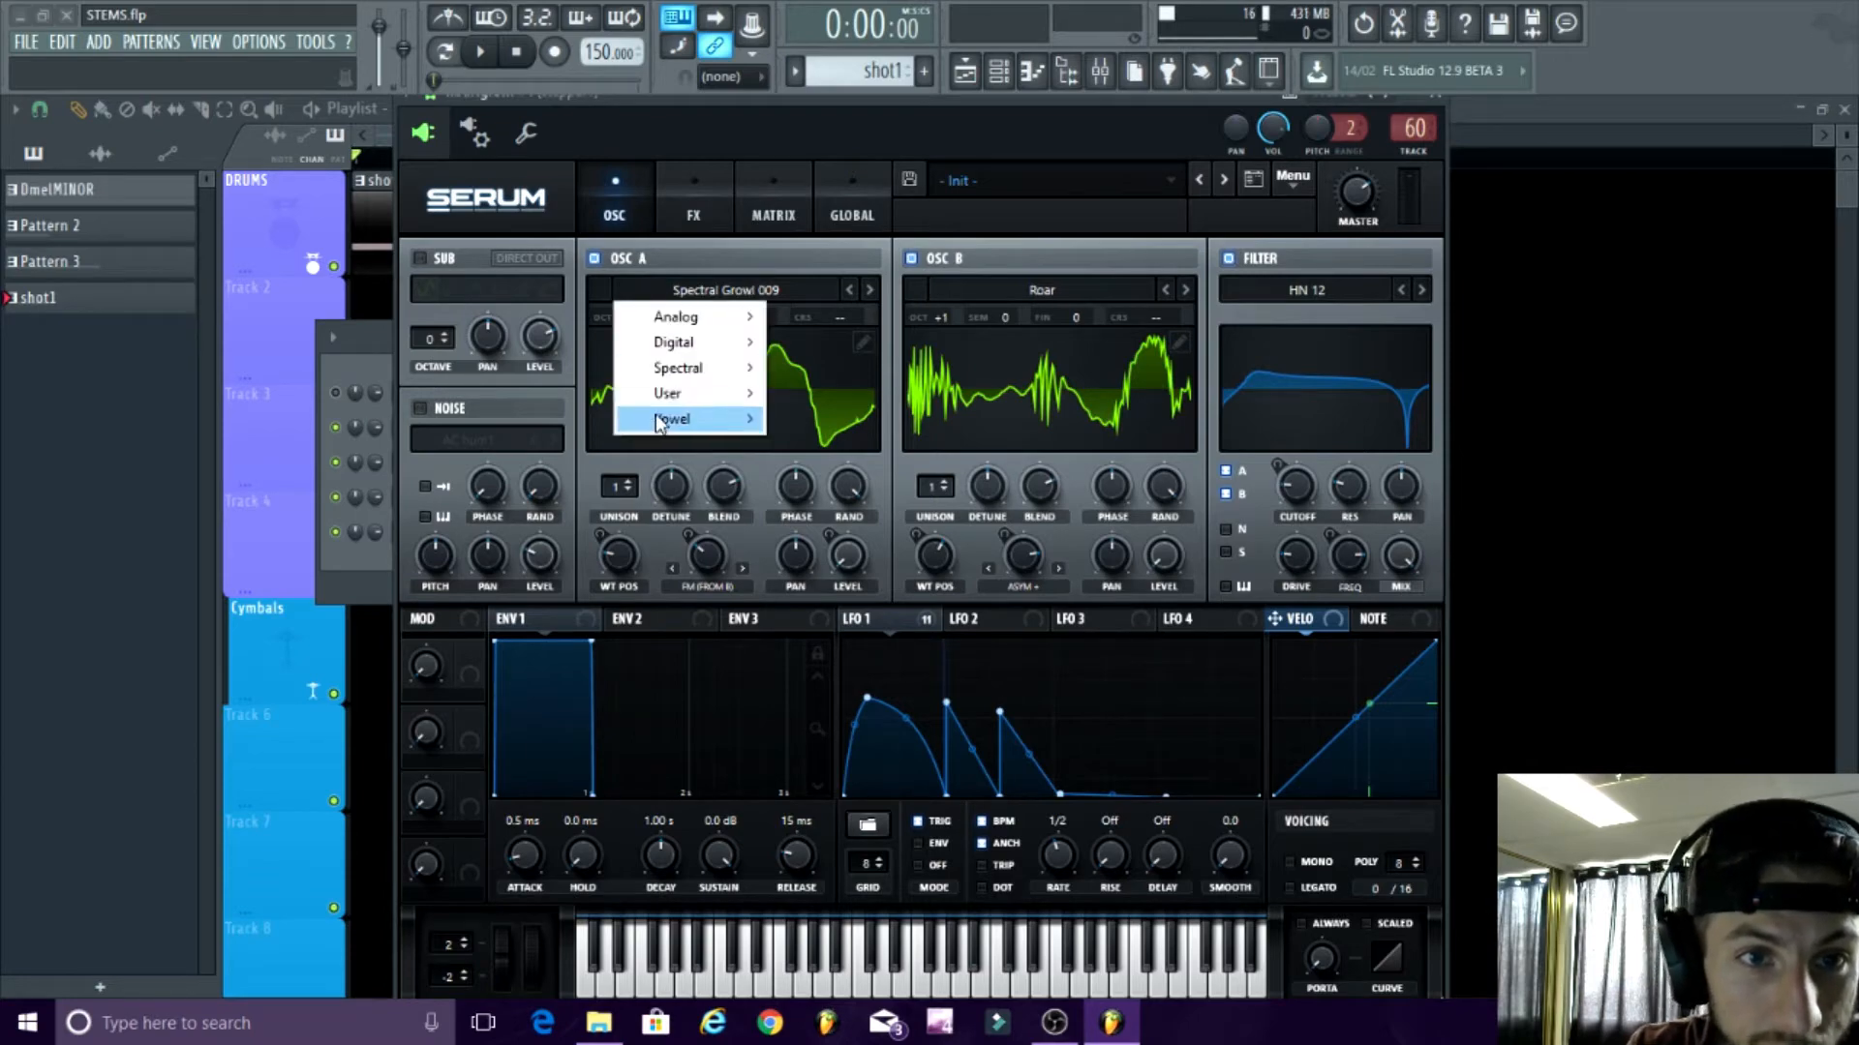
pyautogui.moveTo(678, 406)
pyautogui.click(857, 126)
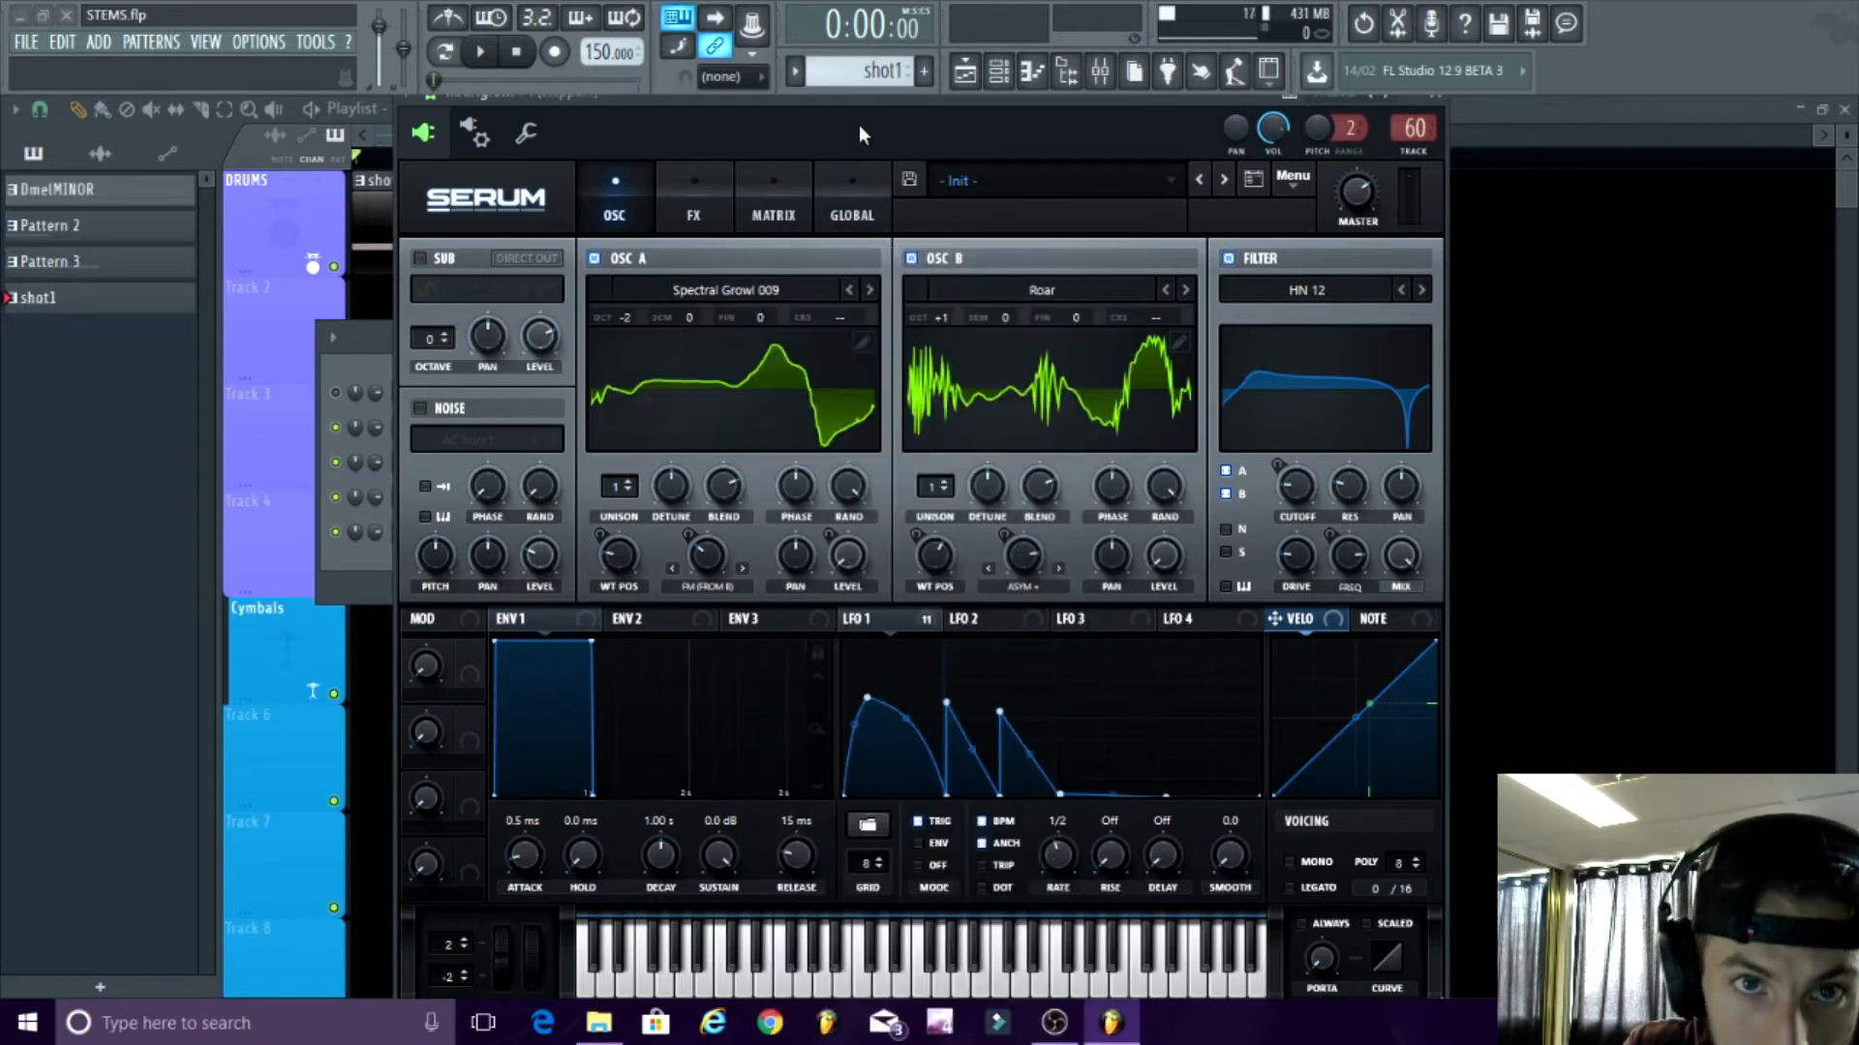
pyautogui.click(910, 257)
pyautogui.click(736, 305)
pyautogui.moveTo(678, 393)
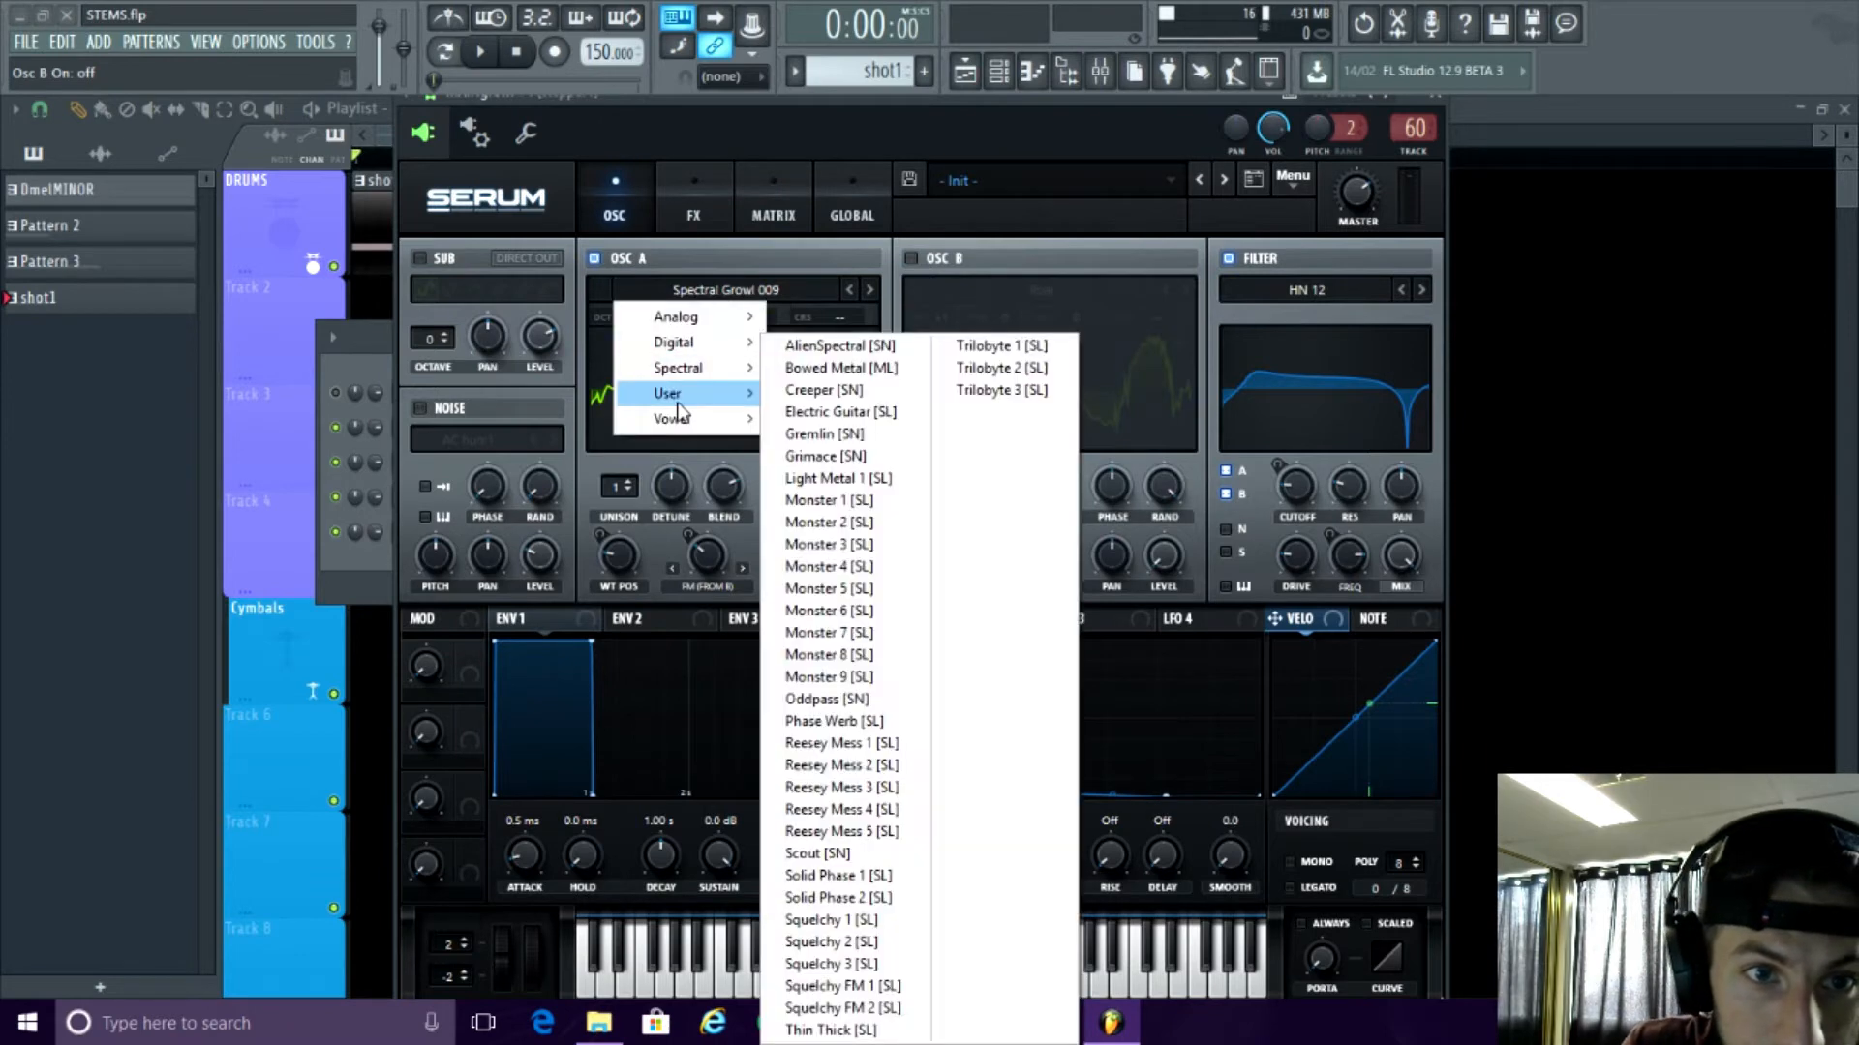
pyautogui.moveTo(1009, 956)
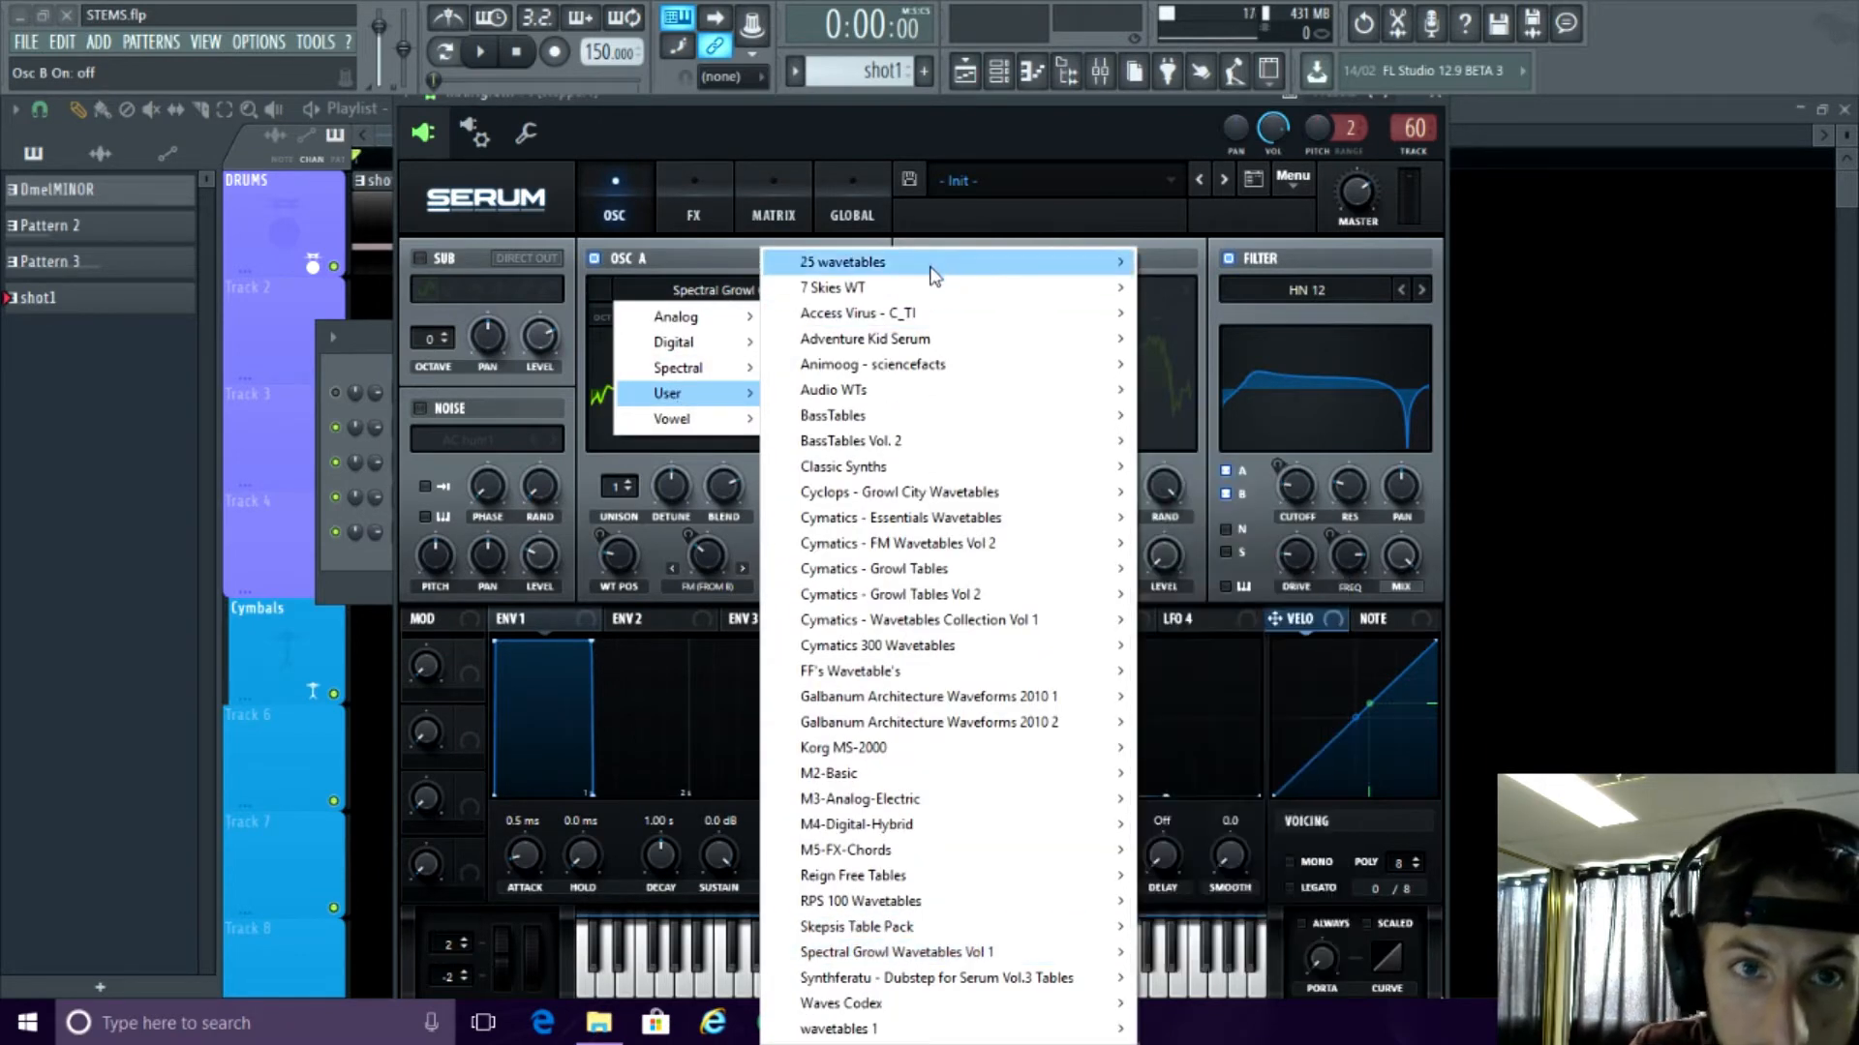
pyautogui.click(857, 126)
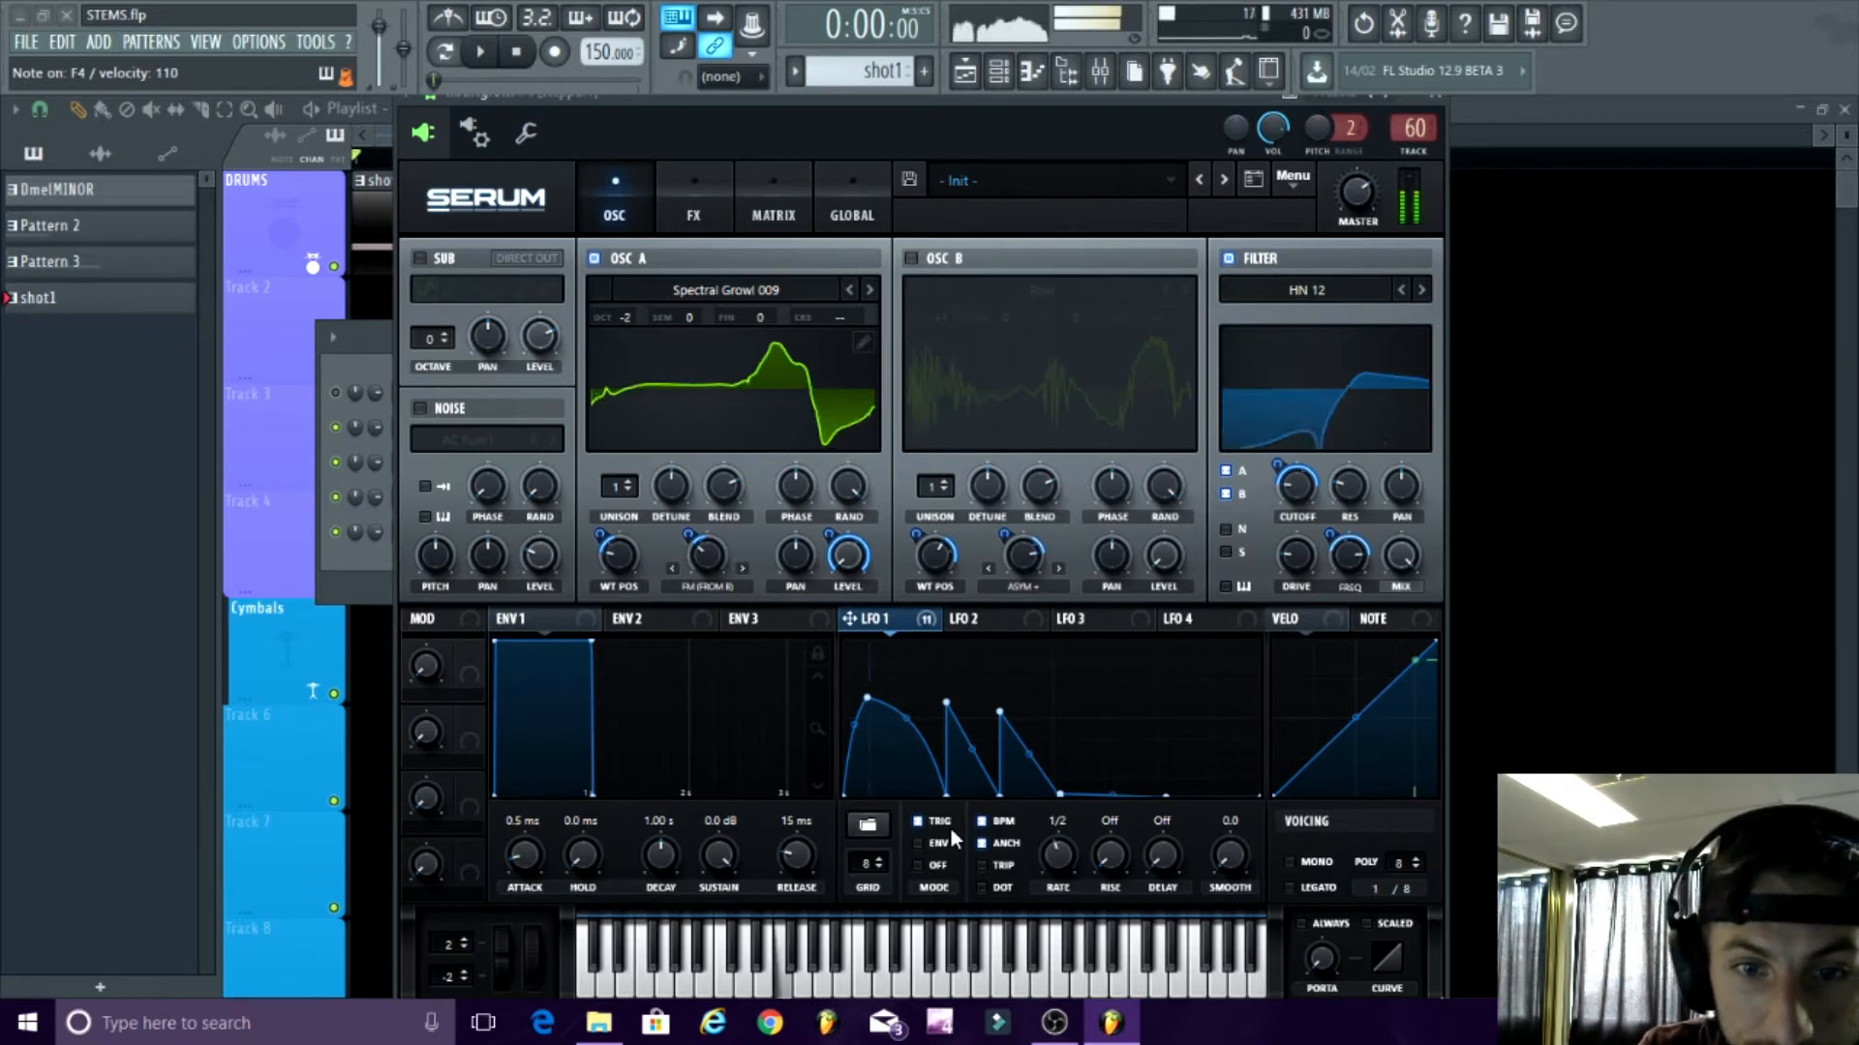
# - Adjust the LFO 1 modulation amount on OSC A's WT position and keep FM (from B) as its warp mode
pyautogui.moveTo(922, 856)
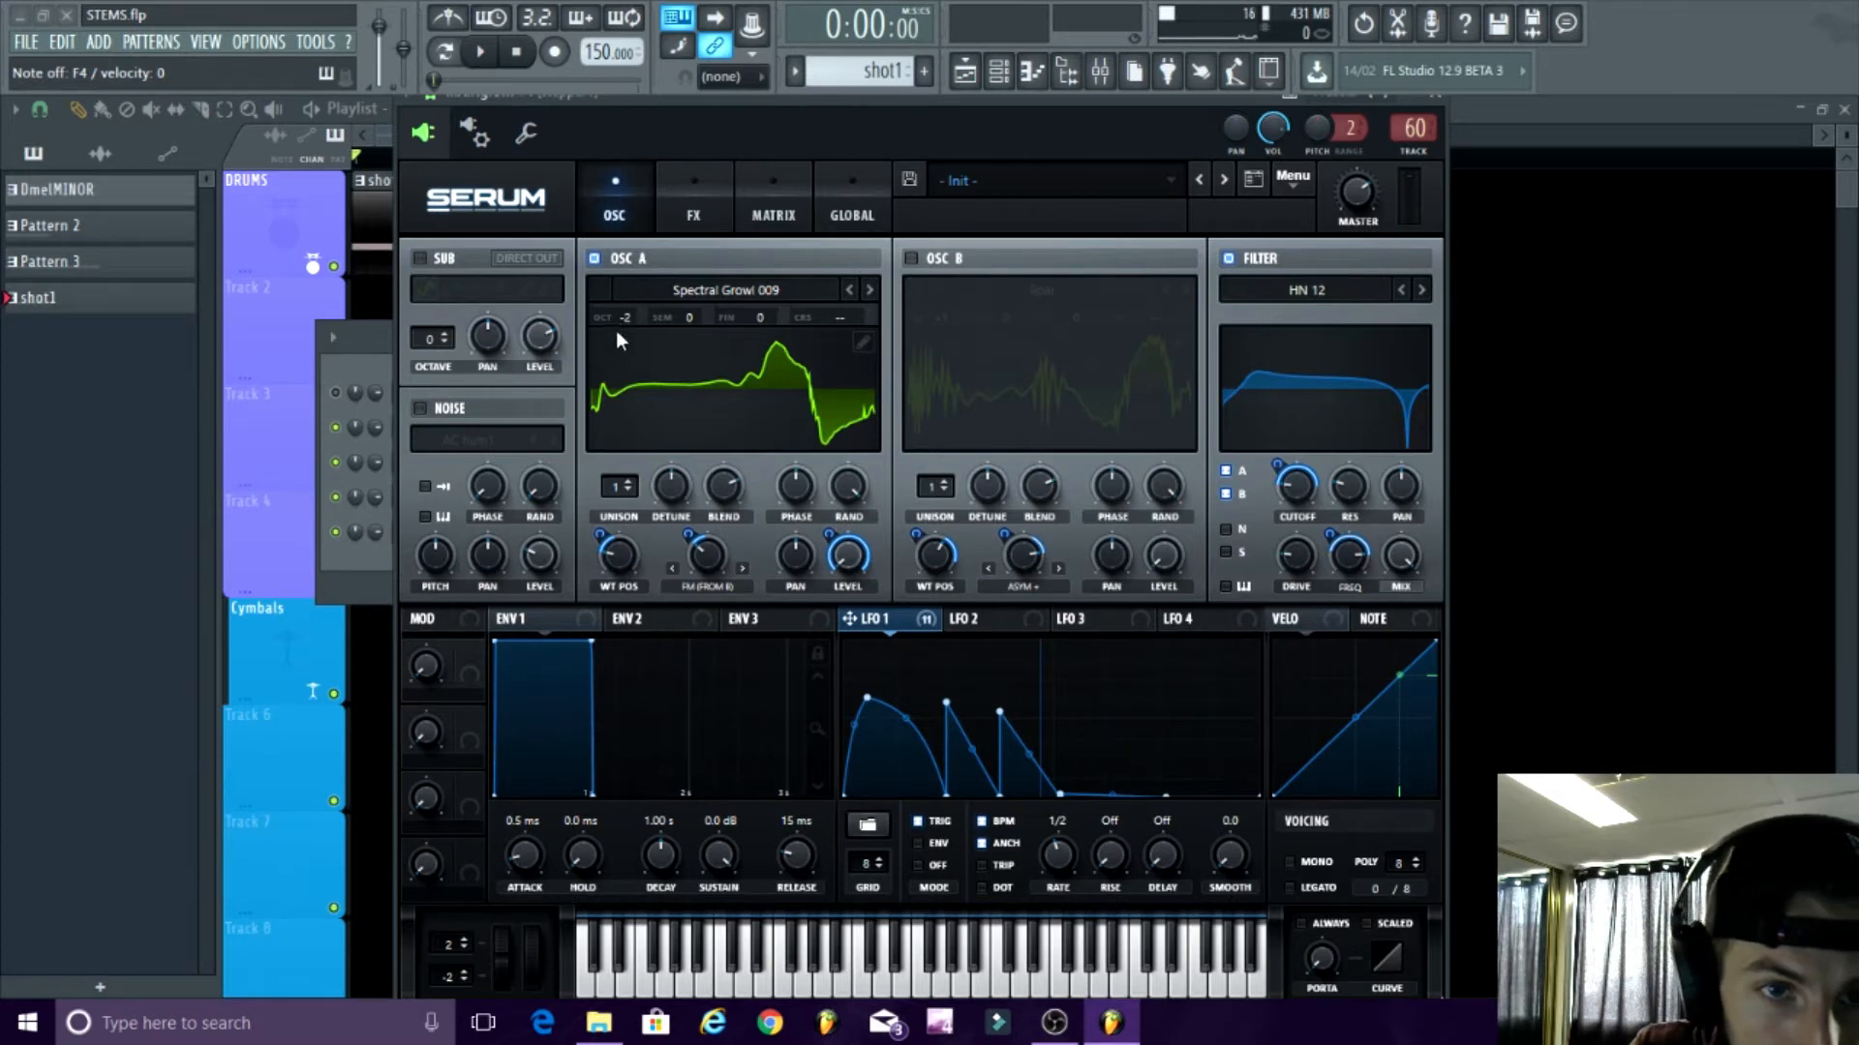
pyautogui.moveTo(617, 564)
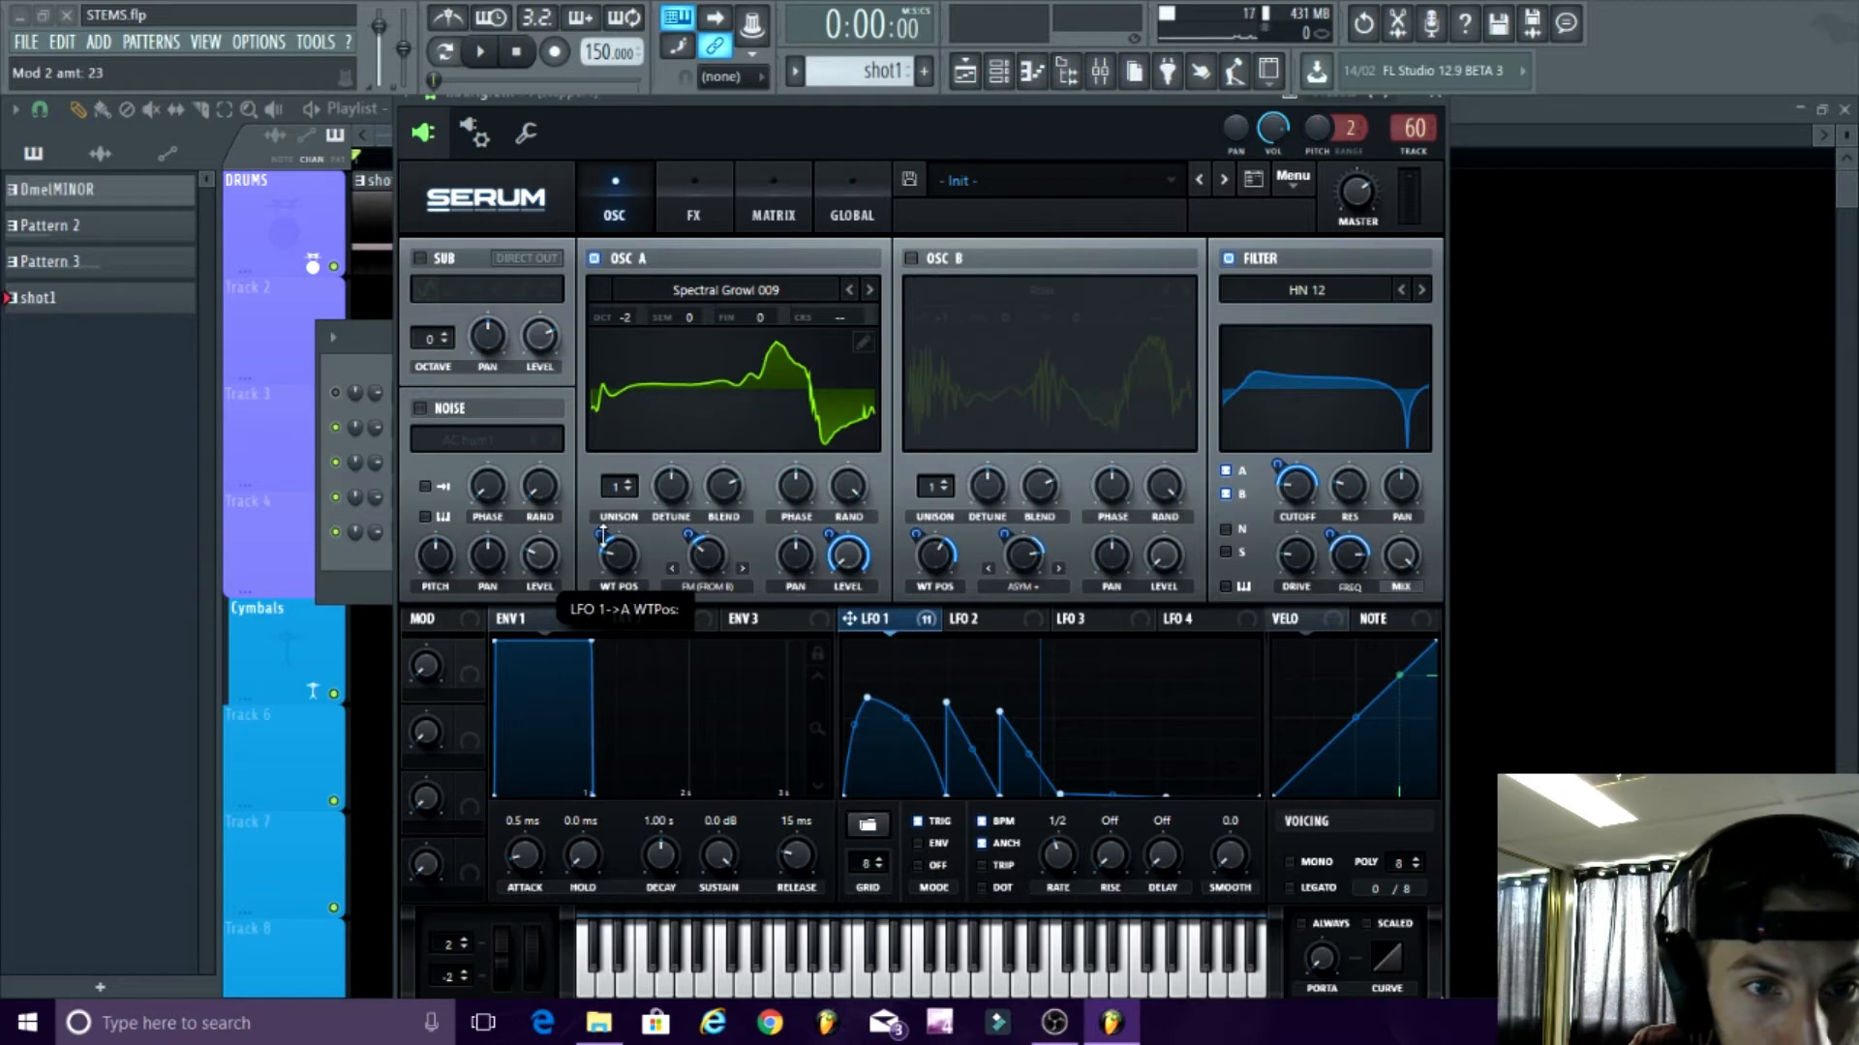
pyautogui.moveTo(602, 532); pyautogui.dragTo(602, 527)
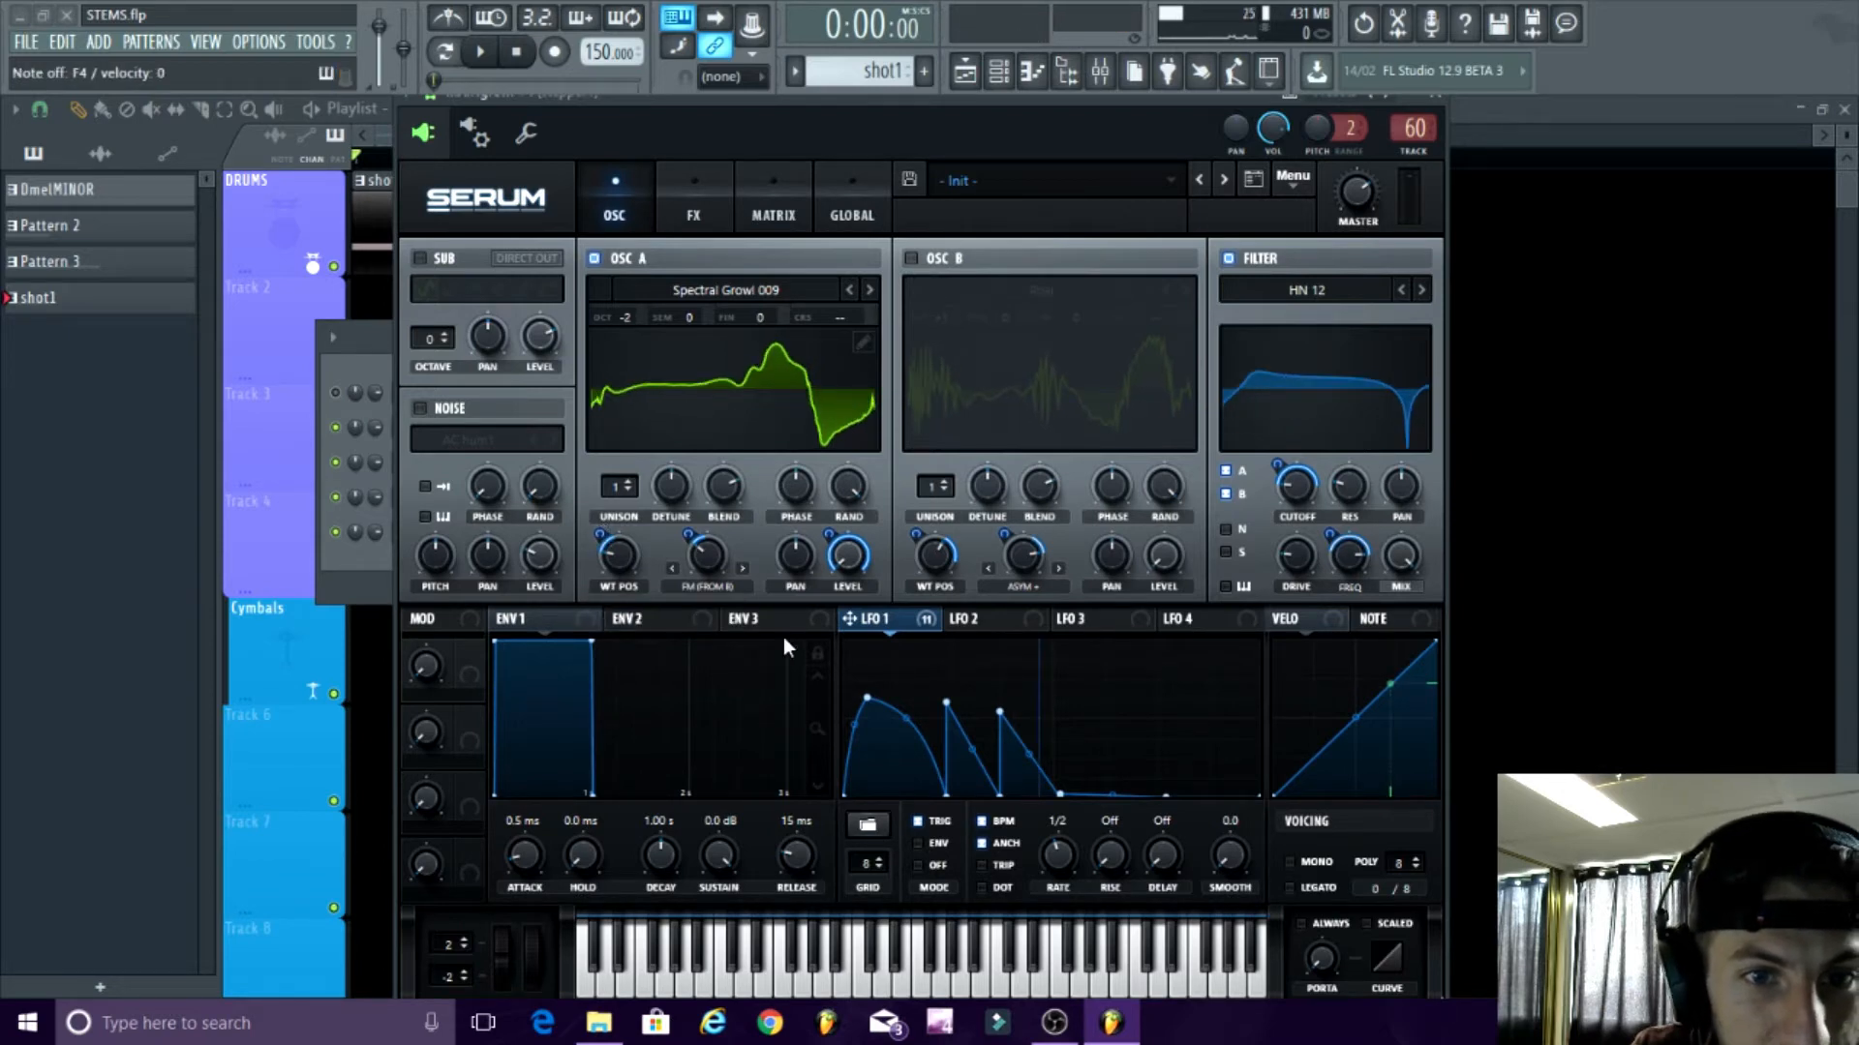
pyautogui.click(720, 585)
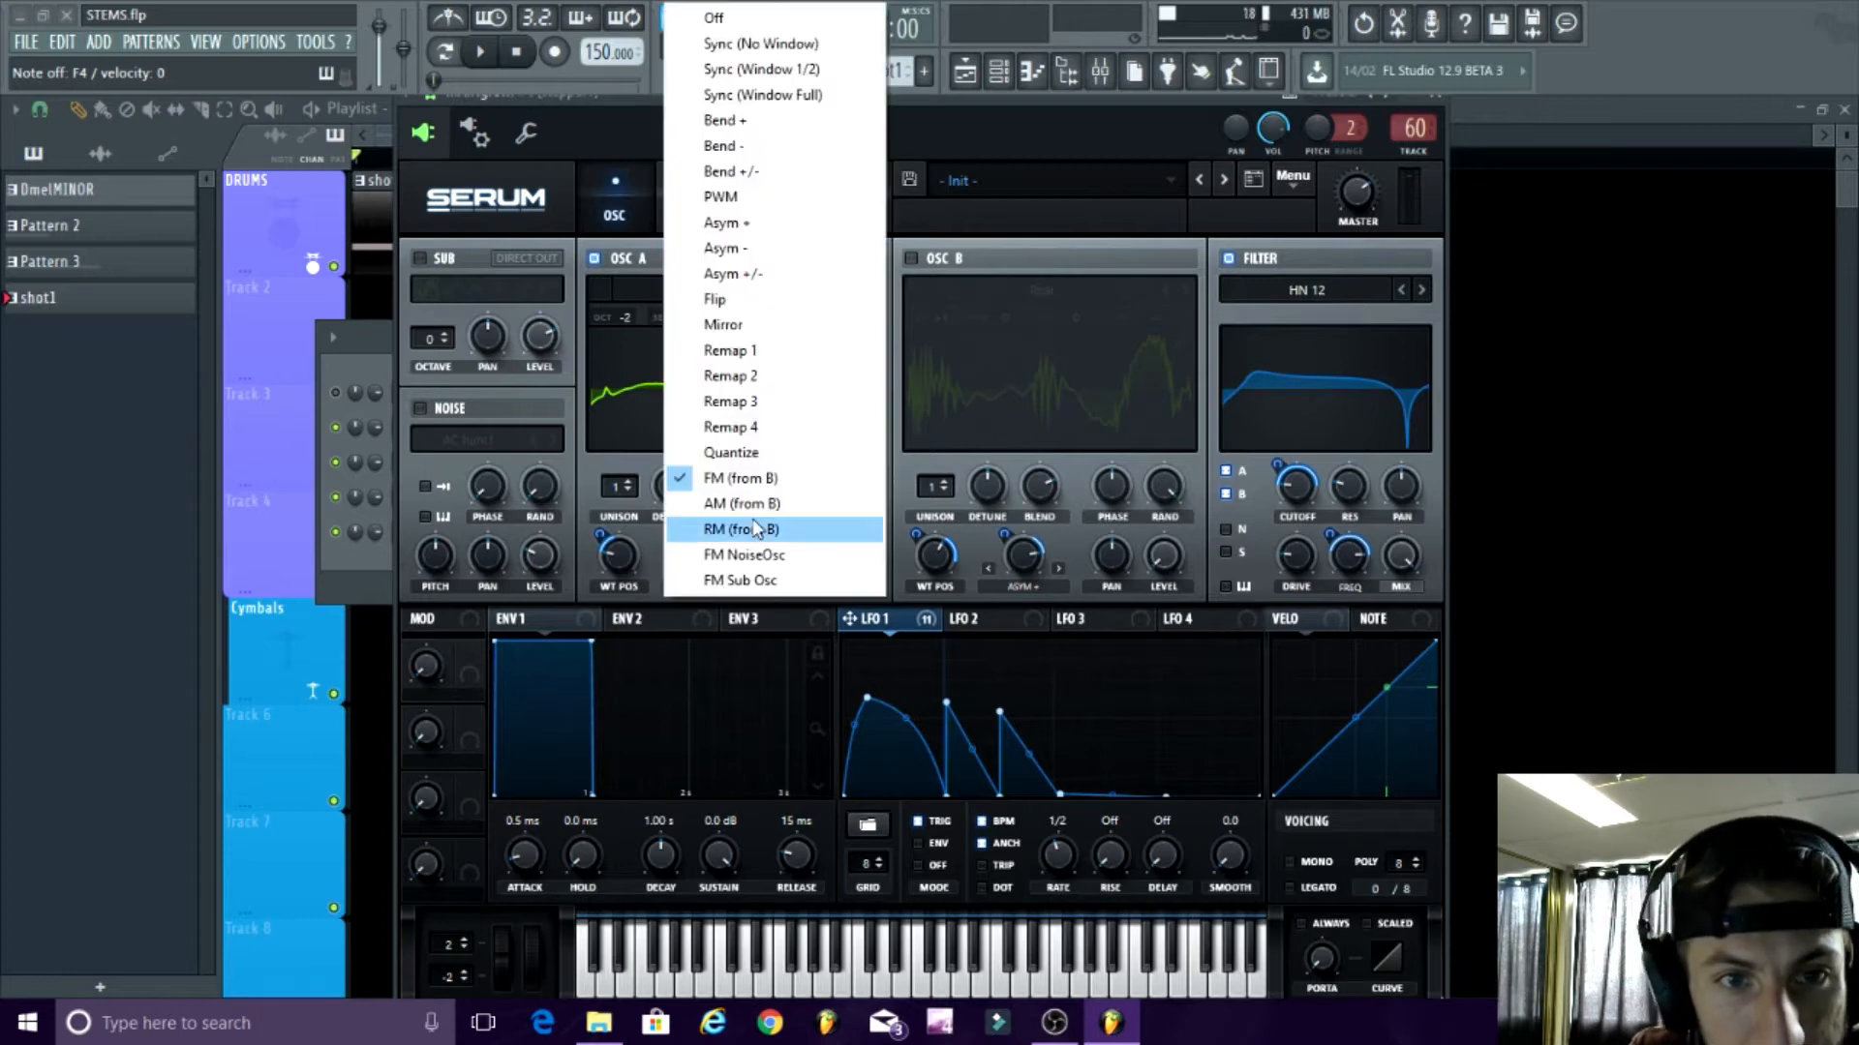
pyautogui.click(731, 477)
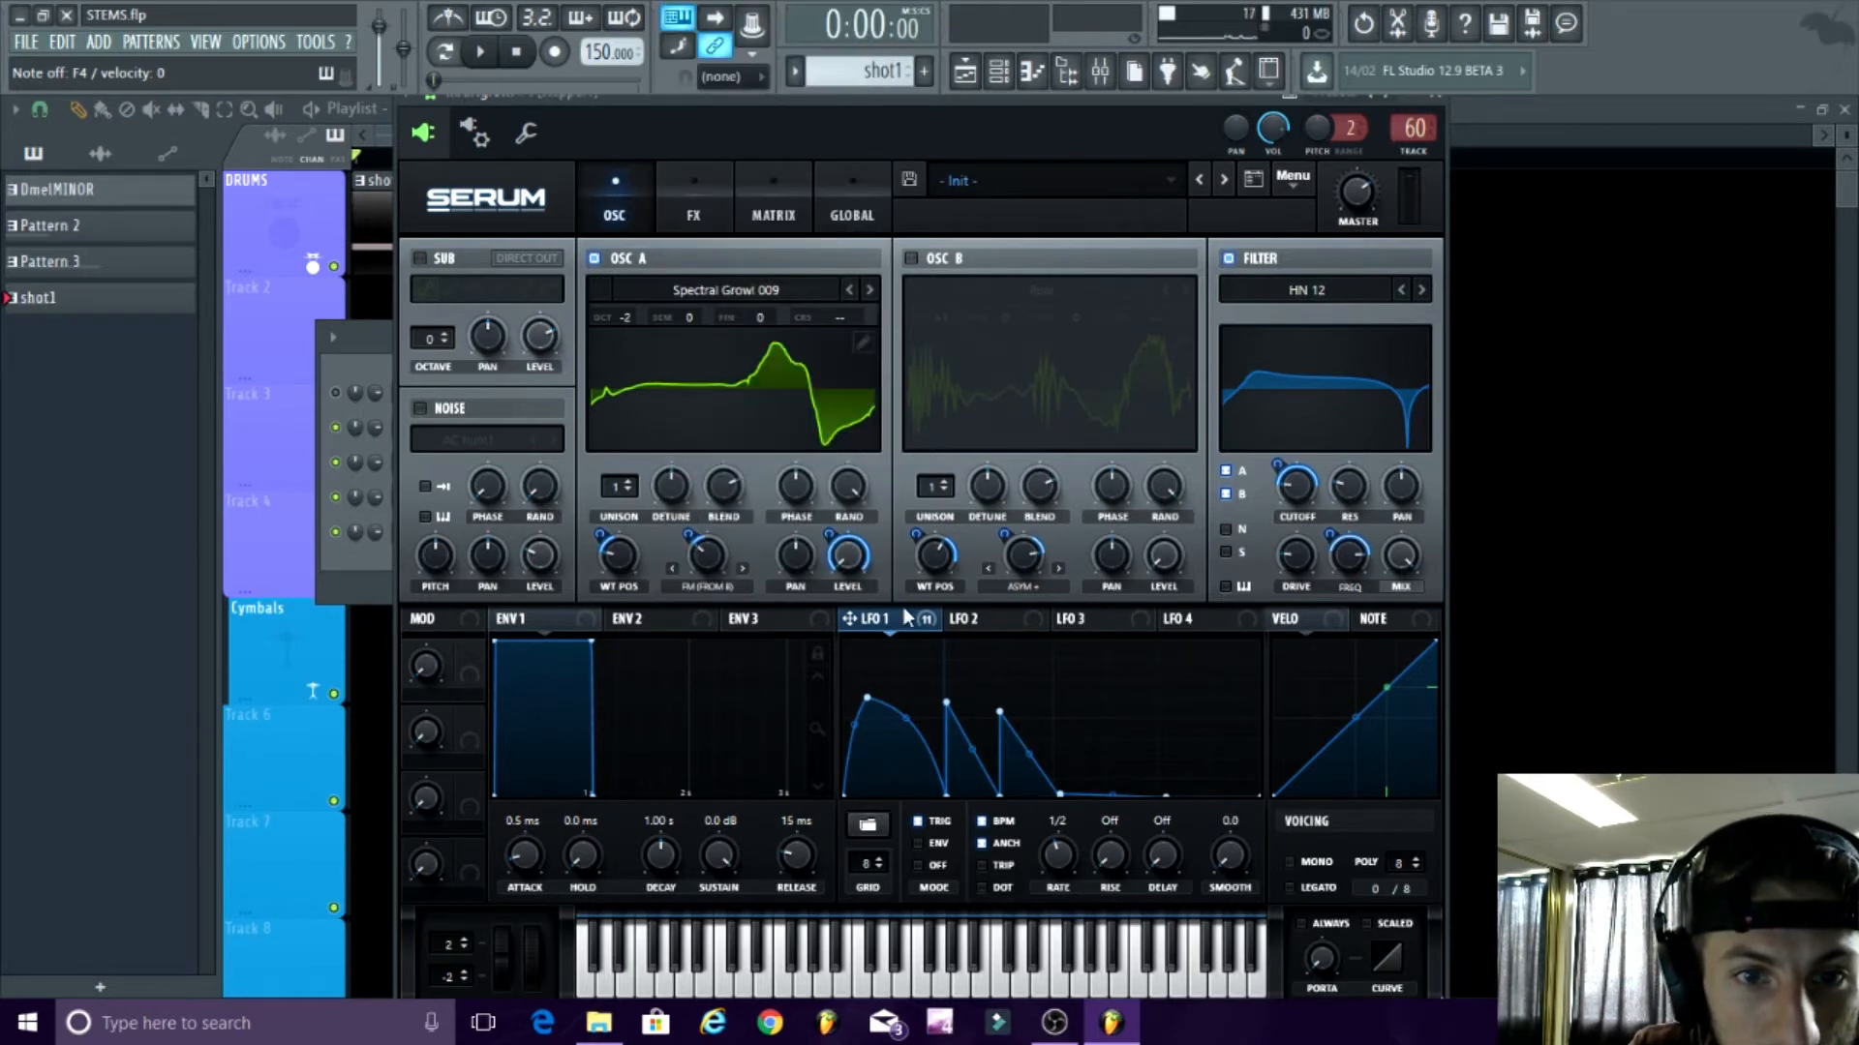
pyautogui.moveTo(705, 559)
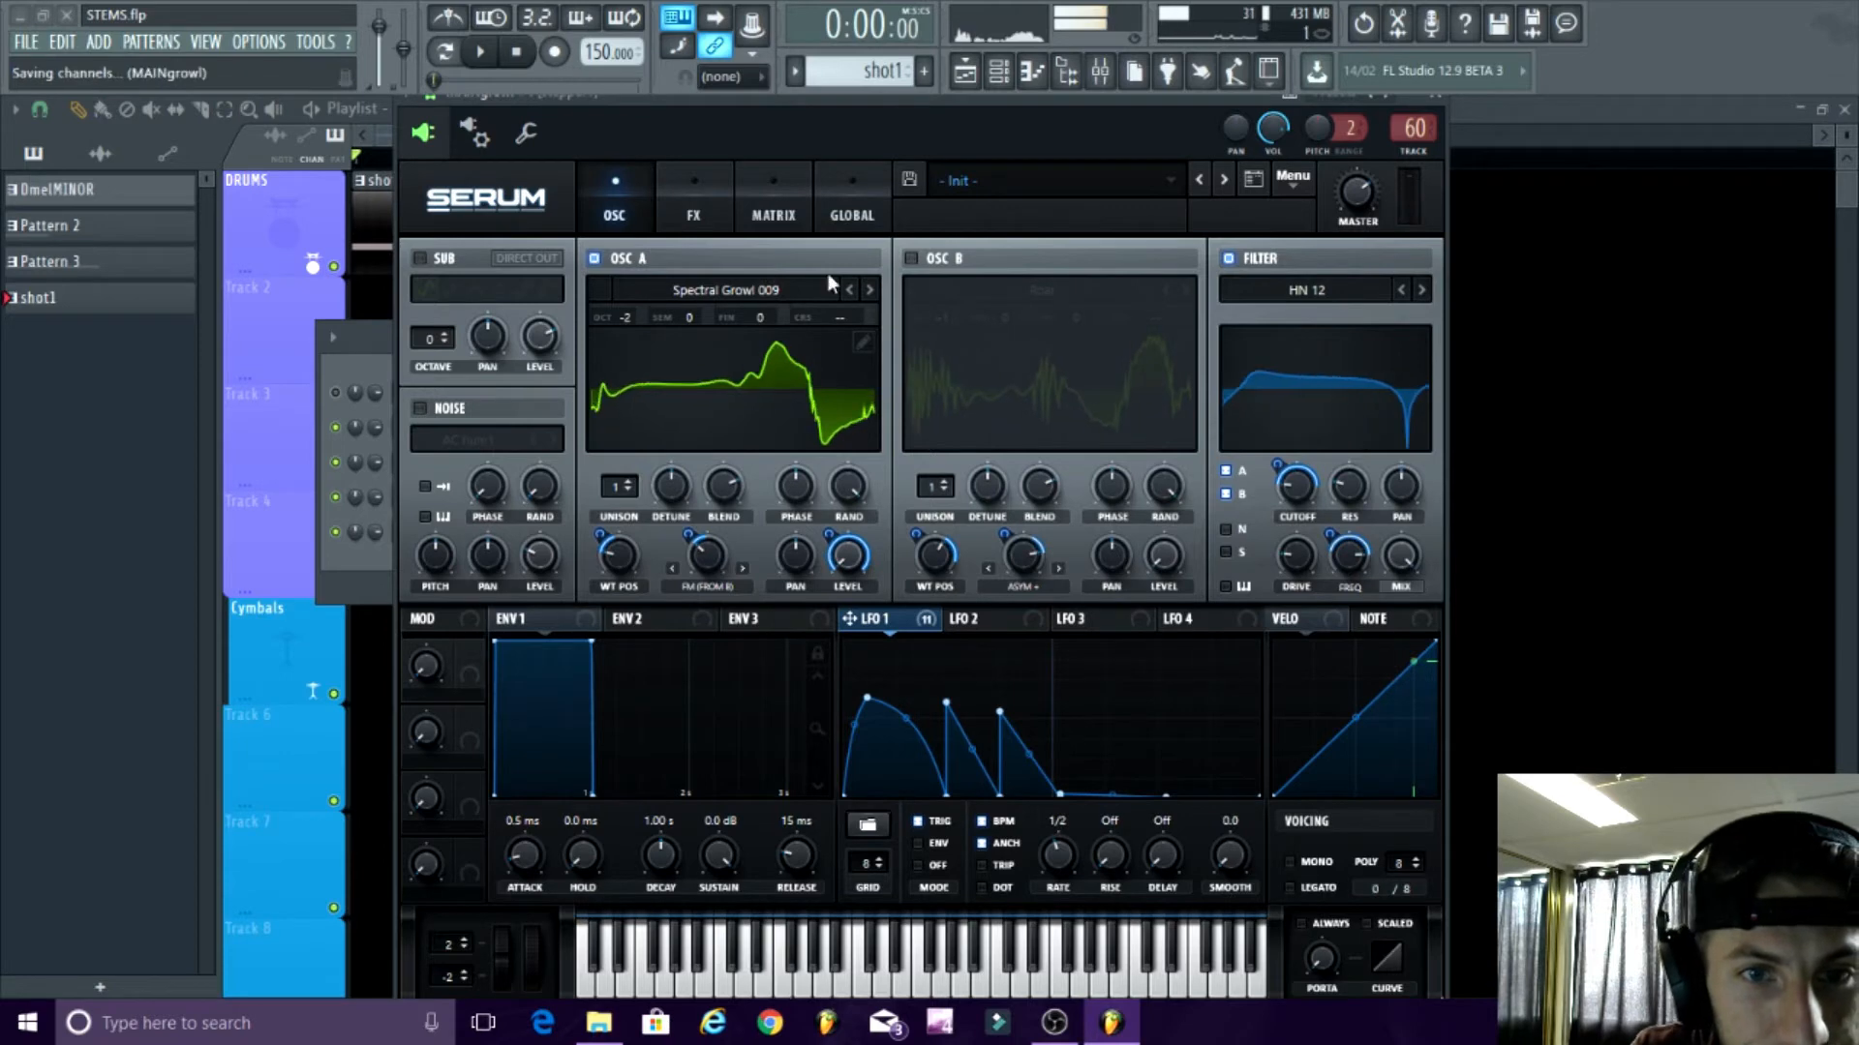
# - Turn OSC B back on, set its WT position to 161 and check its LFO 1 modulation amount
pyautogui.click(909, 259)
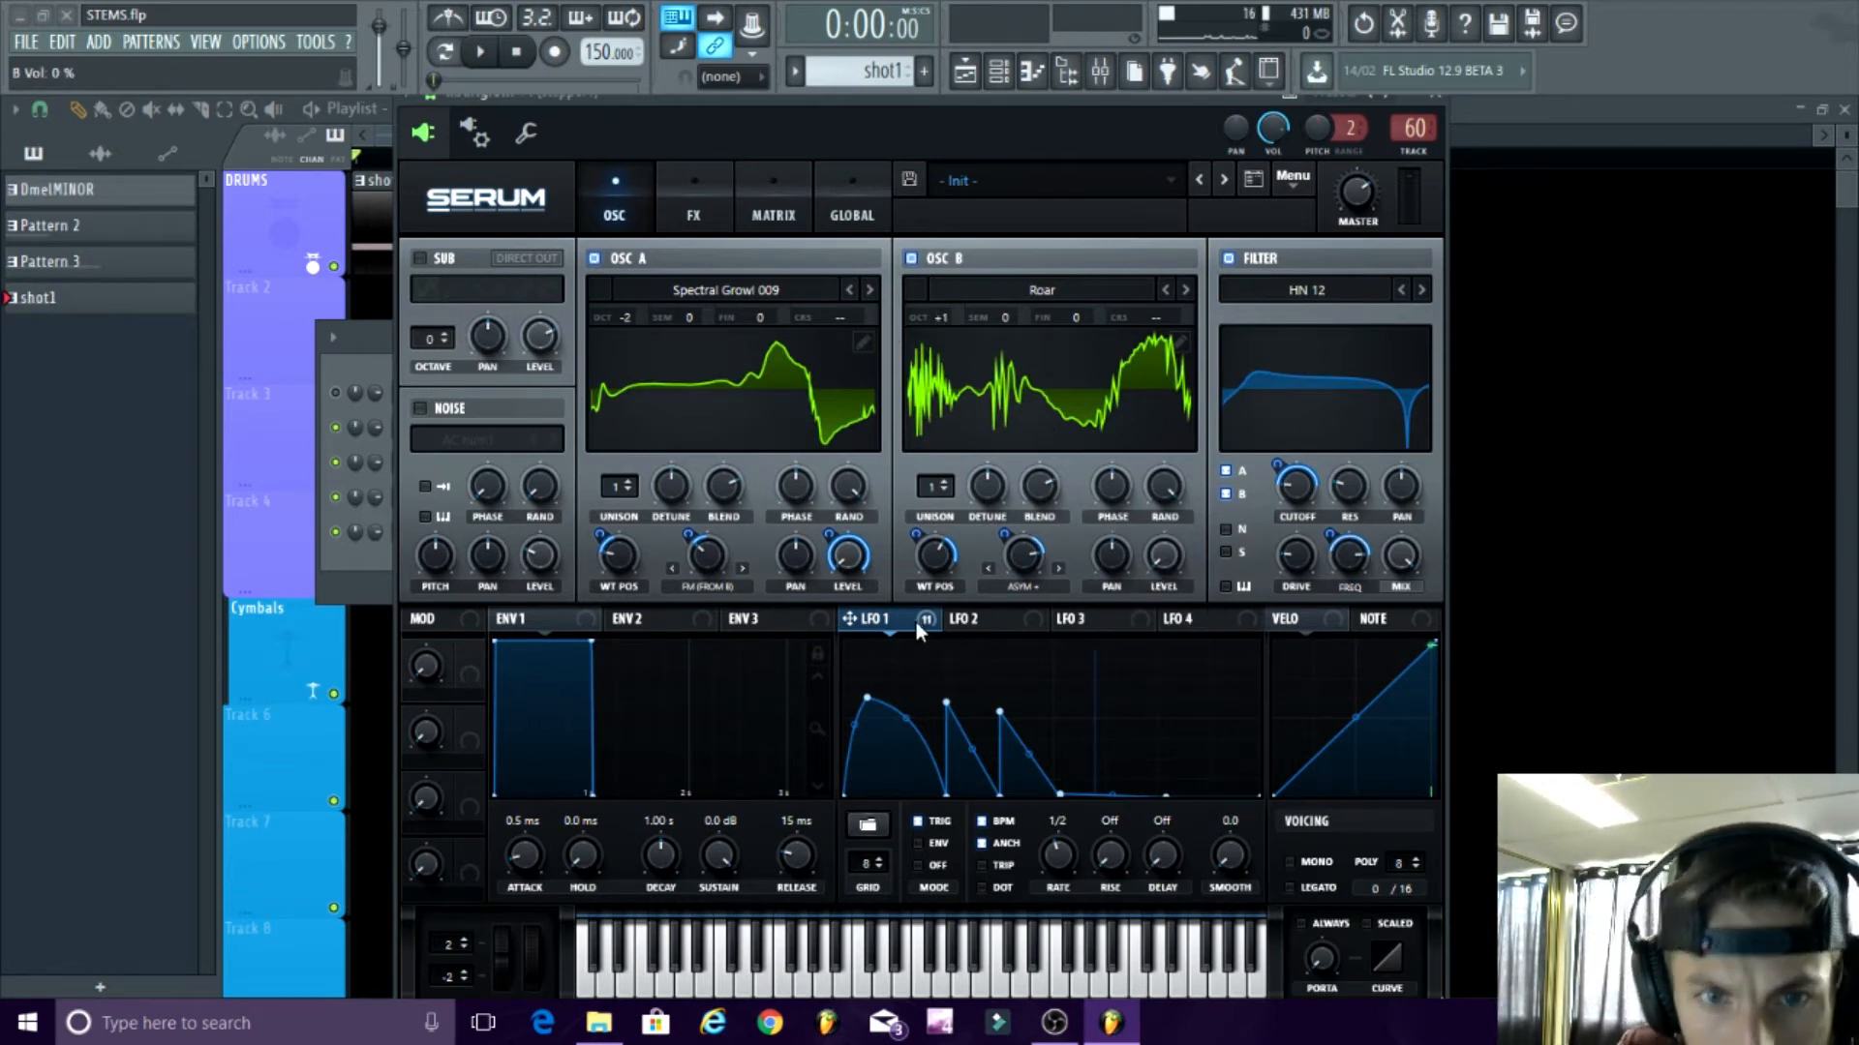
pyautogui.moveTo(945, 550)
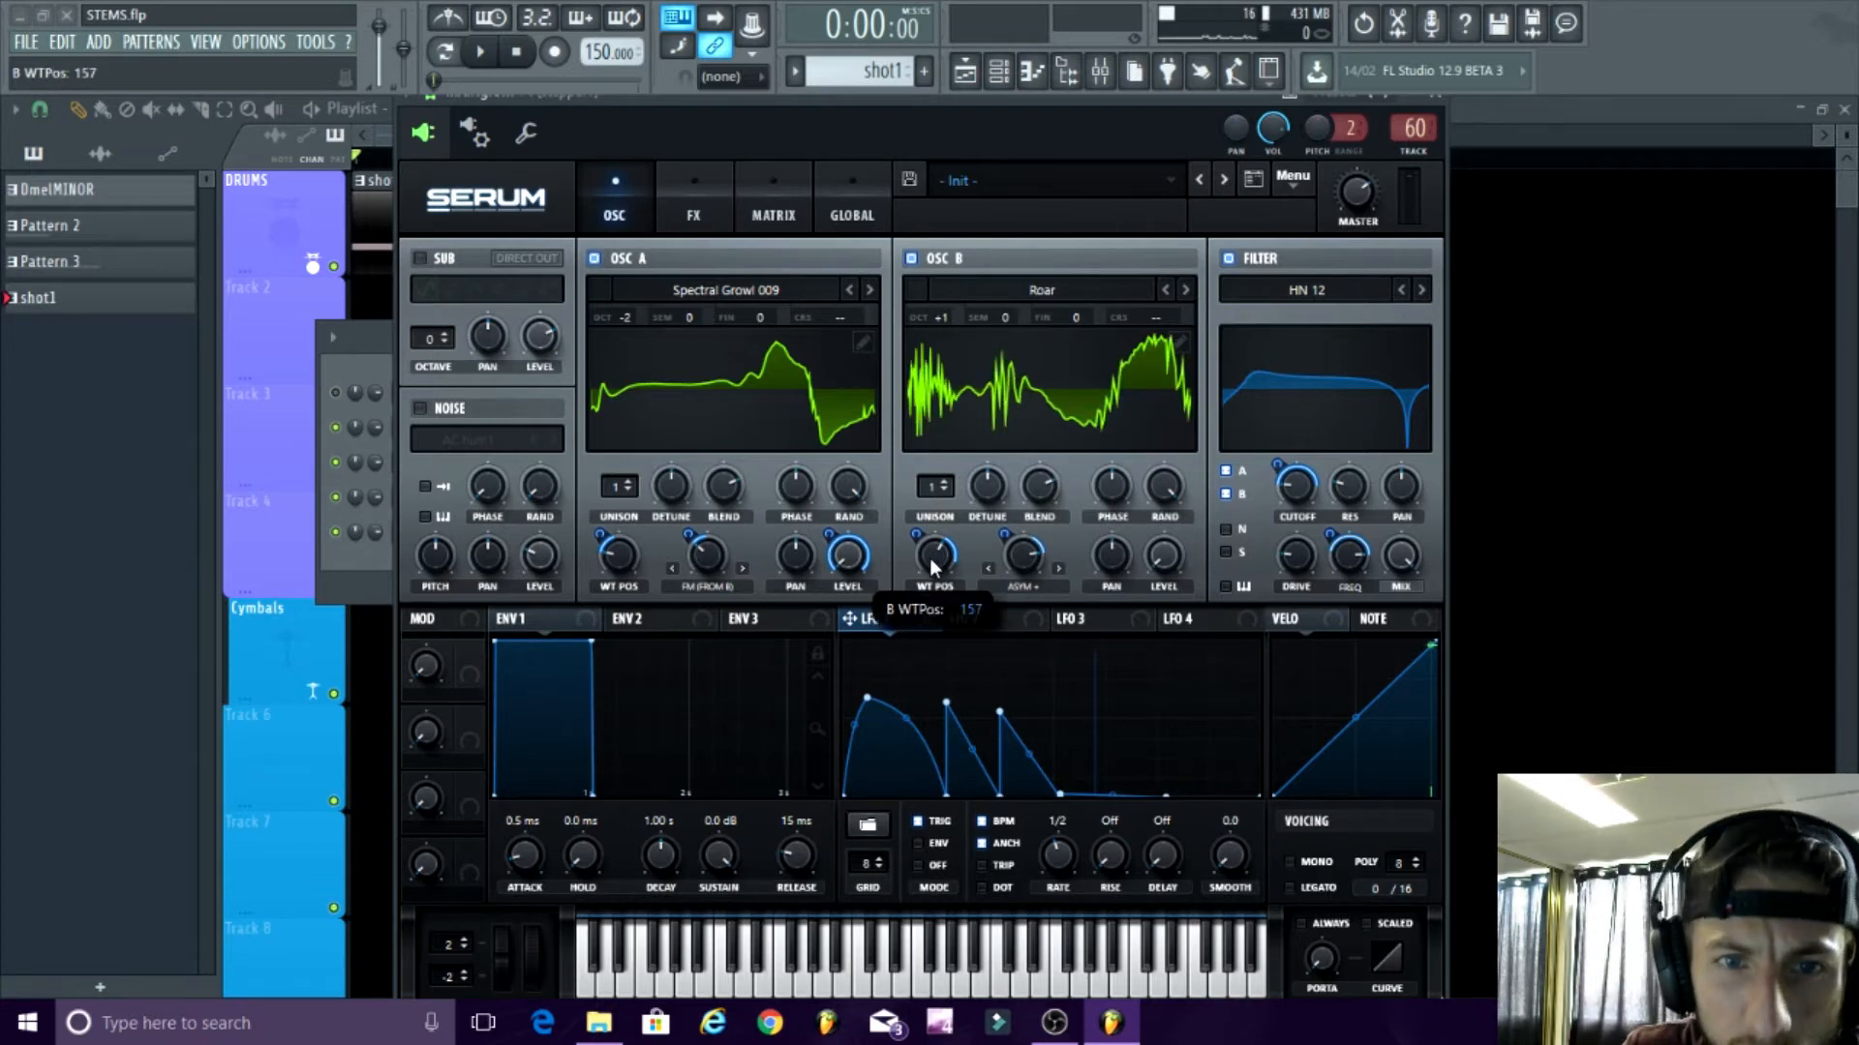
pyautogui.moveTo(932, 558); pyautogui.dragTo(932, 555)
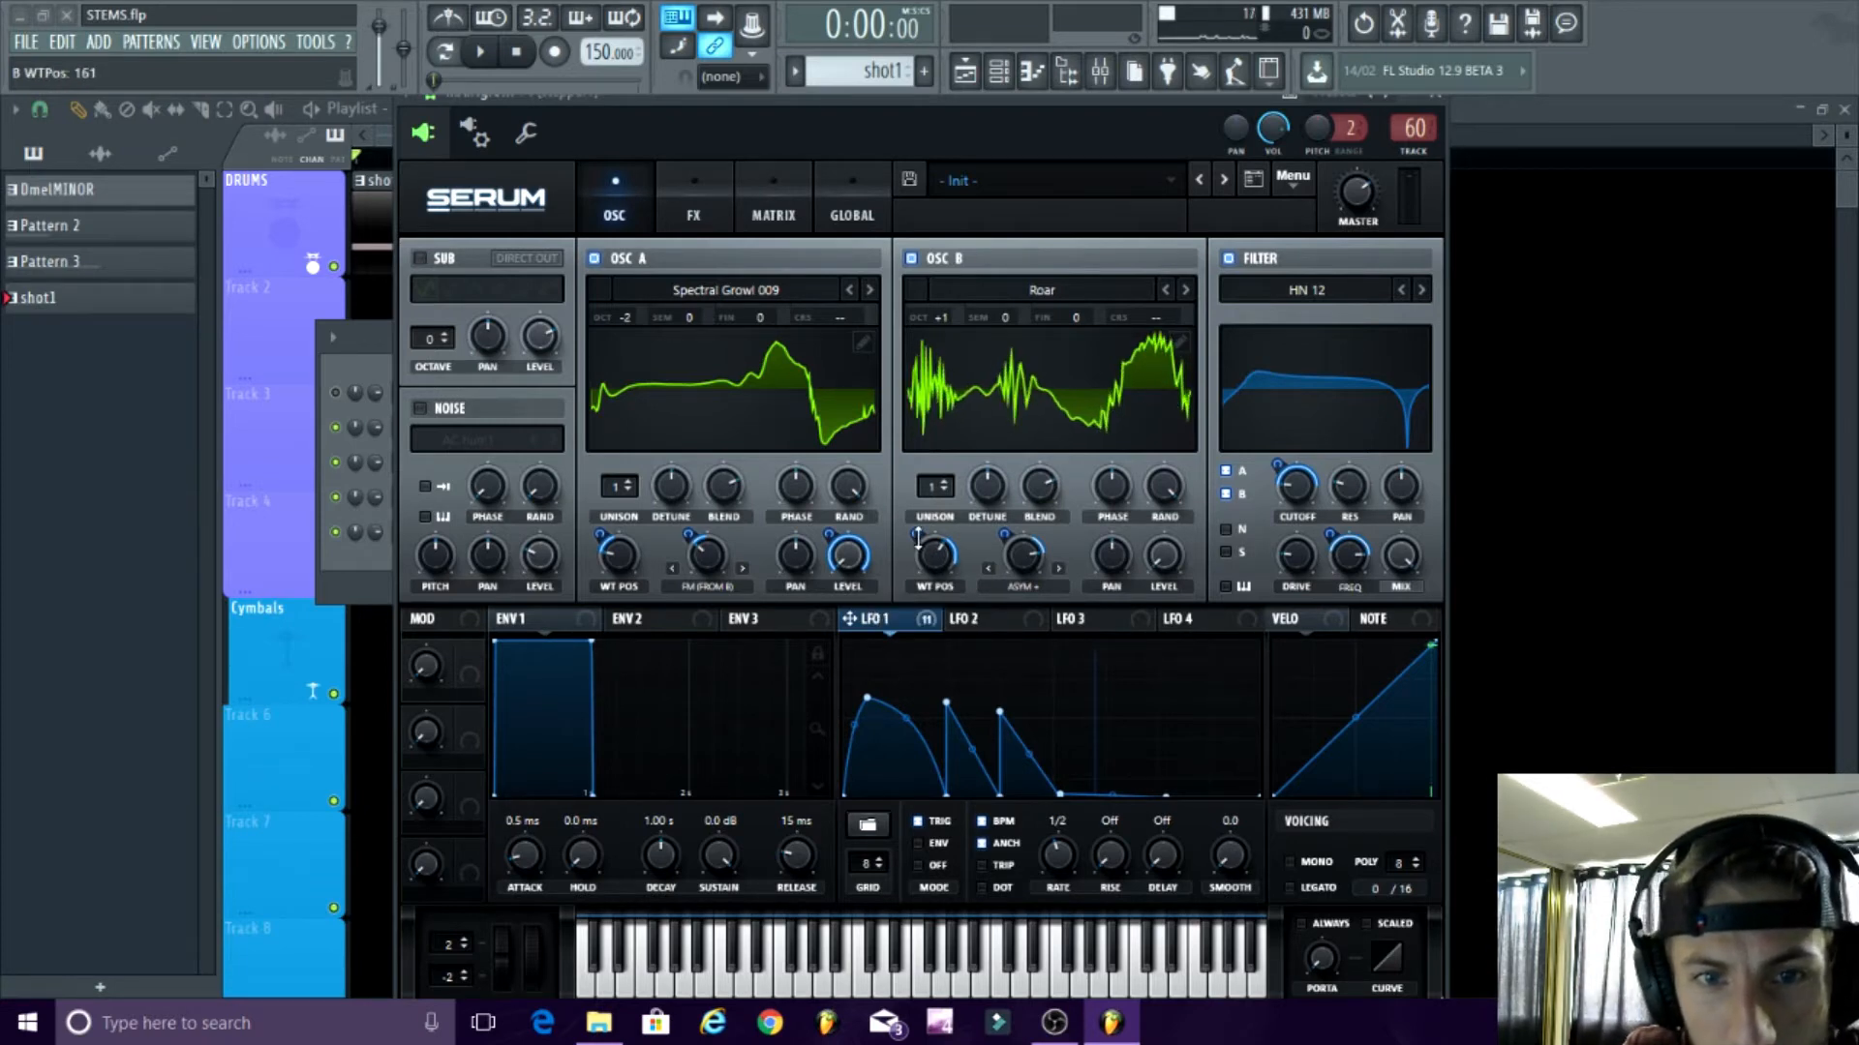
pyautogui.moveTo(918, 537)
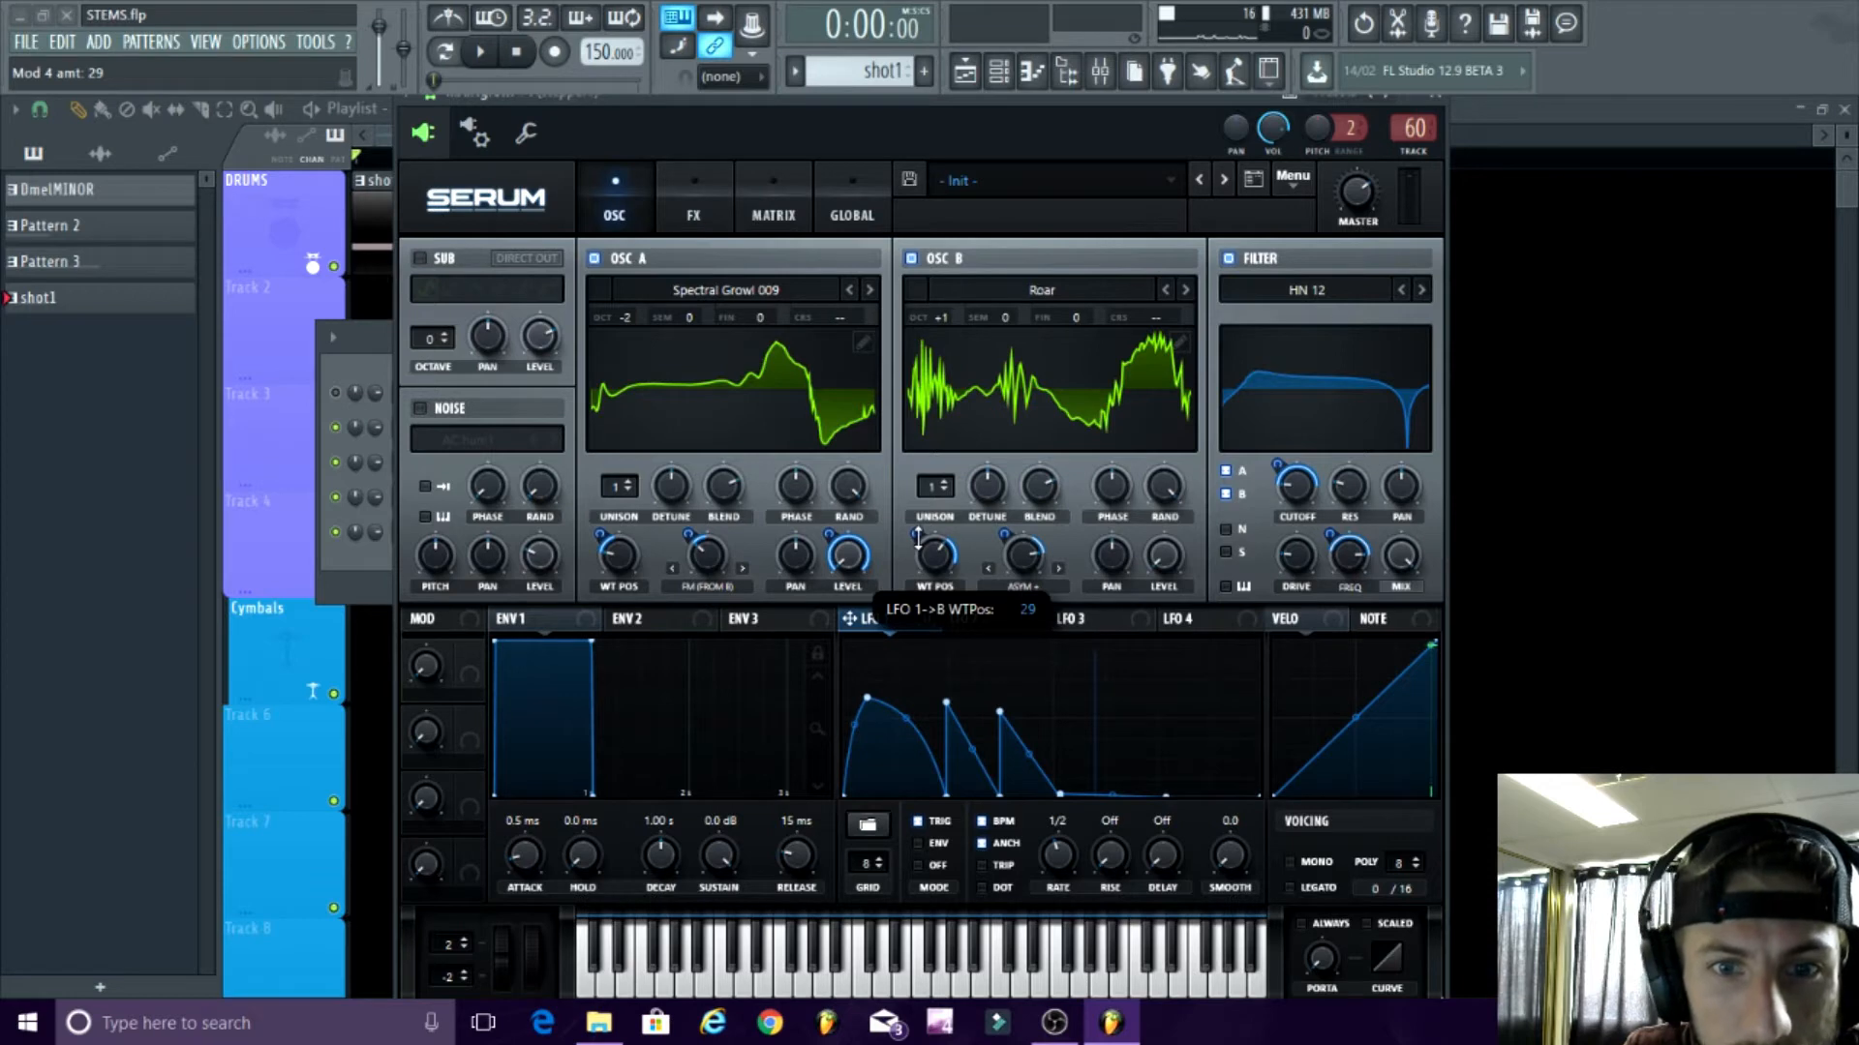
# - Keep Asym + as OSC B's warp mode and adjust its warp control
pyautogui.click(1026, 587)
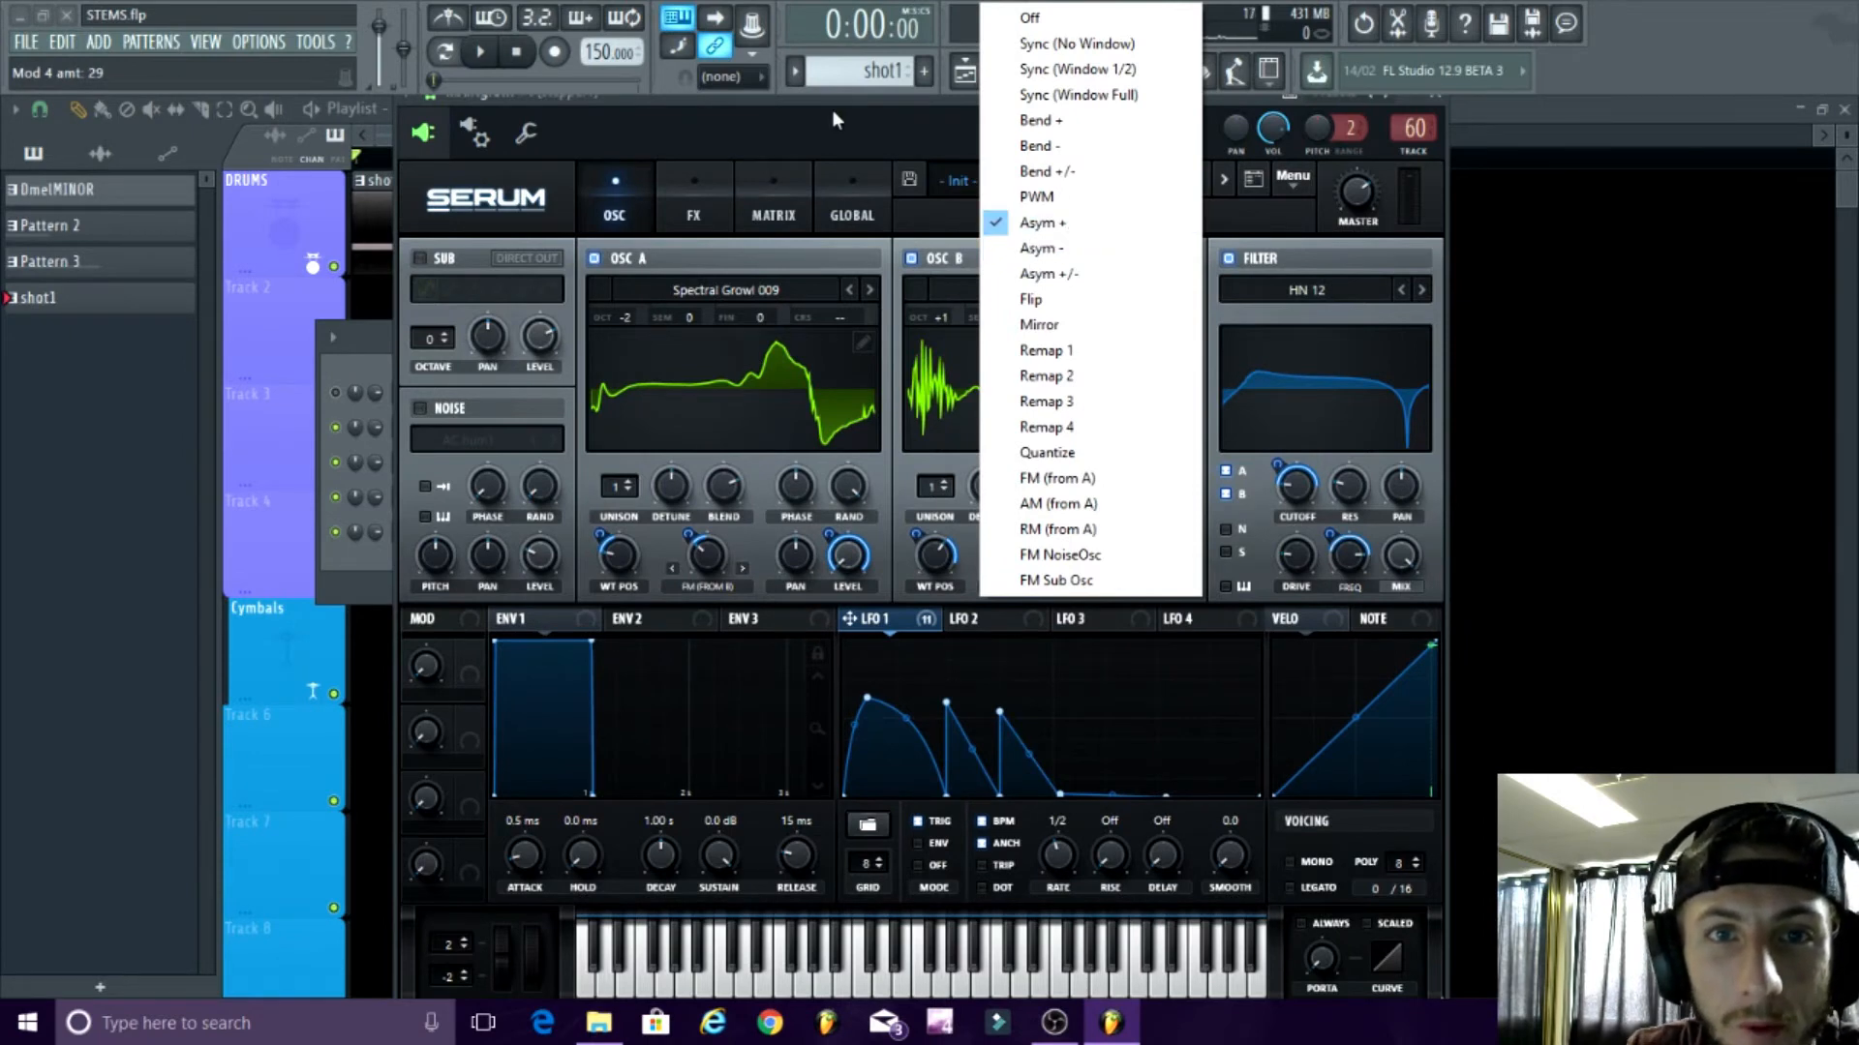
pyautogui.click(1043, 226)
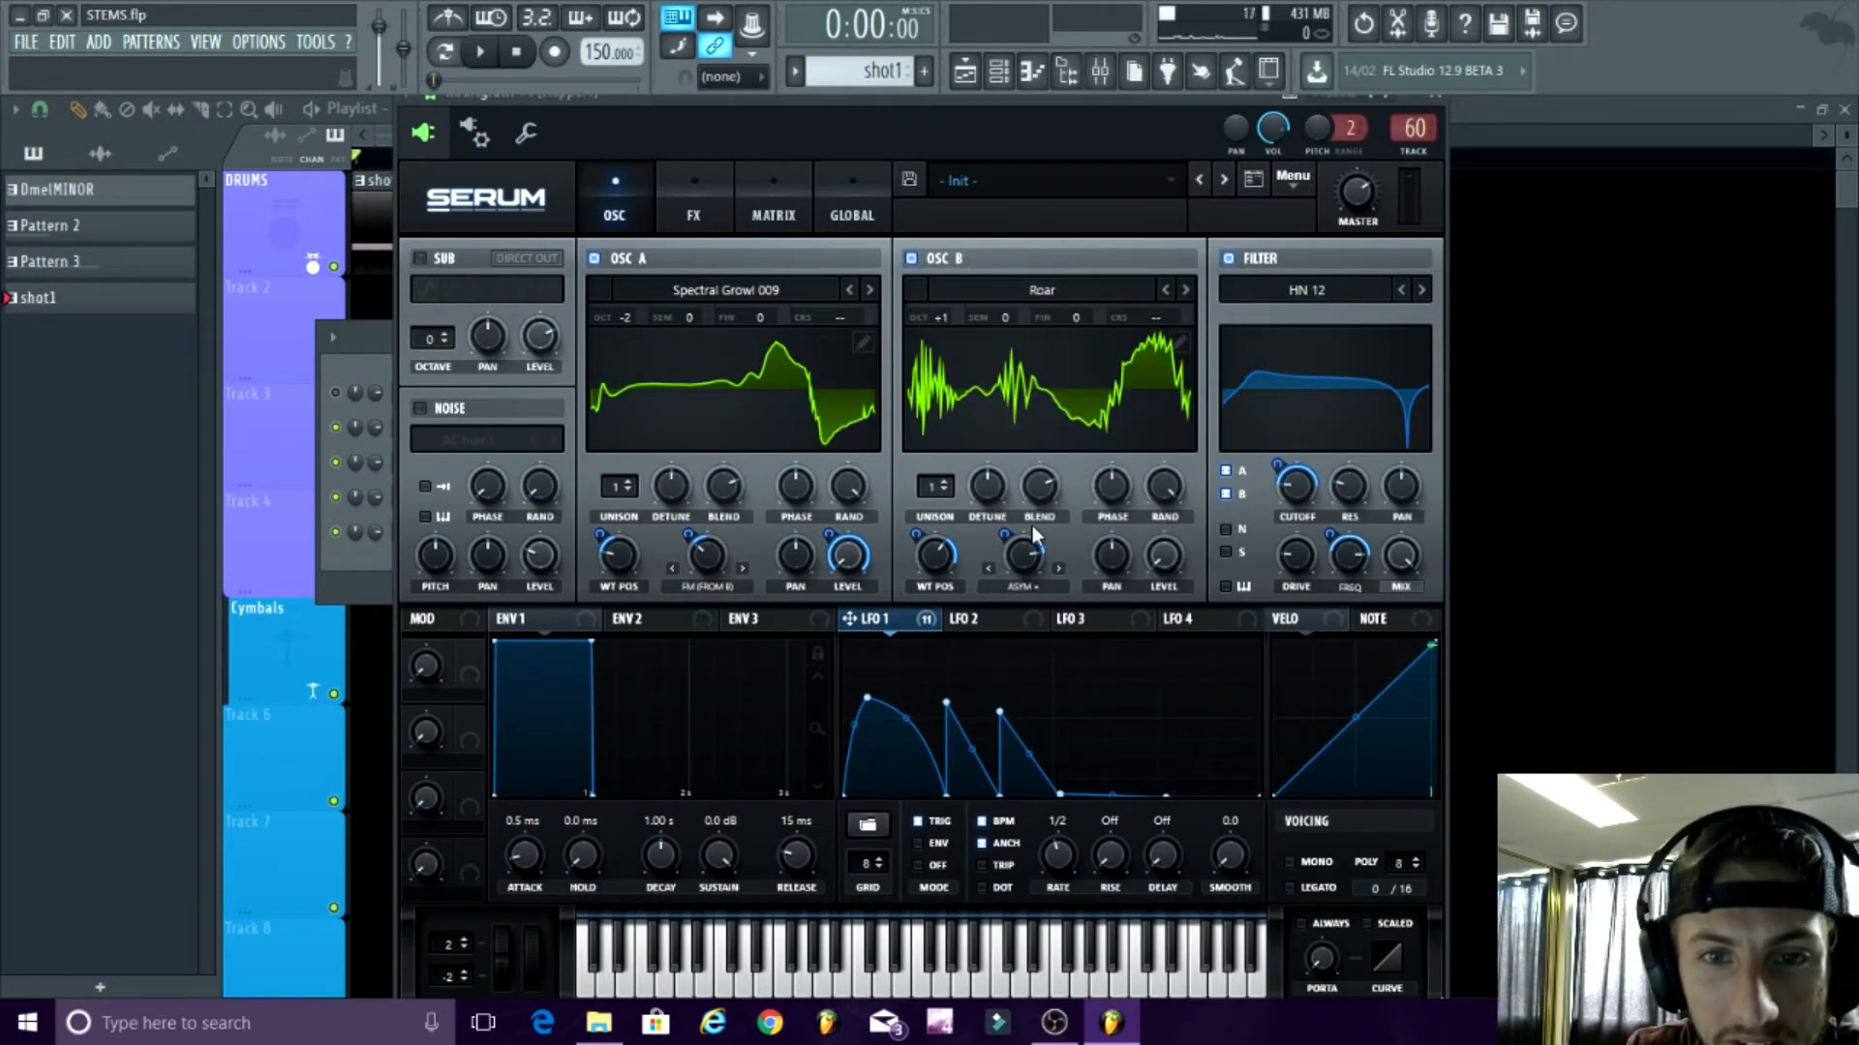
pyautogui.moveTo(1013, 563); pyautogui.dragTo(1007, 541)
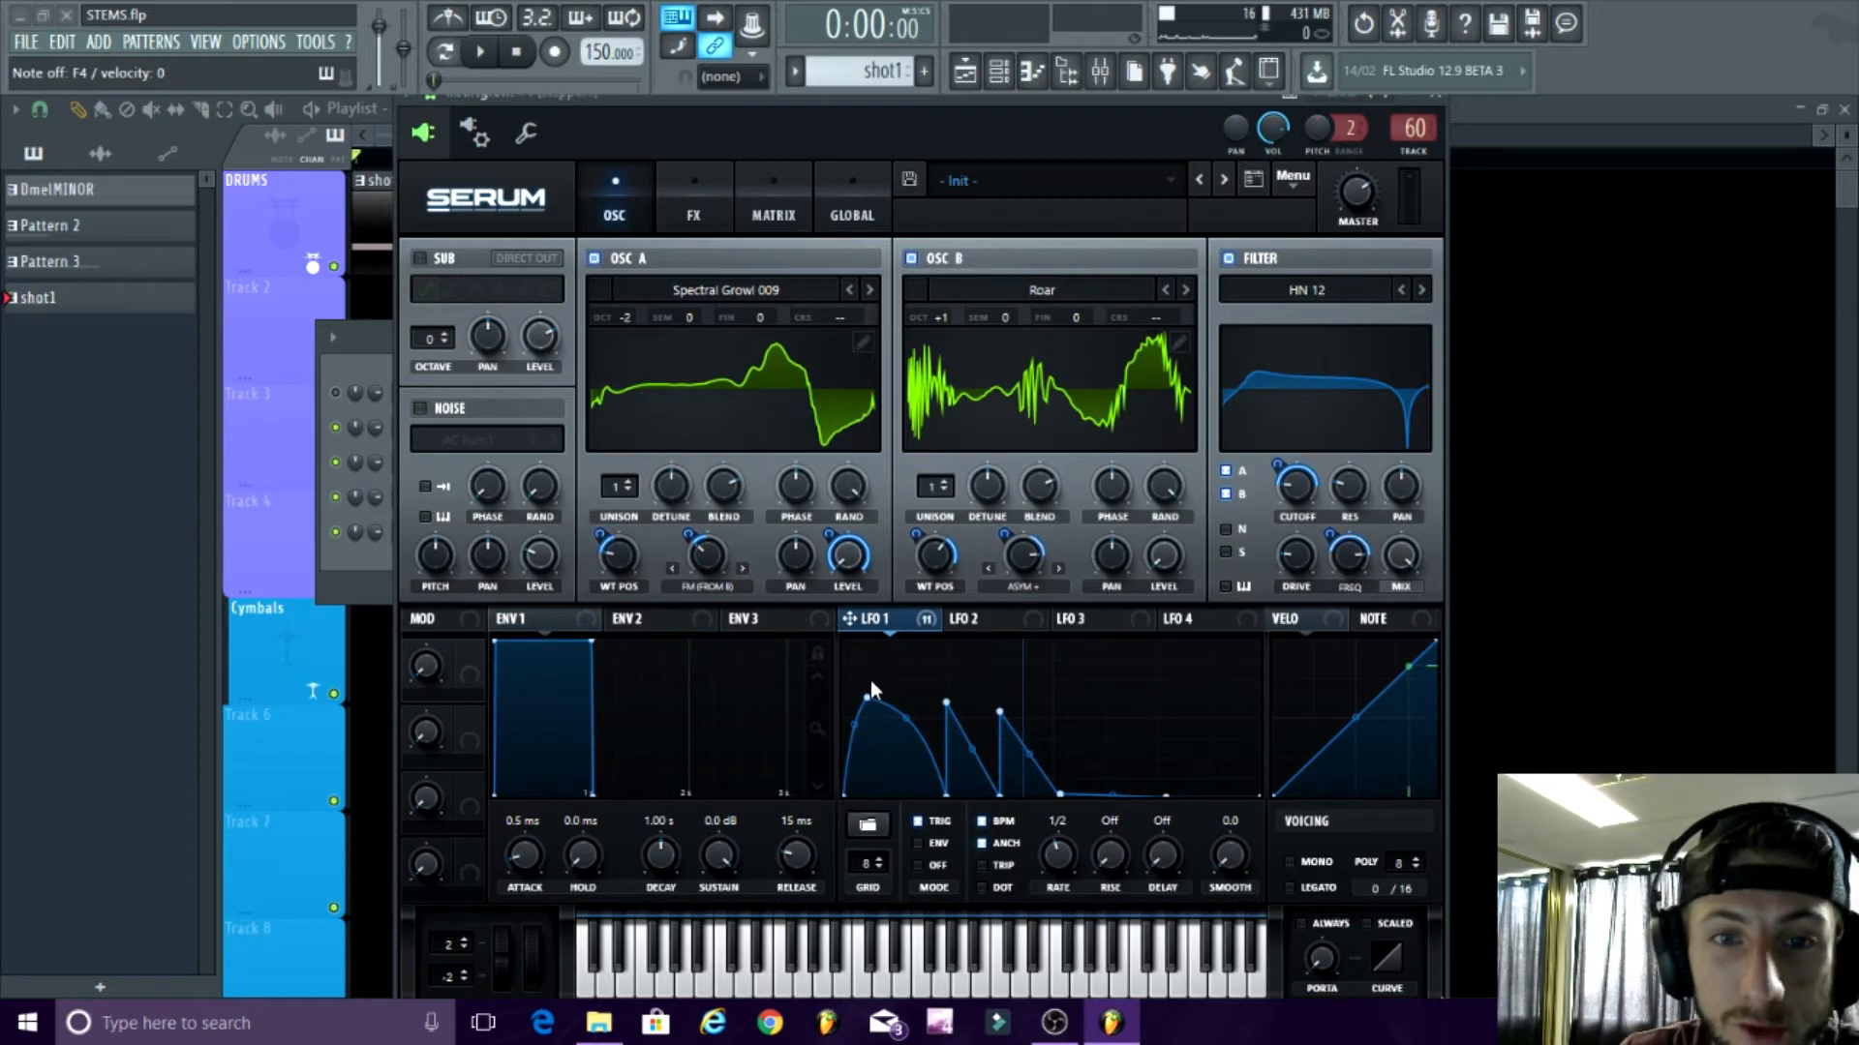
# - Bypass and re-enable the filter to compare the sound, keeping HN 12 as its type
pyautogui.click(1229, 260)
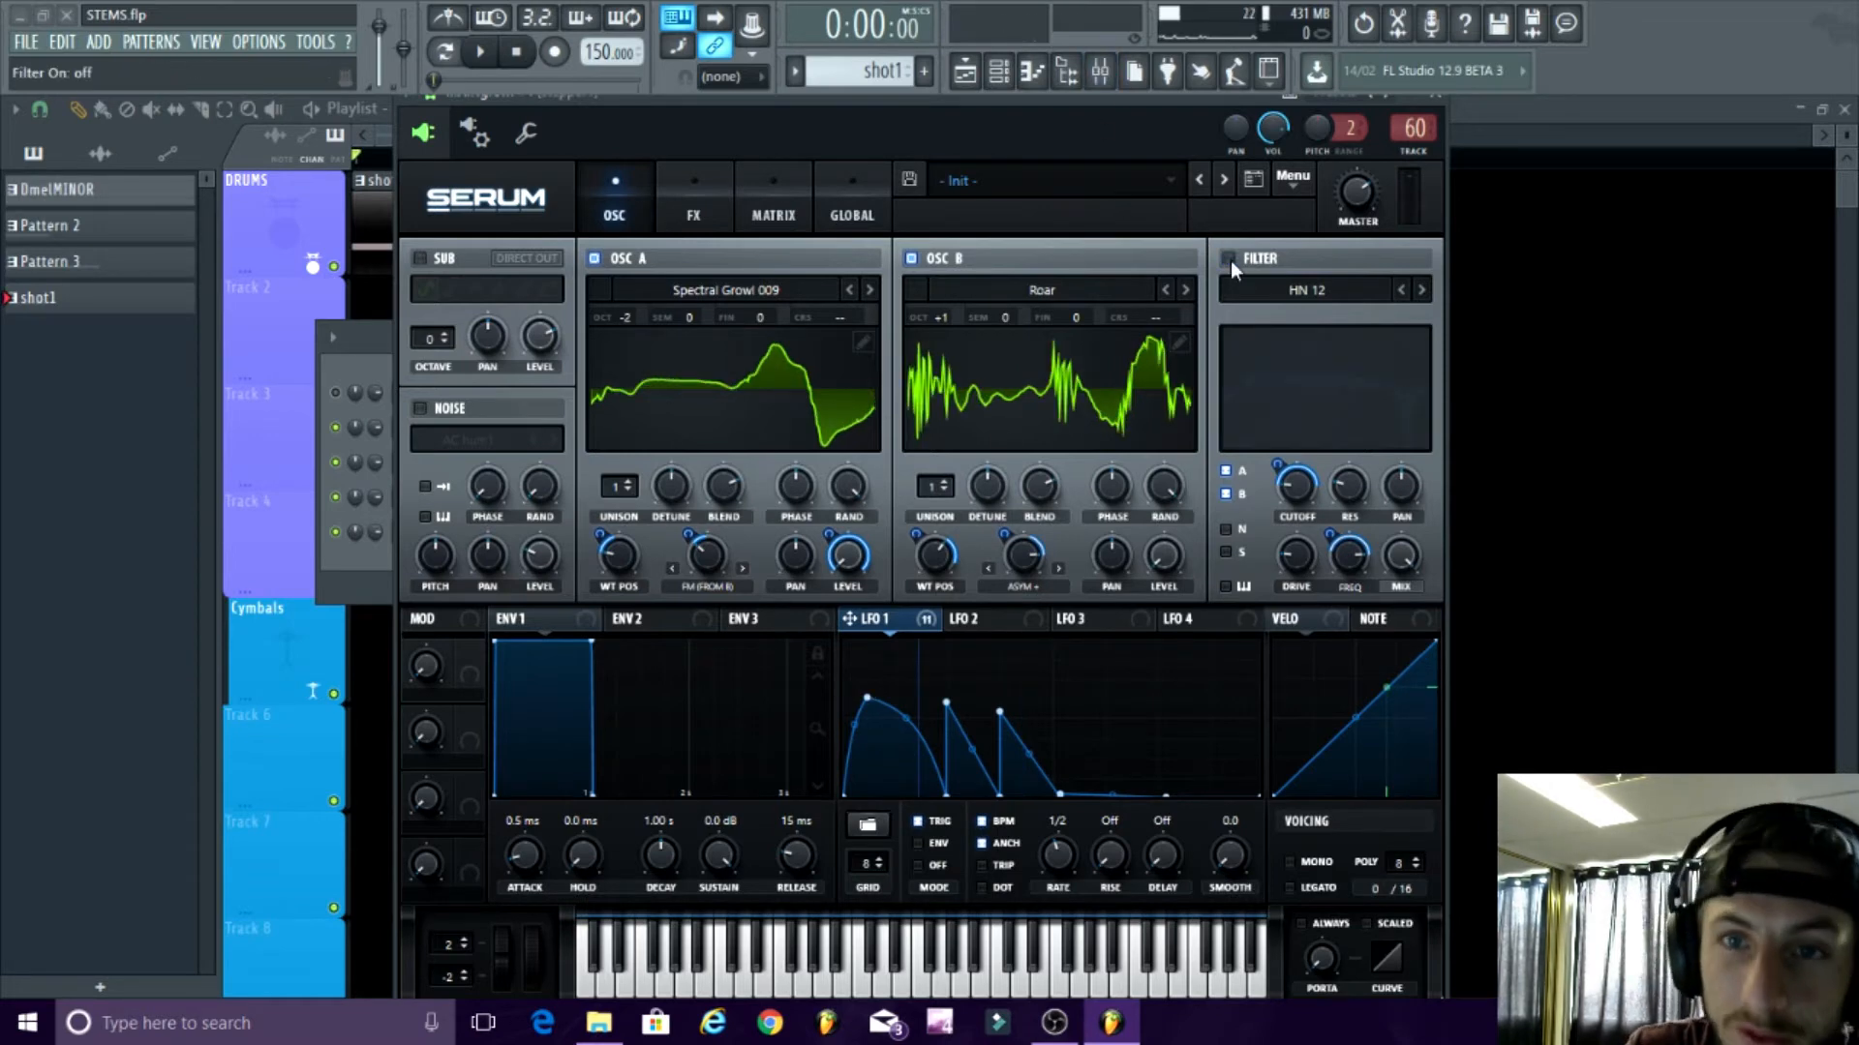
pyautogui.click(1227, 258)
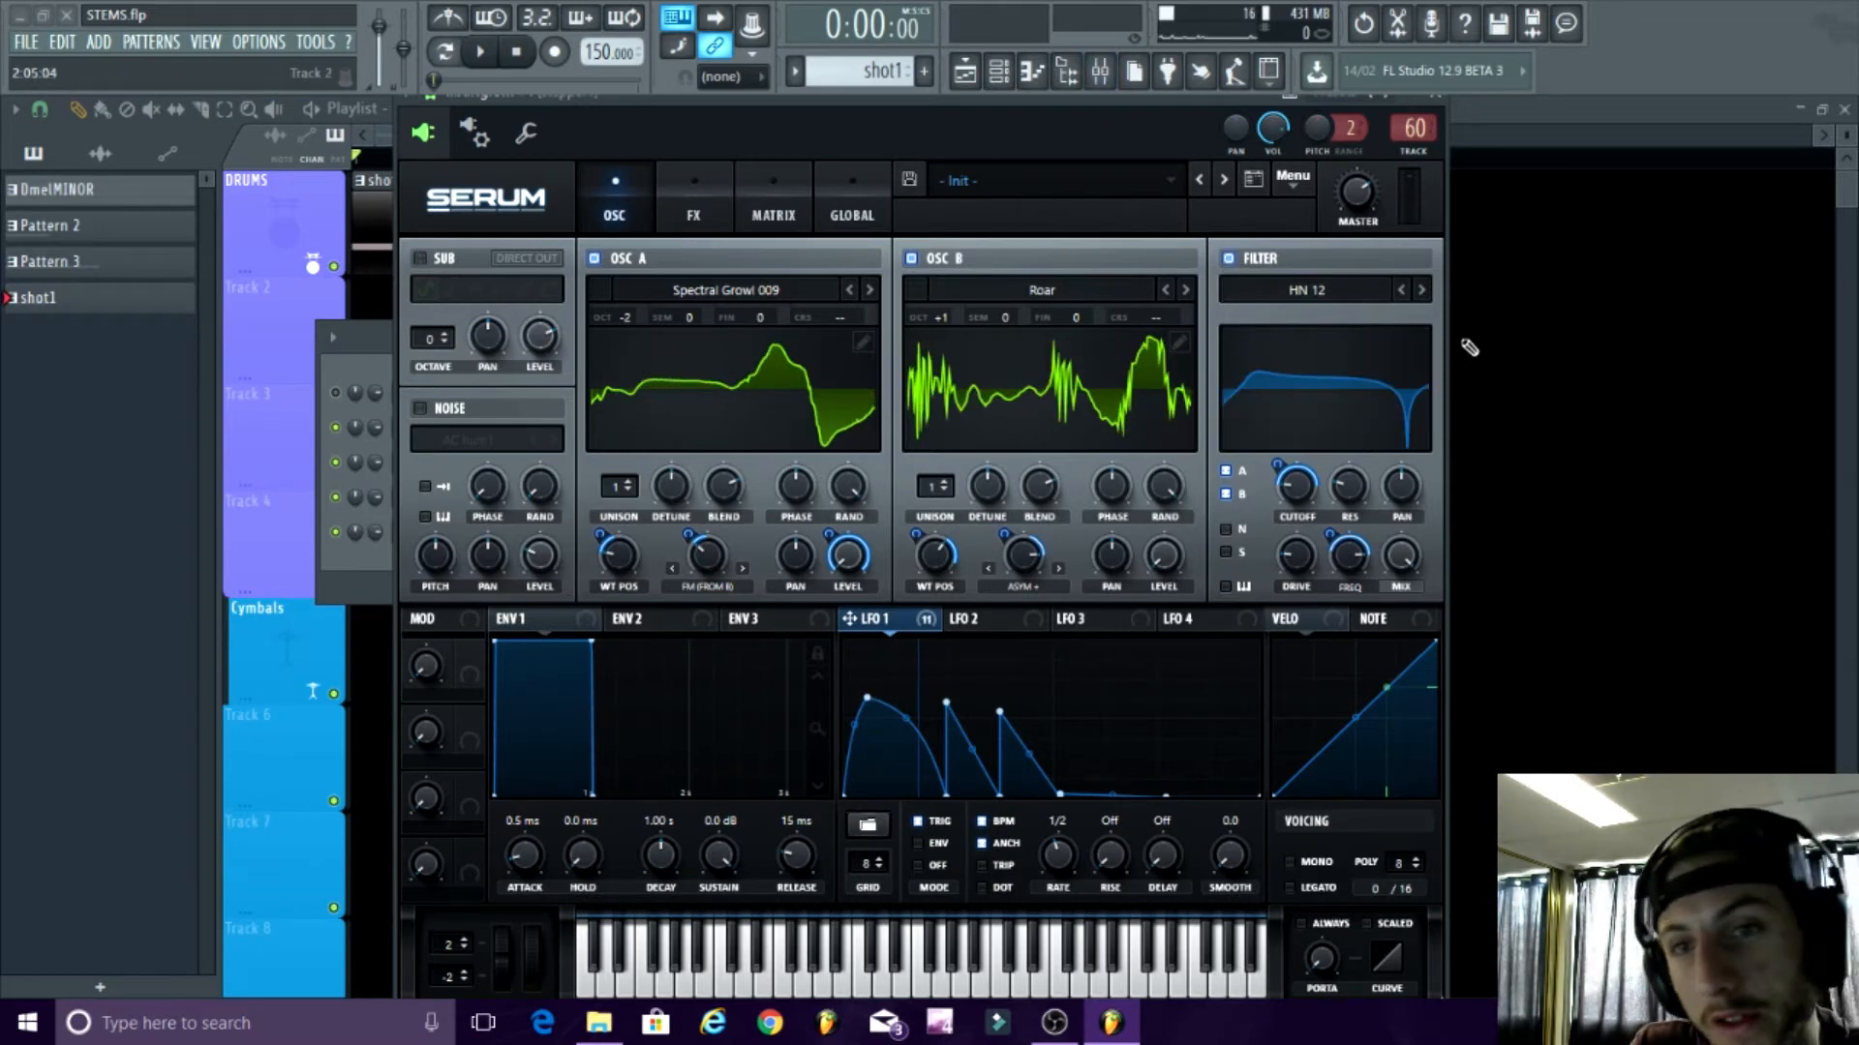
pyautogui.click(1347, 293)
pyautogui.click(1145, 121)
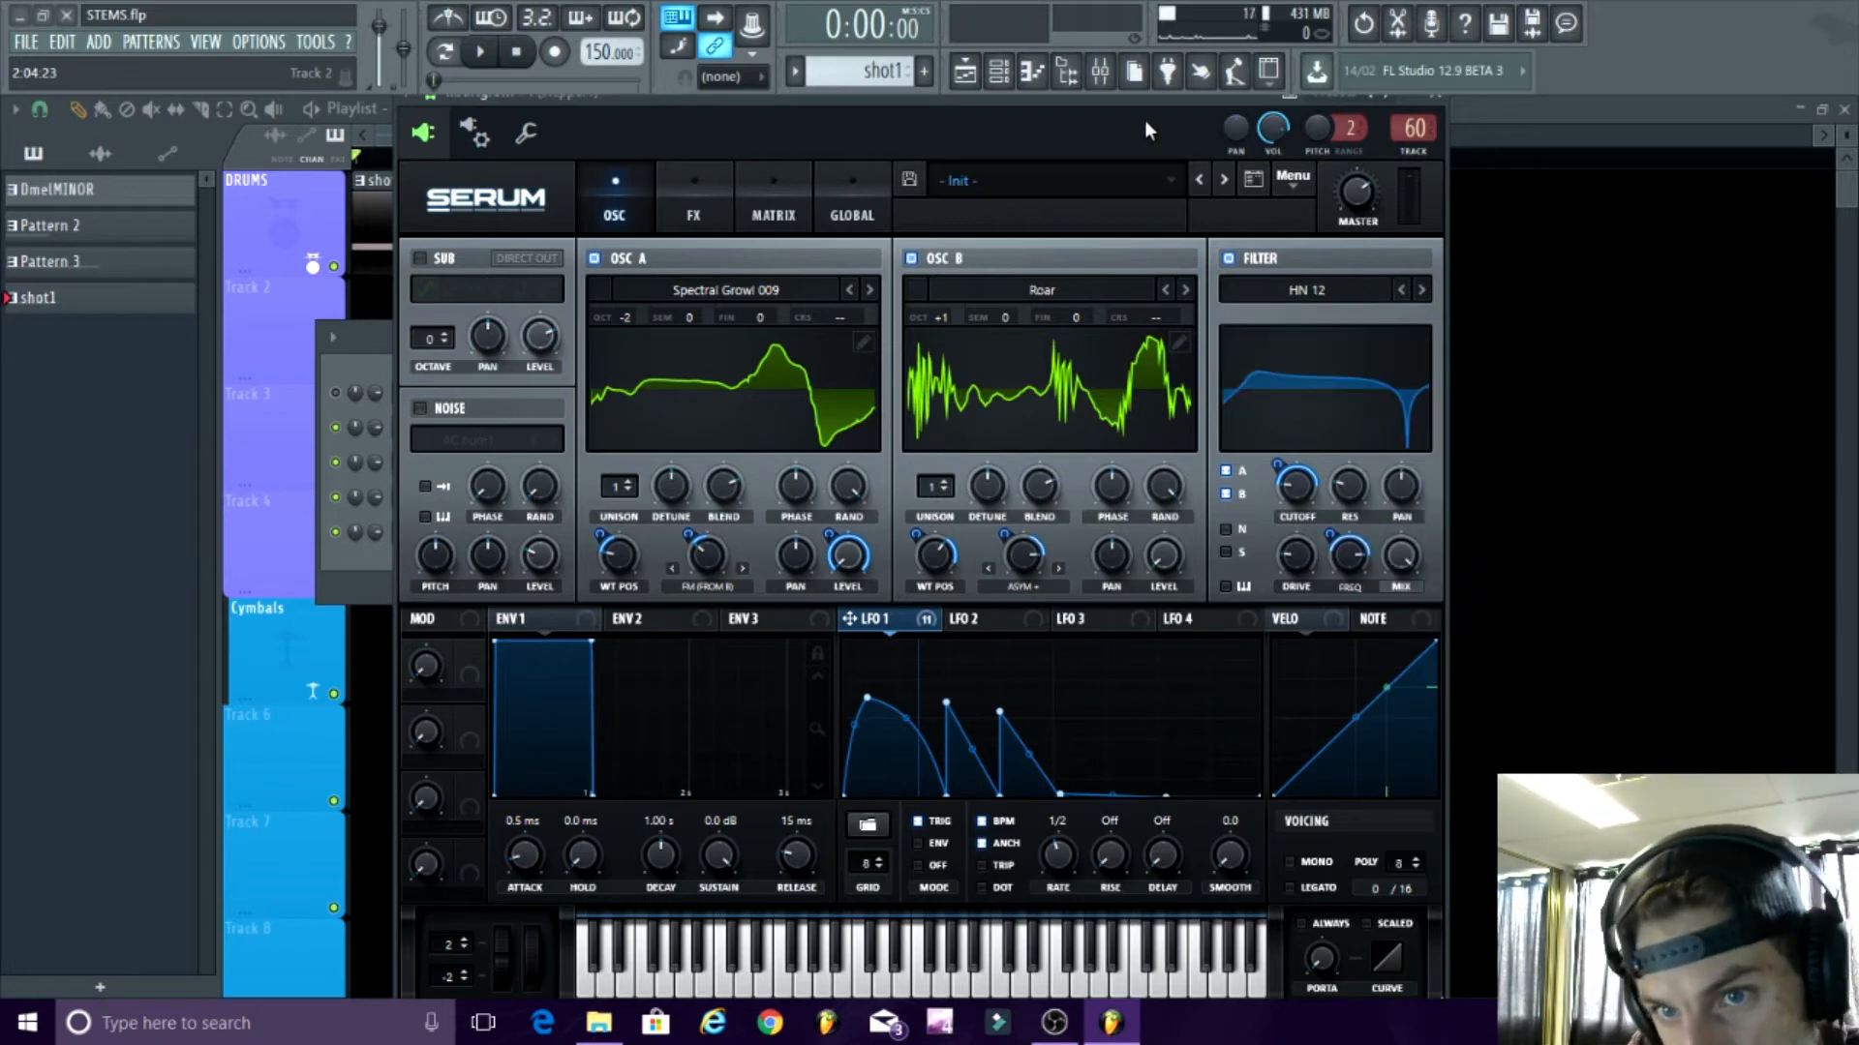
# - Remove OSC A and OSC B from the filter routing and route both through it again
pyautogui.click(1226, 471)
pyautogui.click(1225, 494)
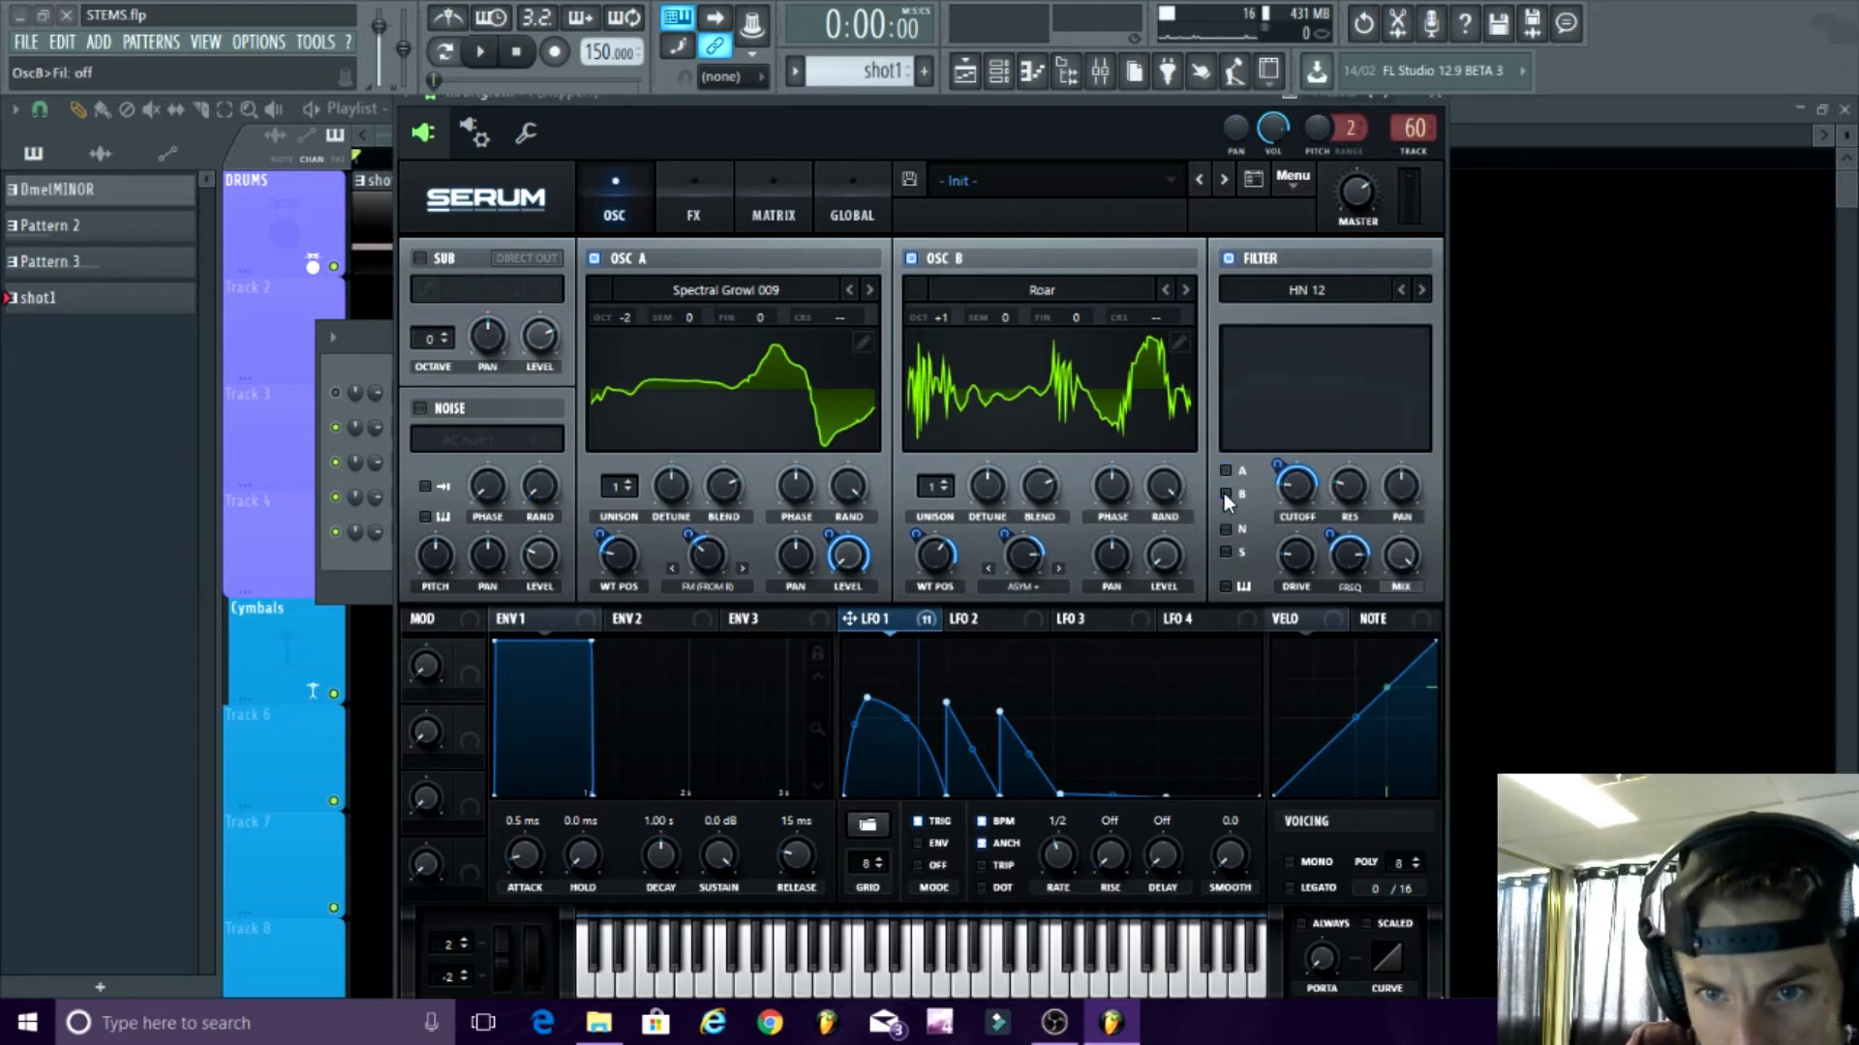
pyautogui.click(1227, 470)
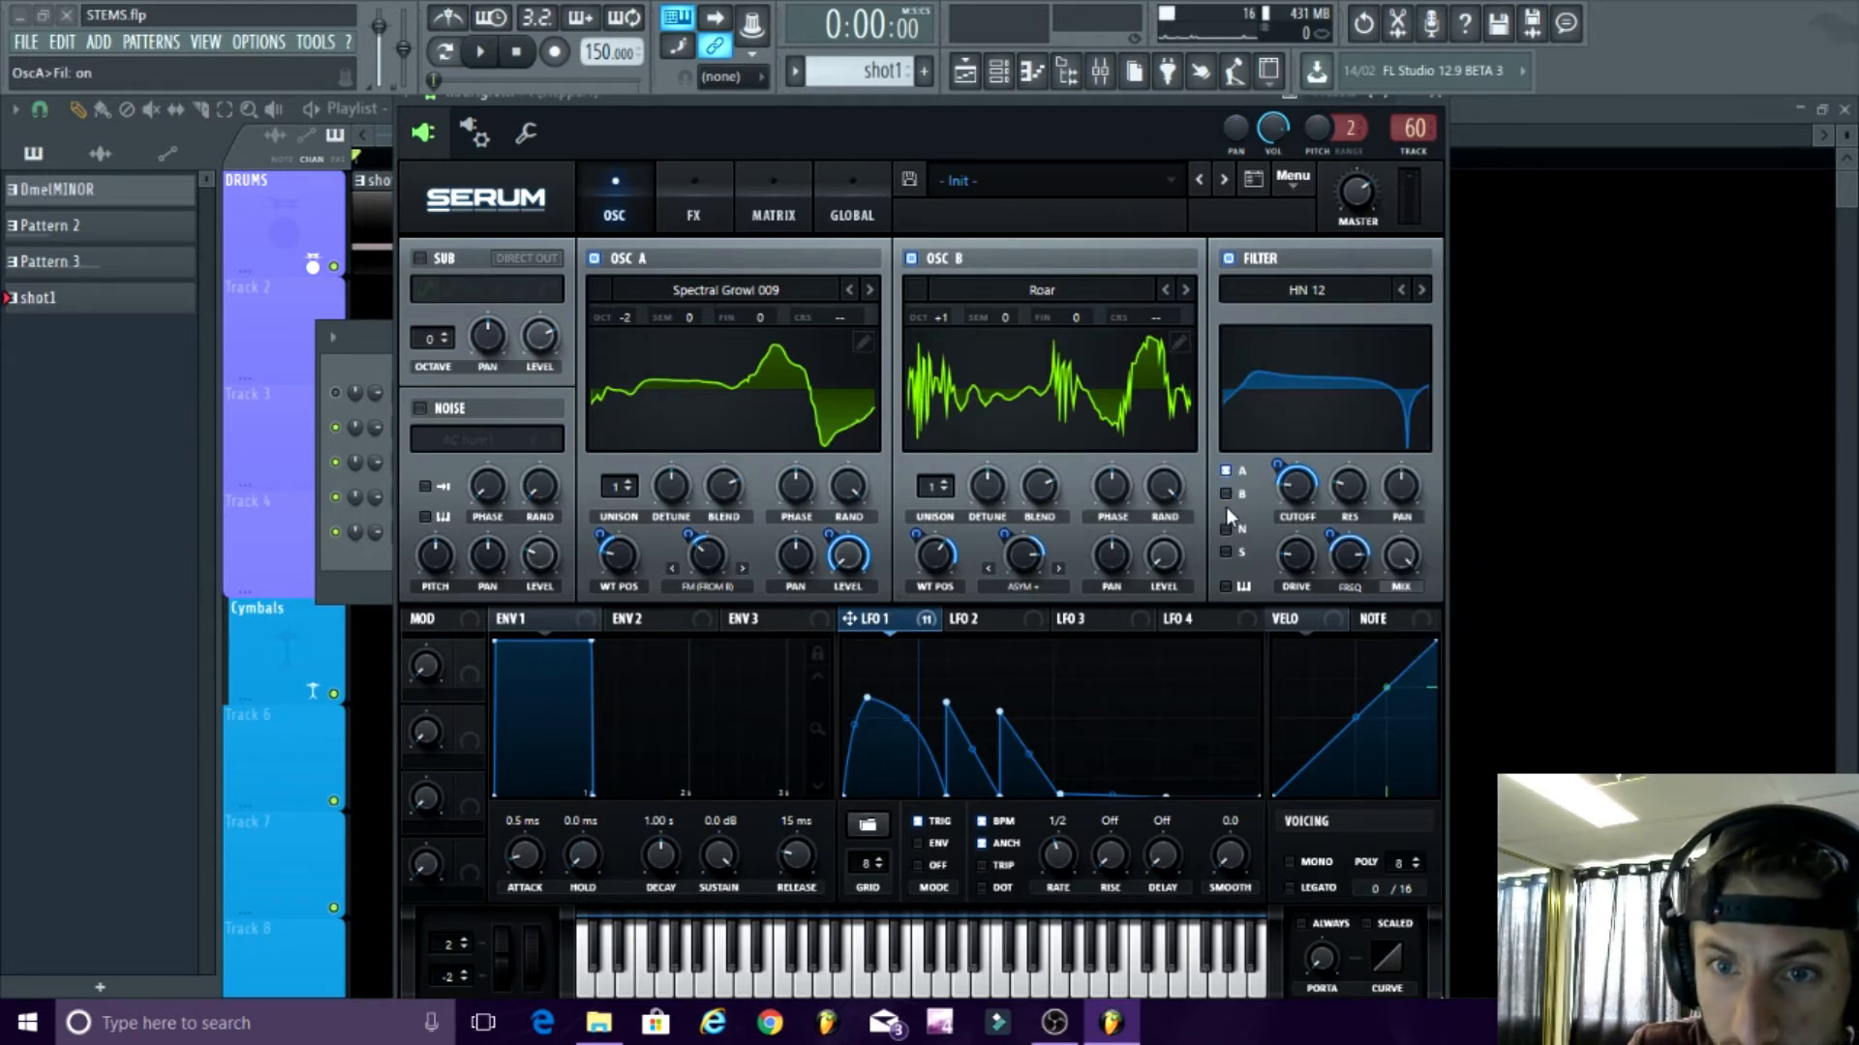
pyautogui.click(1224, 494)
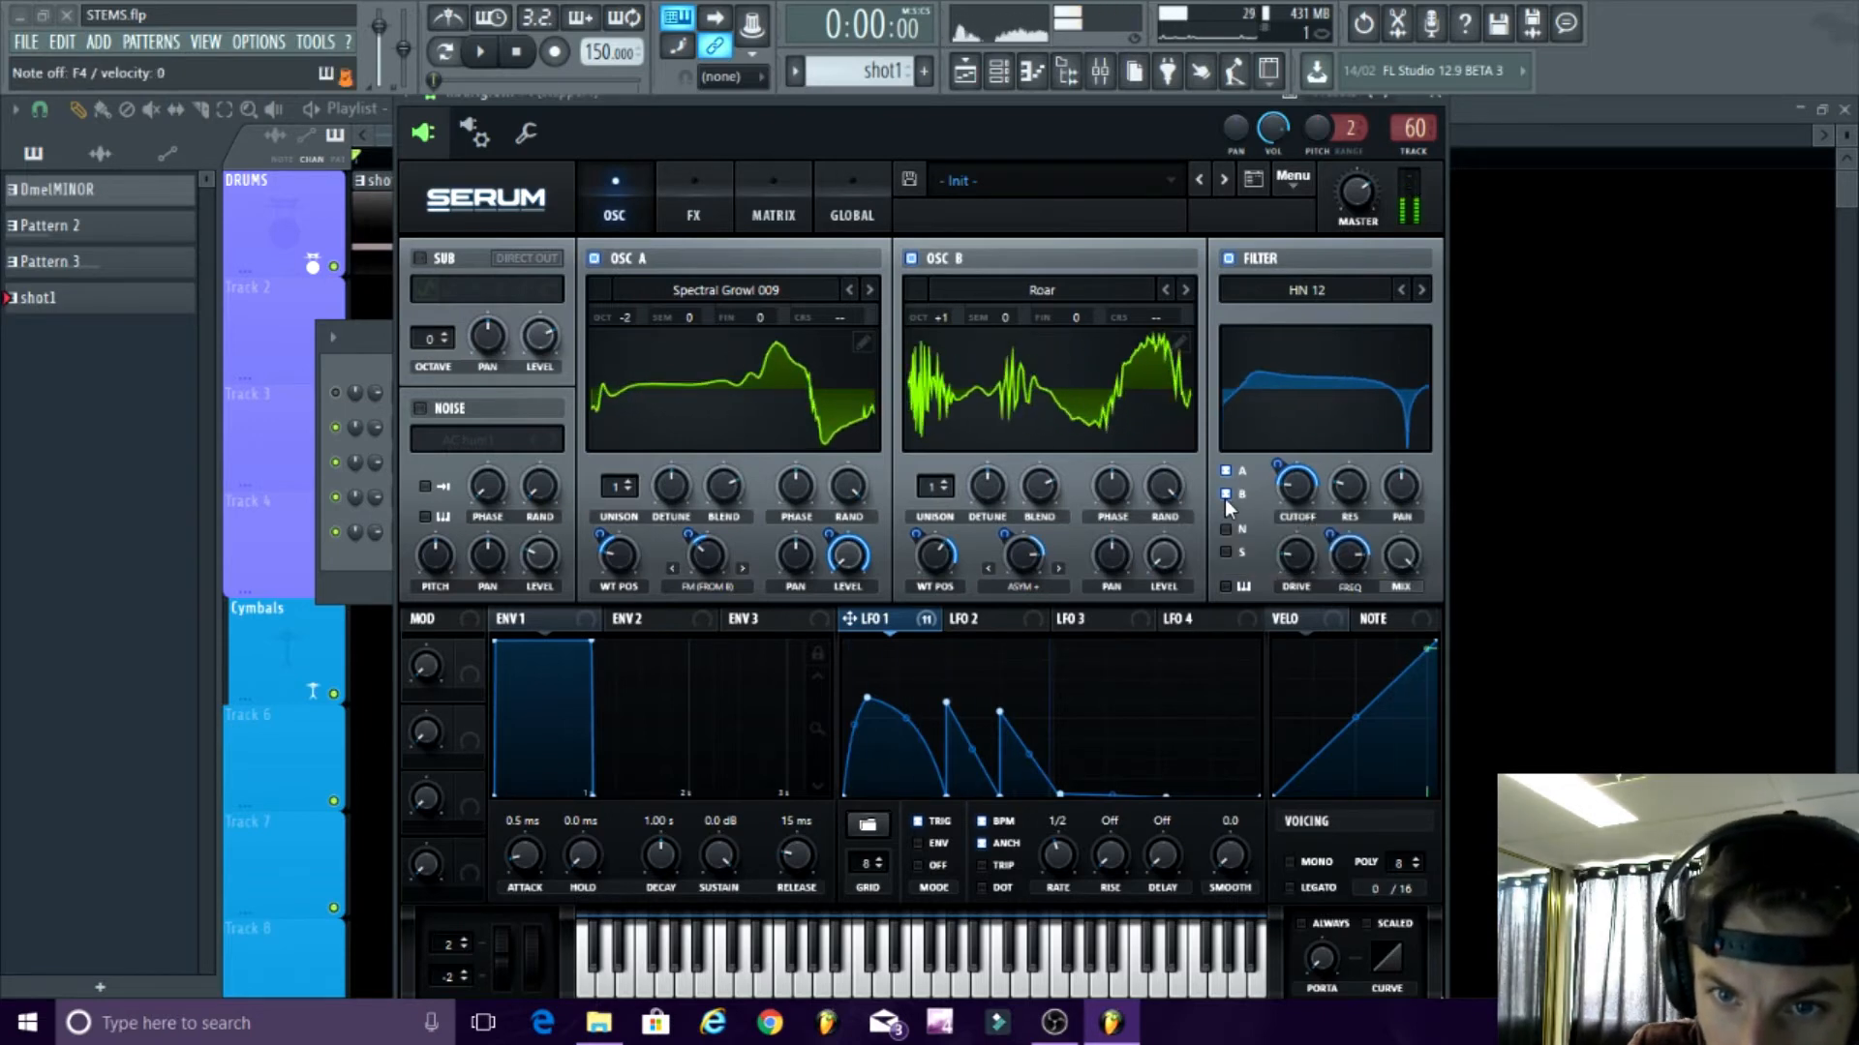
# - Check LFO 1's destinations and vary its filter cutoff modulation amount between 19 and 68 while auditioning the growl
pyautogui.click(1303, 486)
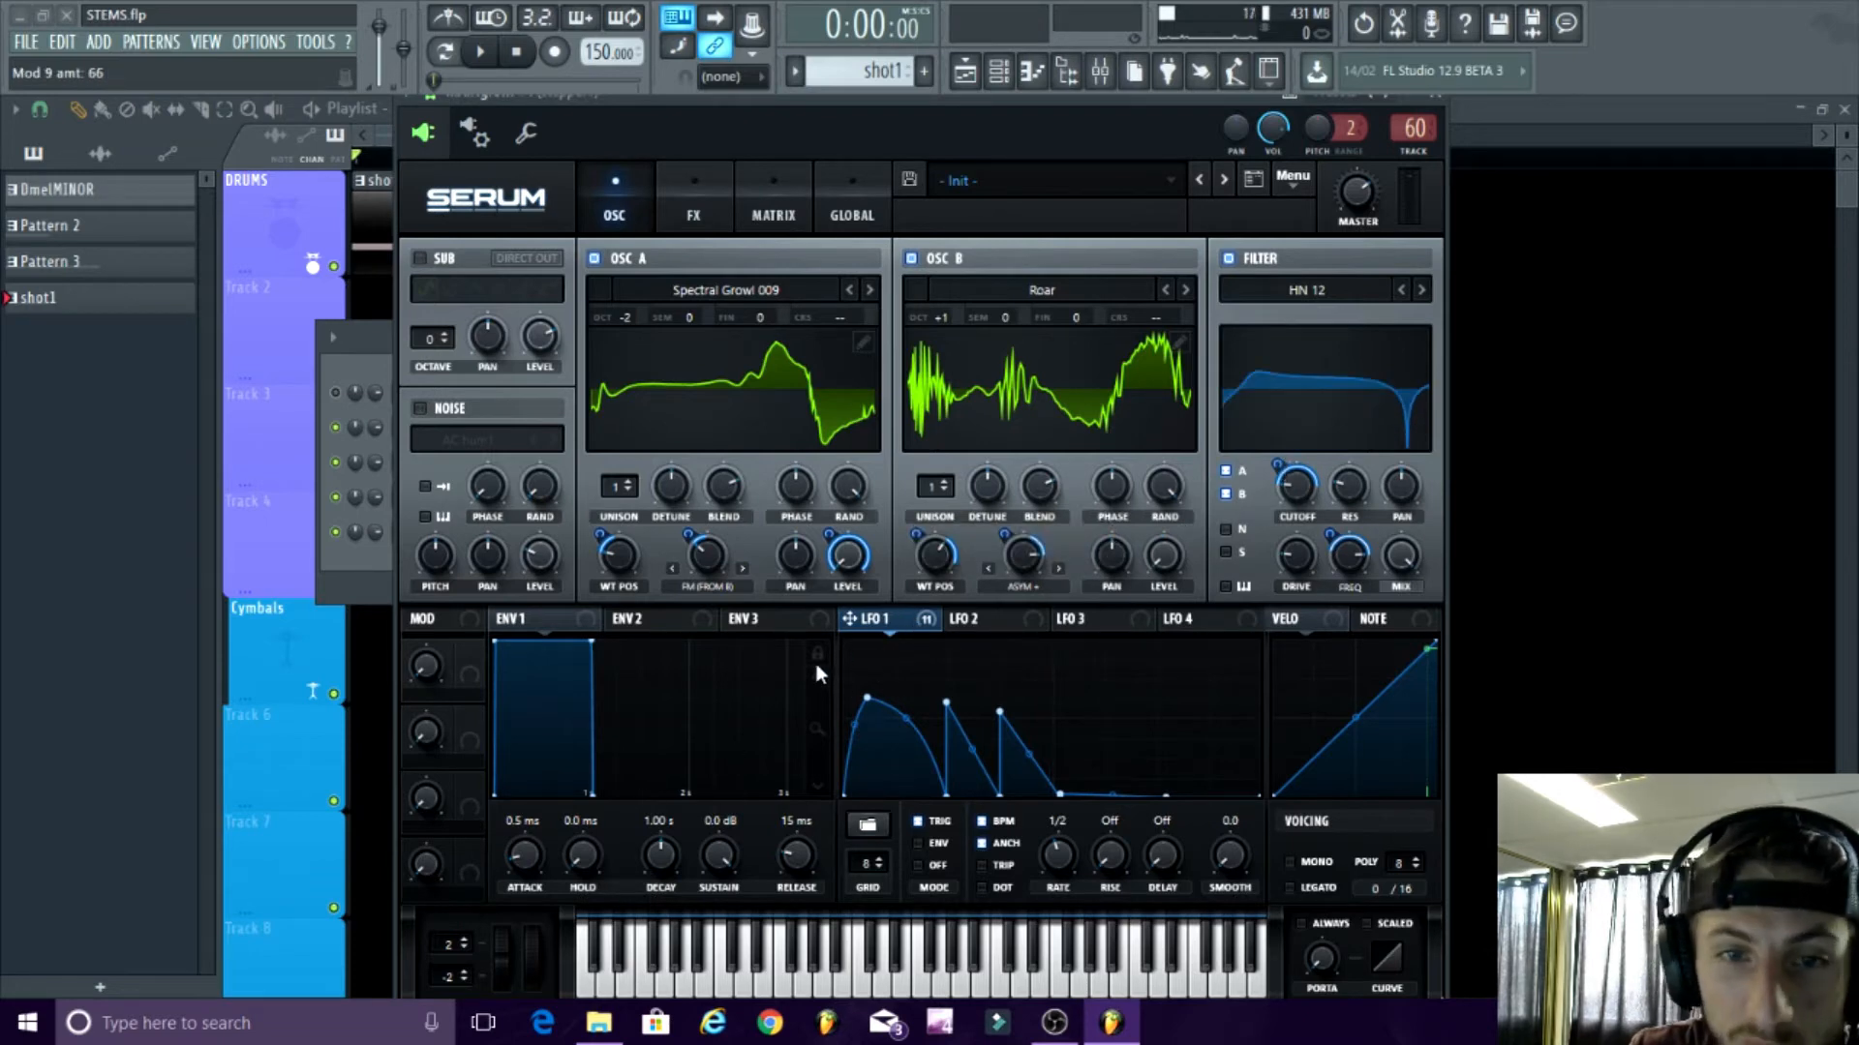
pyautogui.moveTo(919, 625)
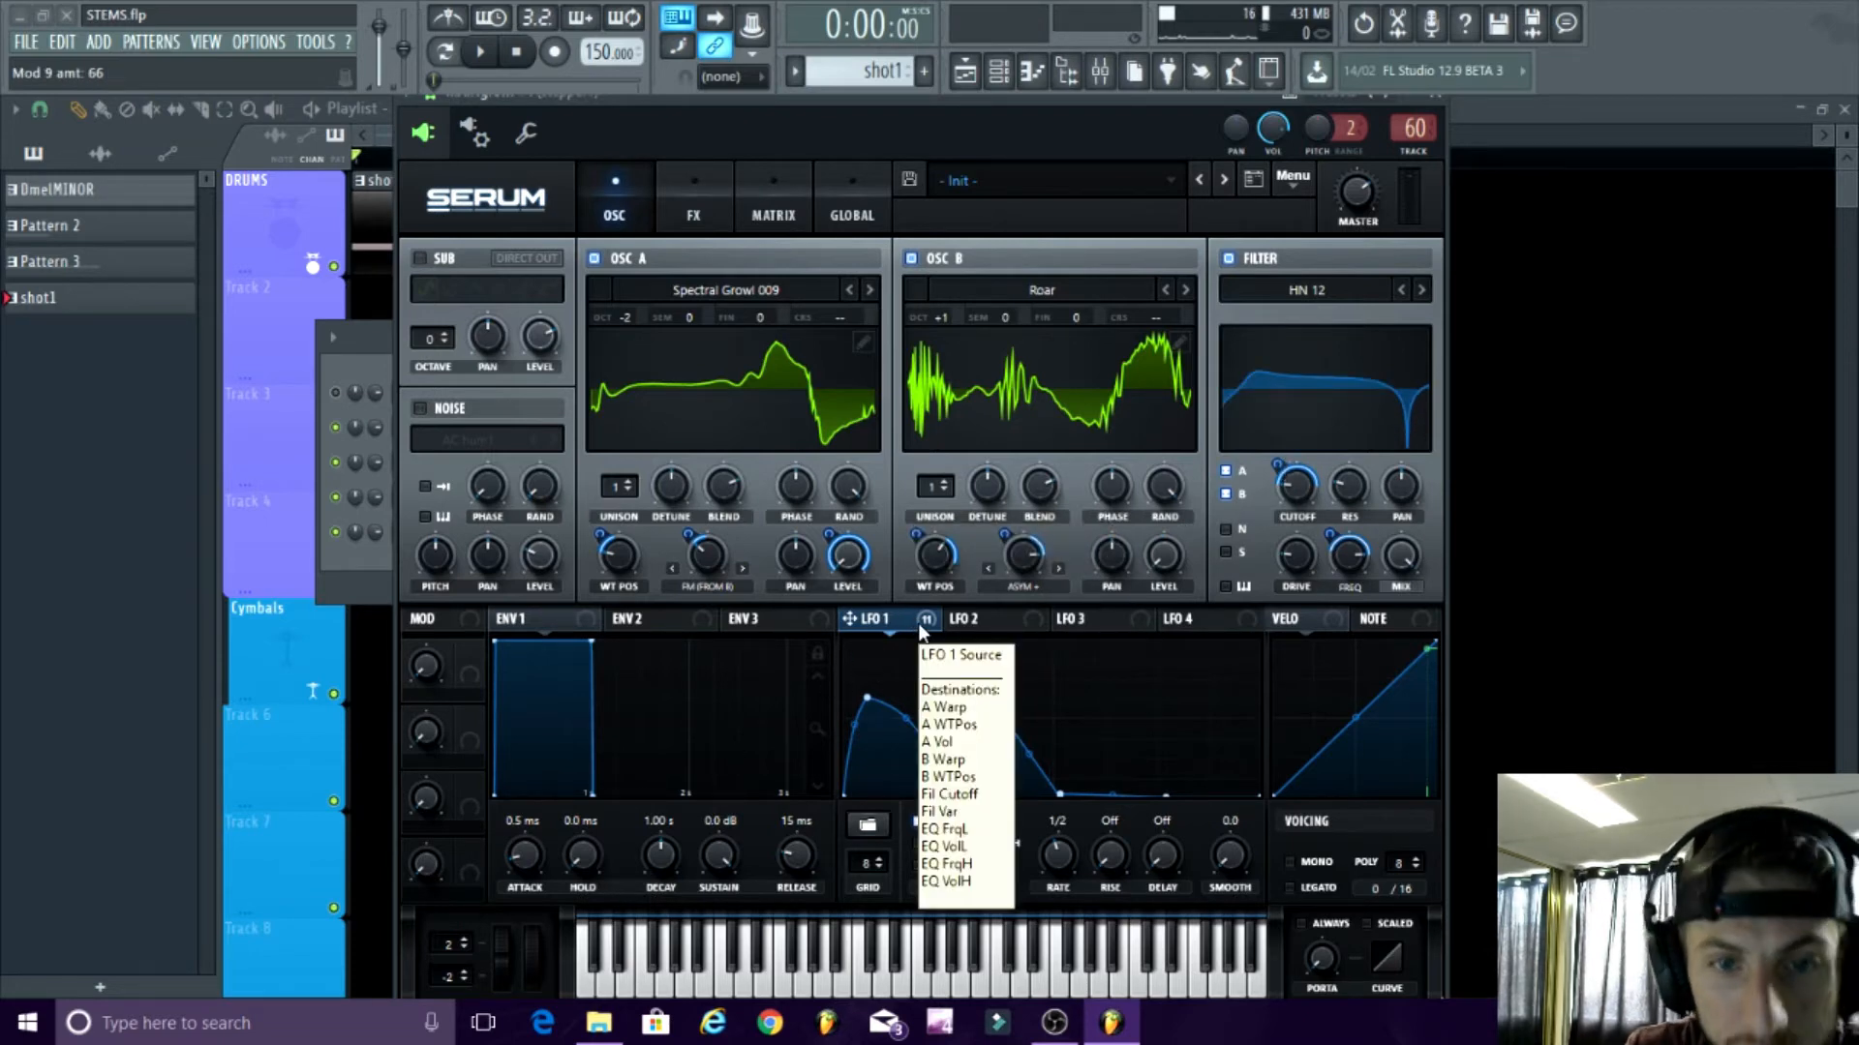
pyautogui.moveTo(1288, 455)
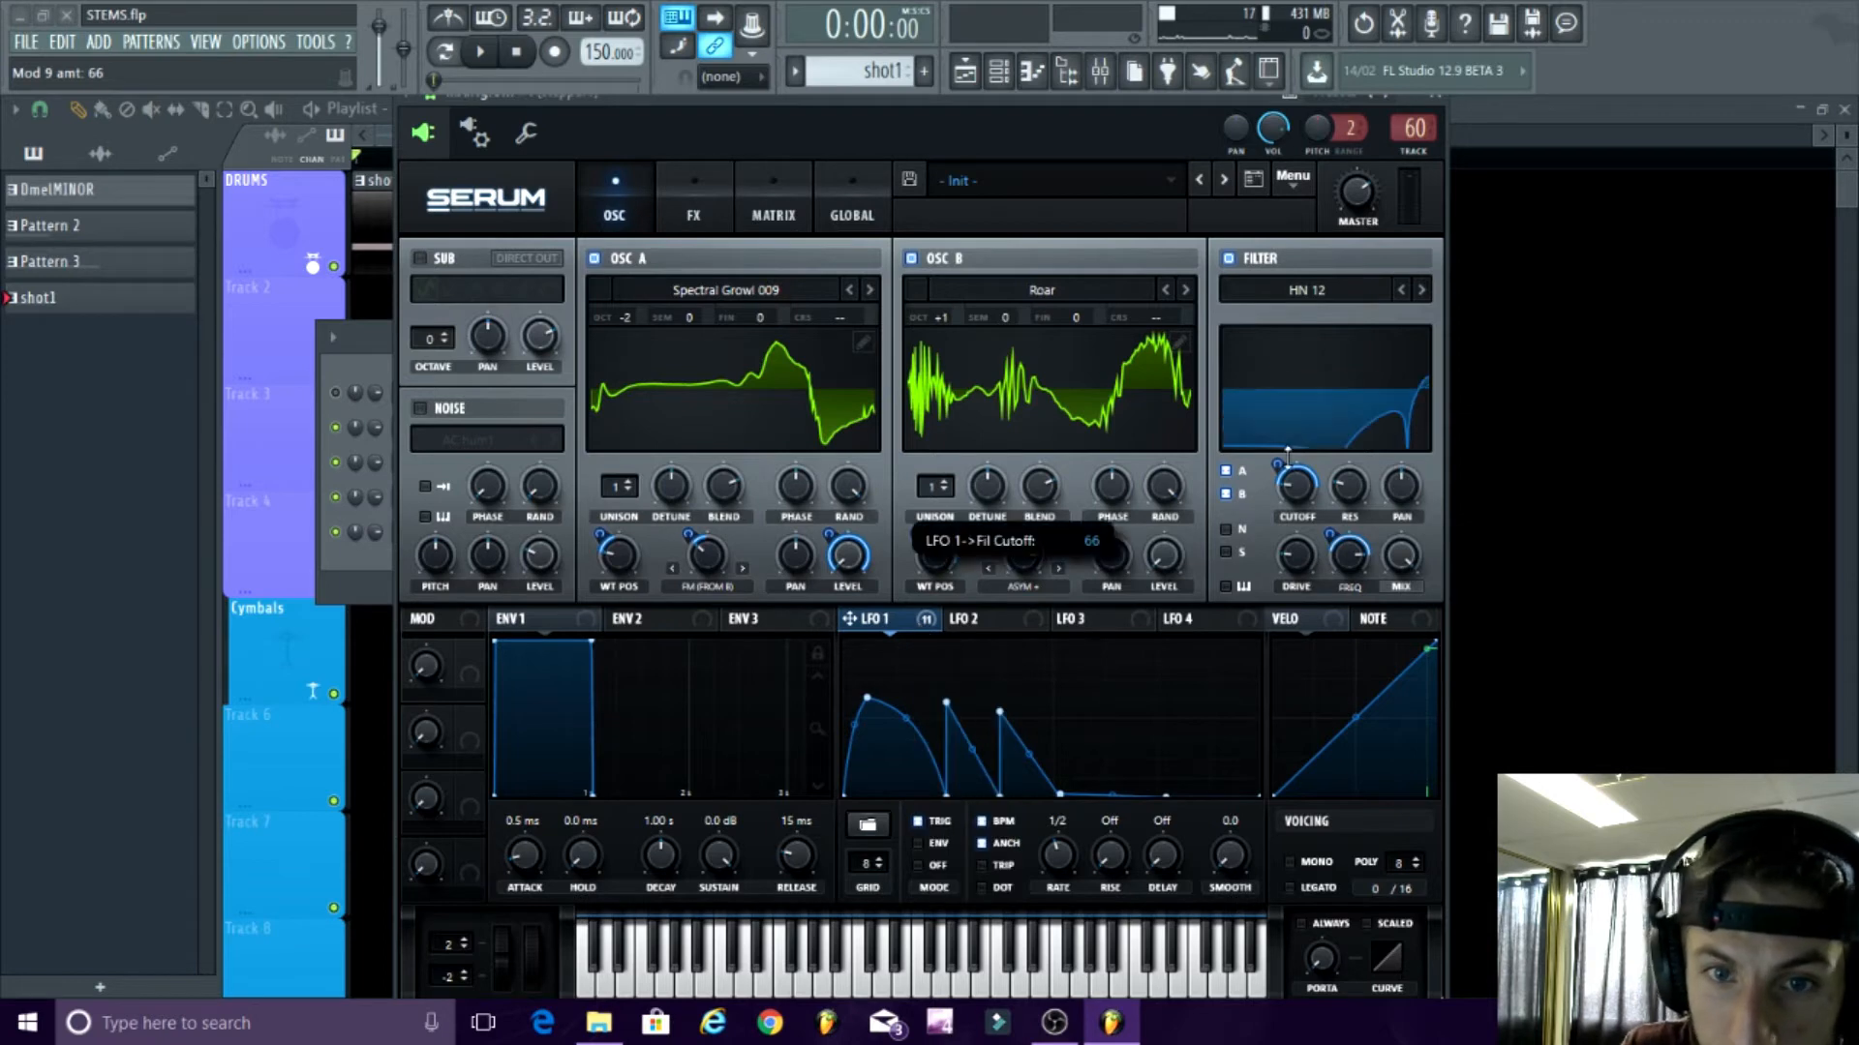
pyautogui.moveTo(1279, 471)
pyautogui.mouseDown()
pyautogui.moveTo(1295, 443)
pyautogui.moveTo(1282, 468)
pyautogui.mouseUp()
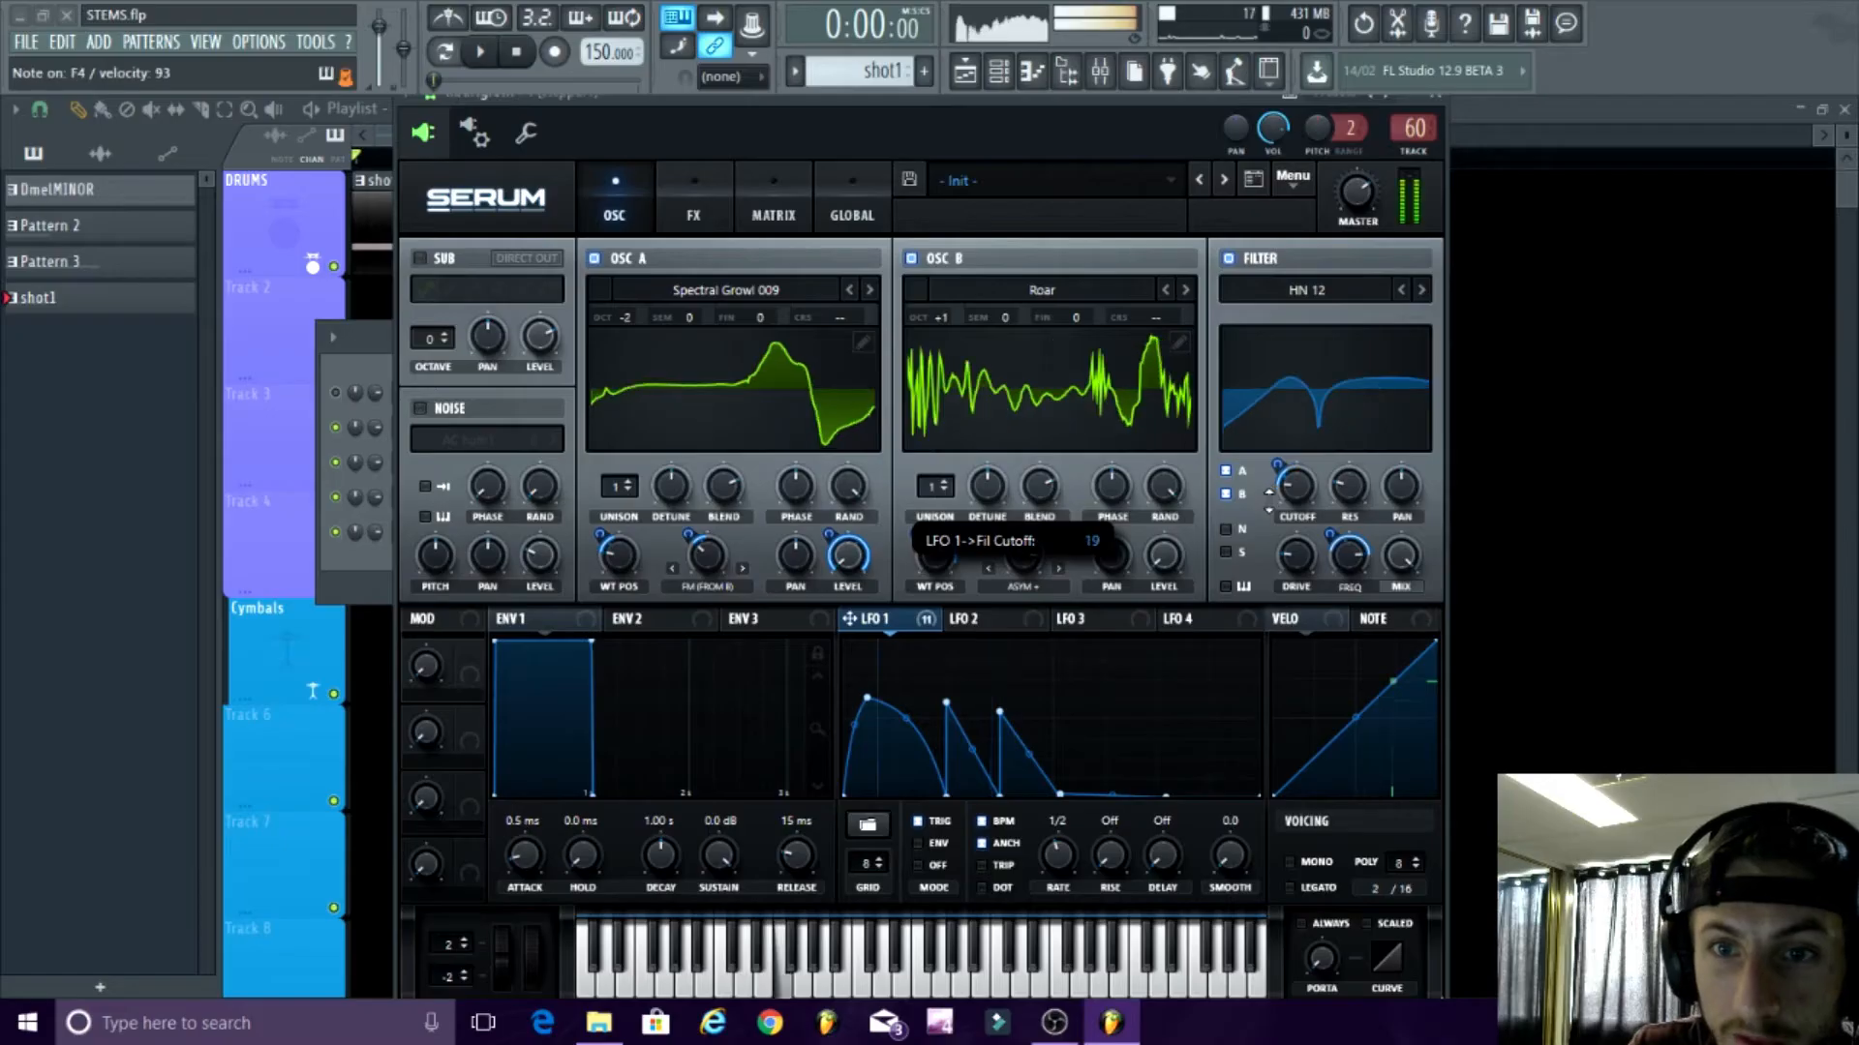
pyautogui.moveTo(1265, 505); pyautogui.dragTo(1285, 455)
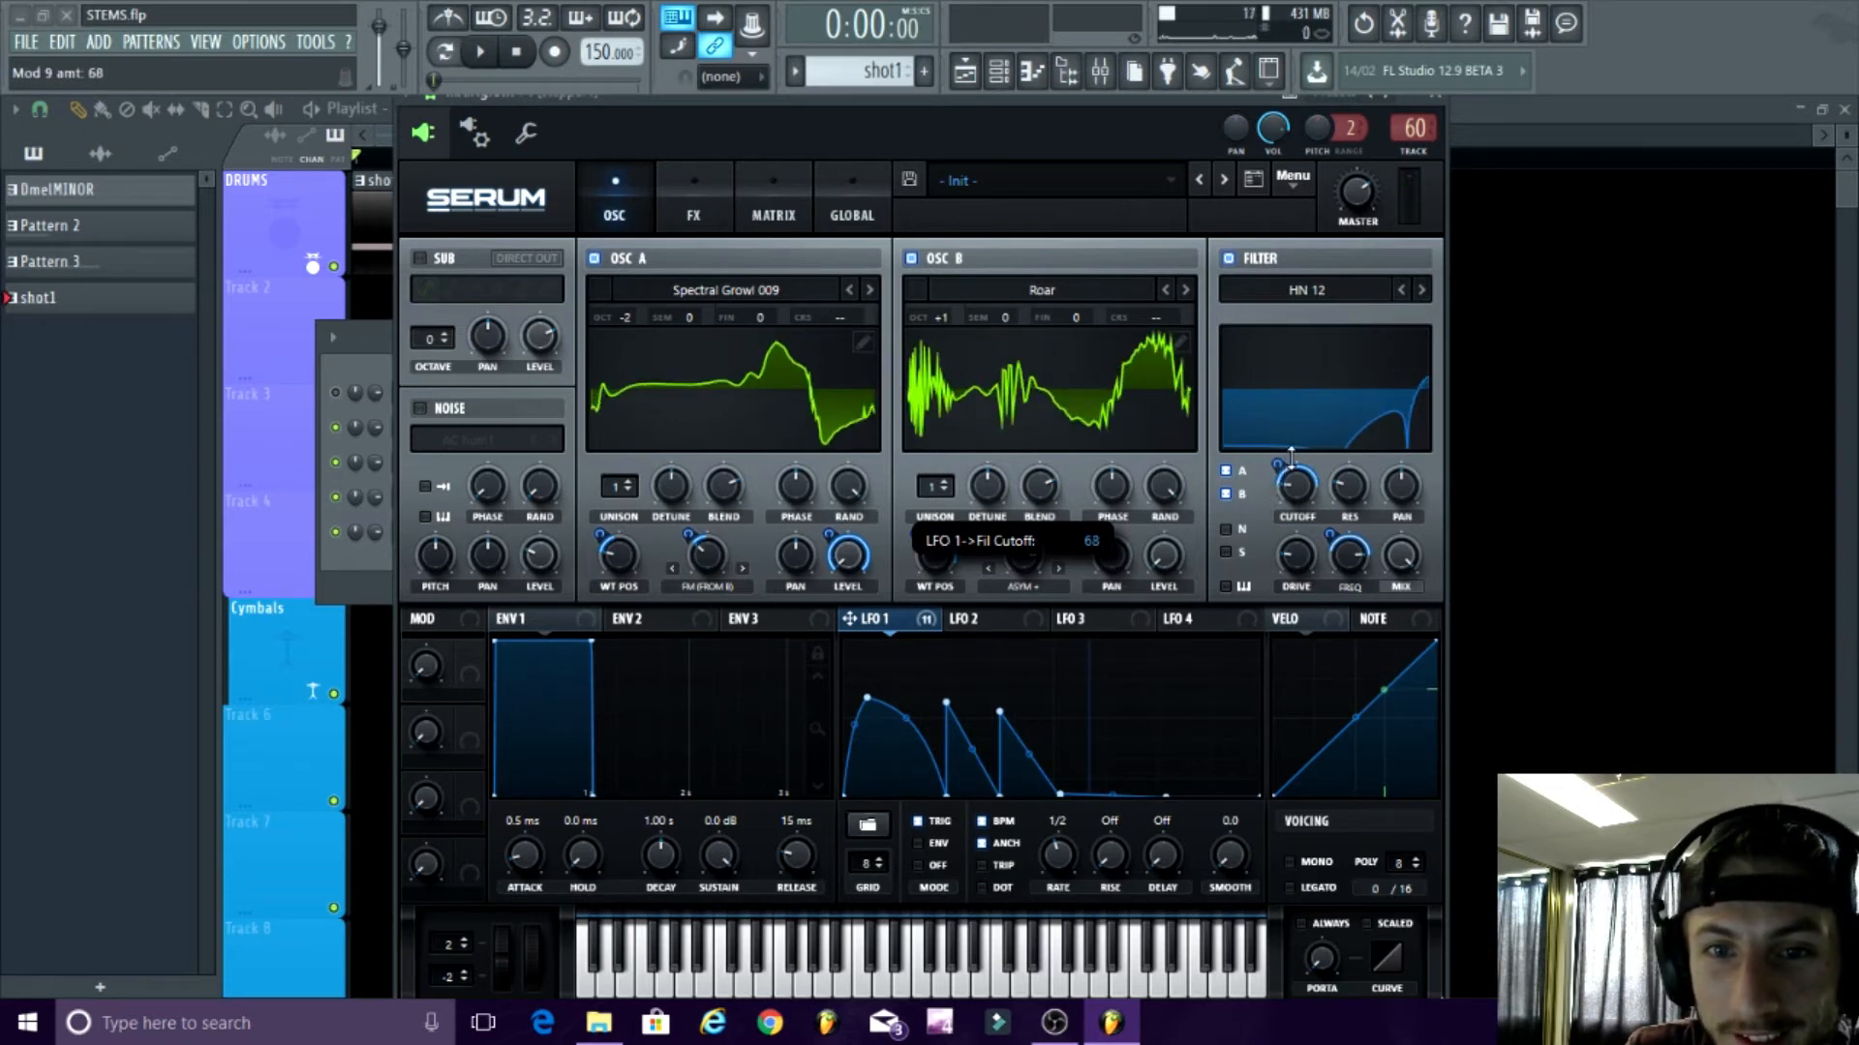
pyautogui.moveTo(1292, 458); pyautogui.dragTo(1292, 462)
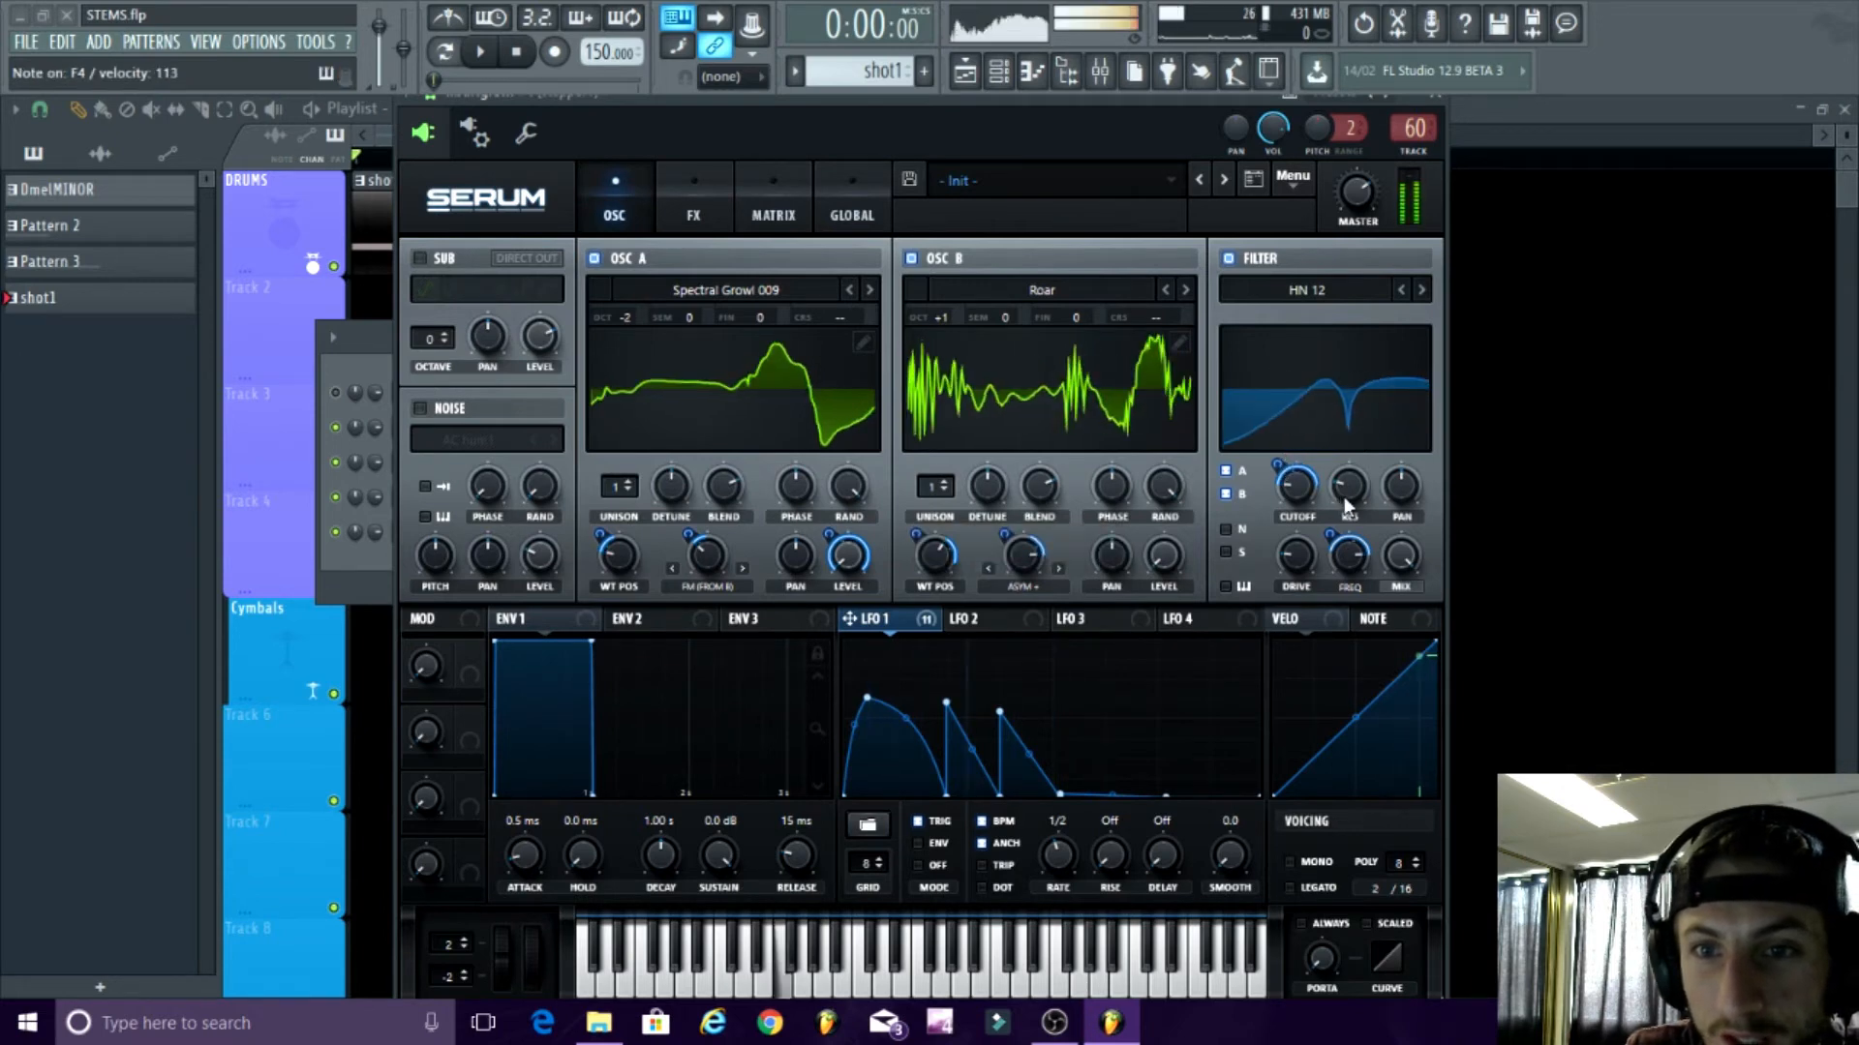
# - Check the filter's resonance and FREQ settings, including the LFO 1 modulation on FREQ
pyautogui.moveTo(1353, 487)
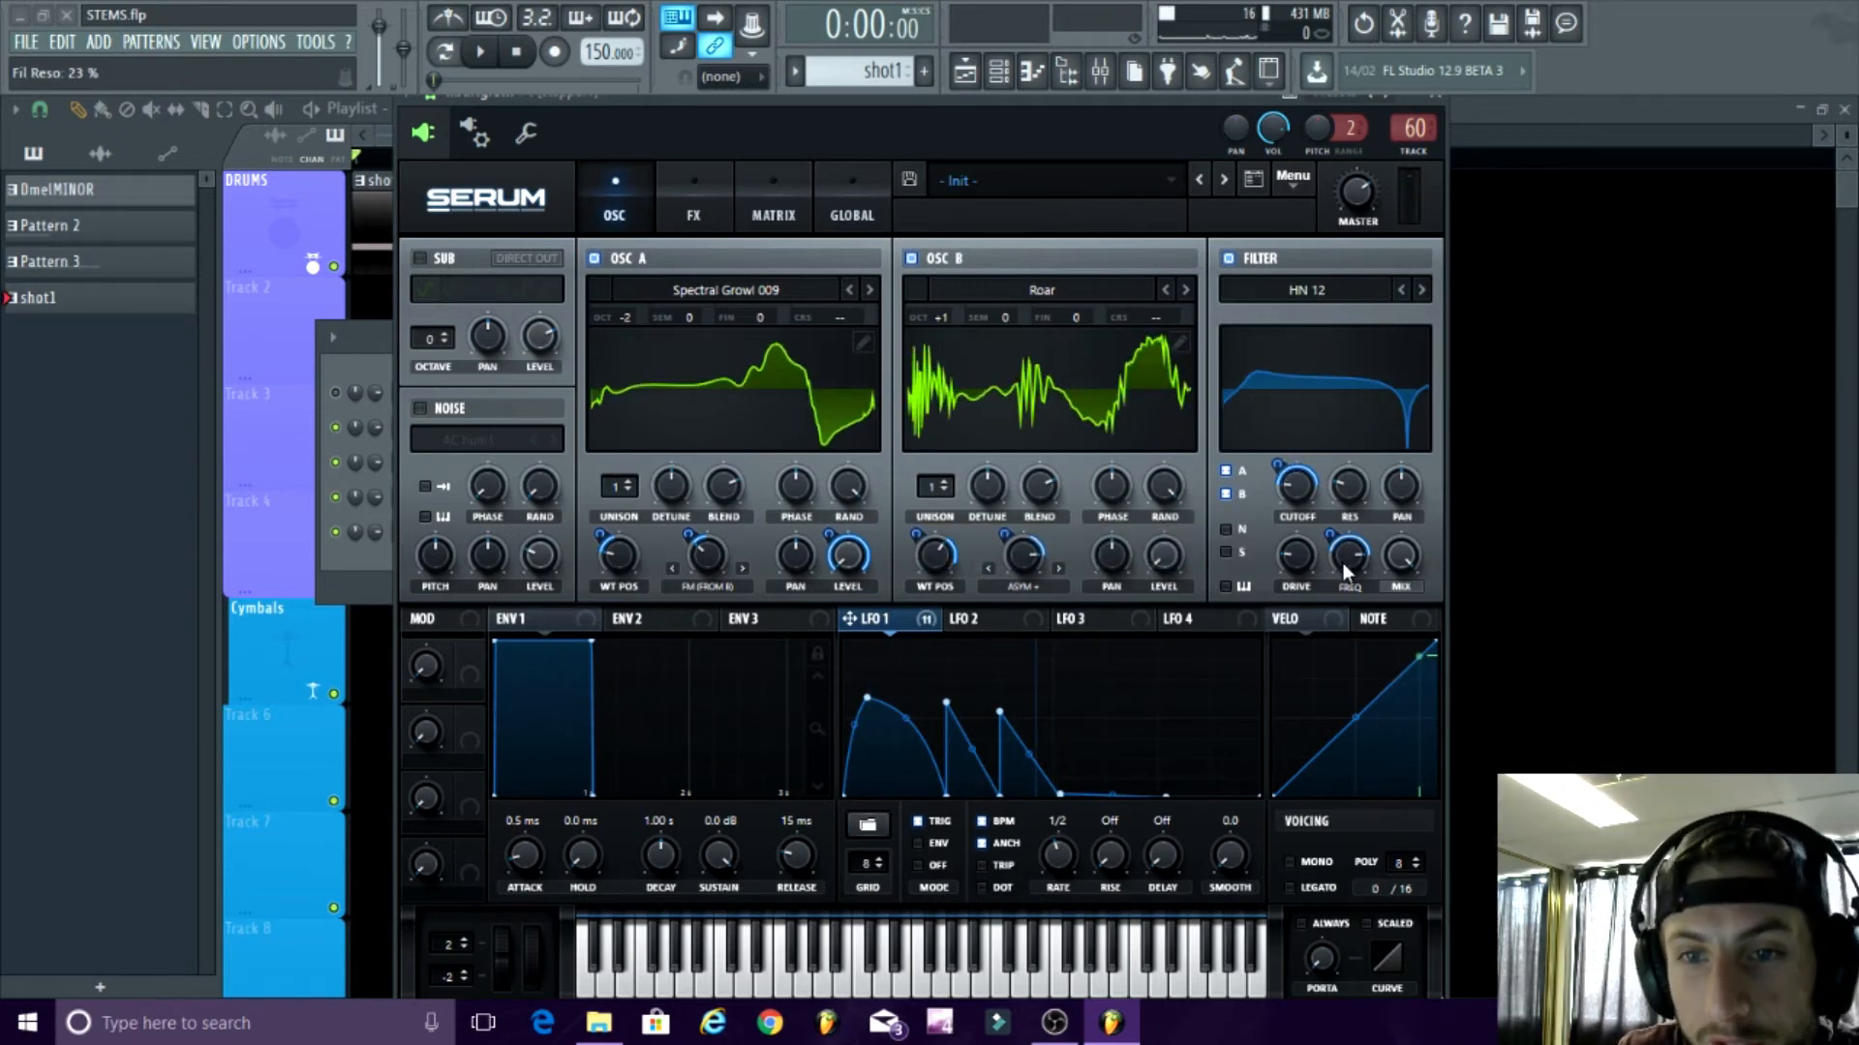
pyautogui.moveTo(1351, 564)
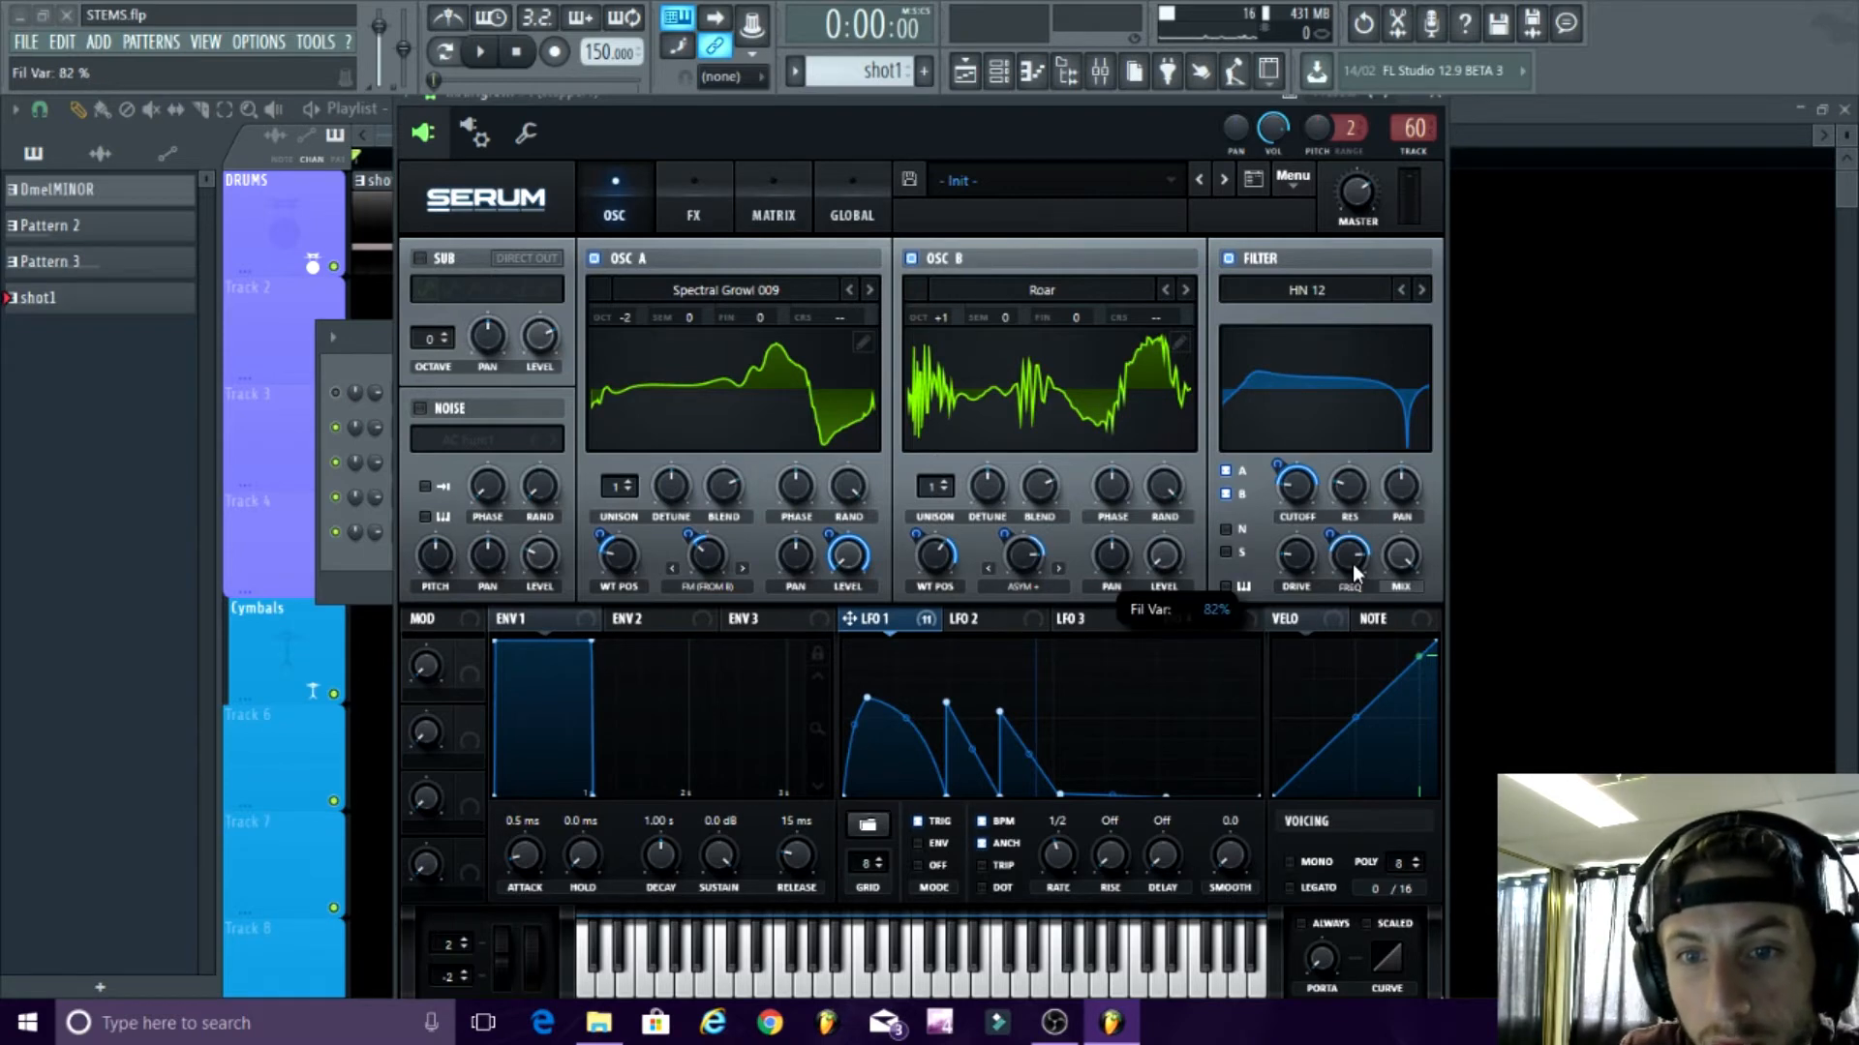
pyautogui.moveTo(1351, 563); pyautogui.dragTo(1335, 536)
pyautogui.moveTo(1335, 533)
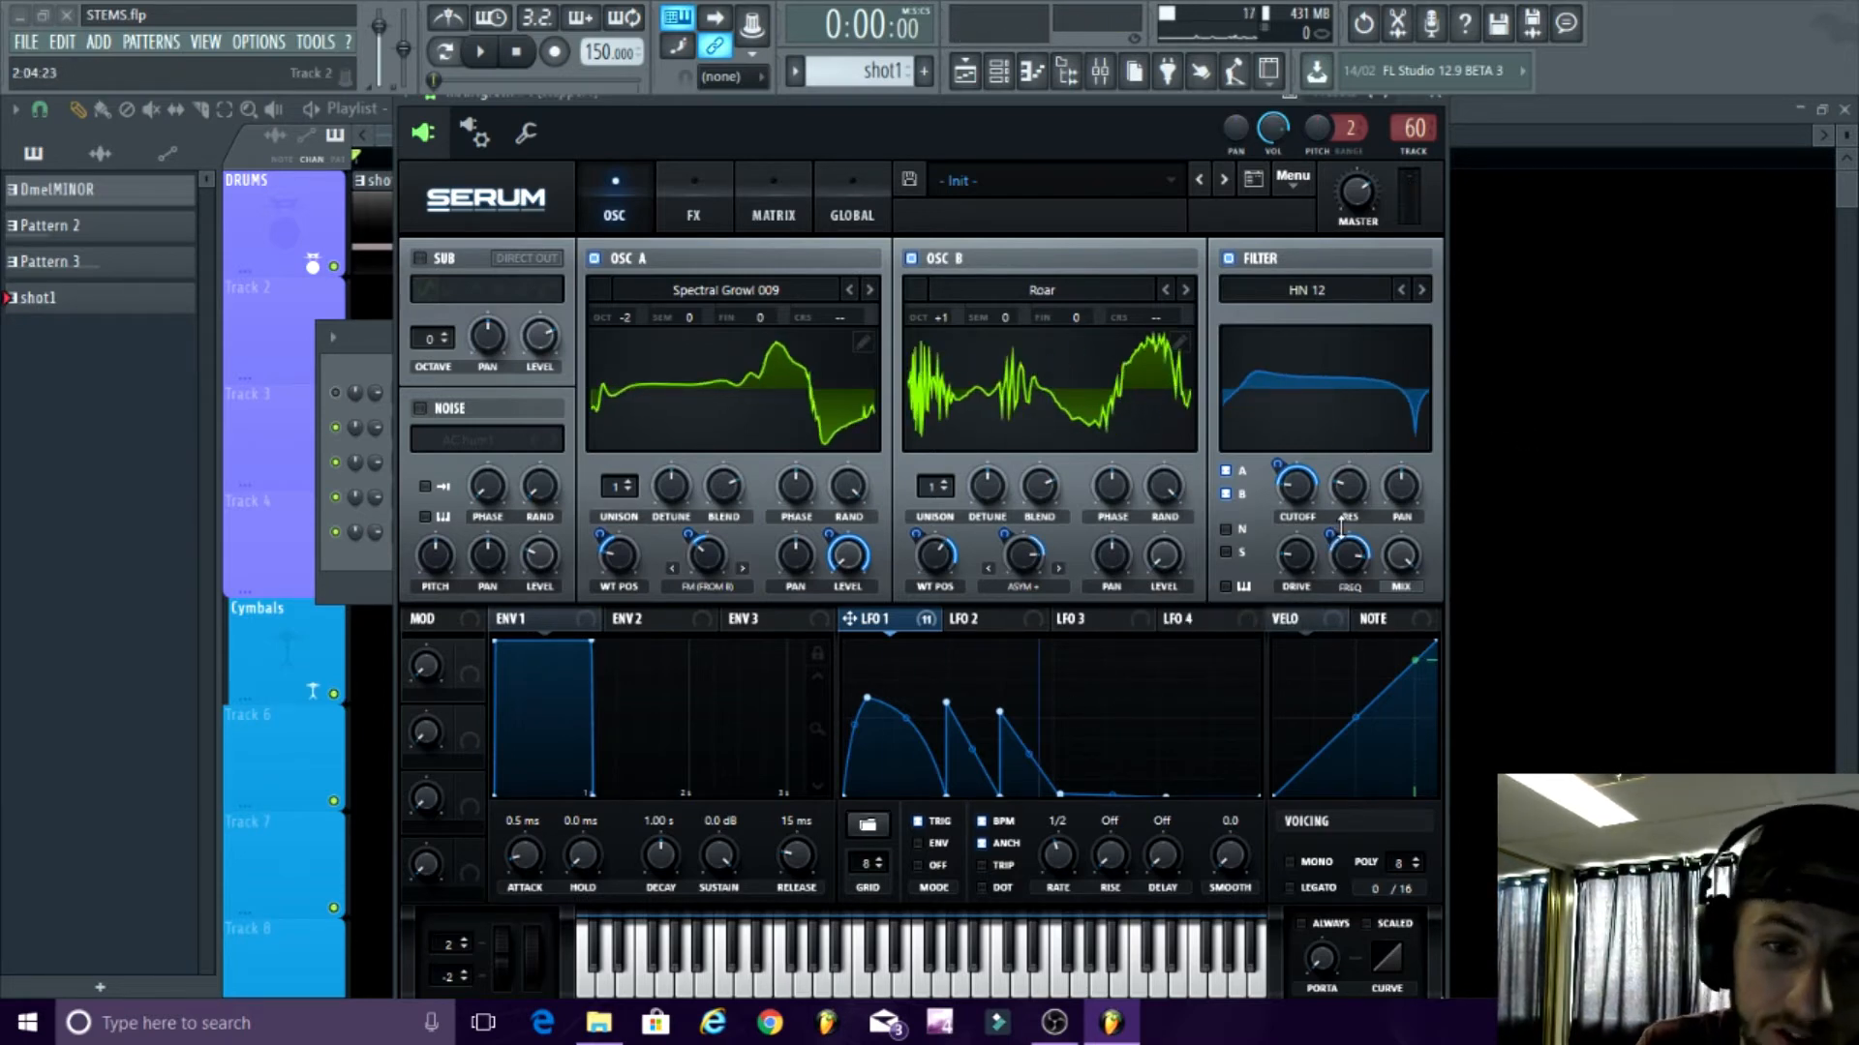
# - Open Serum's effects and examine the EQ frequencies, Q and LFO 1 modulation amounts, plus Hyper's rate, detune and mix
pyautogui.moveTo(825, 114); pyautogui.dragTo(878, 115)
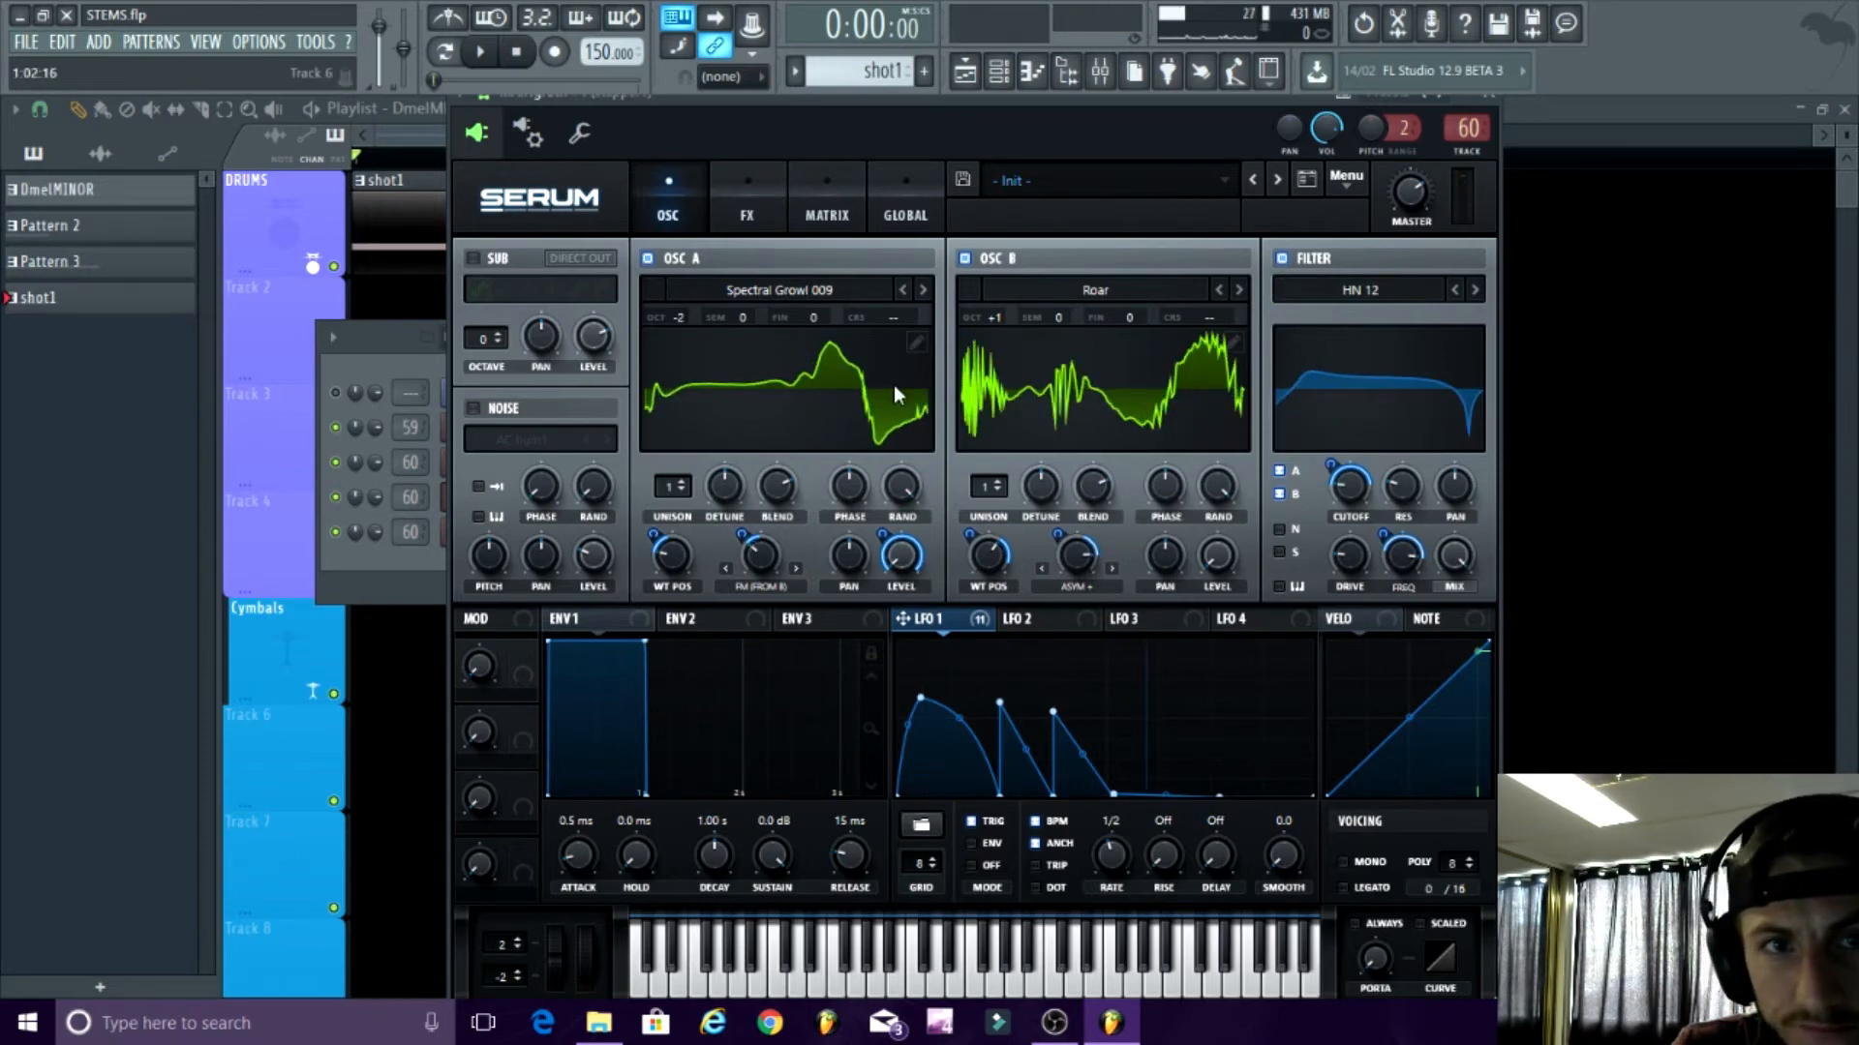
pyautogui.click(744, 208)
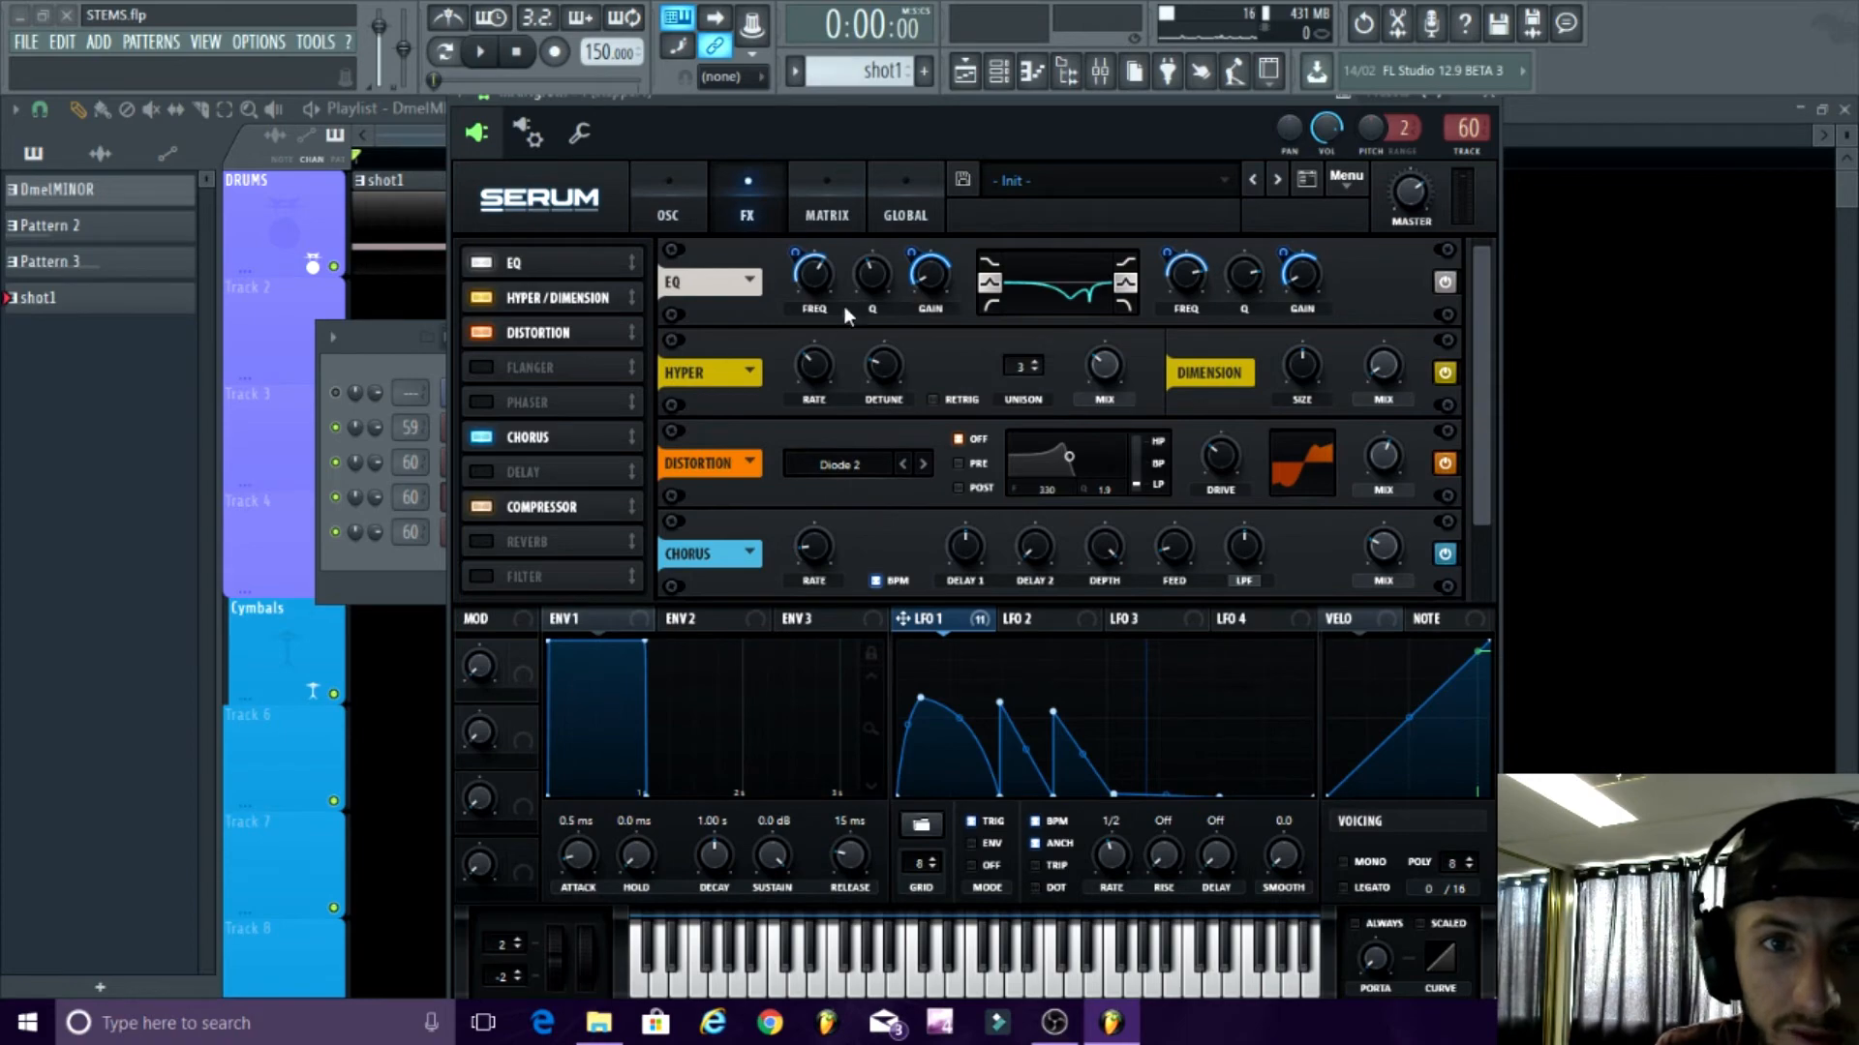
pyautogui.moveTo(813, 283)
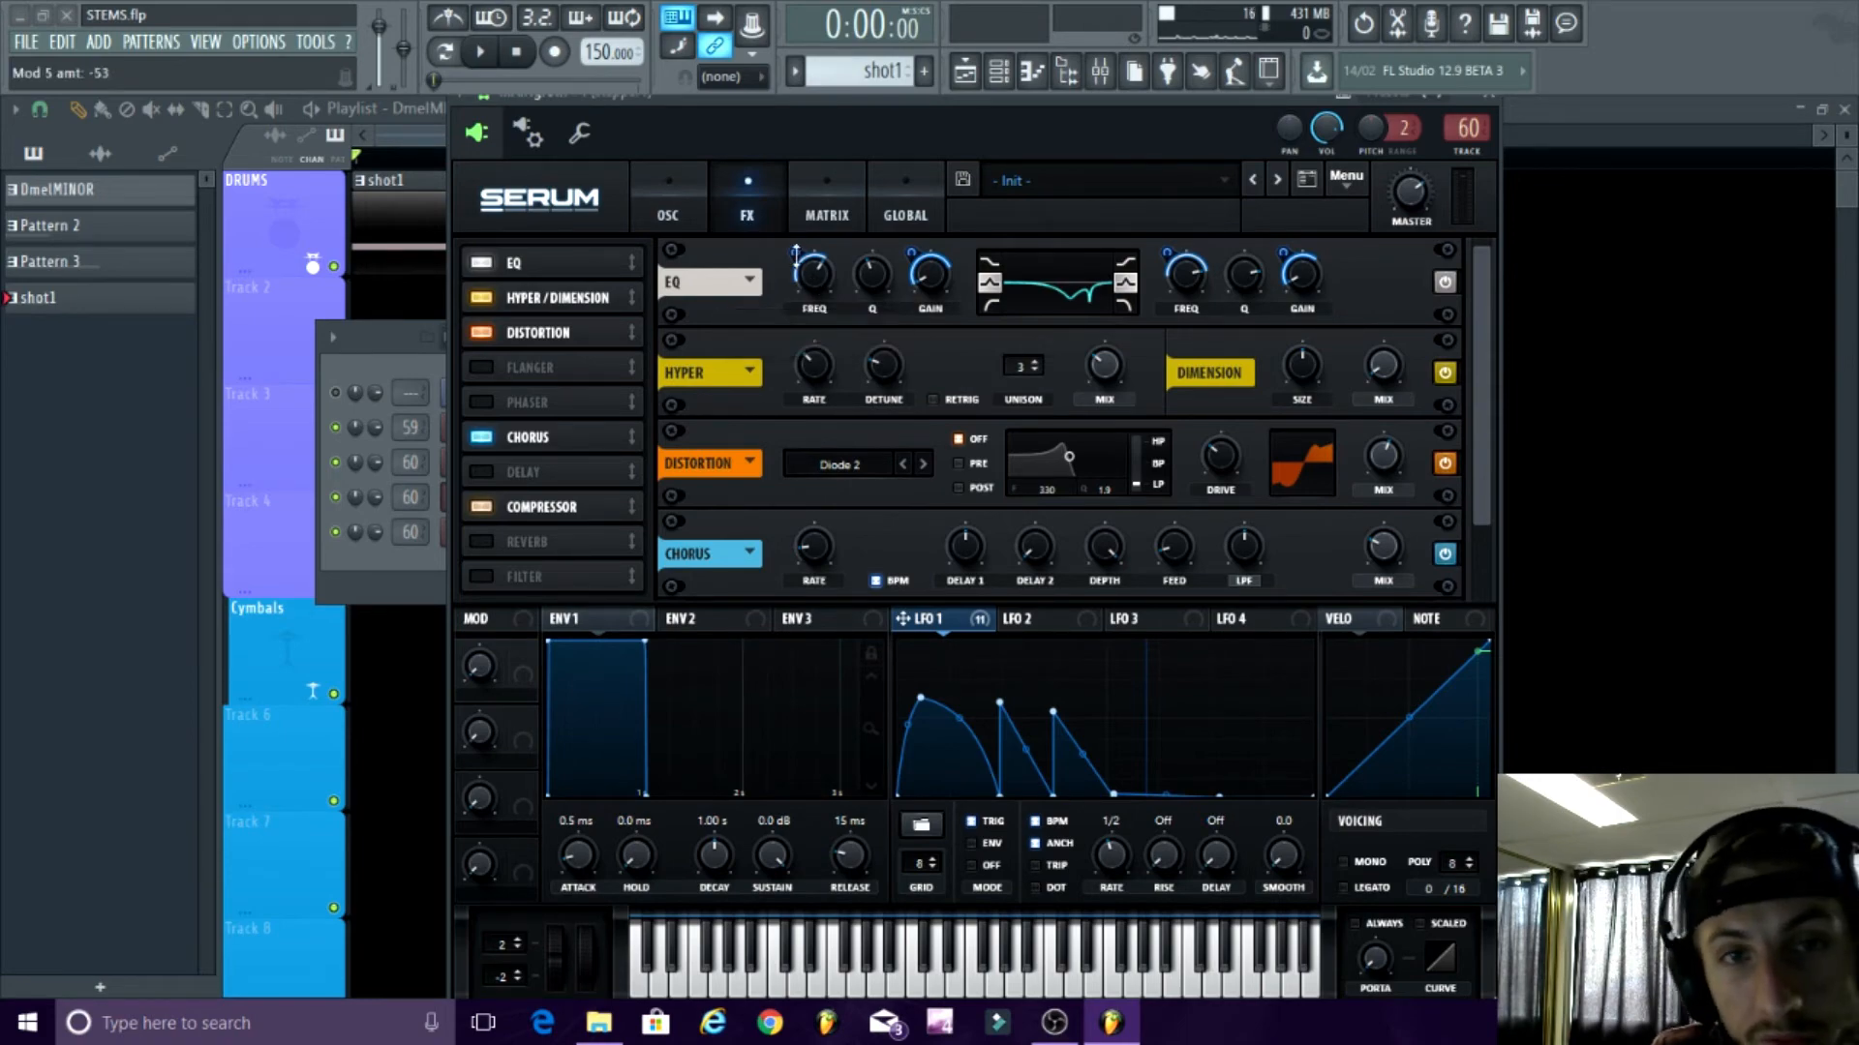
pyautogui.moveTo(881, 273)
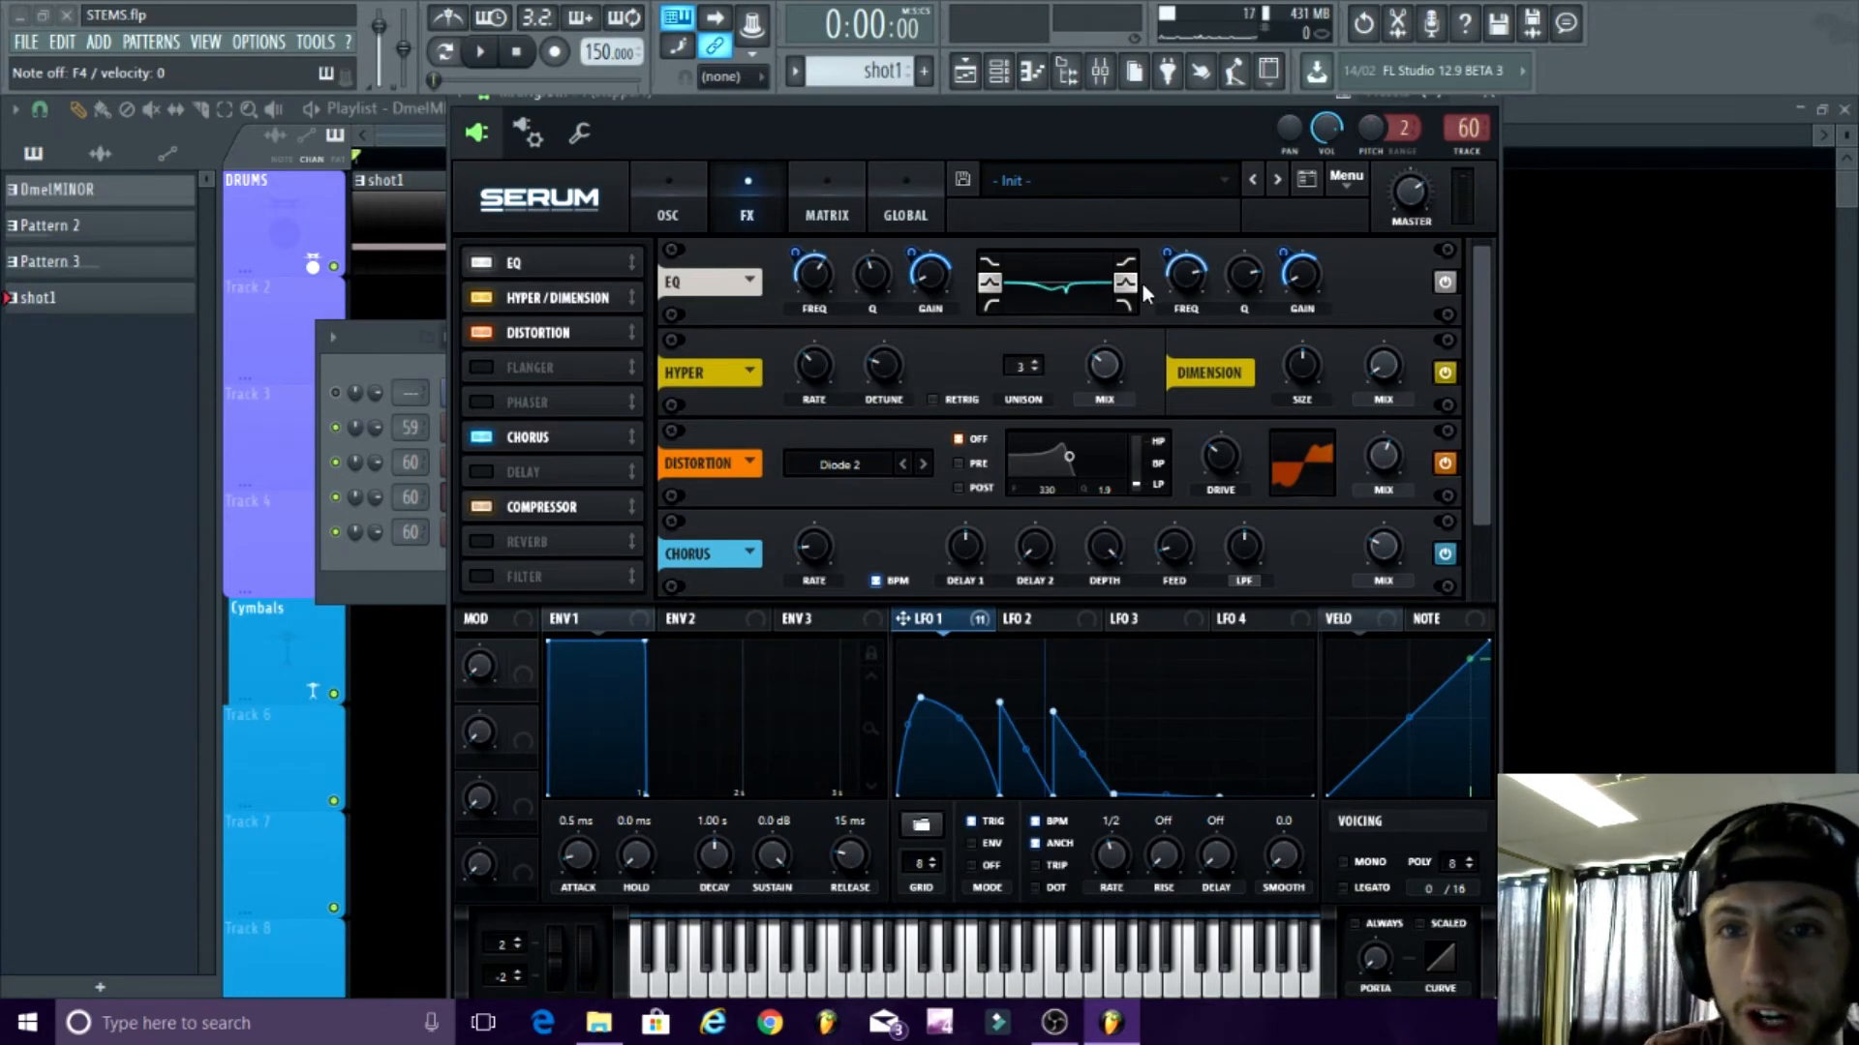
pyautogui.moveTo(1179, 283)
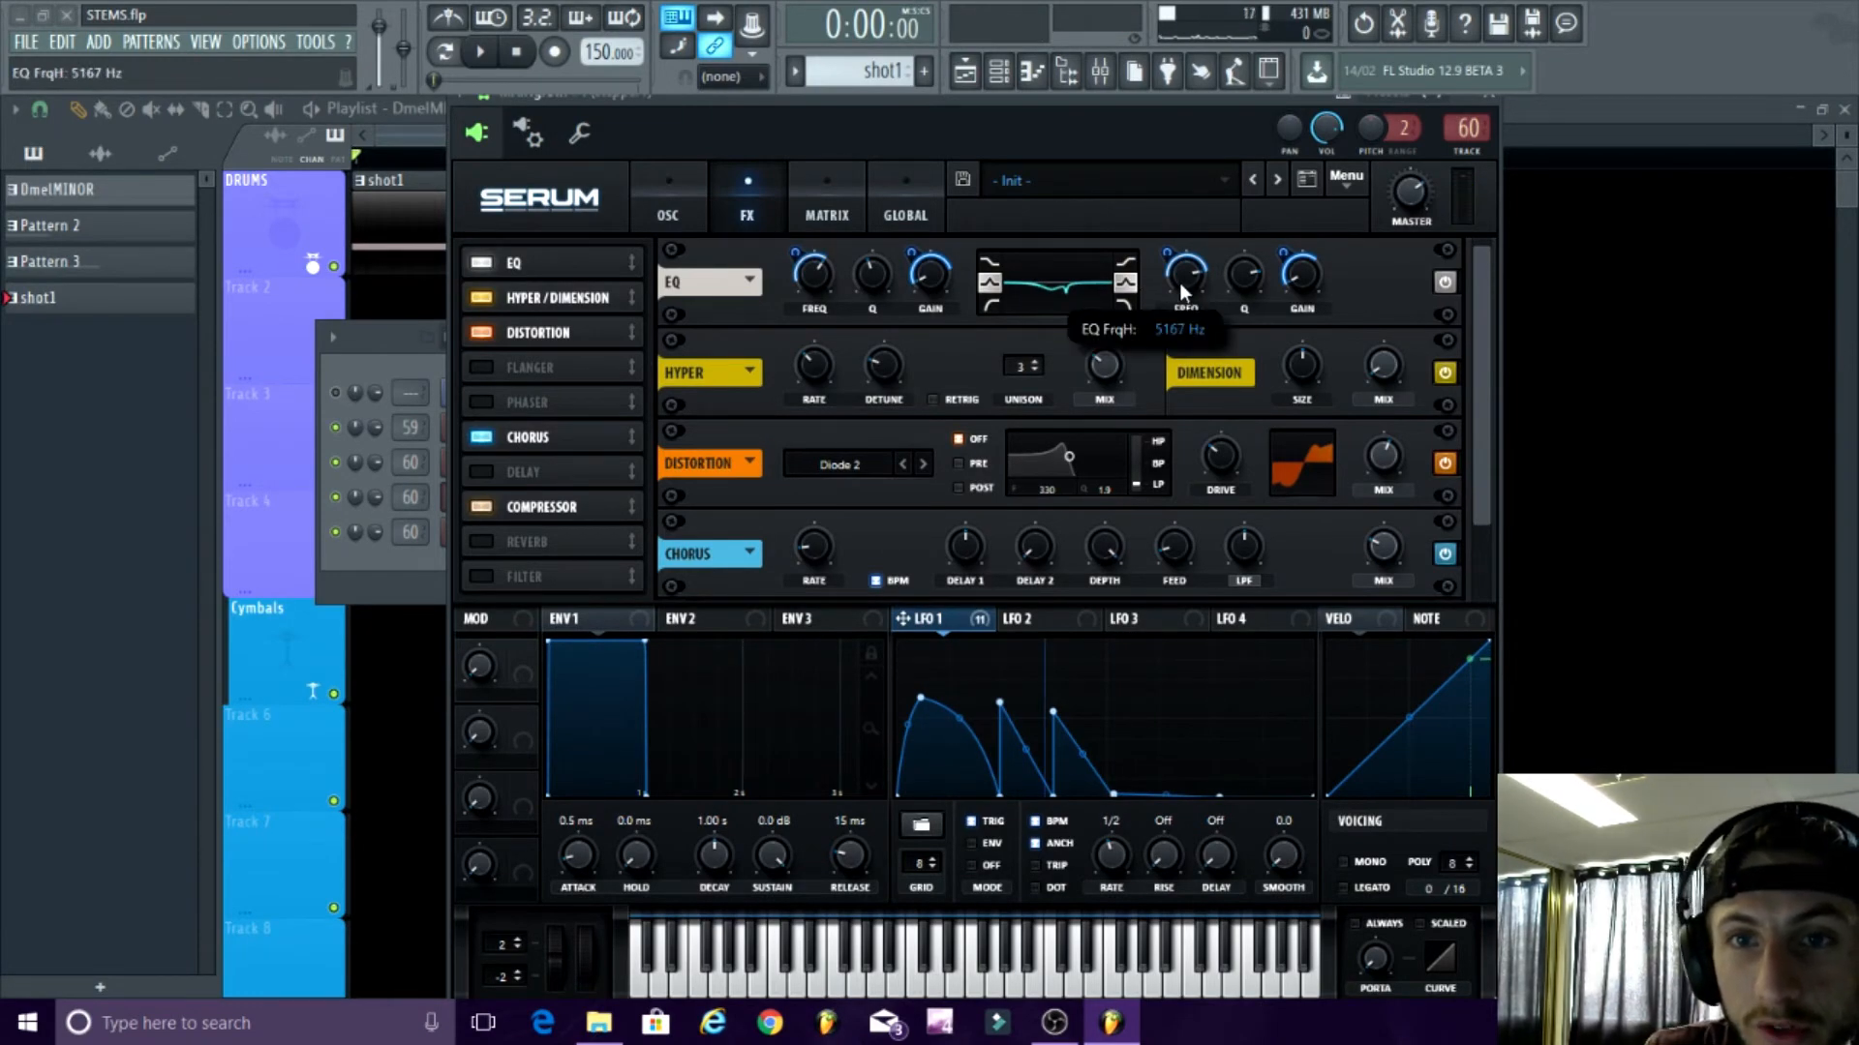
pyautogui.moveTo(1168, 246)
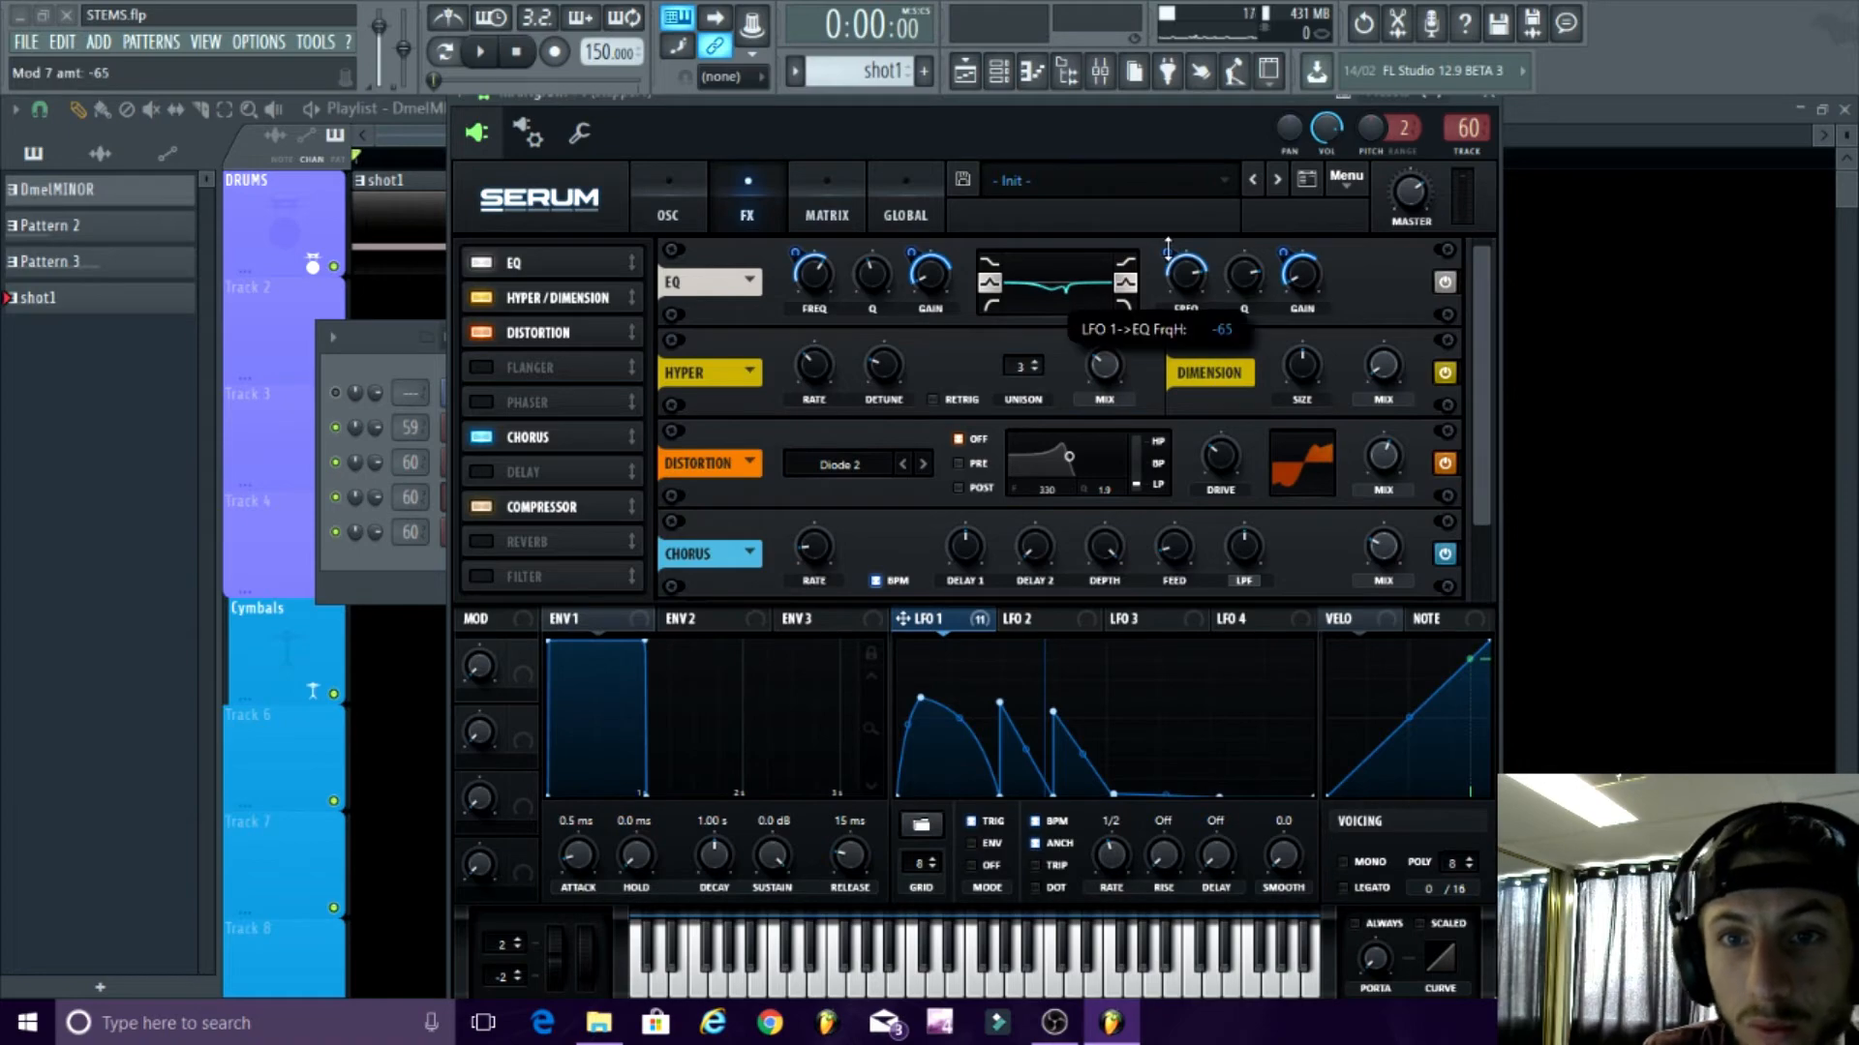
pyautogui.moveTo(1255, 275)
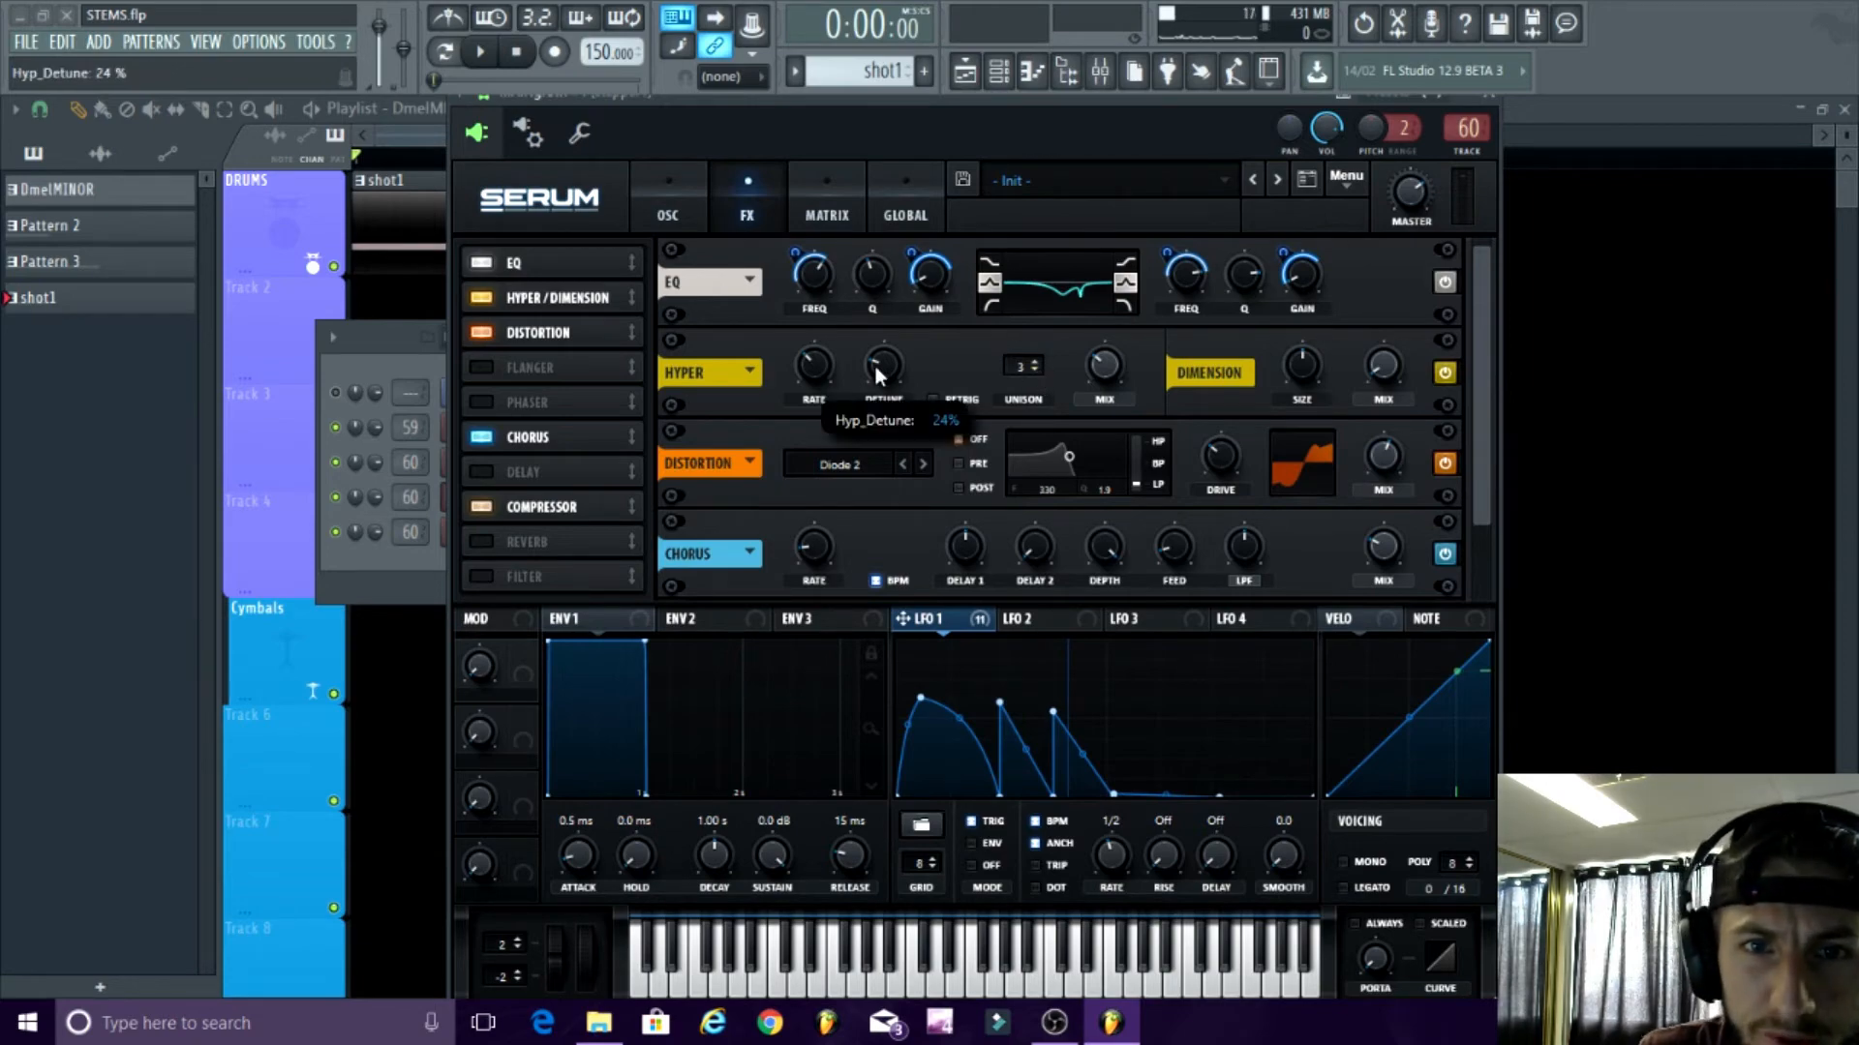
pyautogui.moveTo(815, 364)
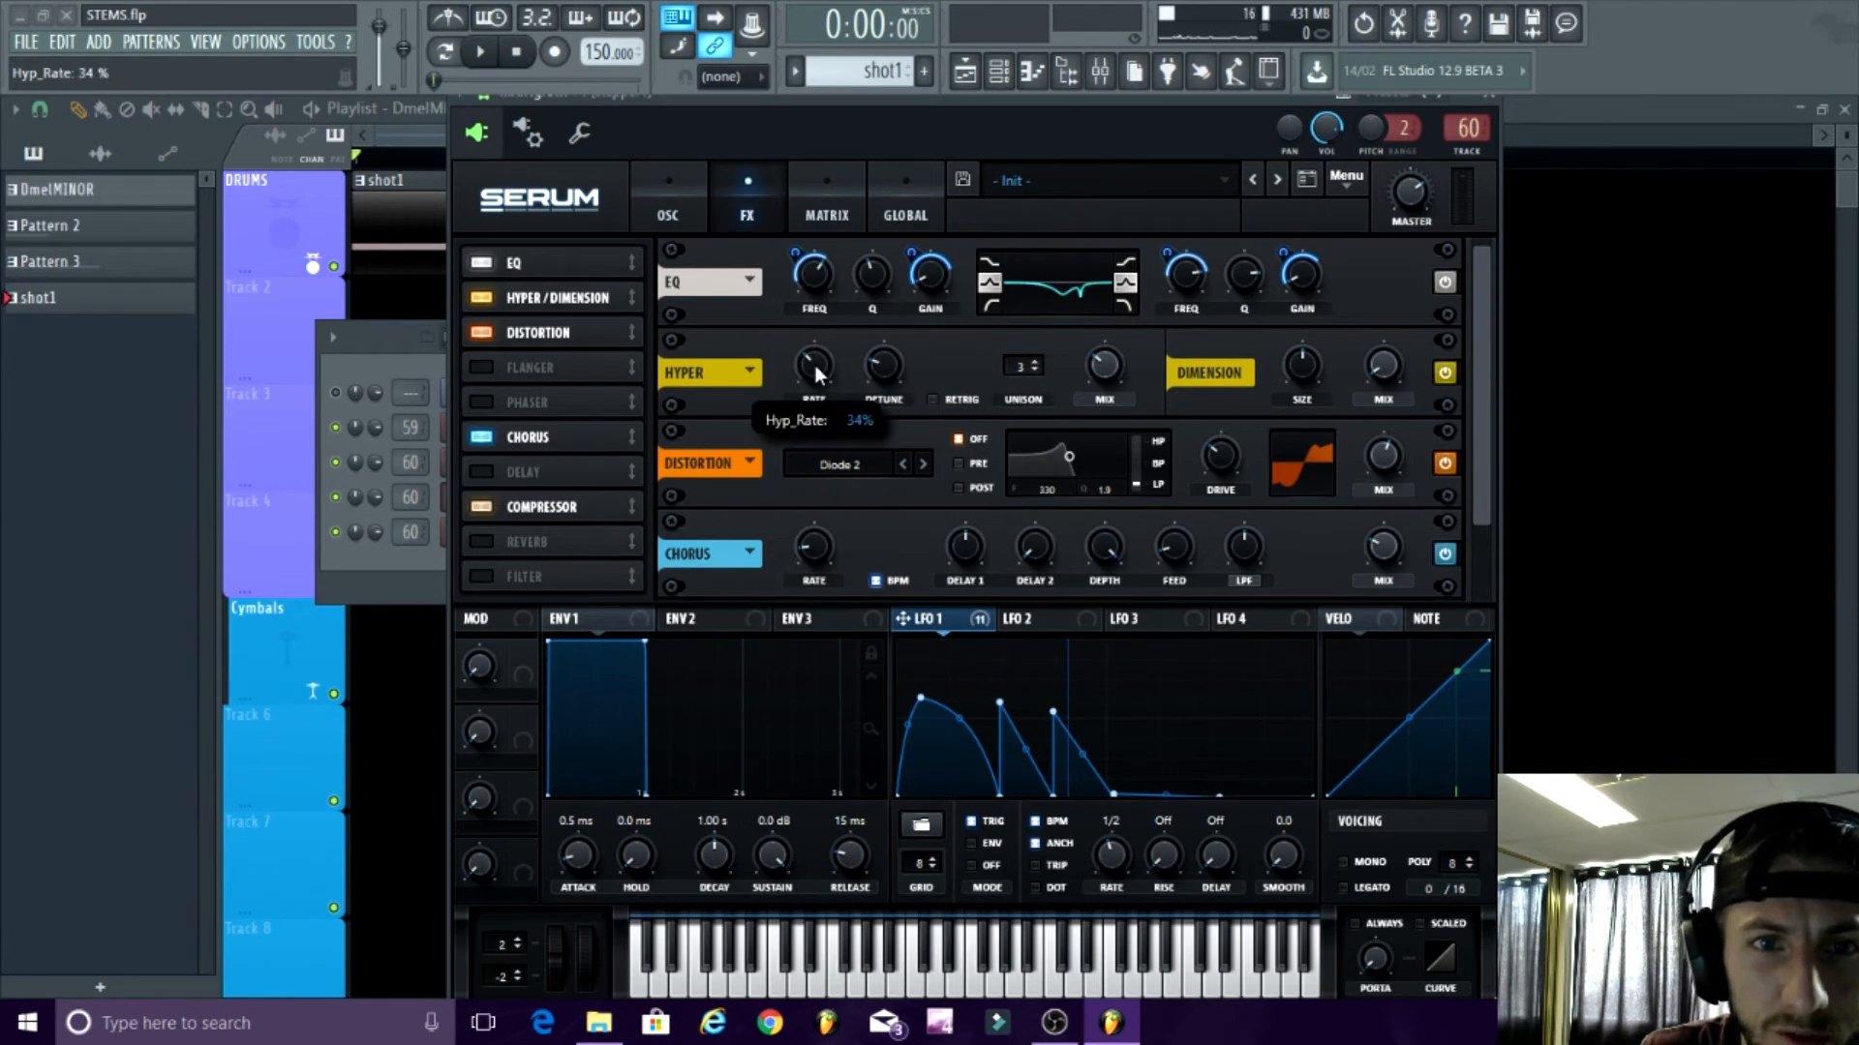
pyautogui.moveTo(1096, 364)
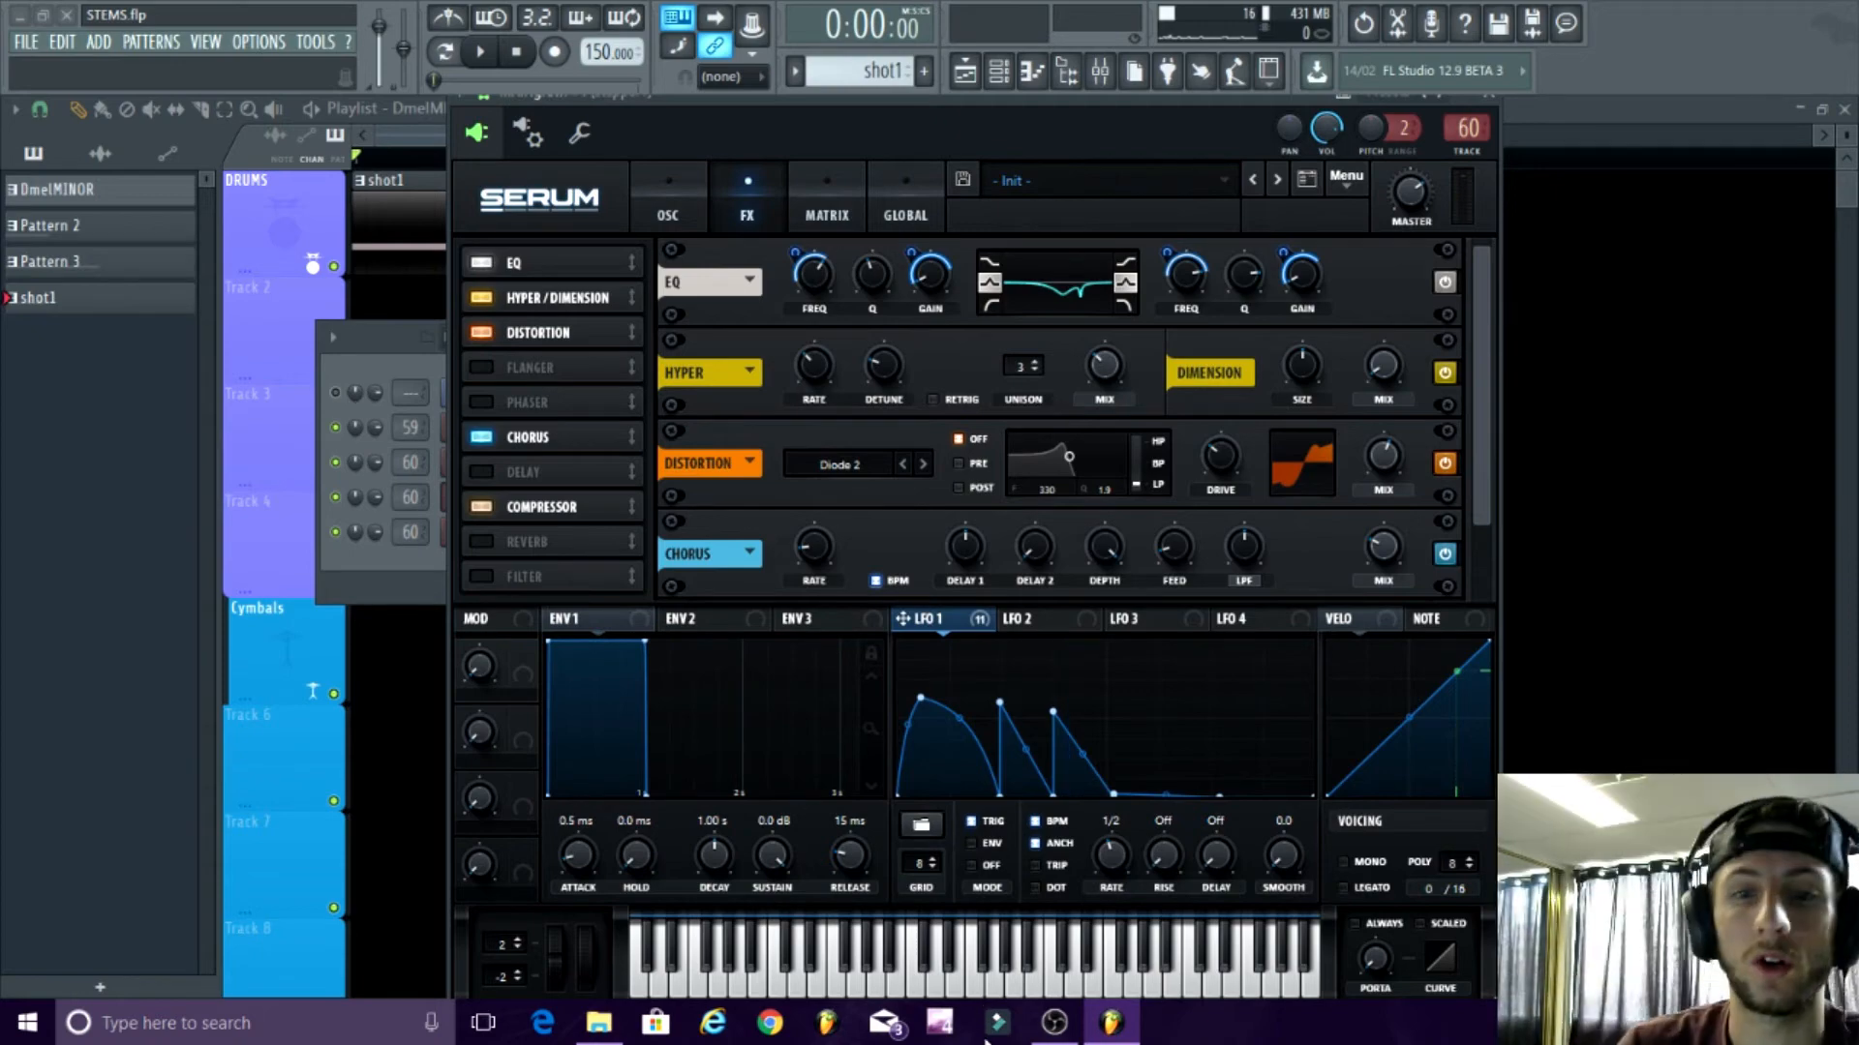
# - Switch to OBS to check the recording, and return to FL Studio
pyautogui.click(1062, 1028)
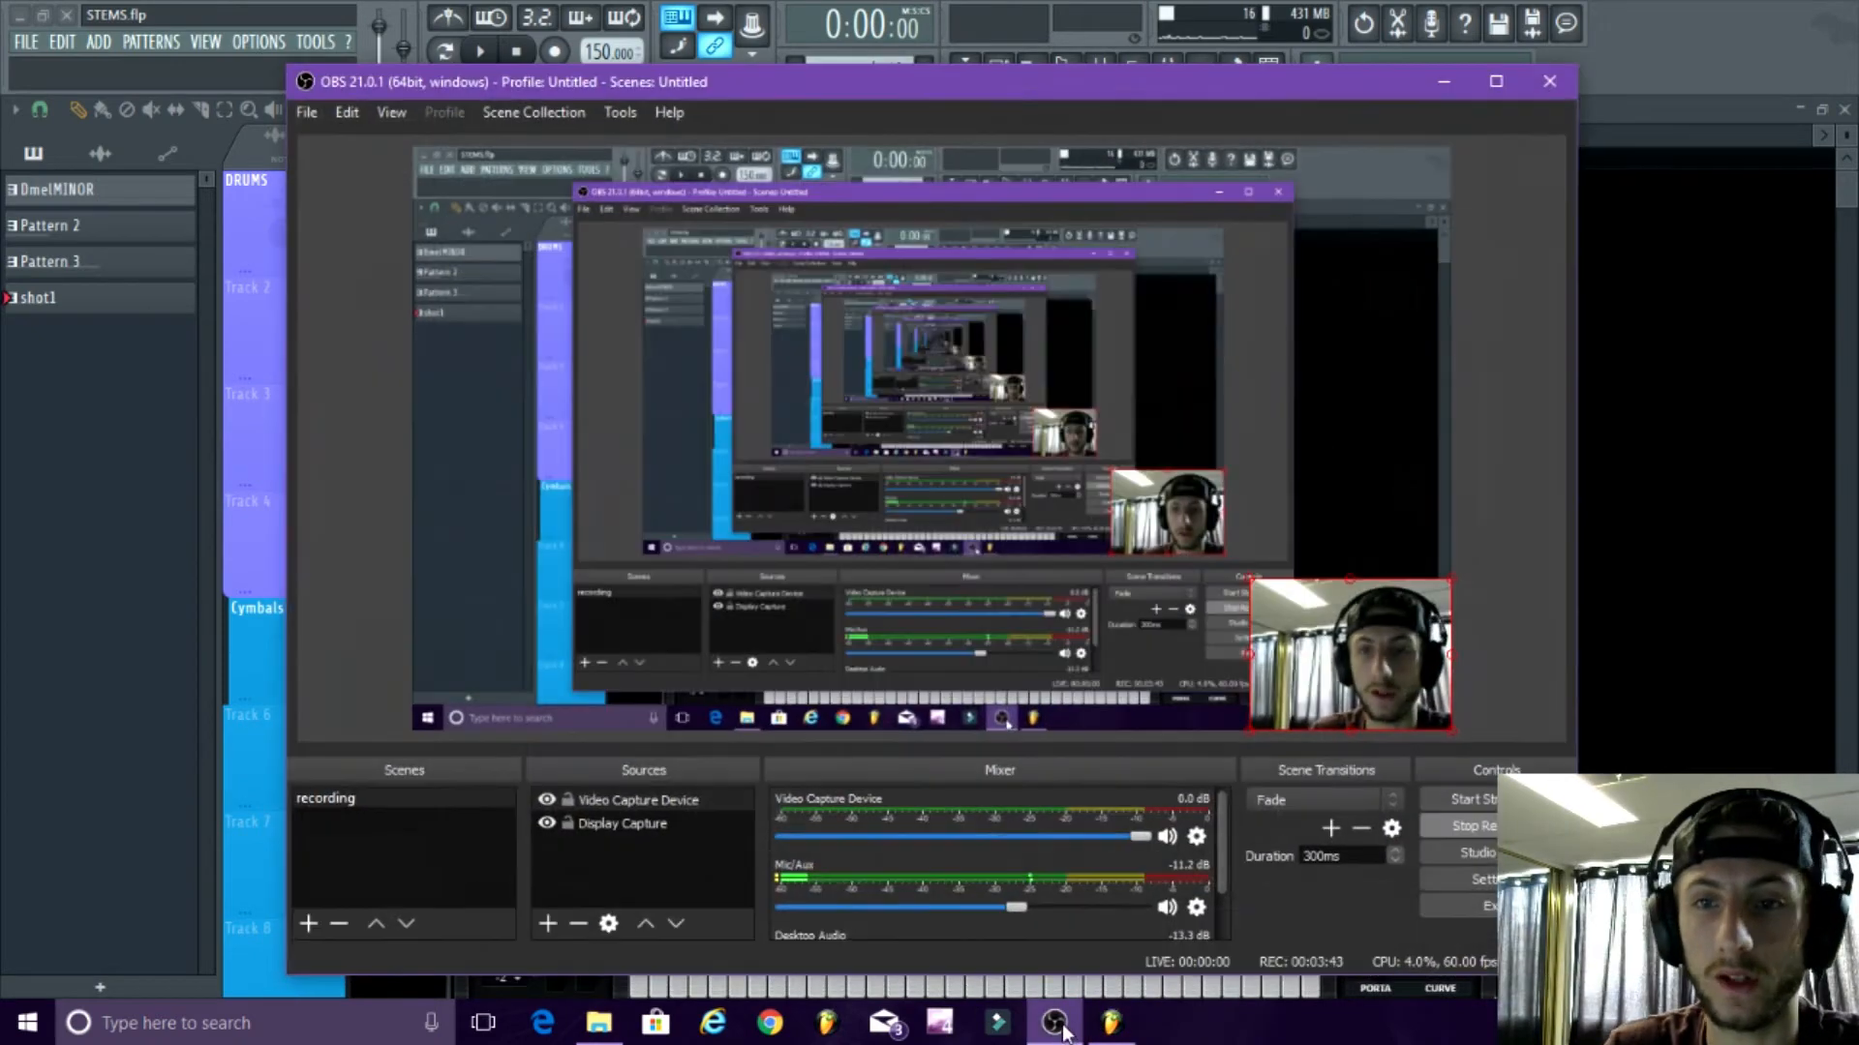
pyautogui.click(1115, 1021)
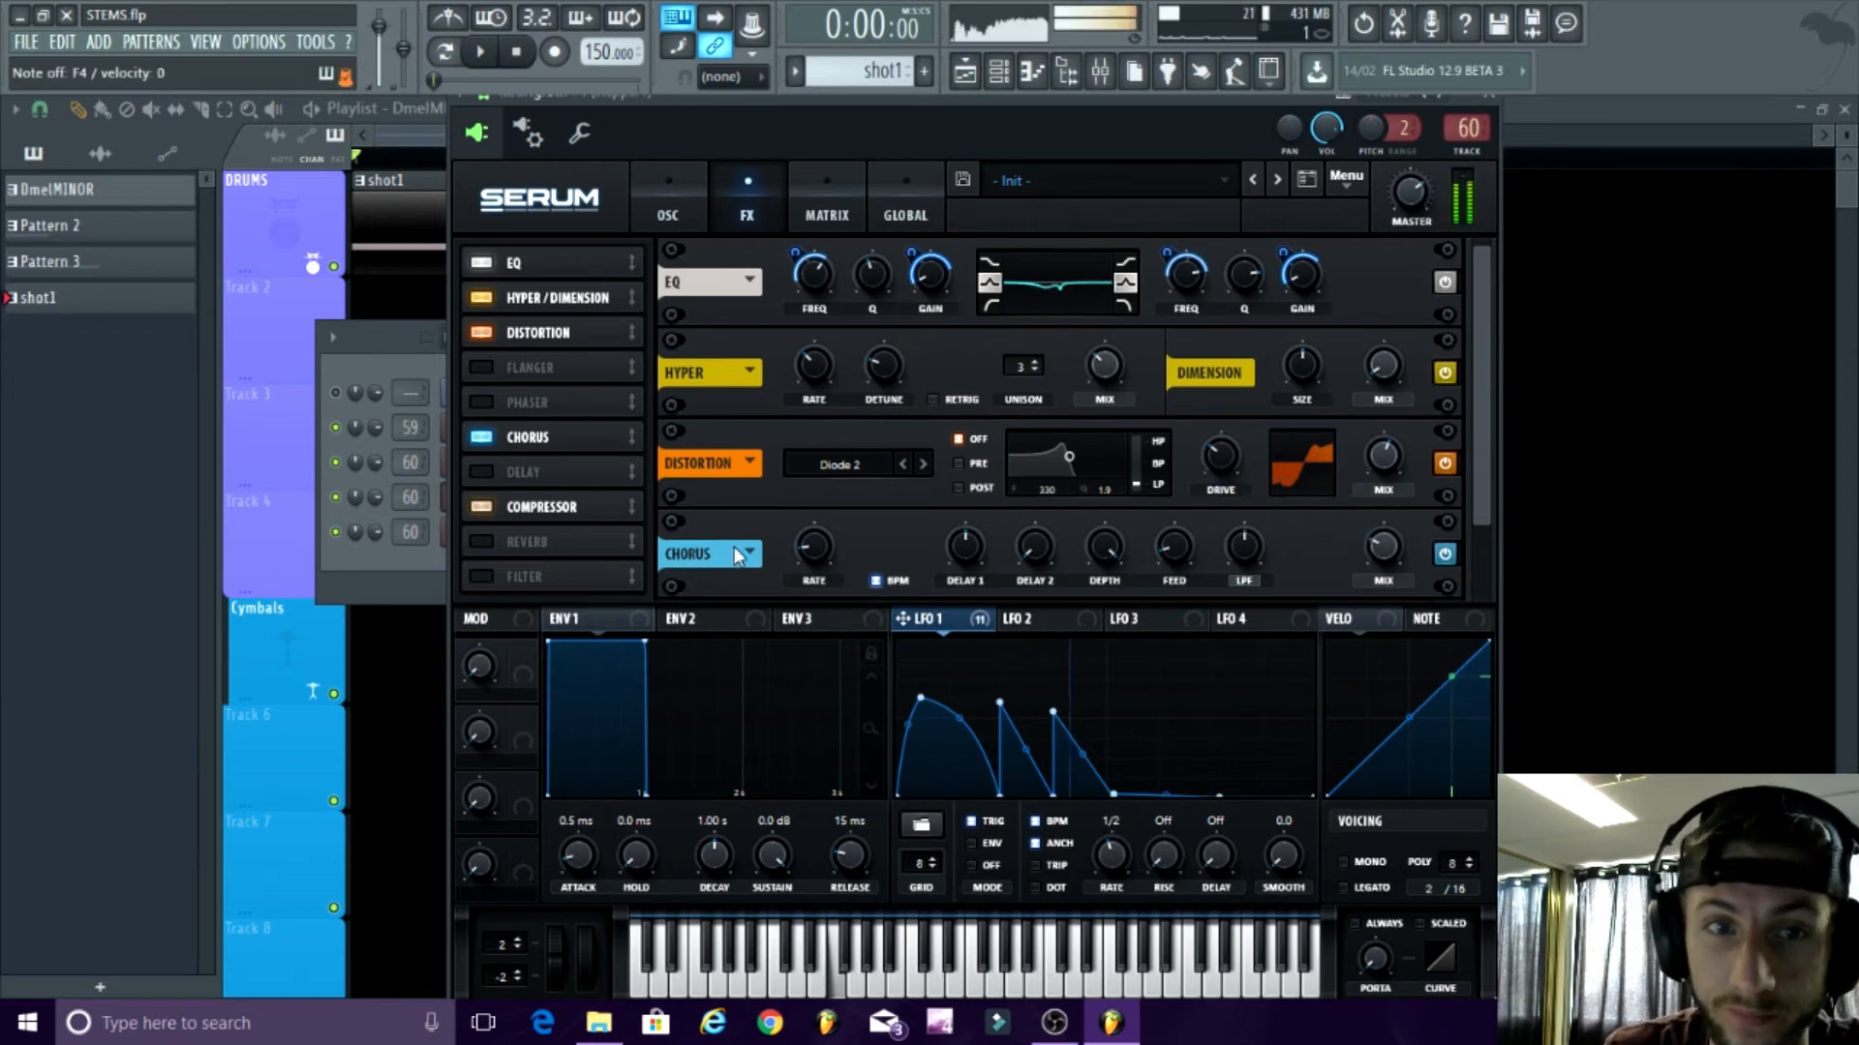
# - Bypass and re-enable the distortion to compare the growl, and check the chorus rate and mix
pyautogui.click(483, 333)
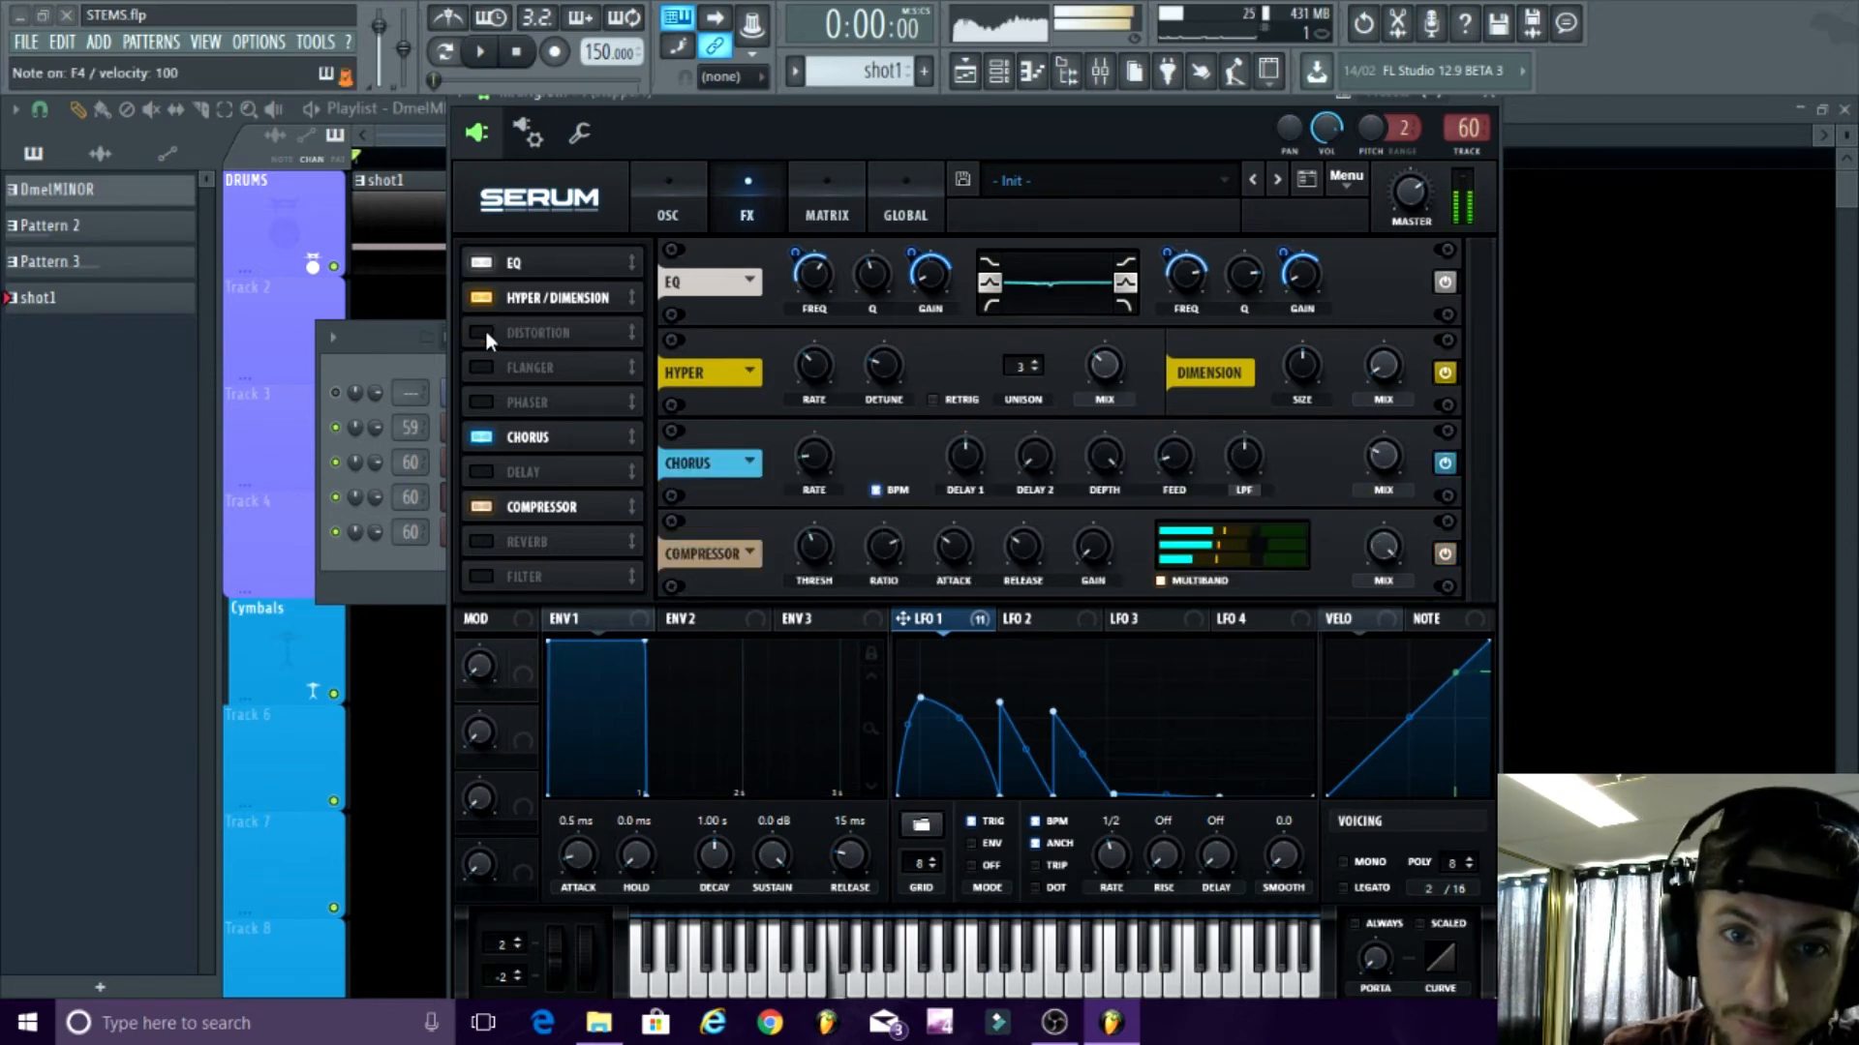
pyautogui.click(483, 333)
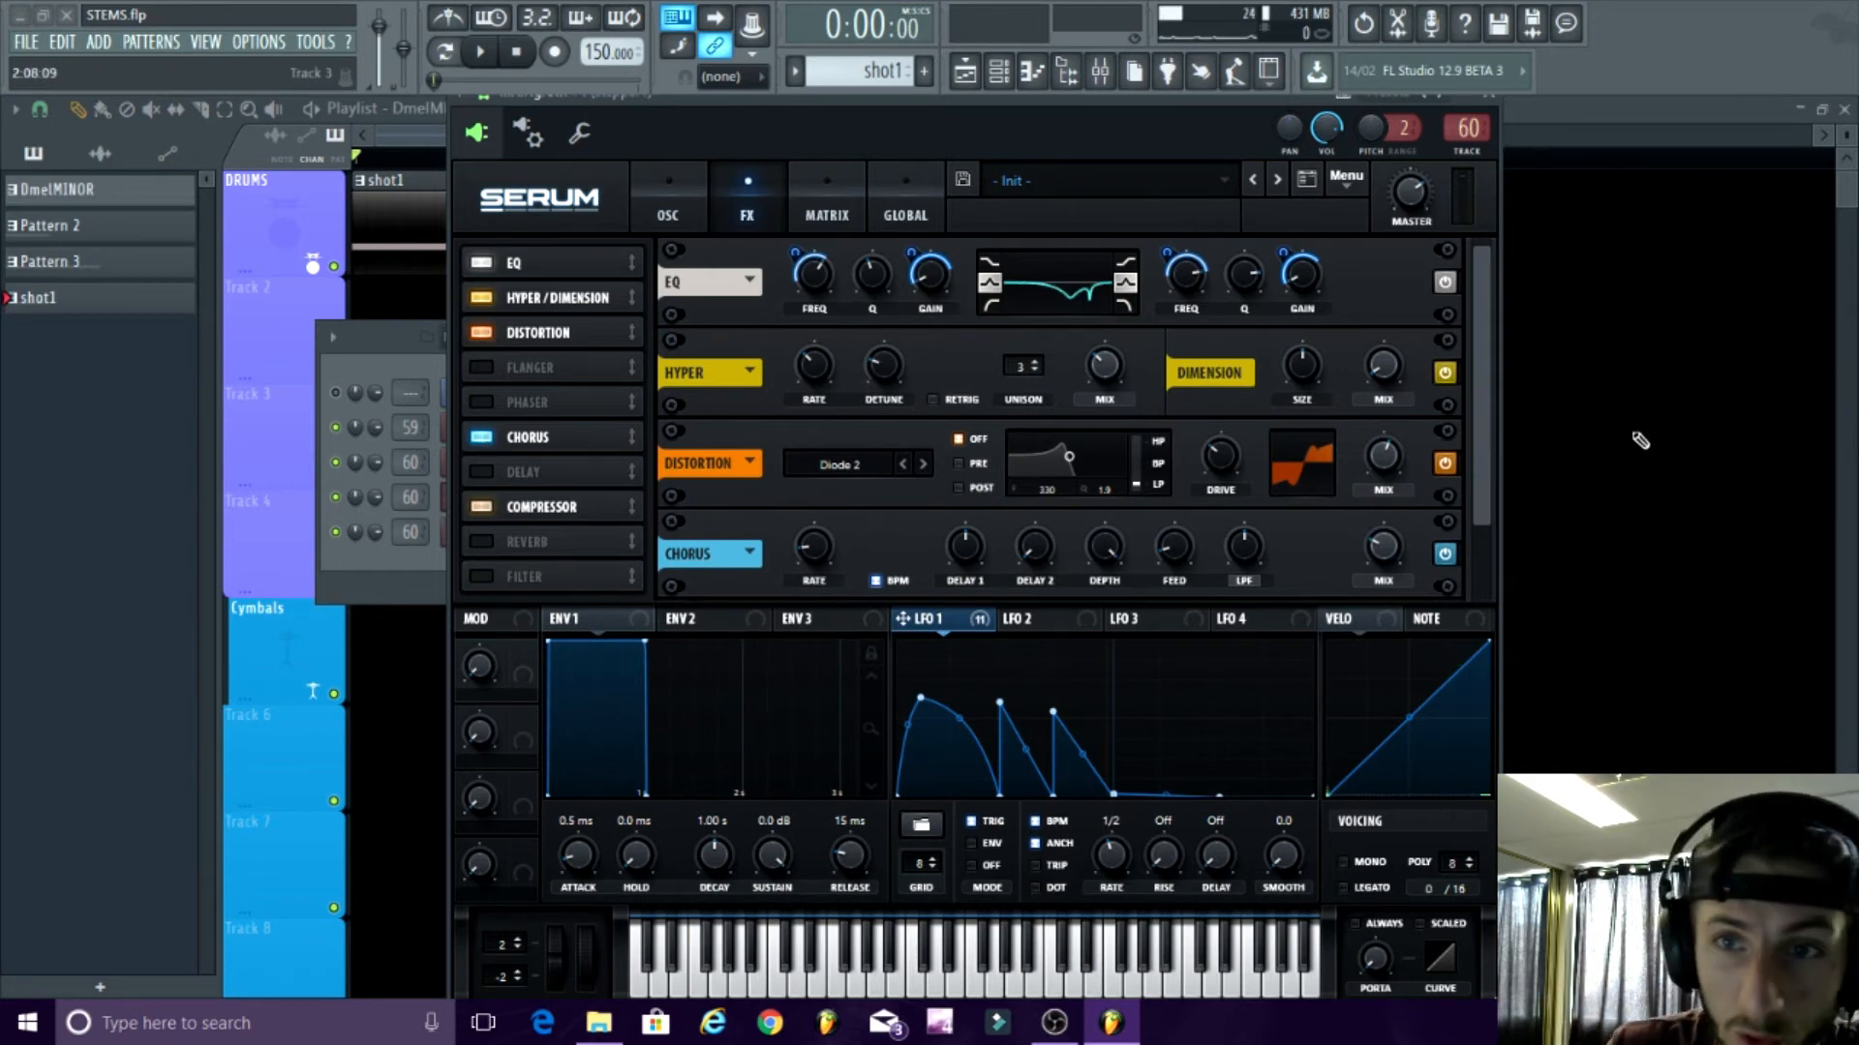
pyautogui.scroll(-1, 1482, 410)
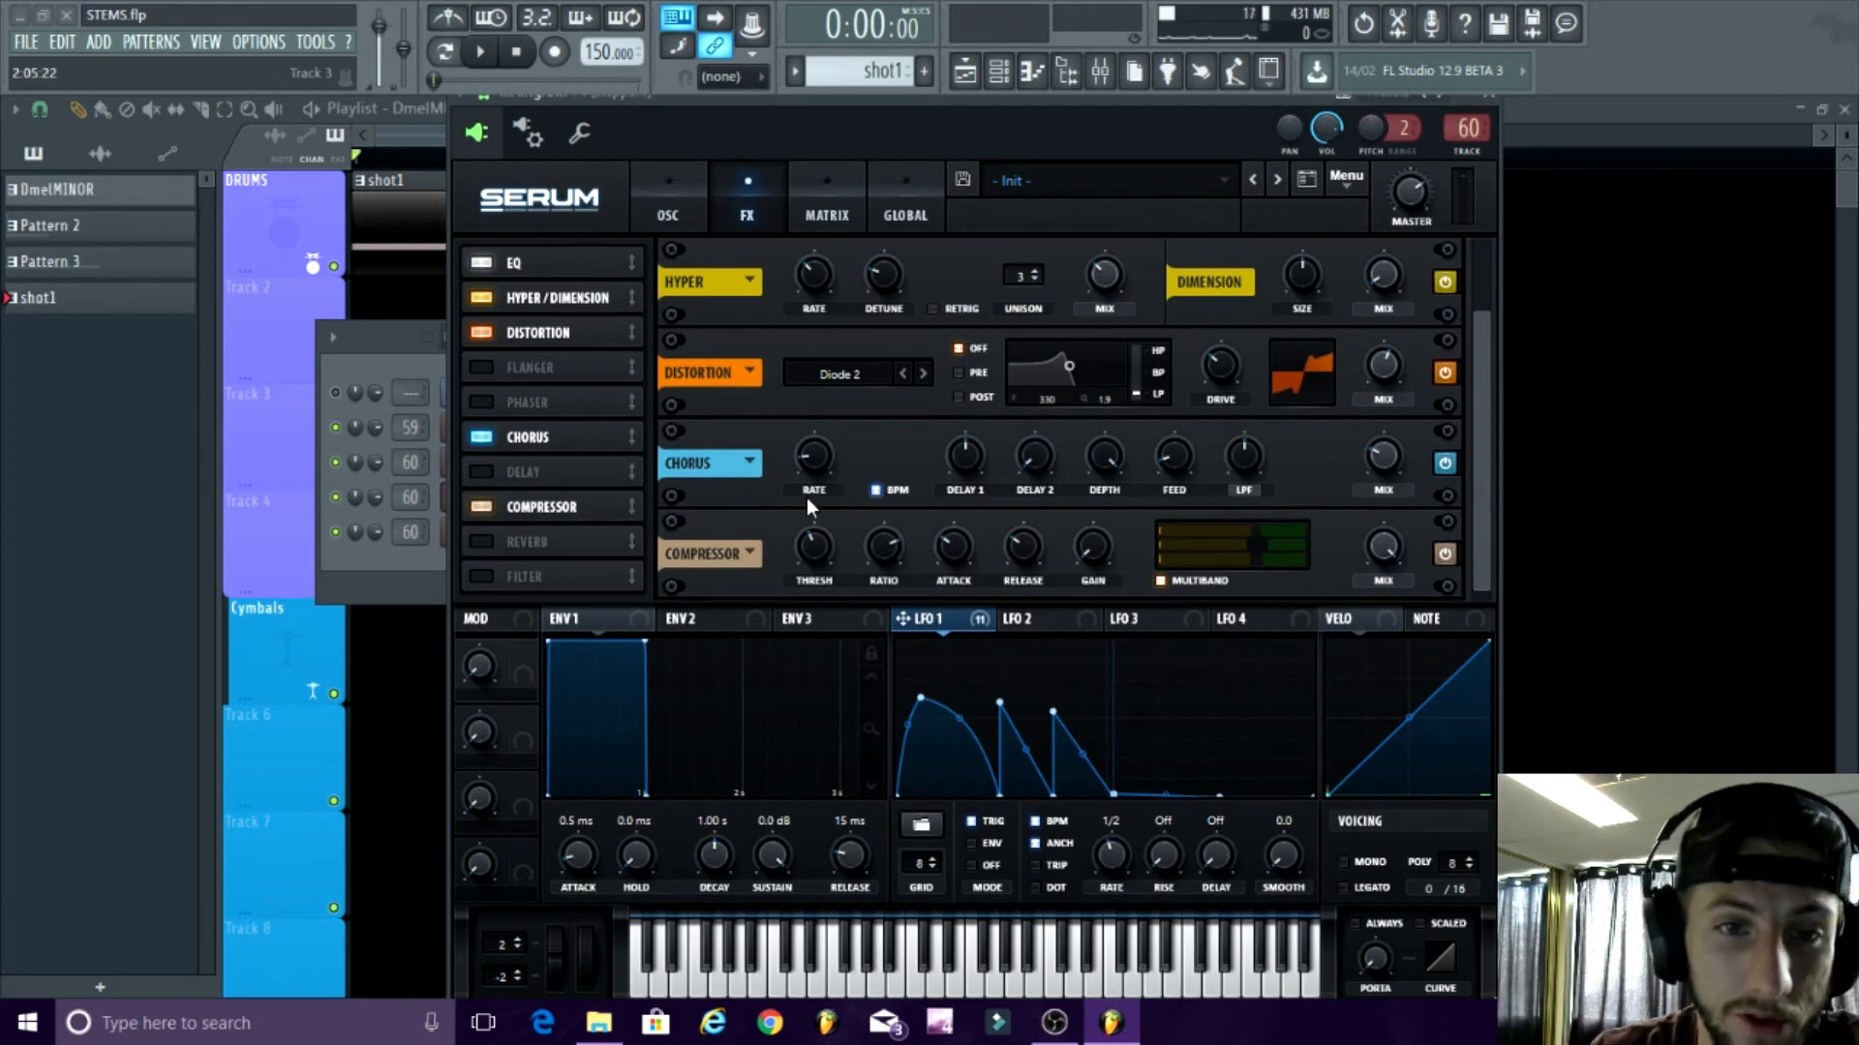
pyautogui.click(813, 454)
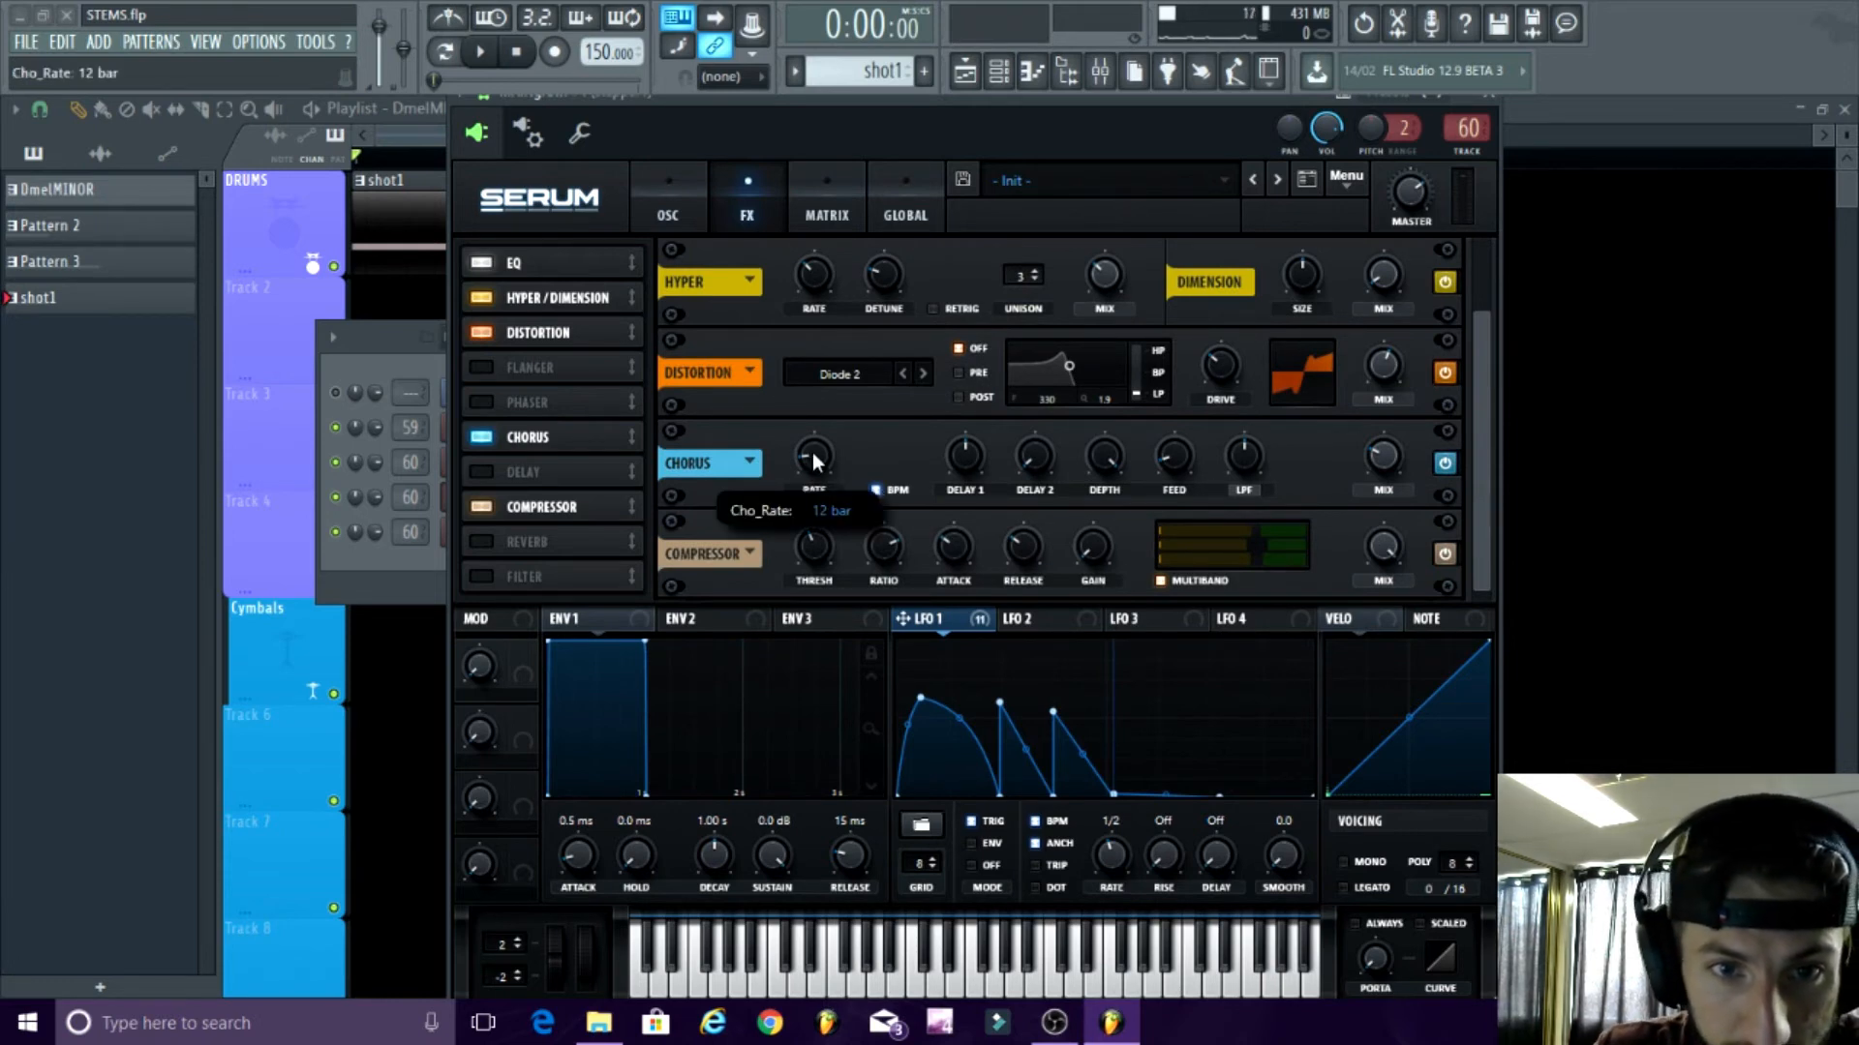
pyautogui.moveTo(1384, 462)
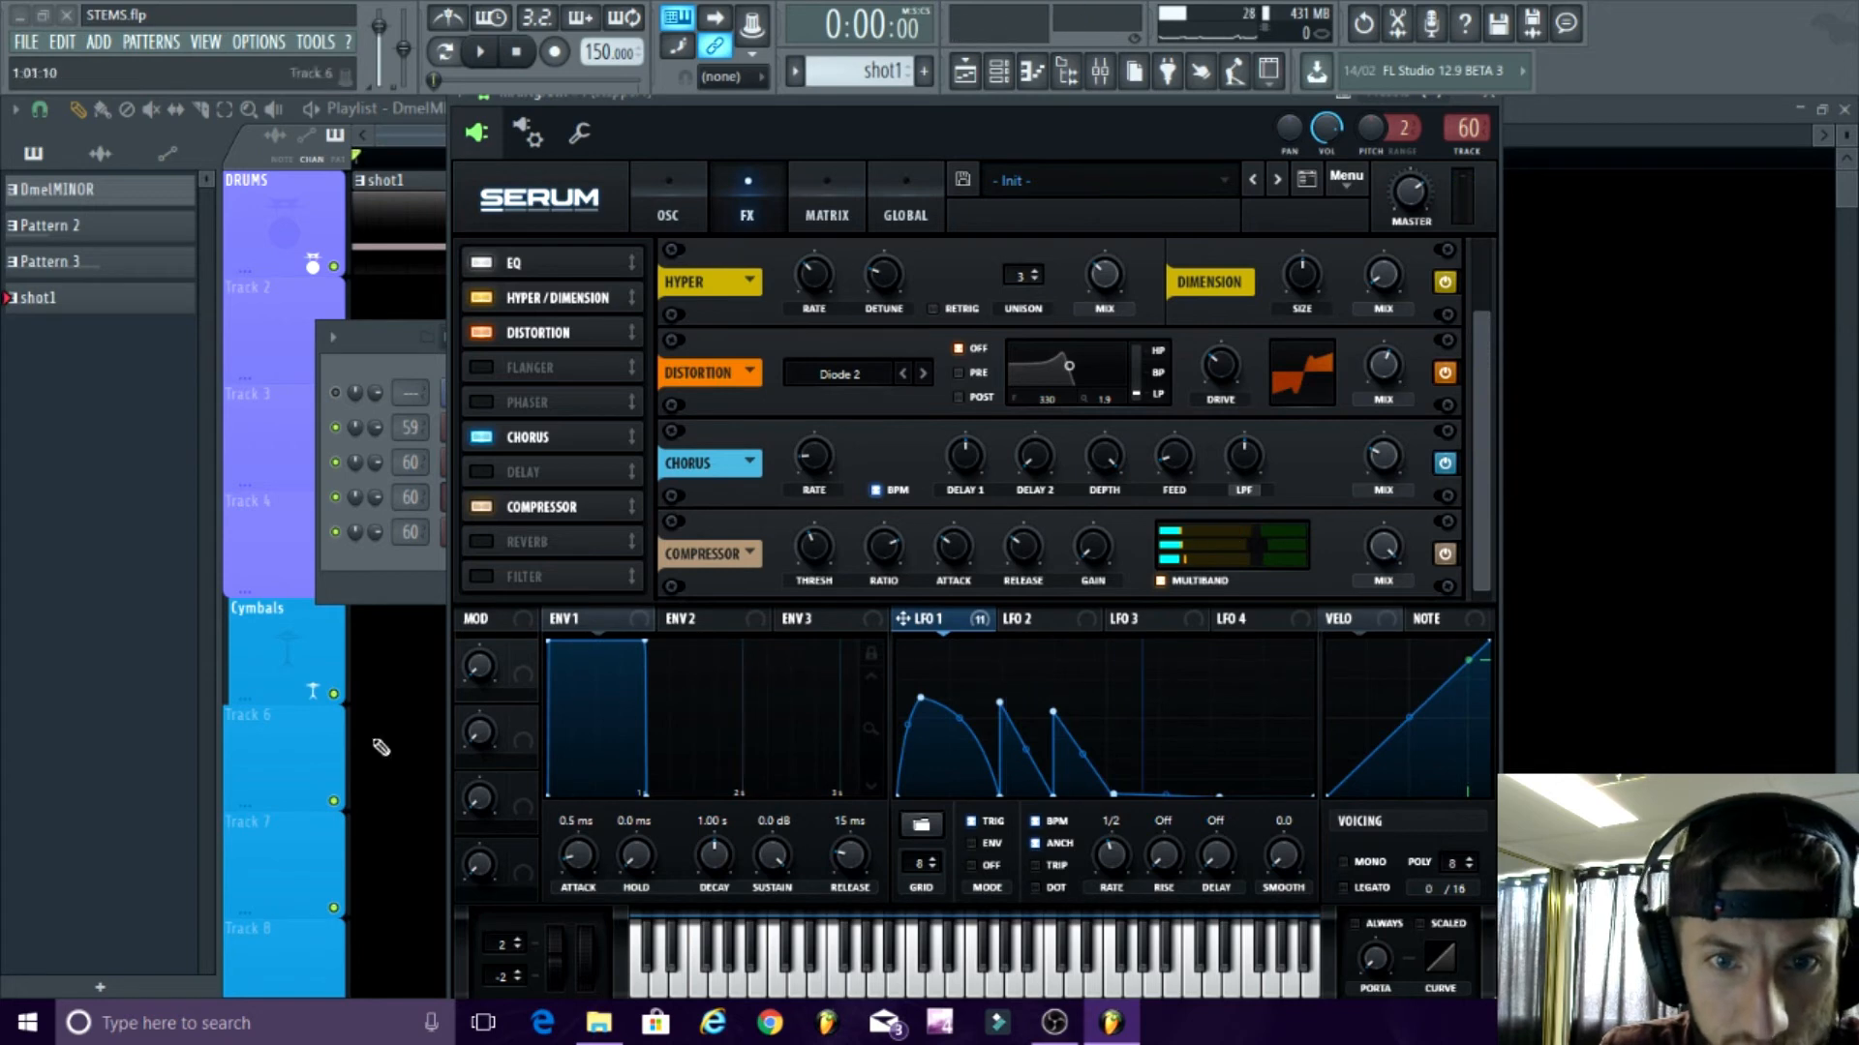
# - Bypass and re-enable the multiband compressor twice while auditioning the growl, and check its threshold
pyautogui.click(480, 508)
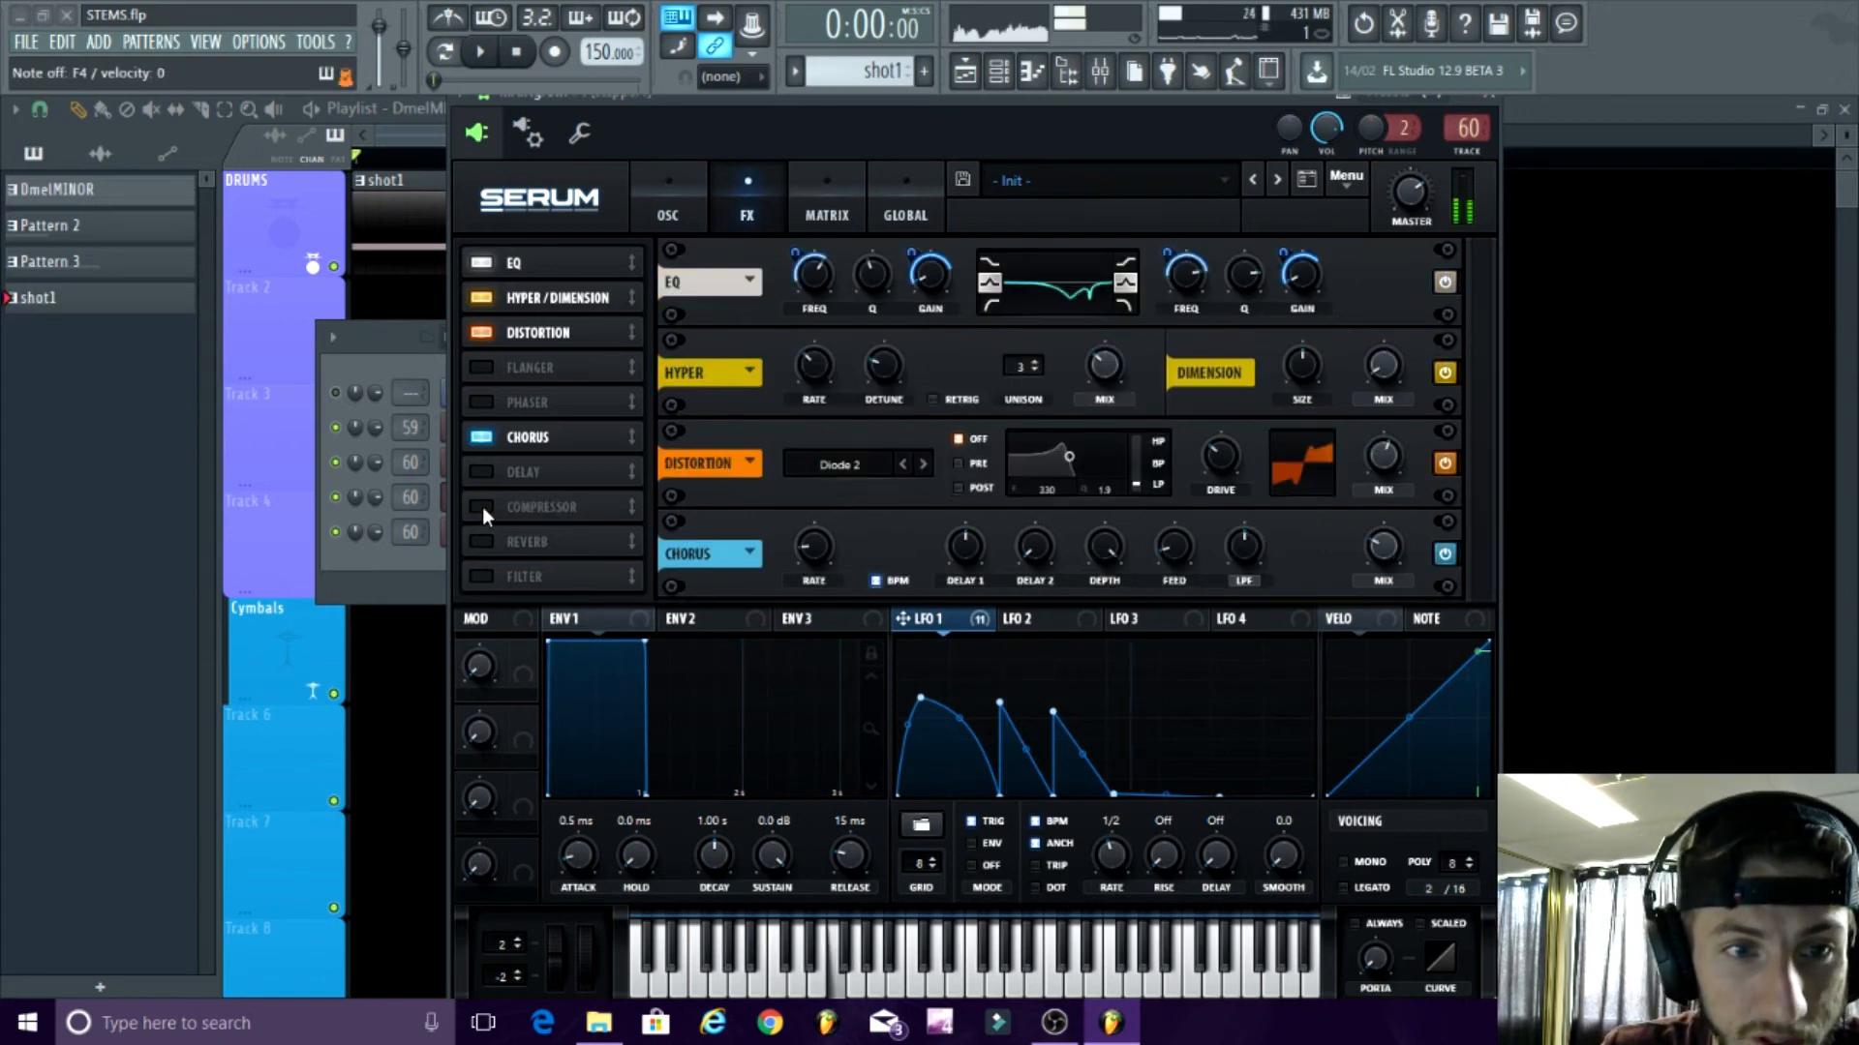
pyautogui.click(480, 508)
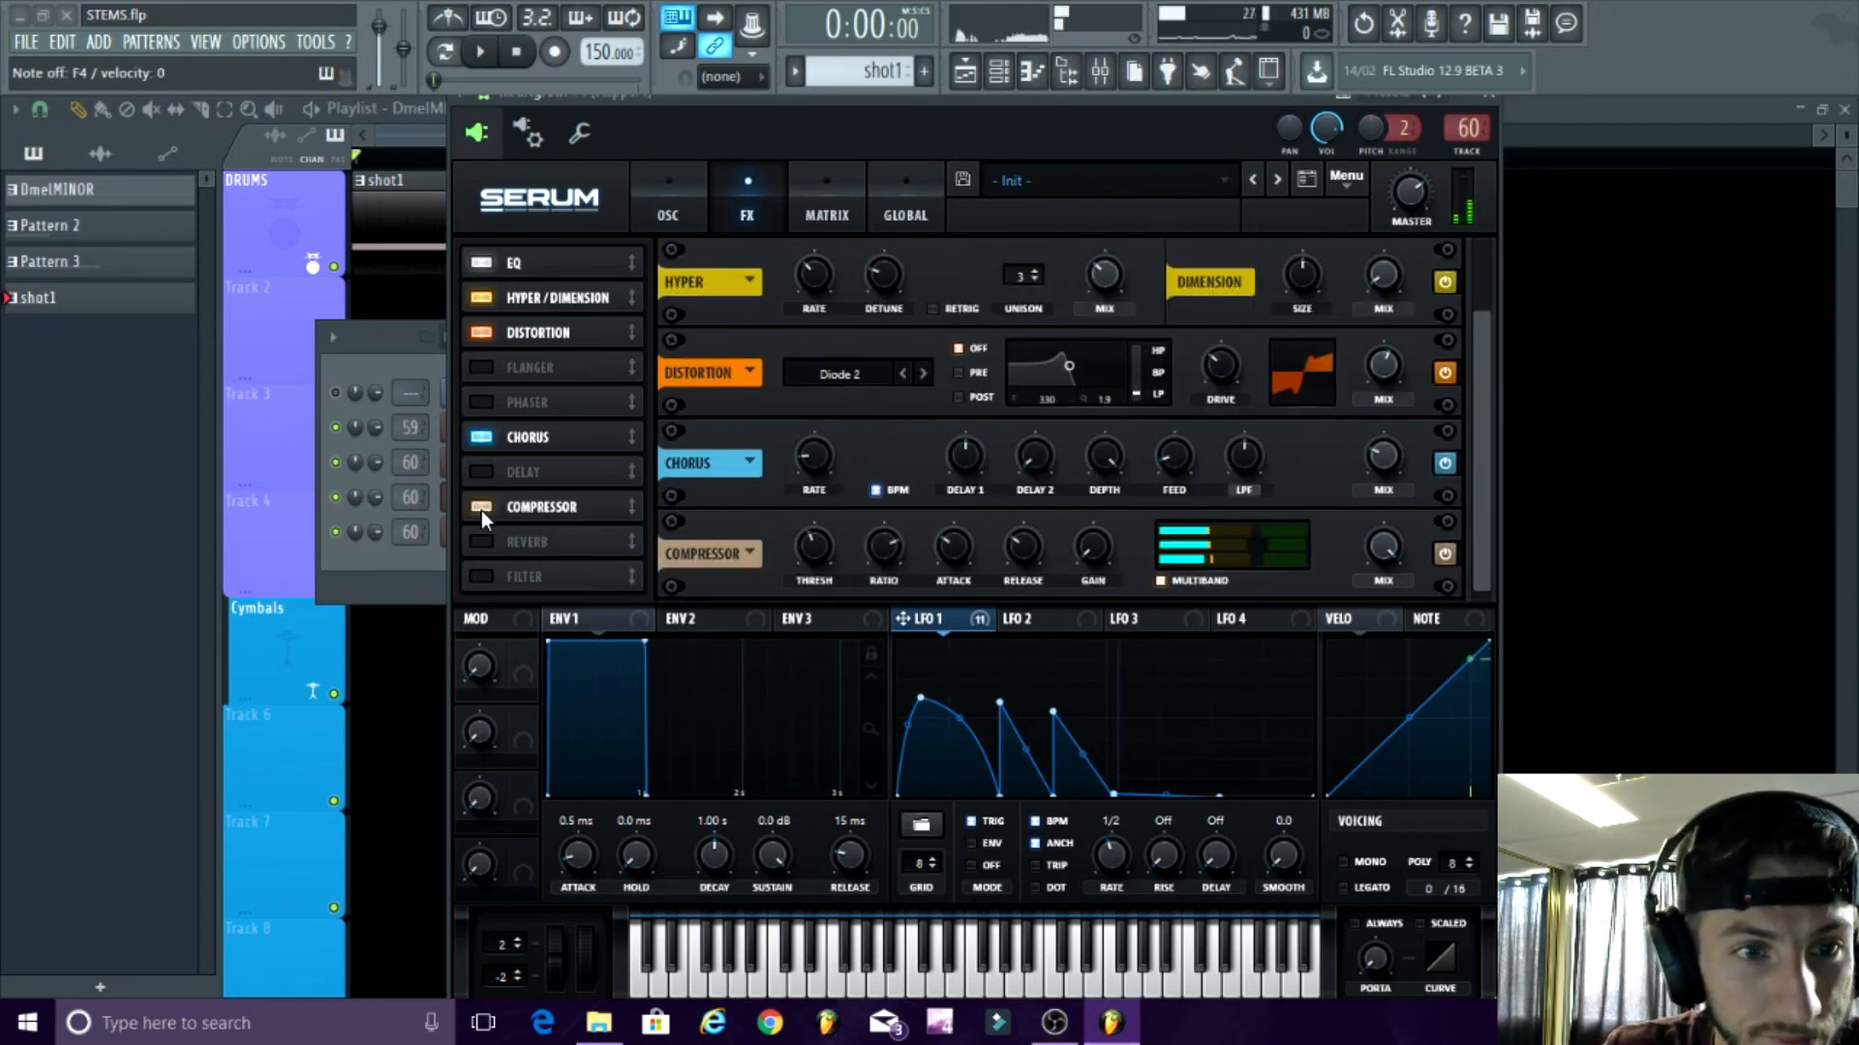
pyautogui.click(480, 509)
pyautogui.click(480, 509)
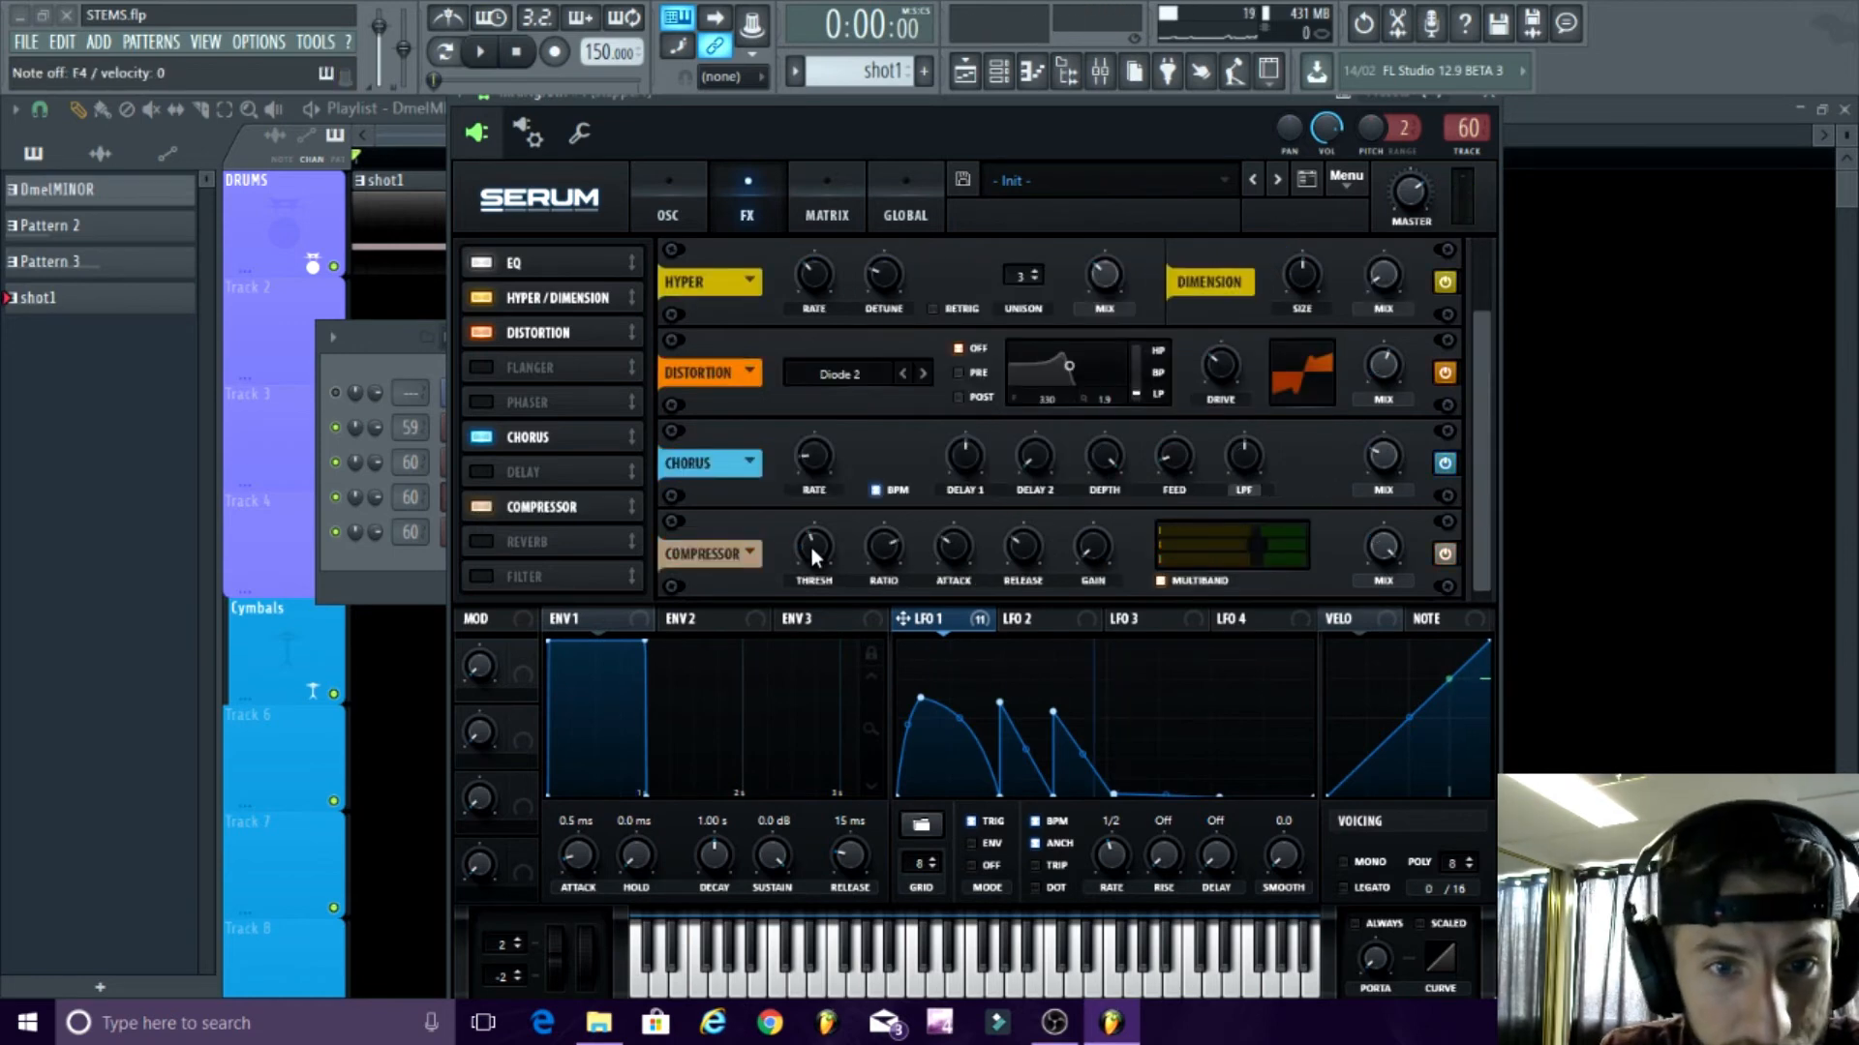
pyautogui.moveTo(810, 543)
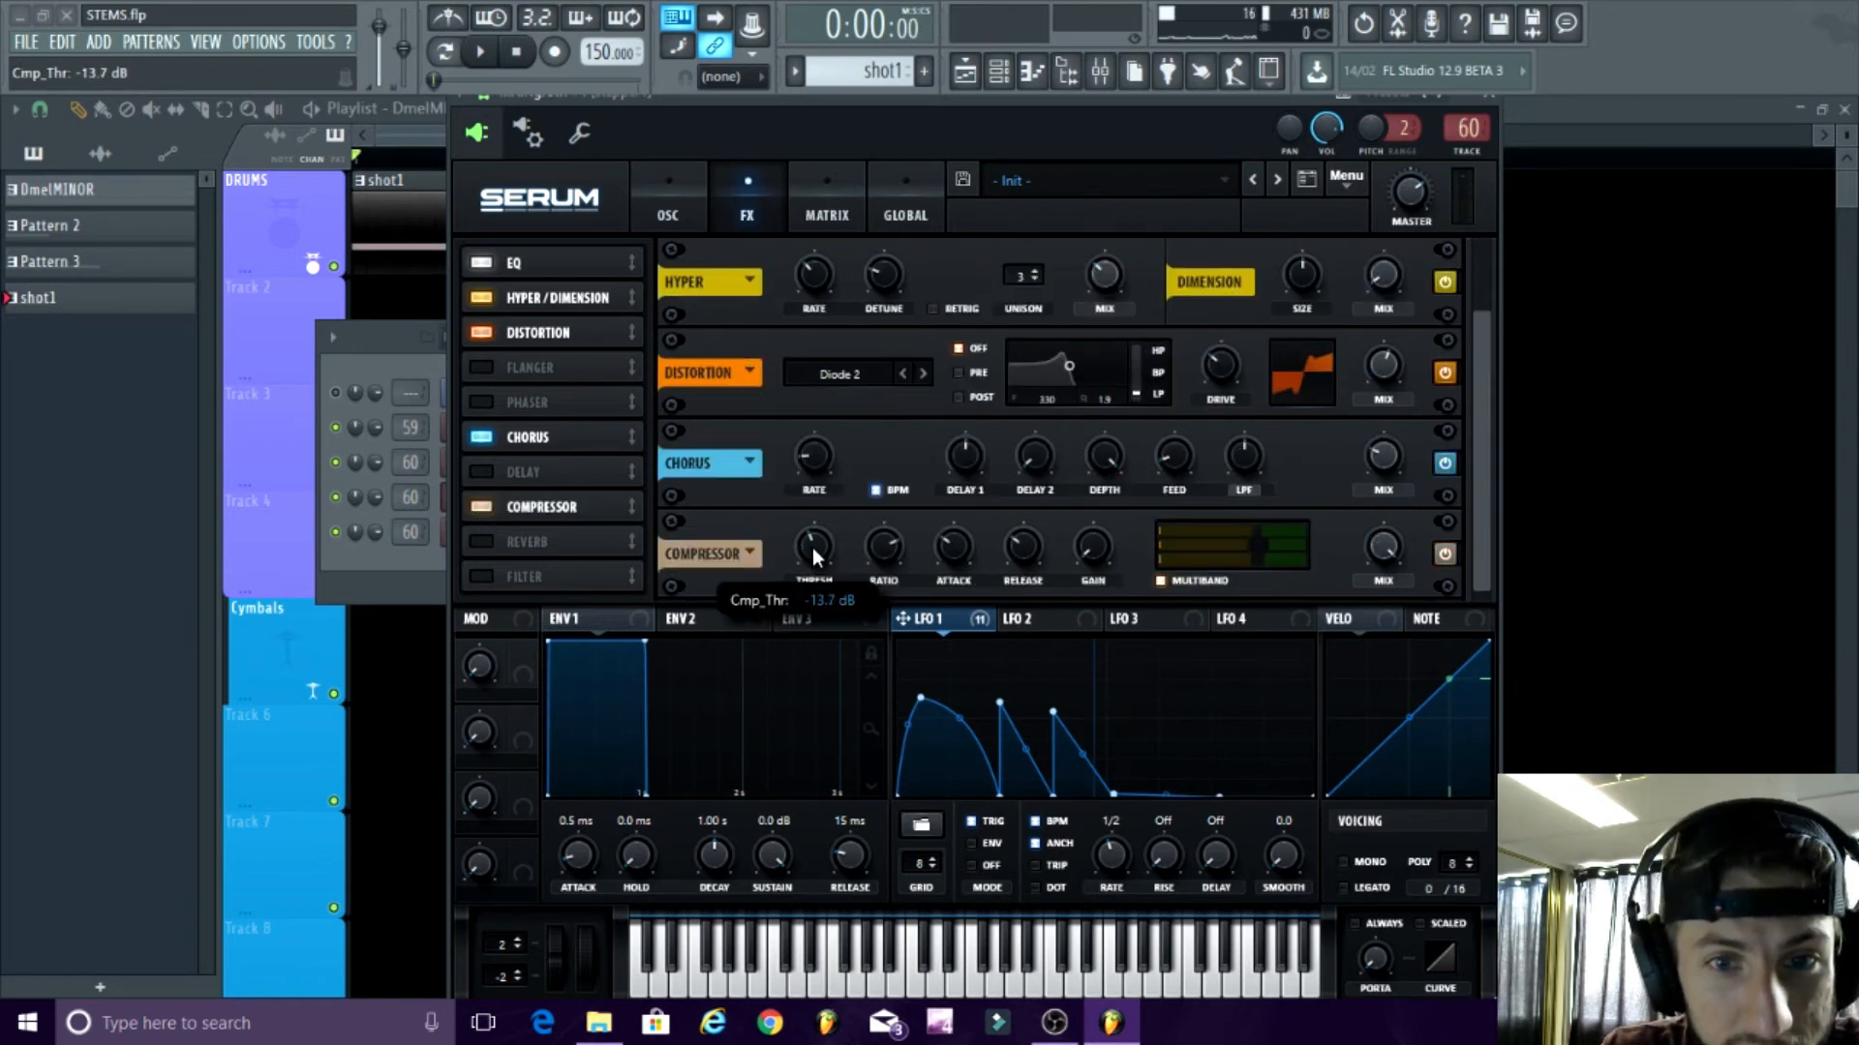
# - Close the Serum and channel rack windows and remove the shot1 clip from the playlist
pyautogui.click(655, 204)
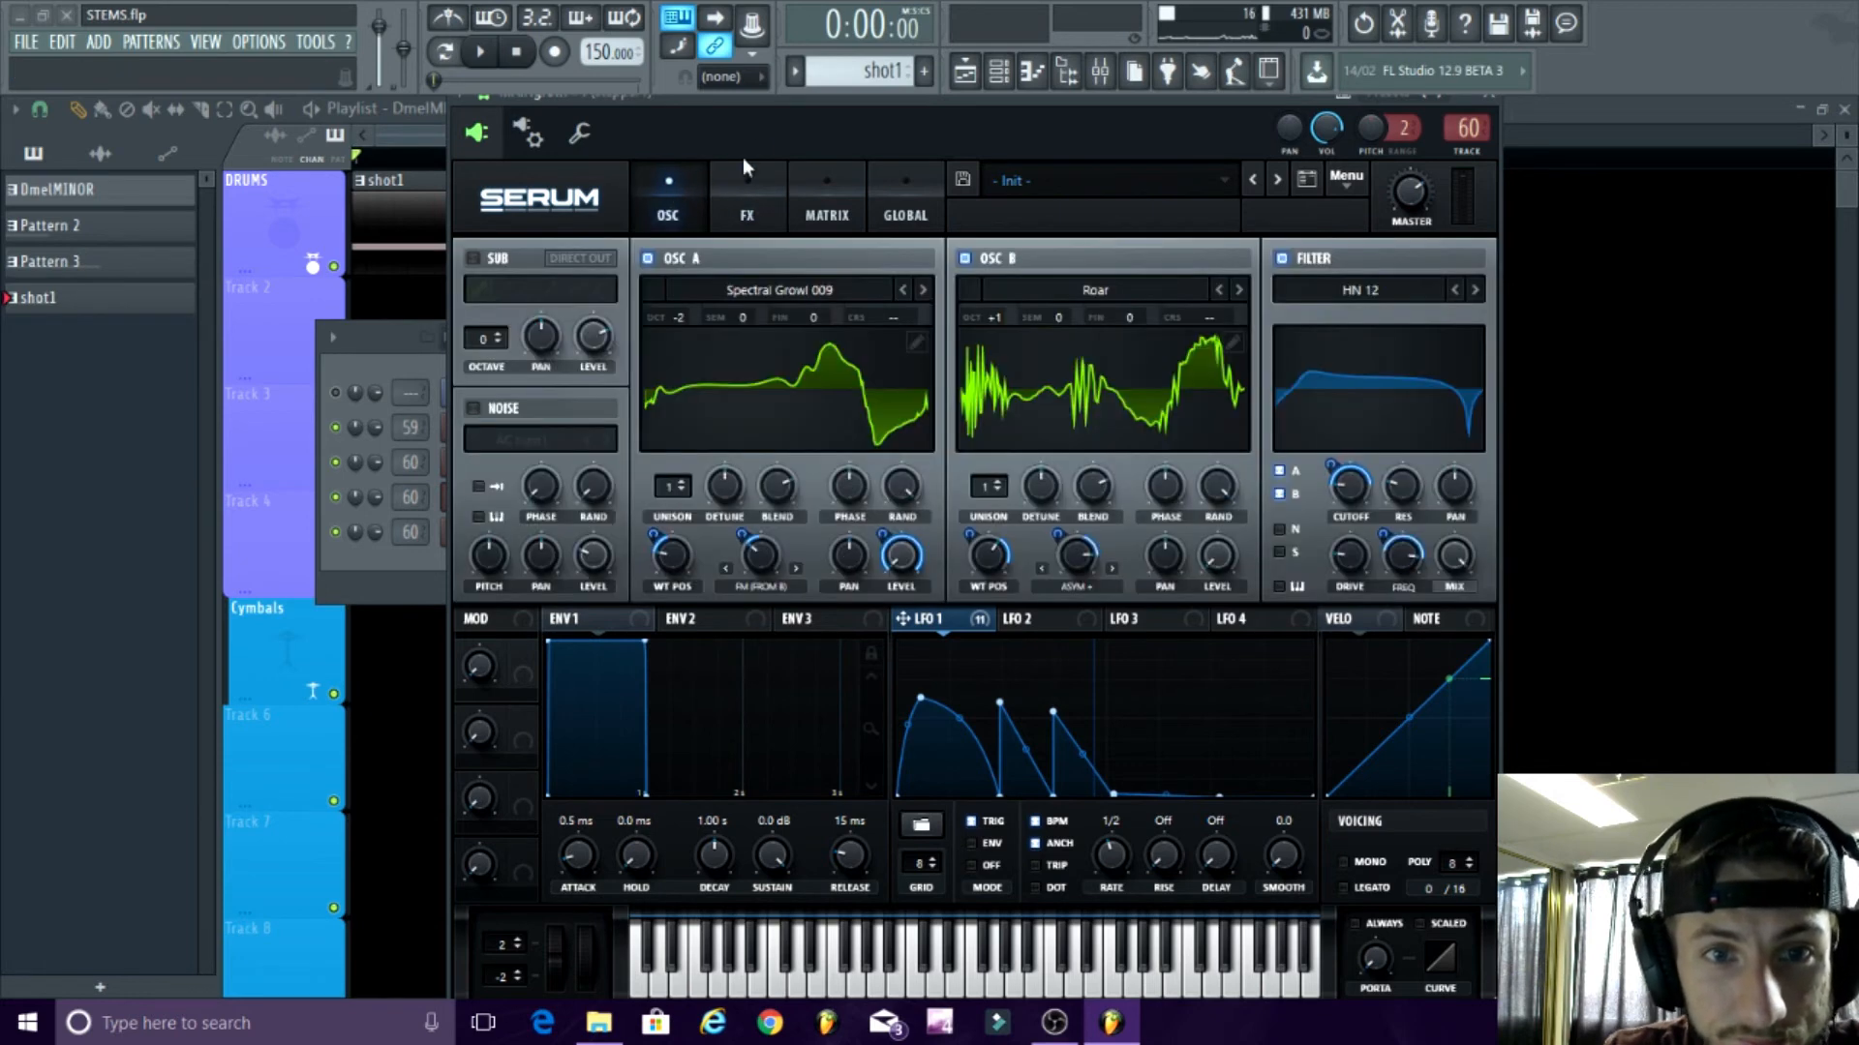
pyautogui.click(1491, 98)
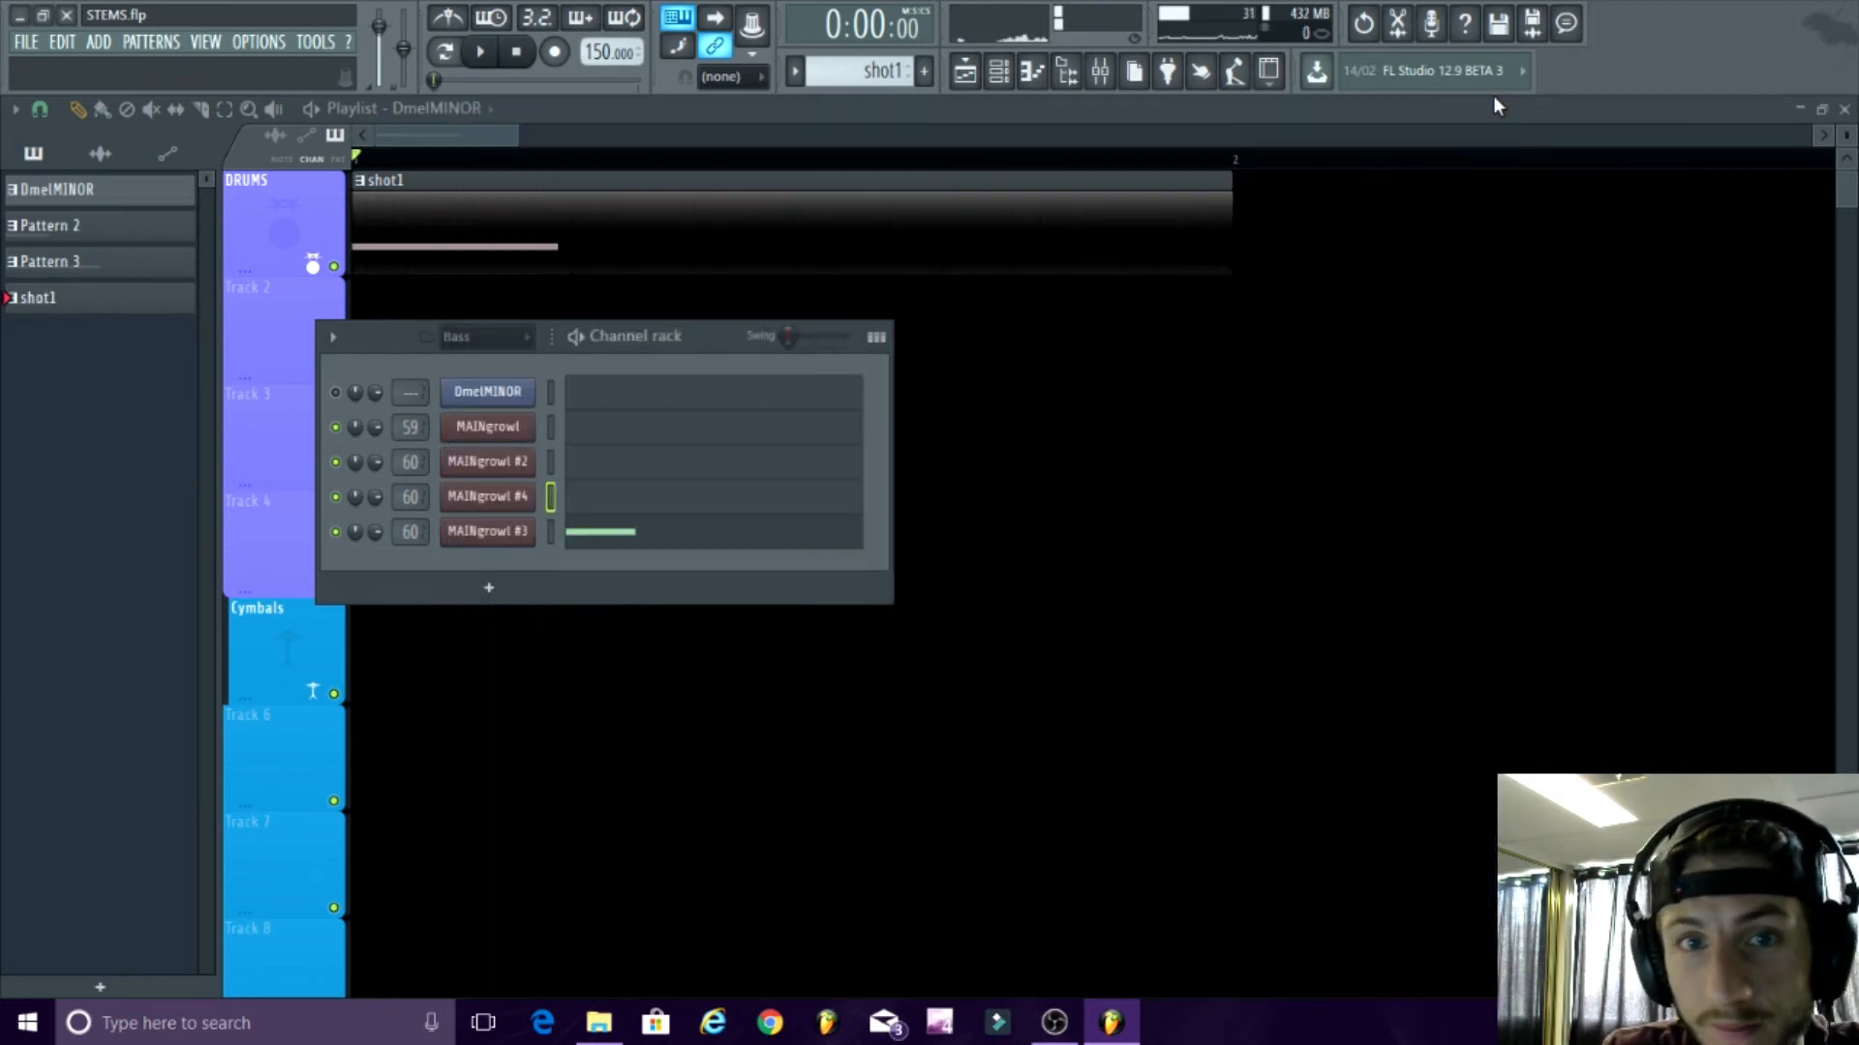
pyautogui.click(877, 336)
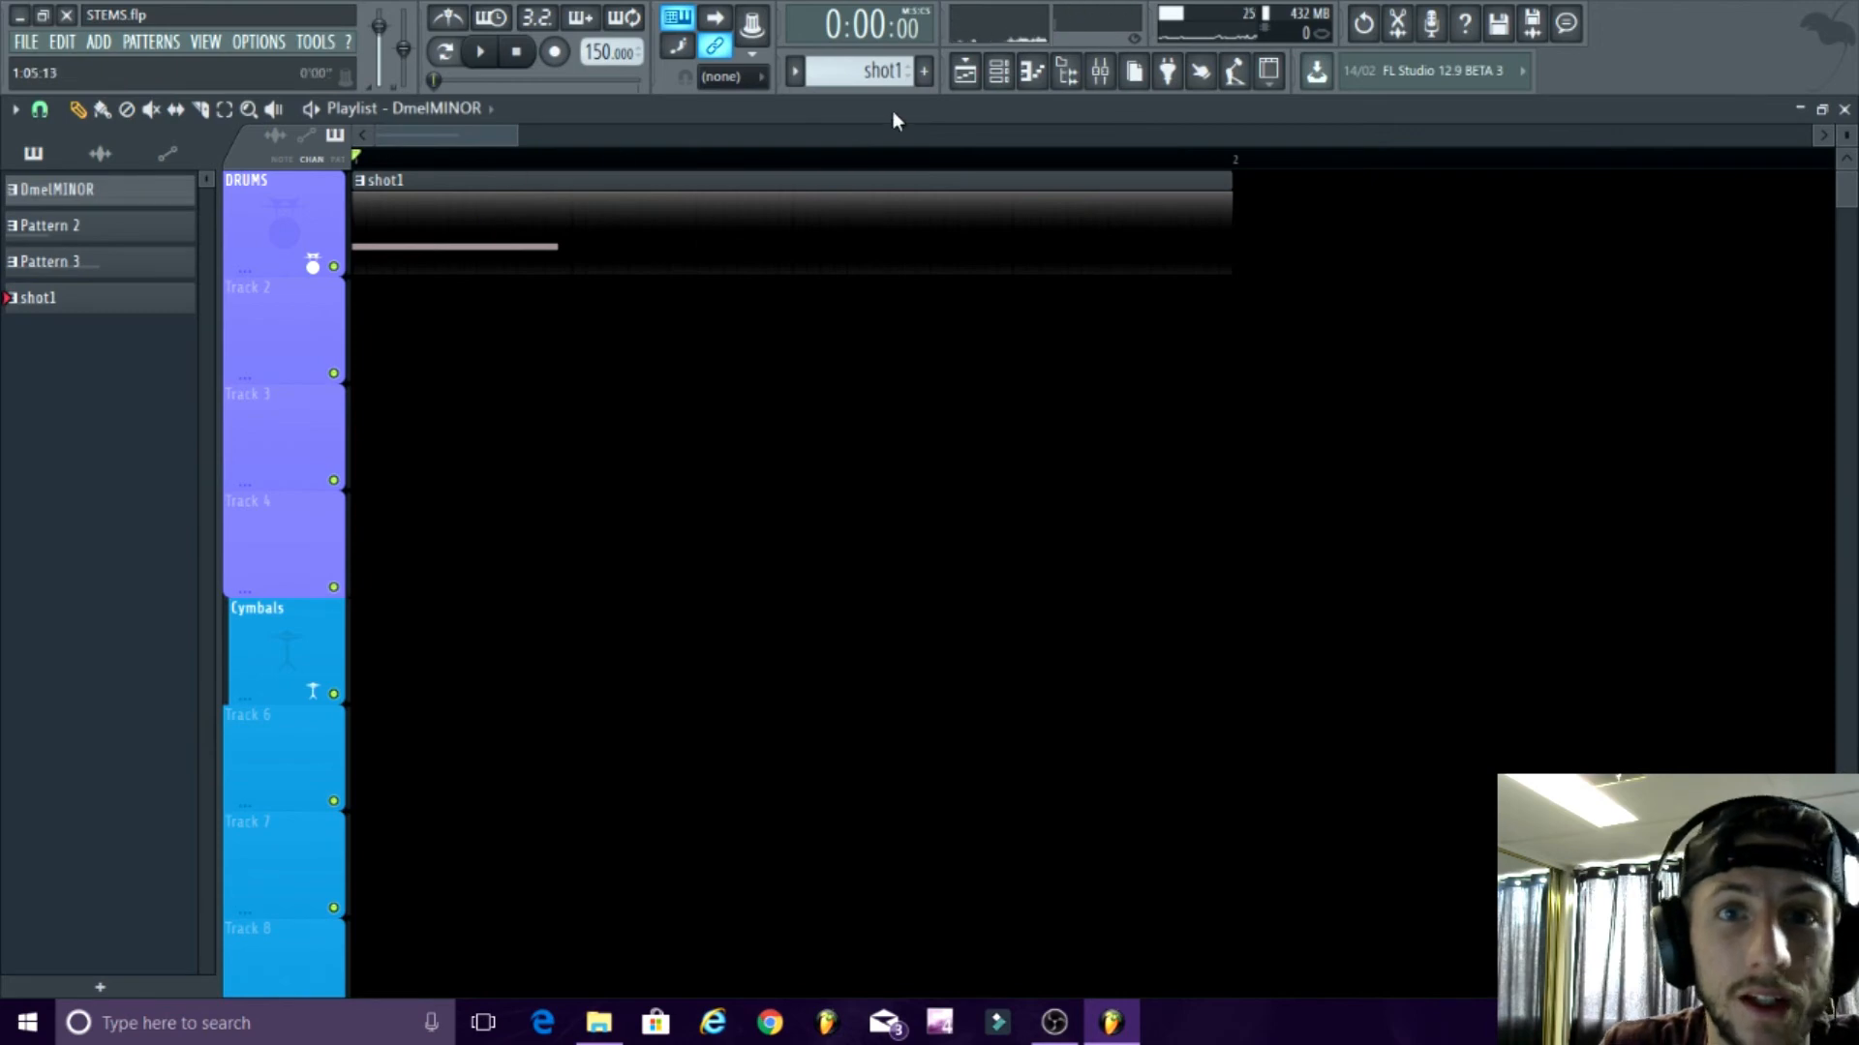
# - Create a new pattern for MAINgrowl #4 and draw a one-beat F4 note at the start of bar 1
pyautogui.click(1003, 77)
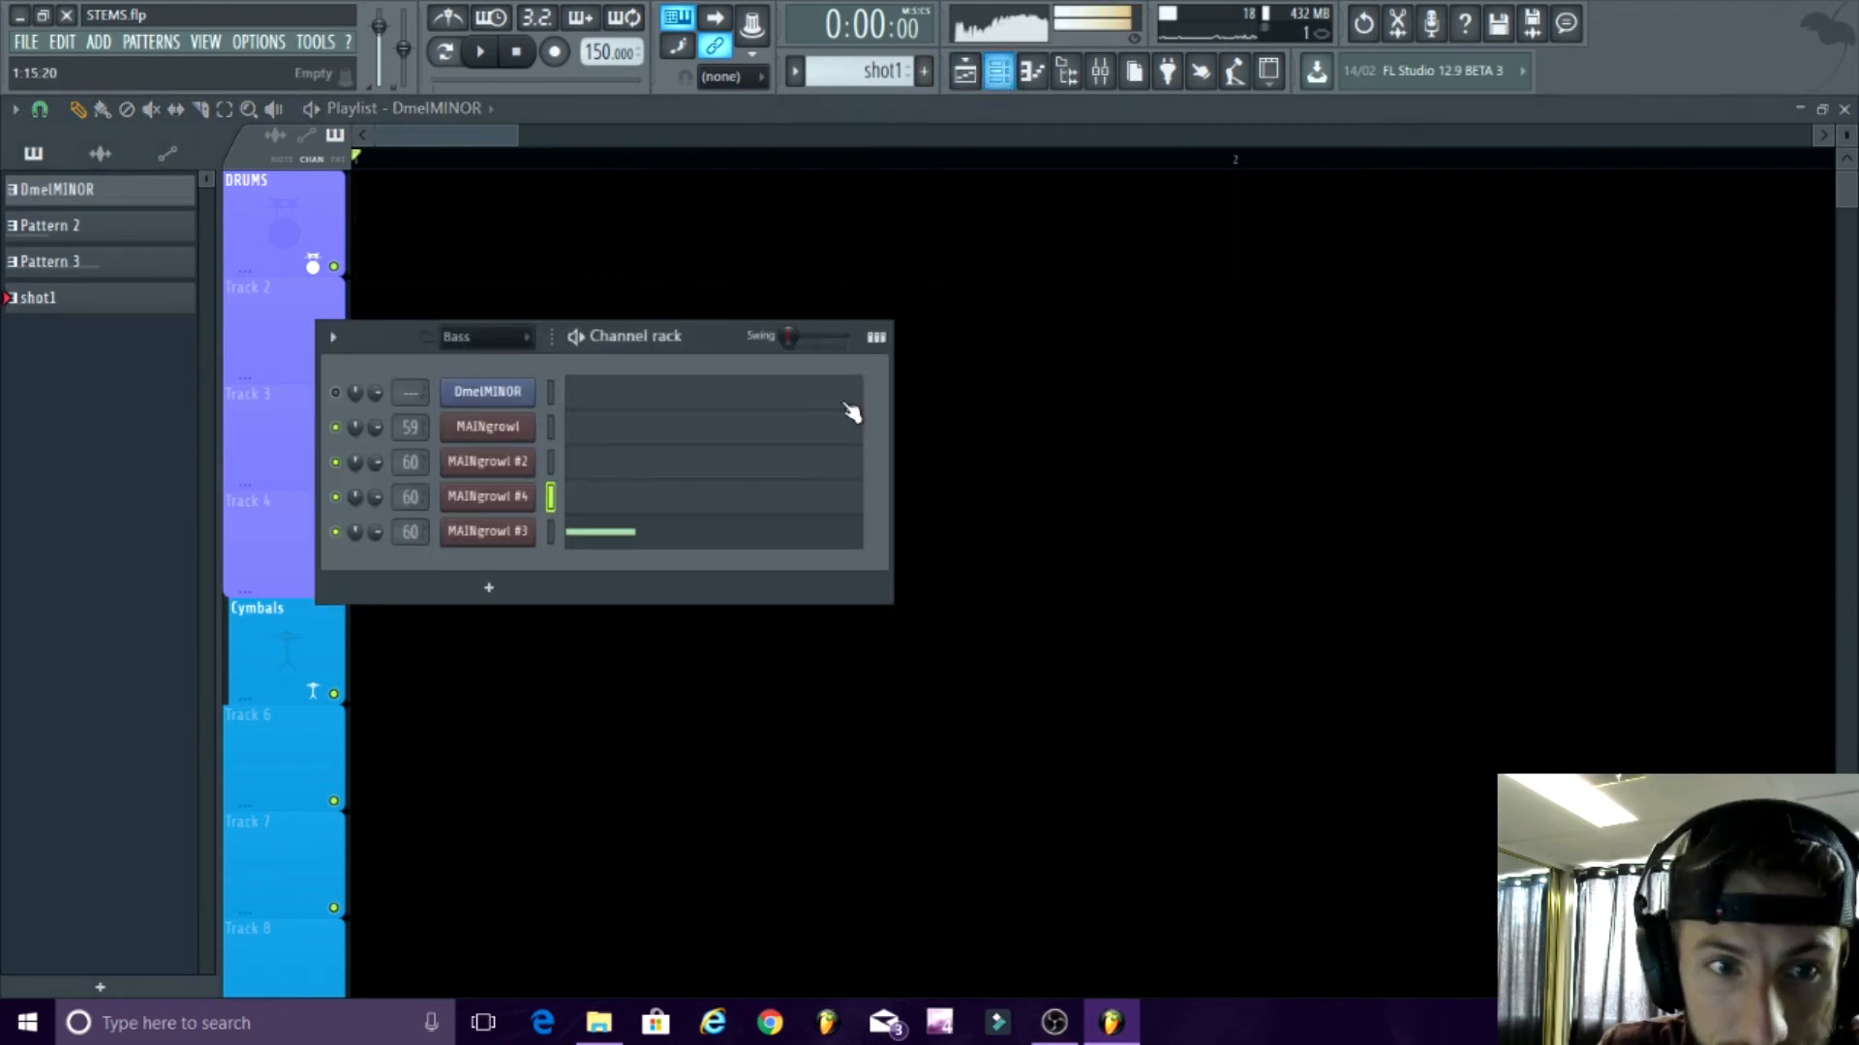
pyautogui.click(620, 501)
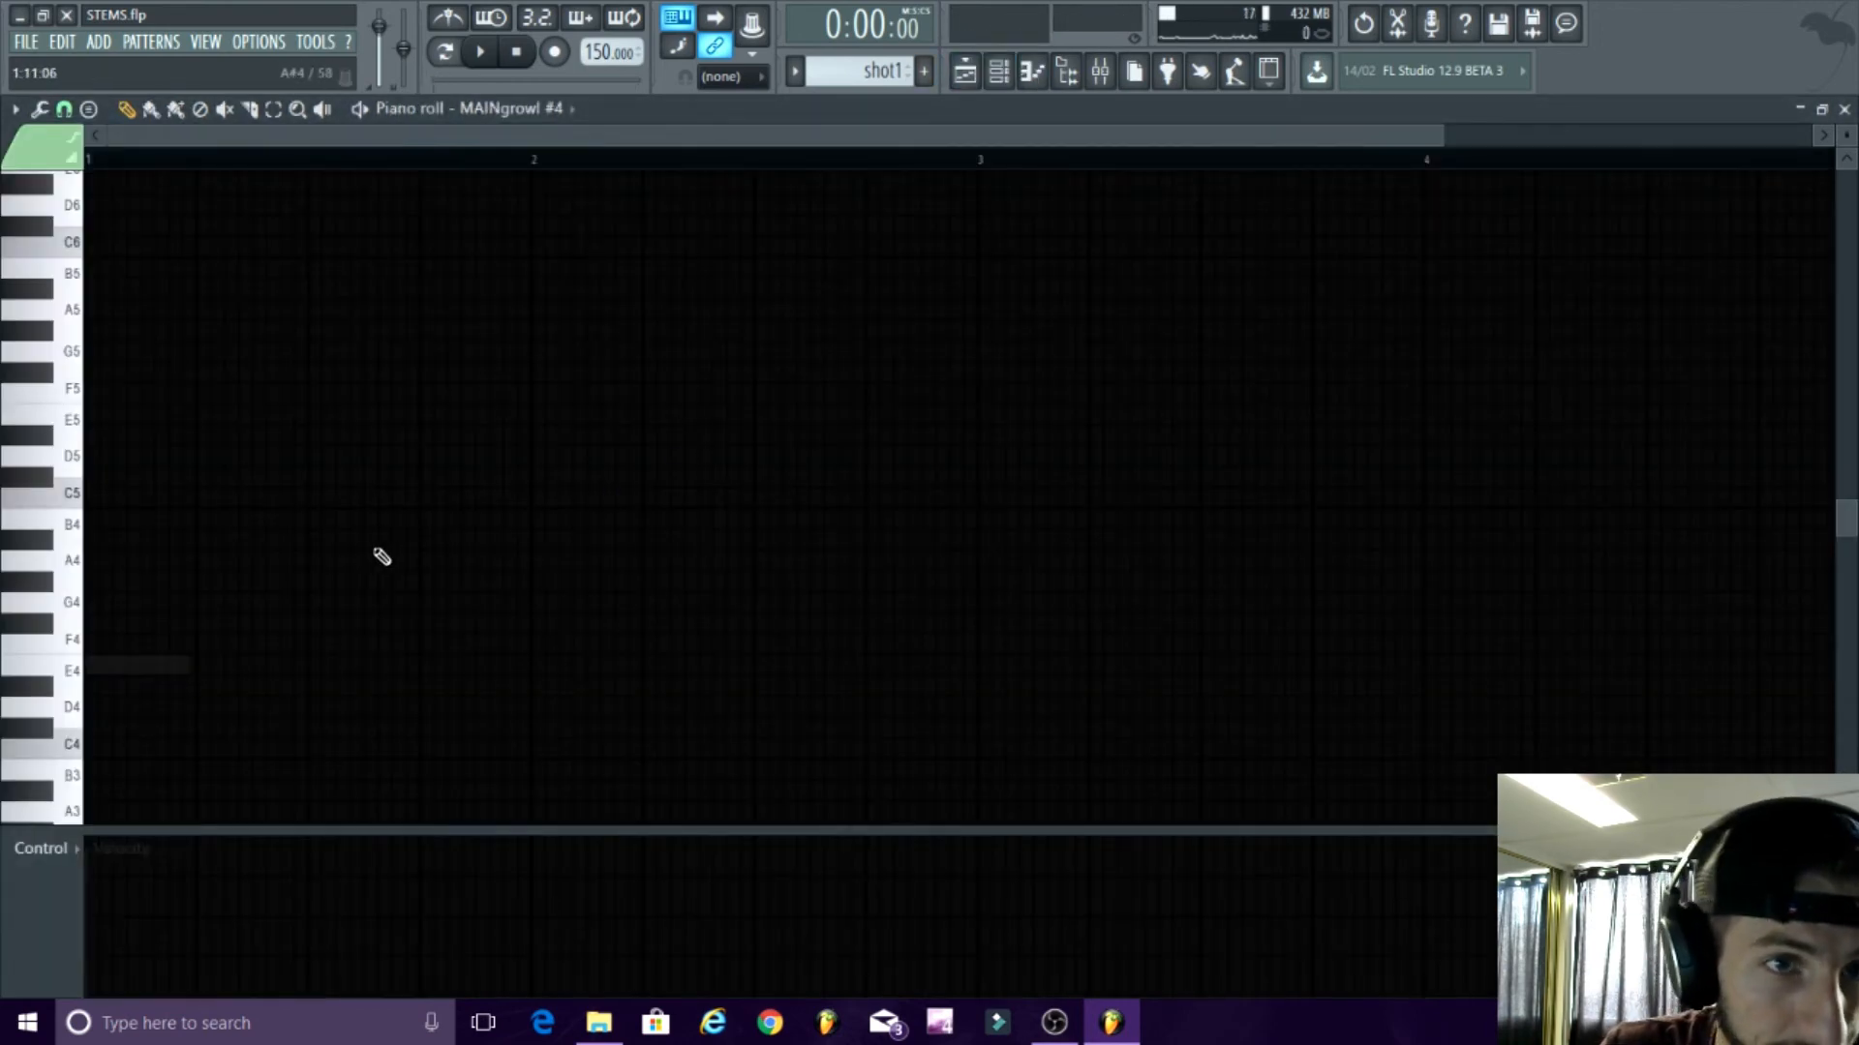
pyautogui.click(924, 70)
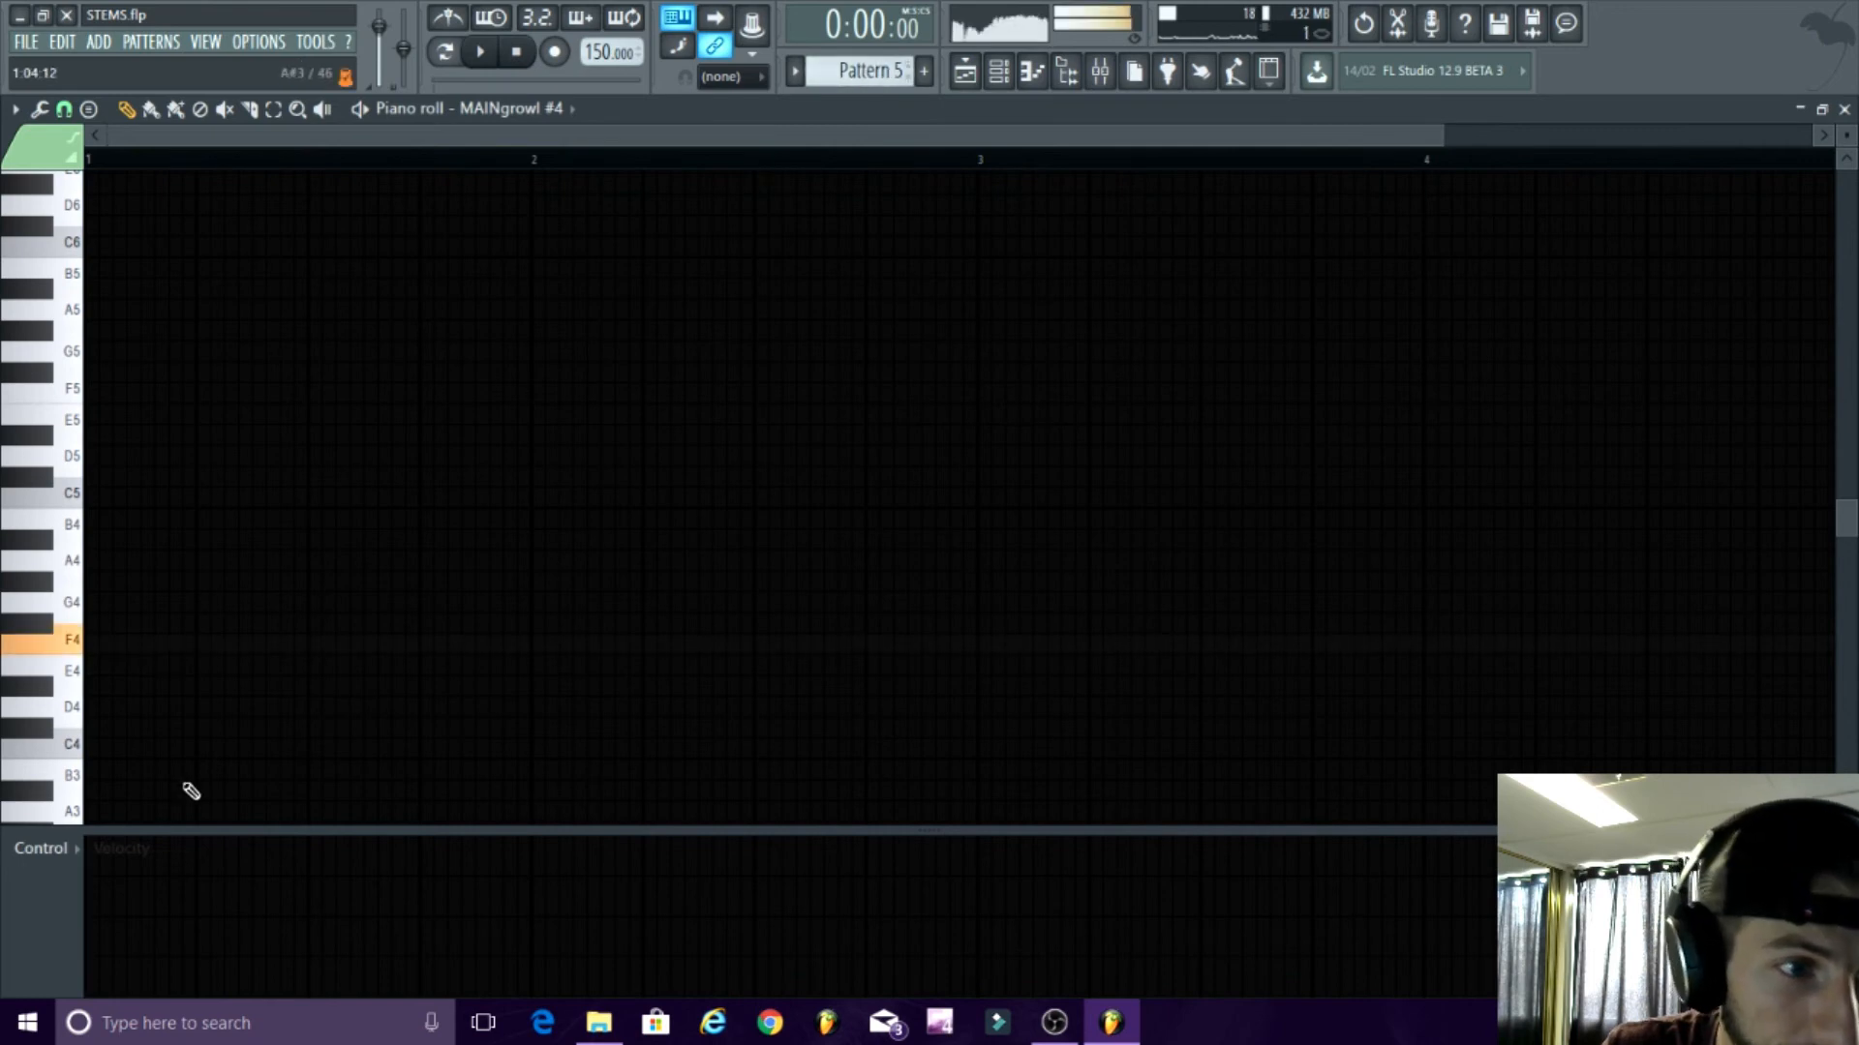
pyautogui.click(106, 664)
pyautogui.moveTo(107, 659); pyautogui.dragTo(196, 641)
pyautogui.scroll(-1, 121, 675)
pyautogui.scroll(4, 179, 602)
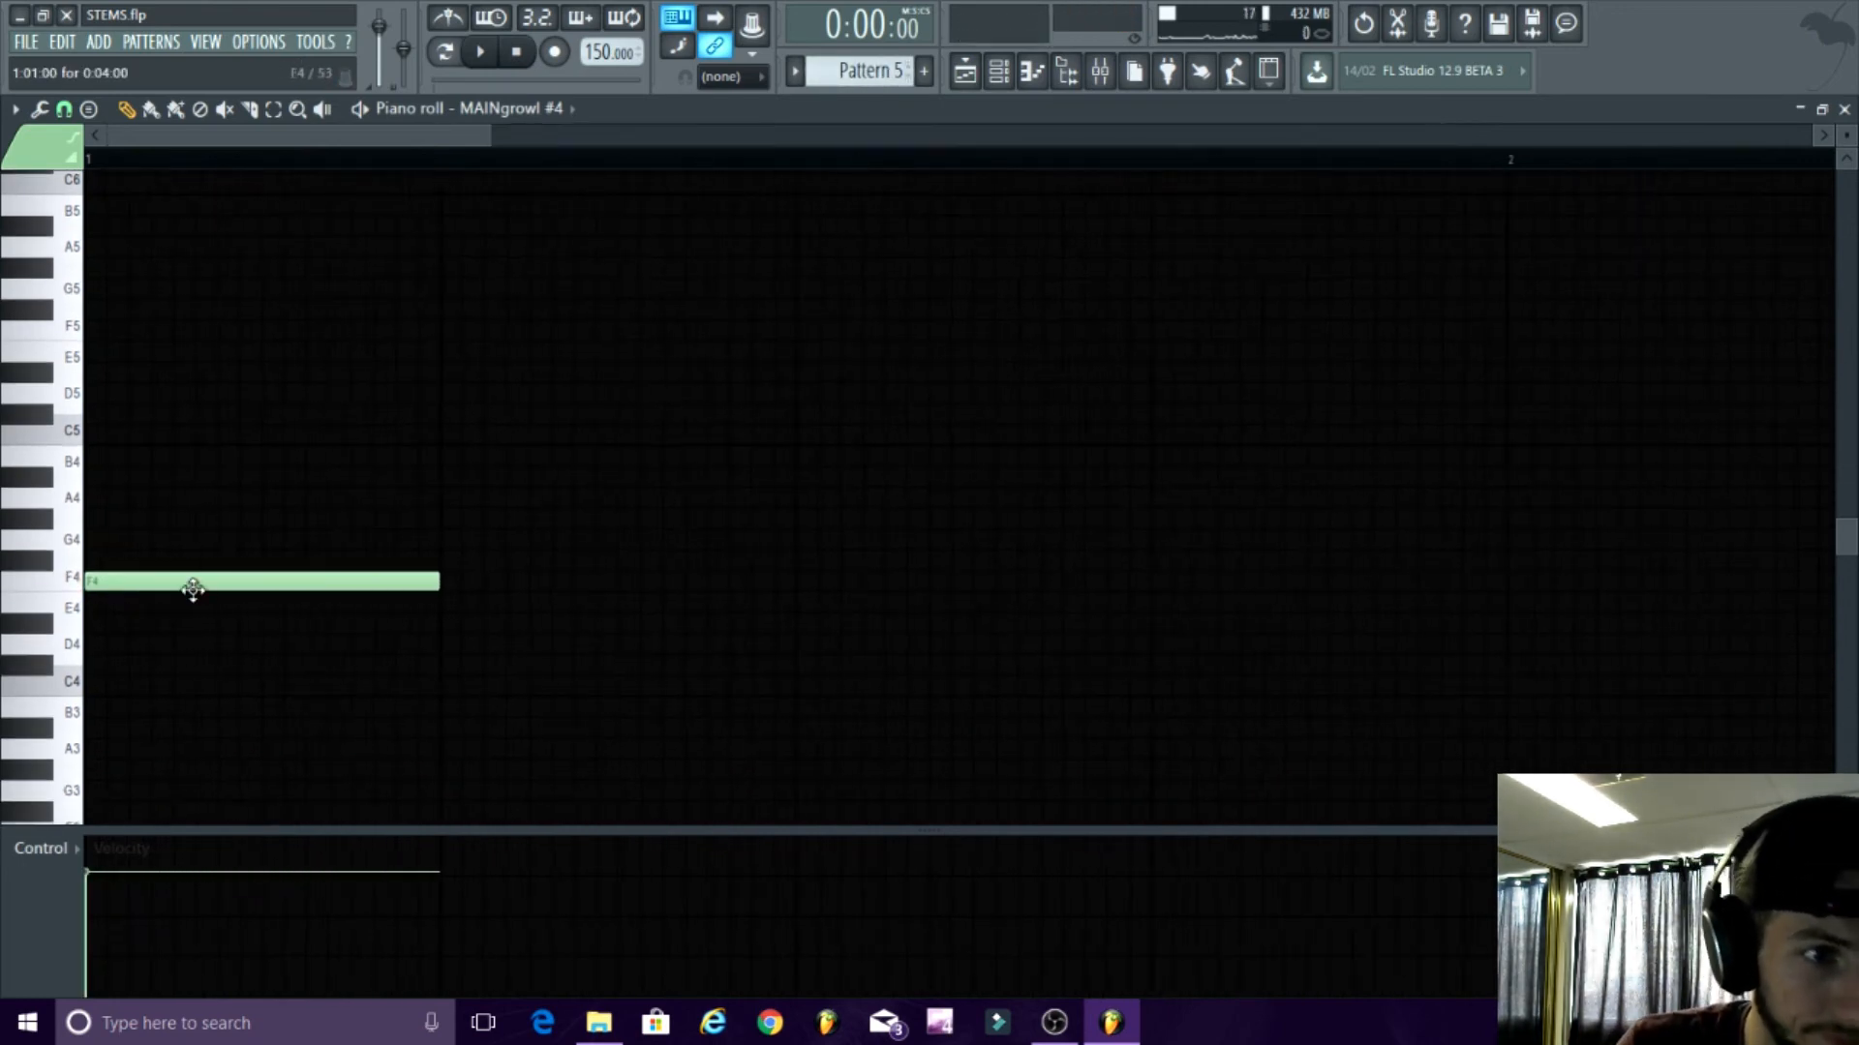
# - Switch playback to pattern mode, audition the F4 note and stop playback
pyautogui.press('space')
pyautogui.click(452, 56)
pyautogui.press('space')
pyautogui.press('space')
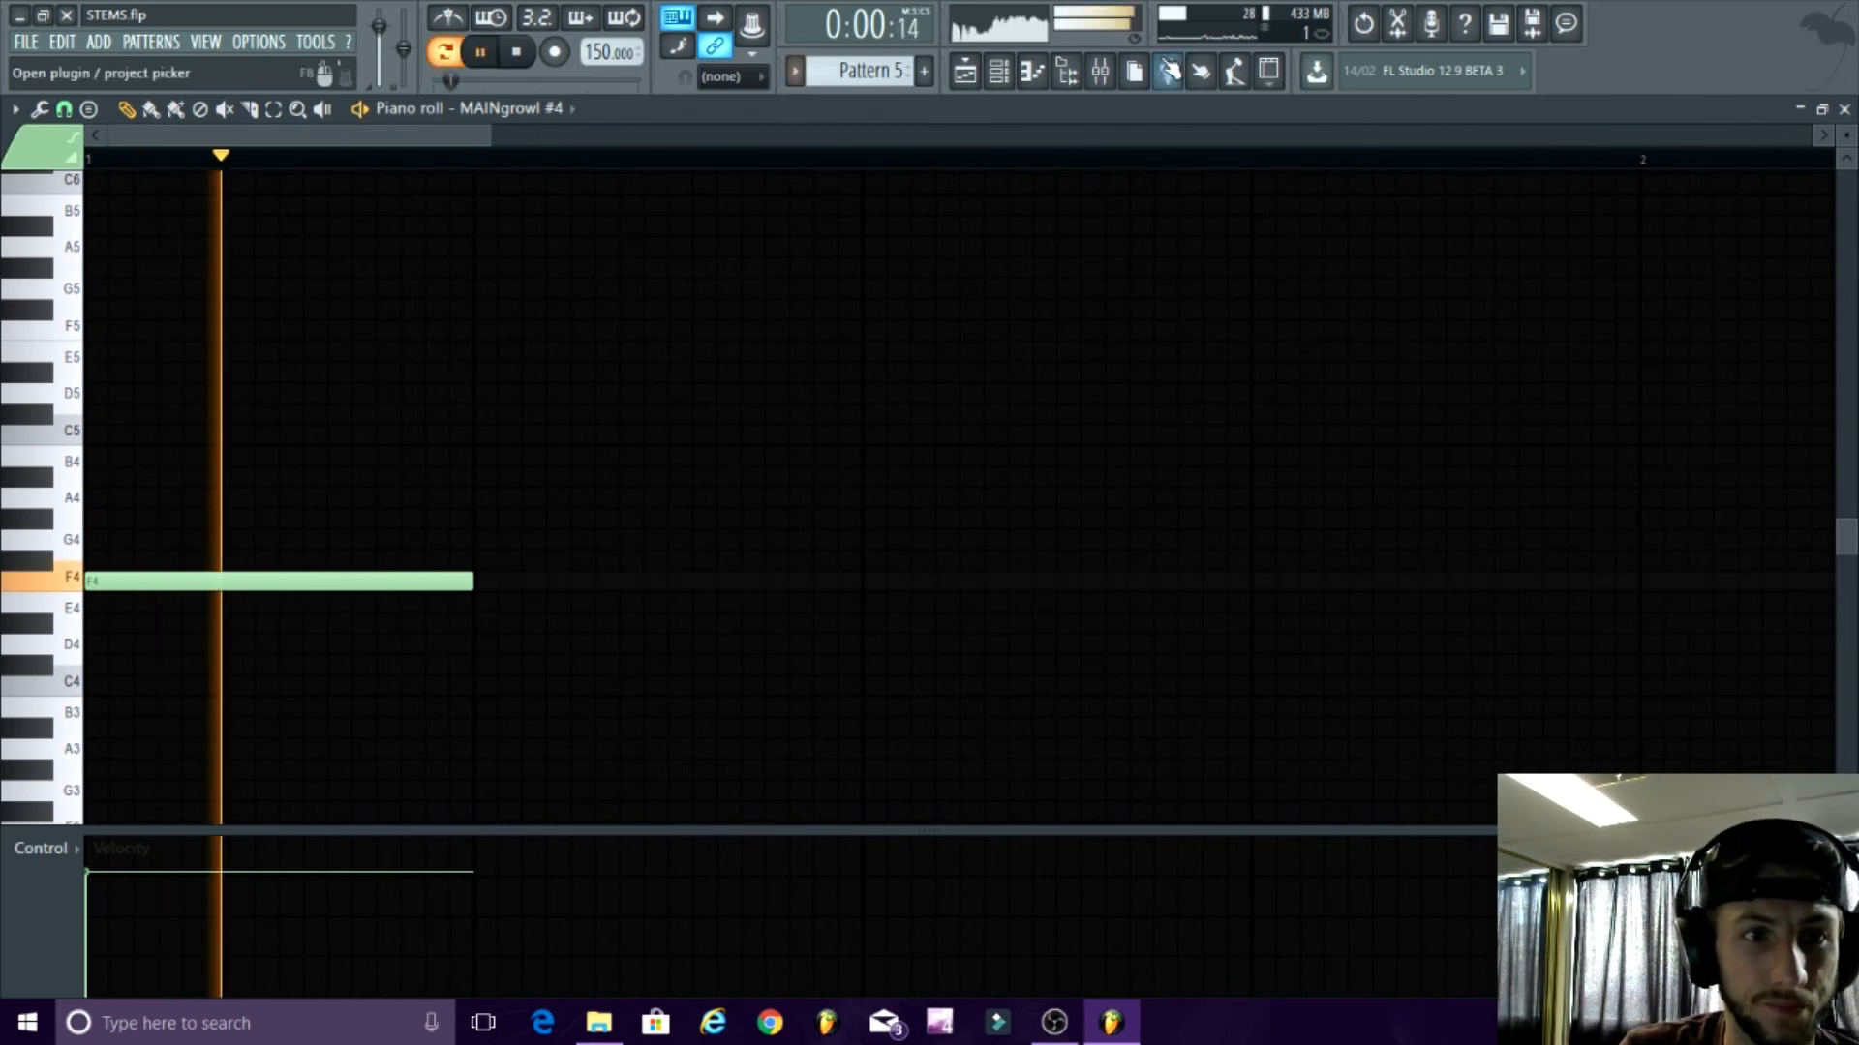
pyautogui.press('space')
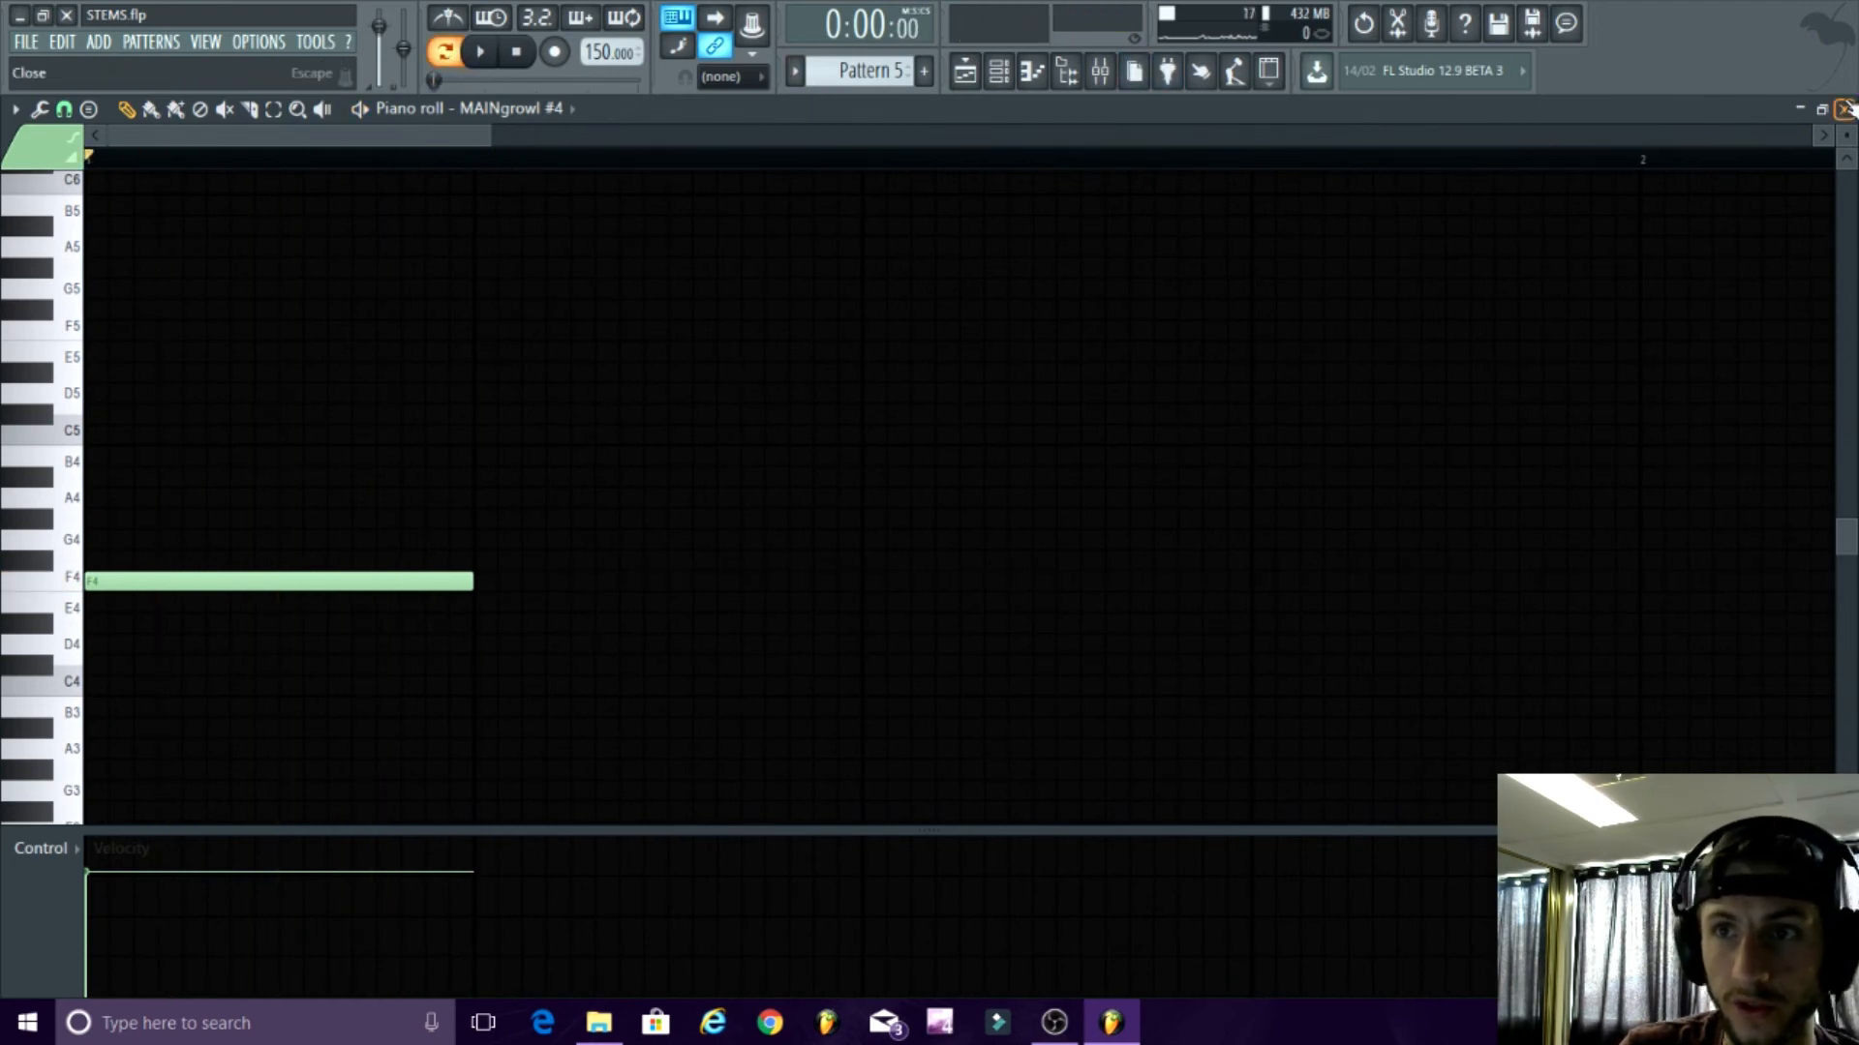
# - Place Pattern 5 in the playlist on the DRUMS track at the start of bar 1
pyautogui.press('F5')
pyautogui.click(545, 399)
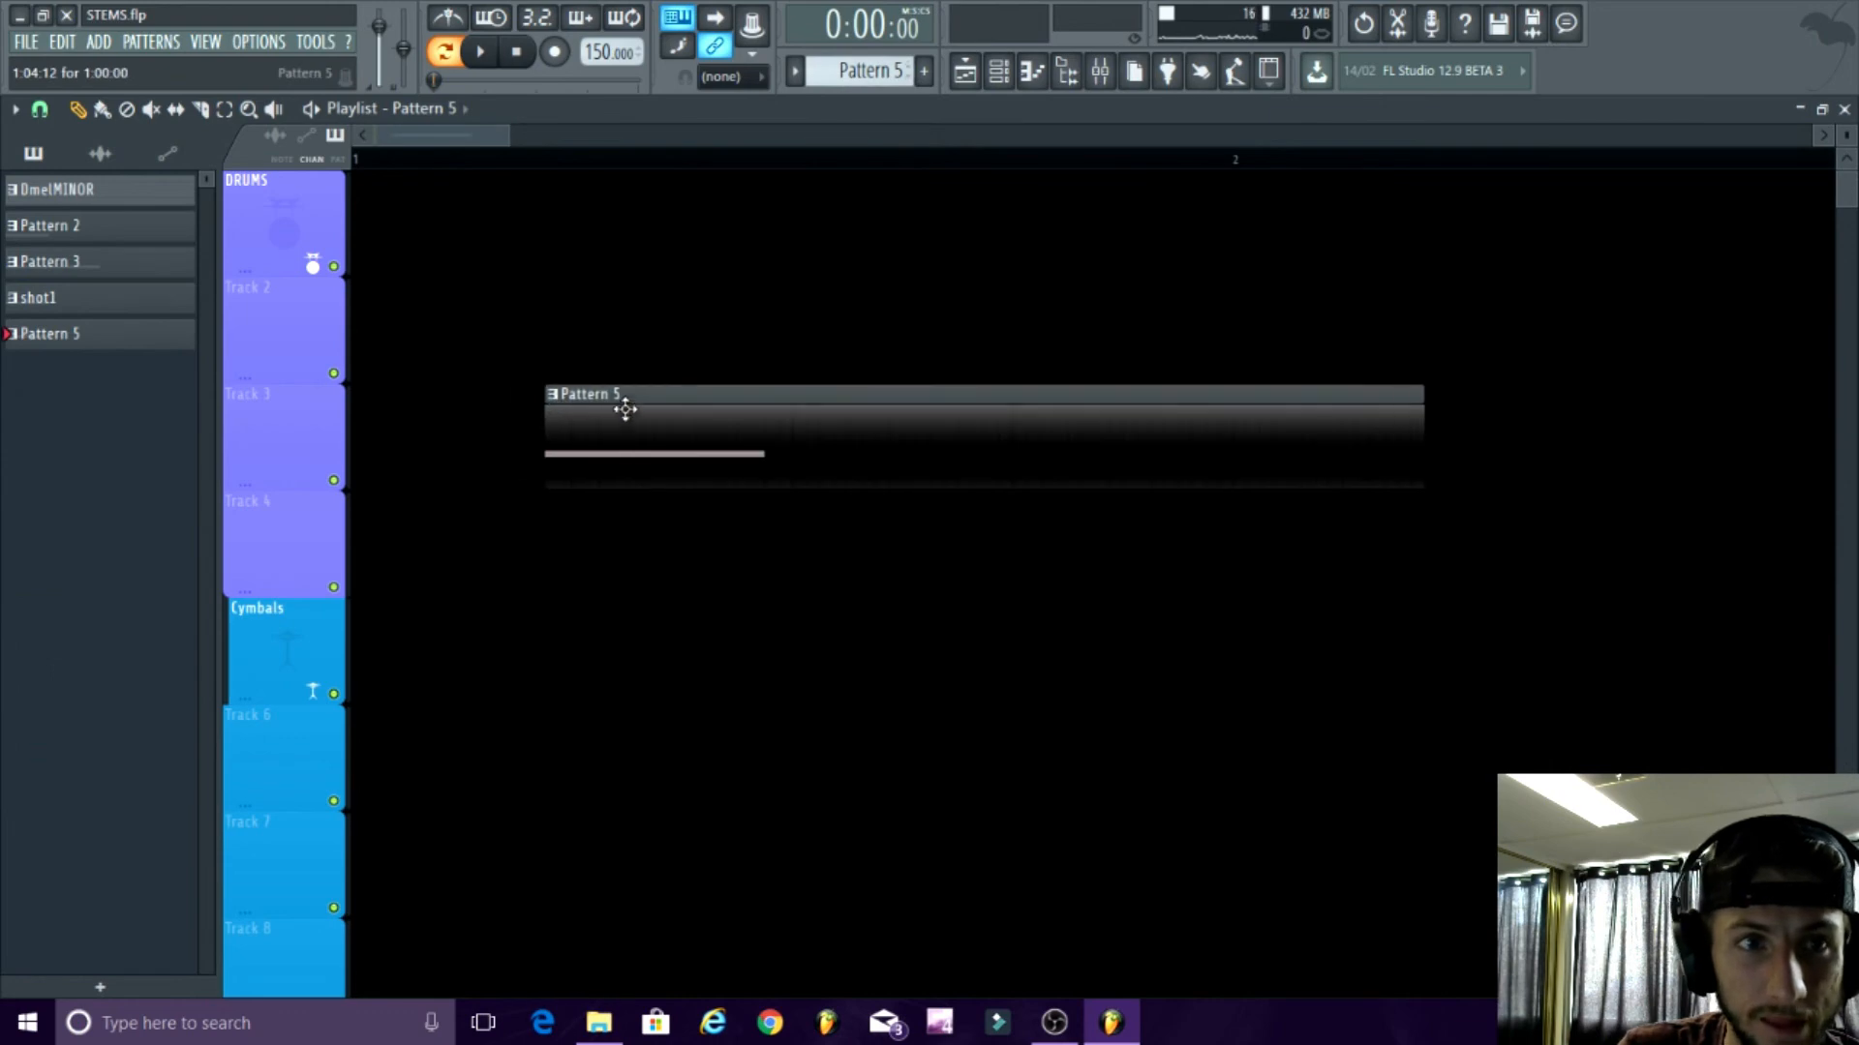
pyautogui.moveTo(624, 408); pyautogui.dragTo(421, 201)
# - Select the first two beats of the playlist timeline and solo the DRUMS track
pyautogui.scroll(3, 160, 205)
pyautogui.click(226, 111)
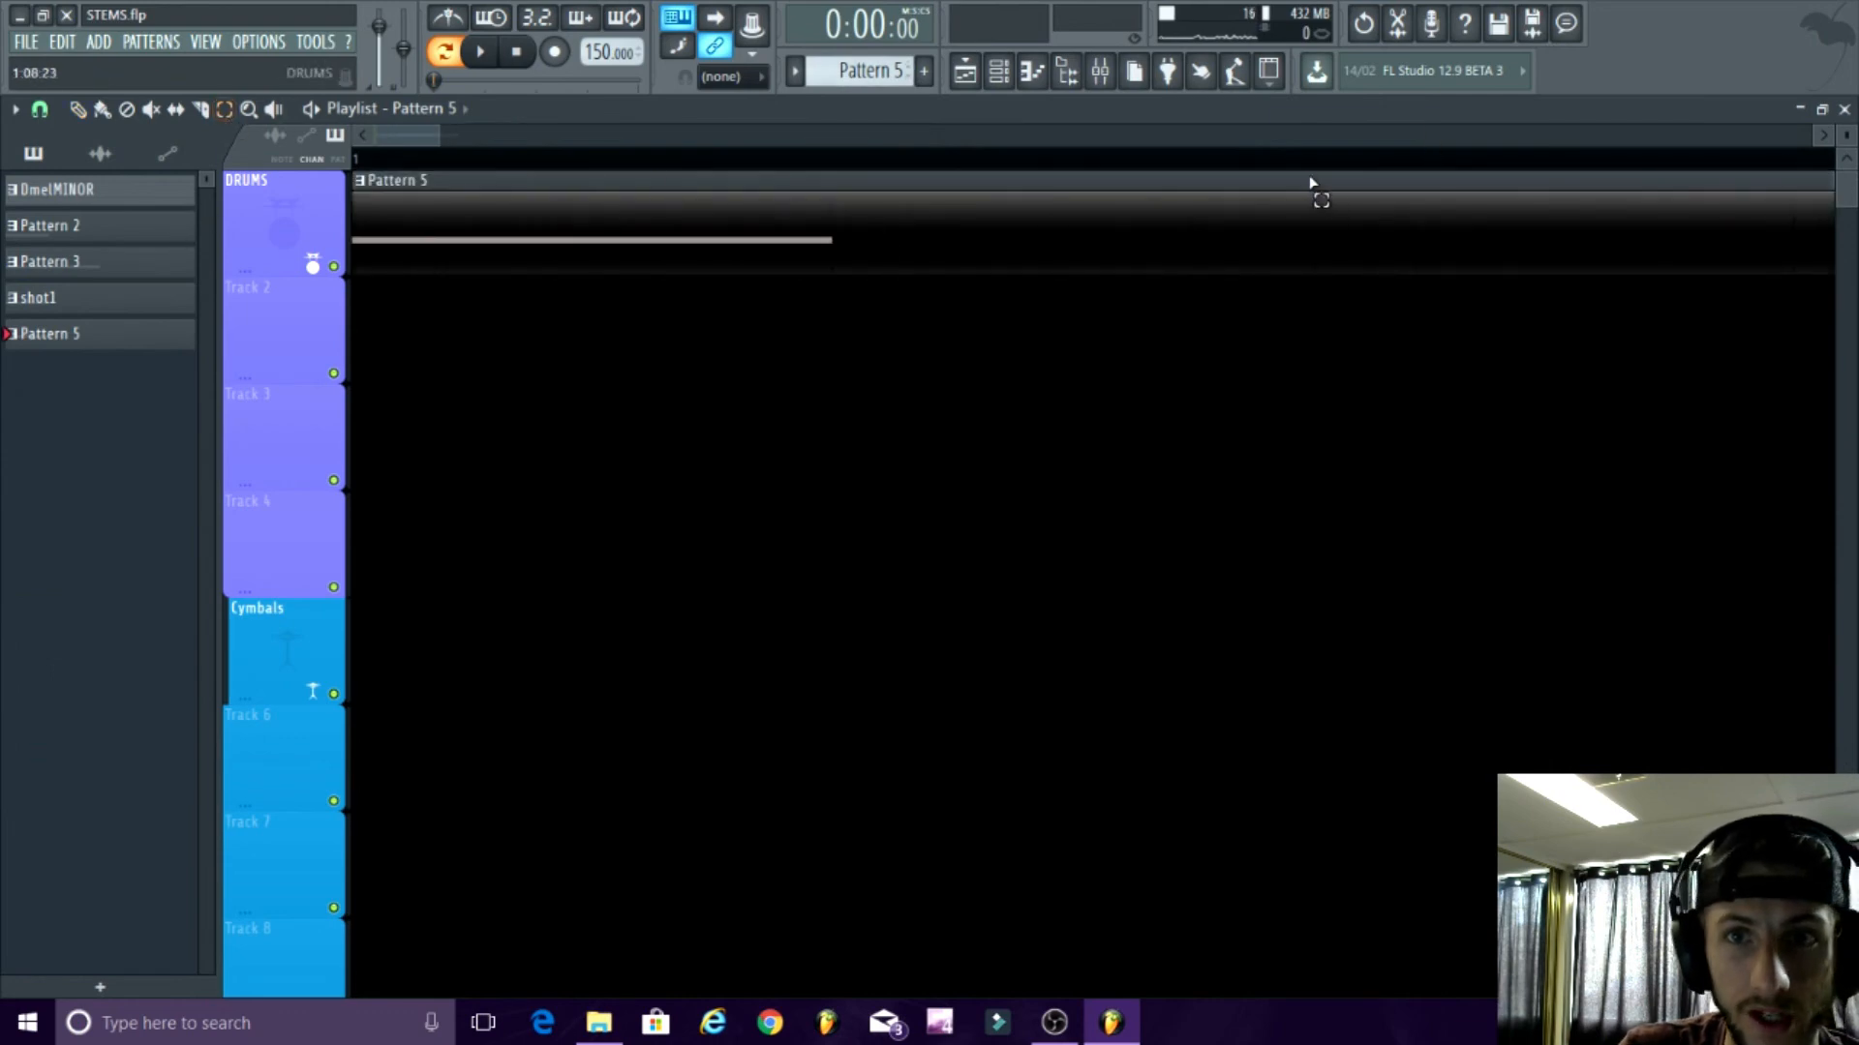
pyautogui.moveTo(1312, 184); pyautogui.dragTo(300, 387)
pyautogui.rightClick(333, 266)
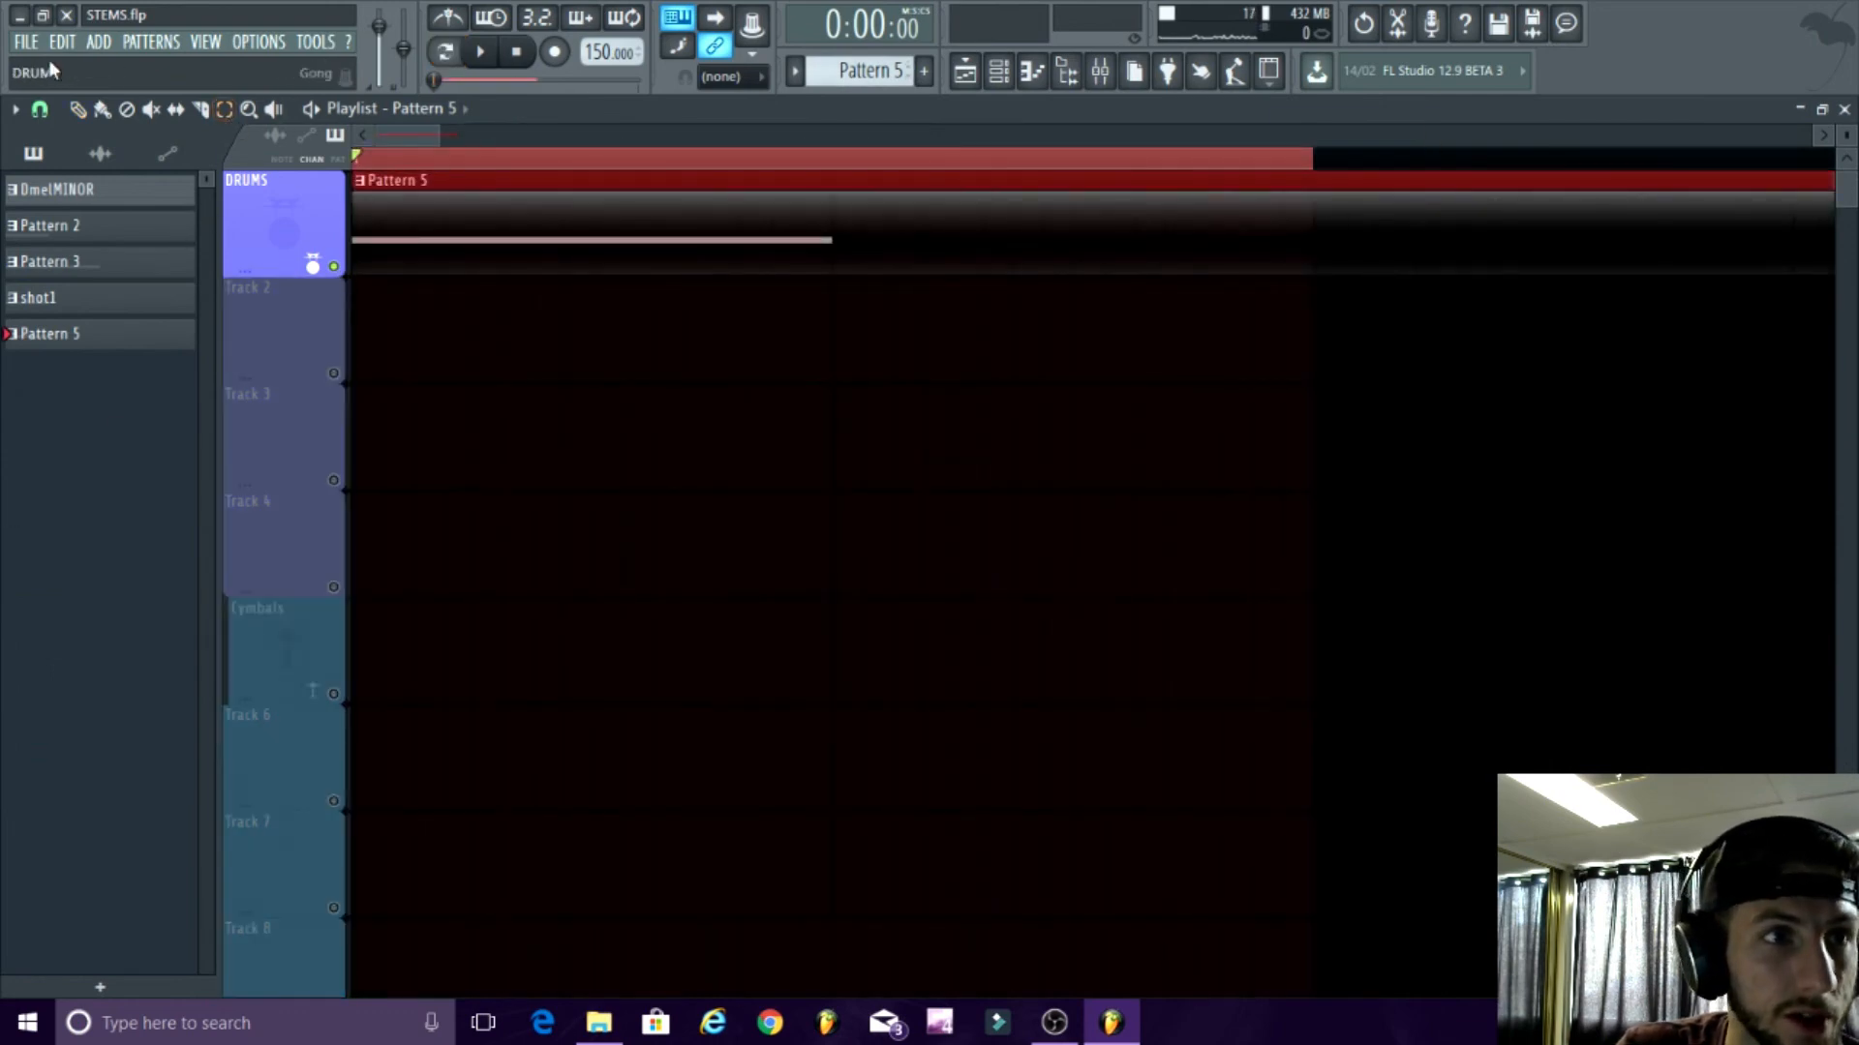
# - Export the selected playlist range as a wave file named tutoal on the Desktop
pyautogui.click(26, 41)
pyautogui.moveTo(66, 240)
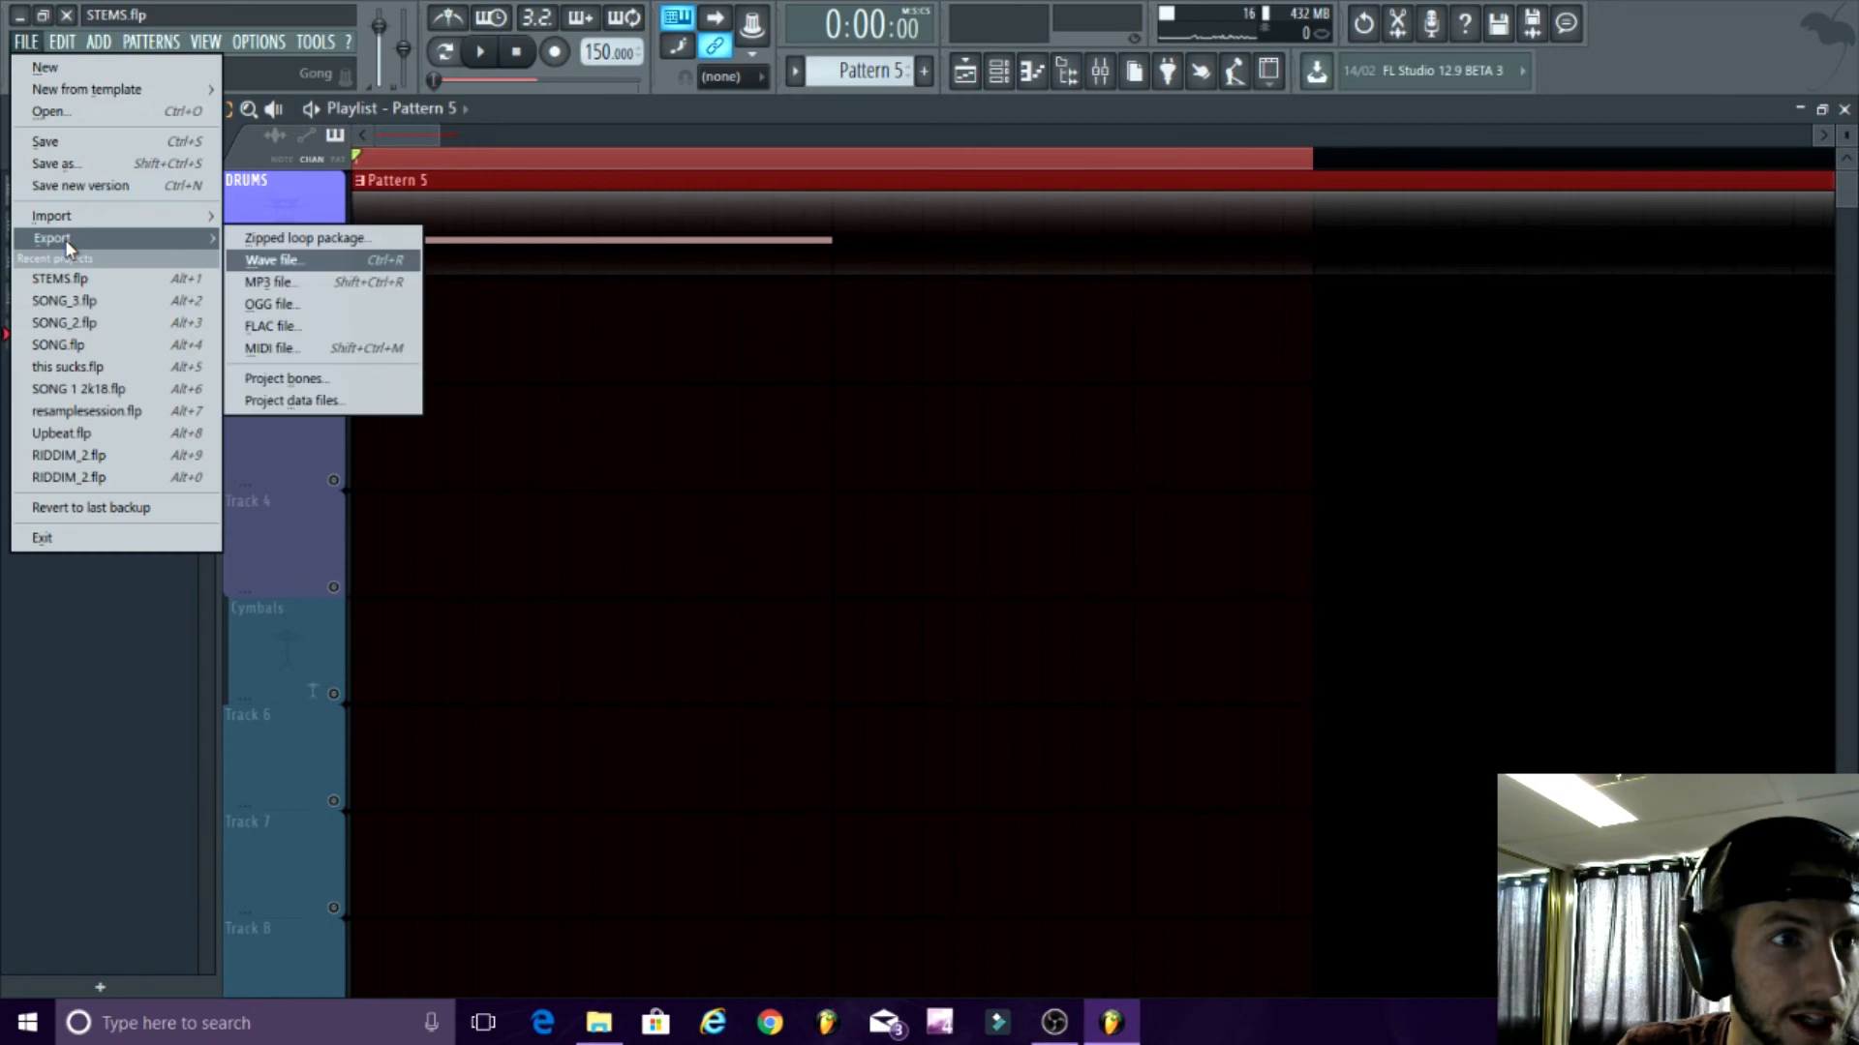
pyautogui.click(255, 259)
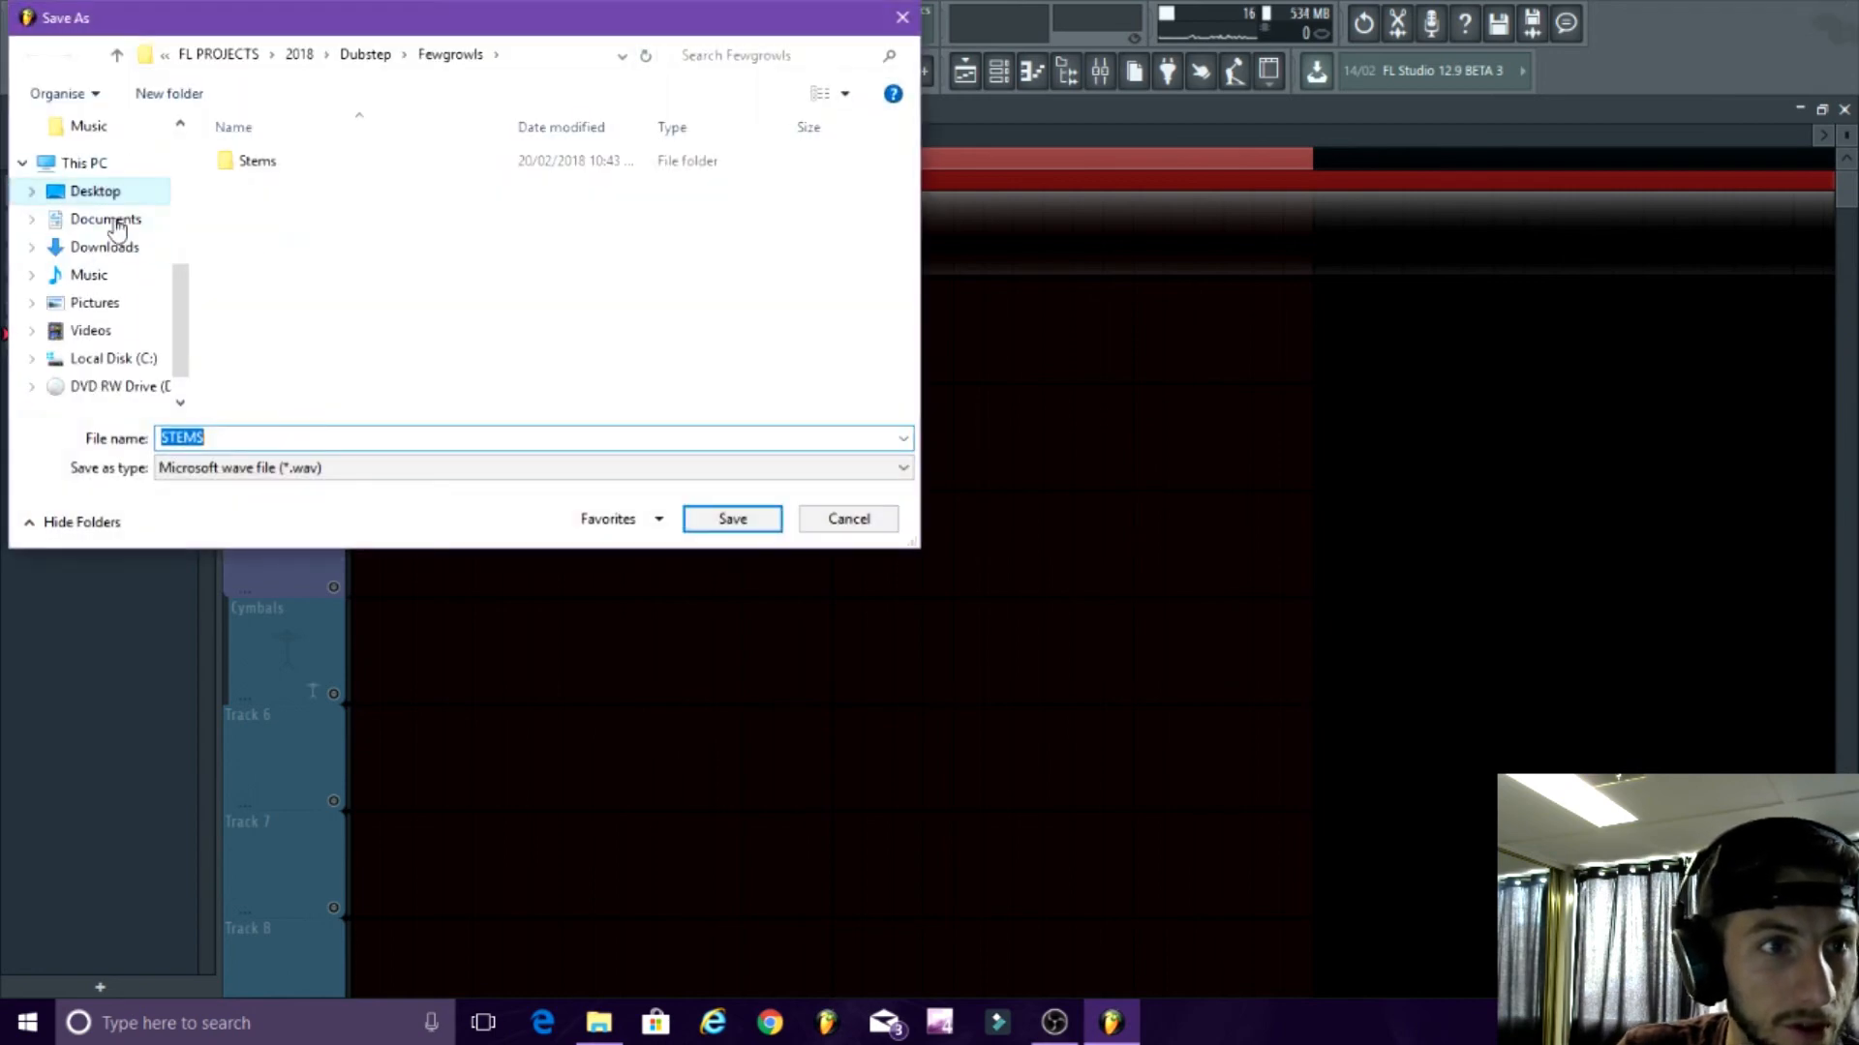
pyautogui.click(94, 190)
pyautogui.write('tutoal')
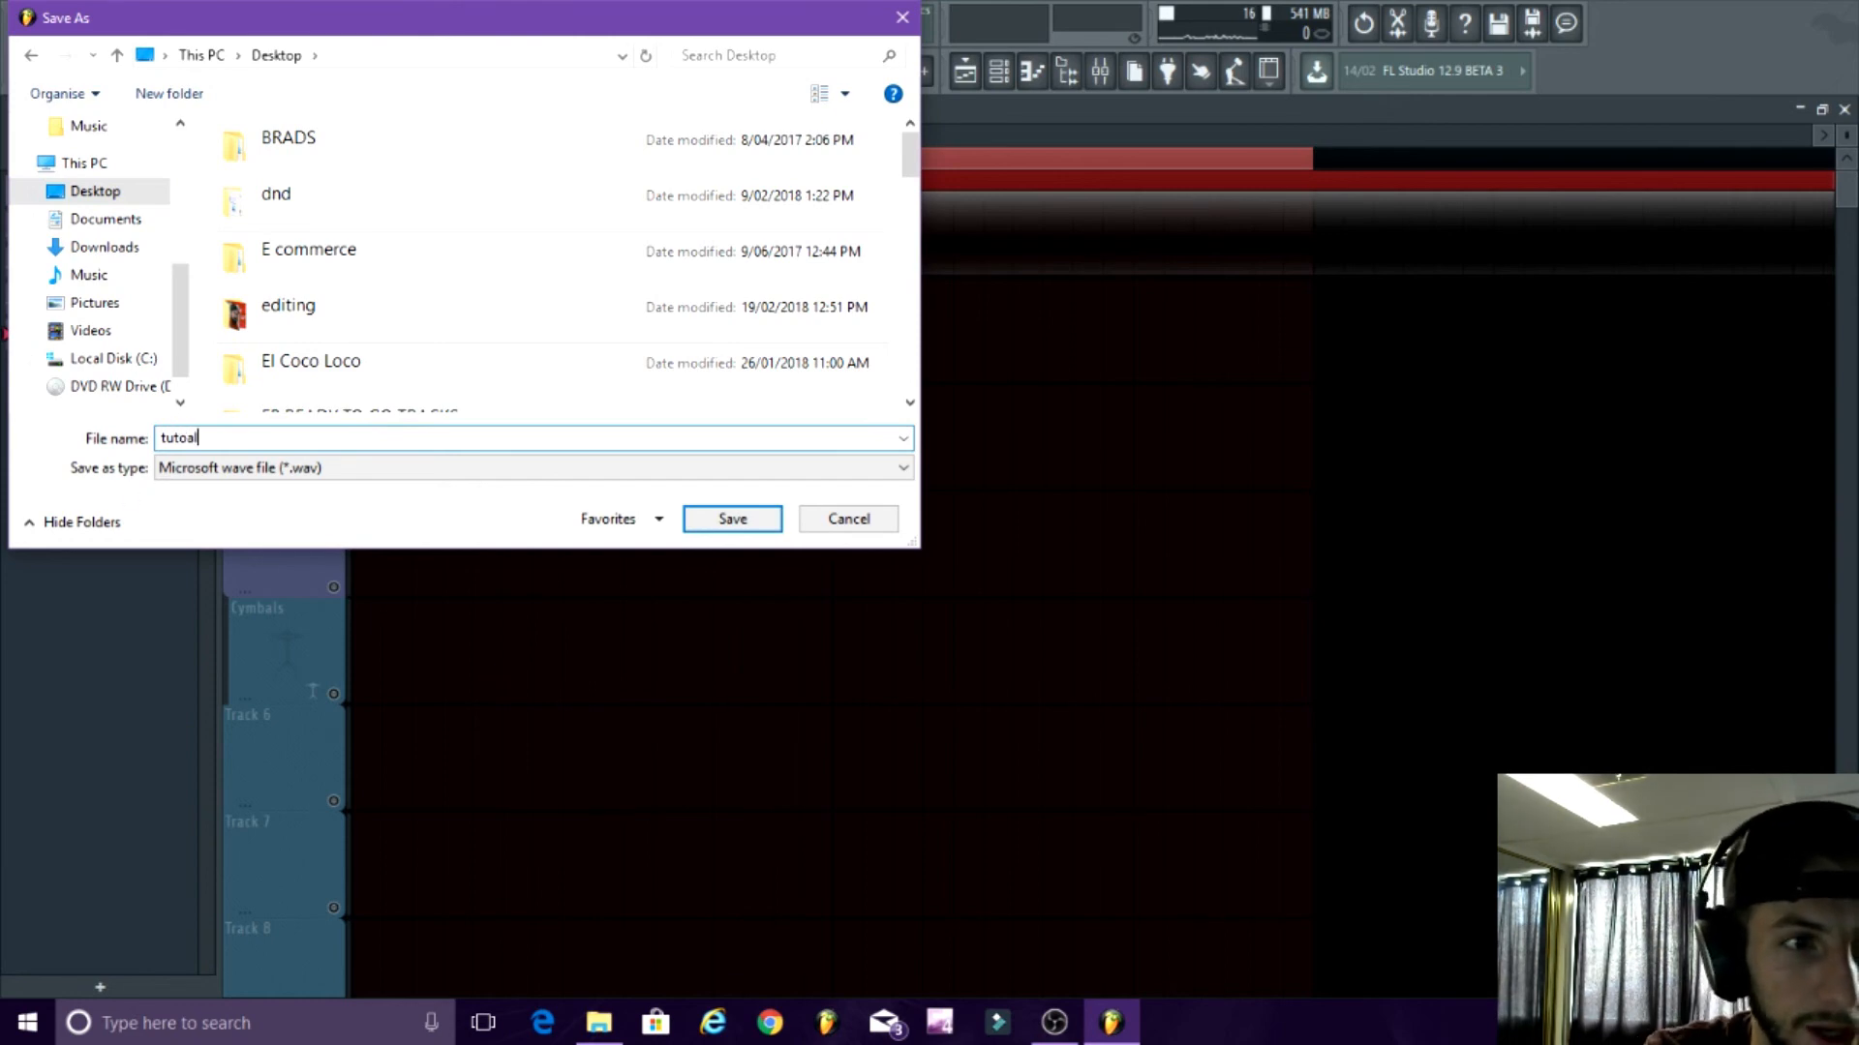
pyautogui.click(739, 518)
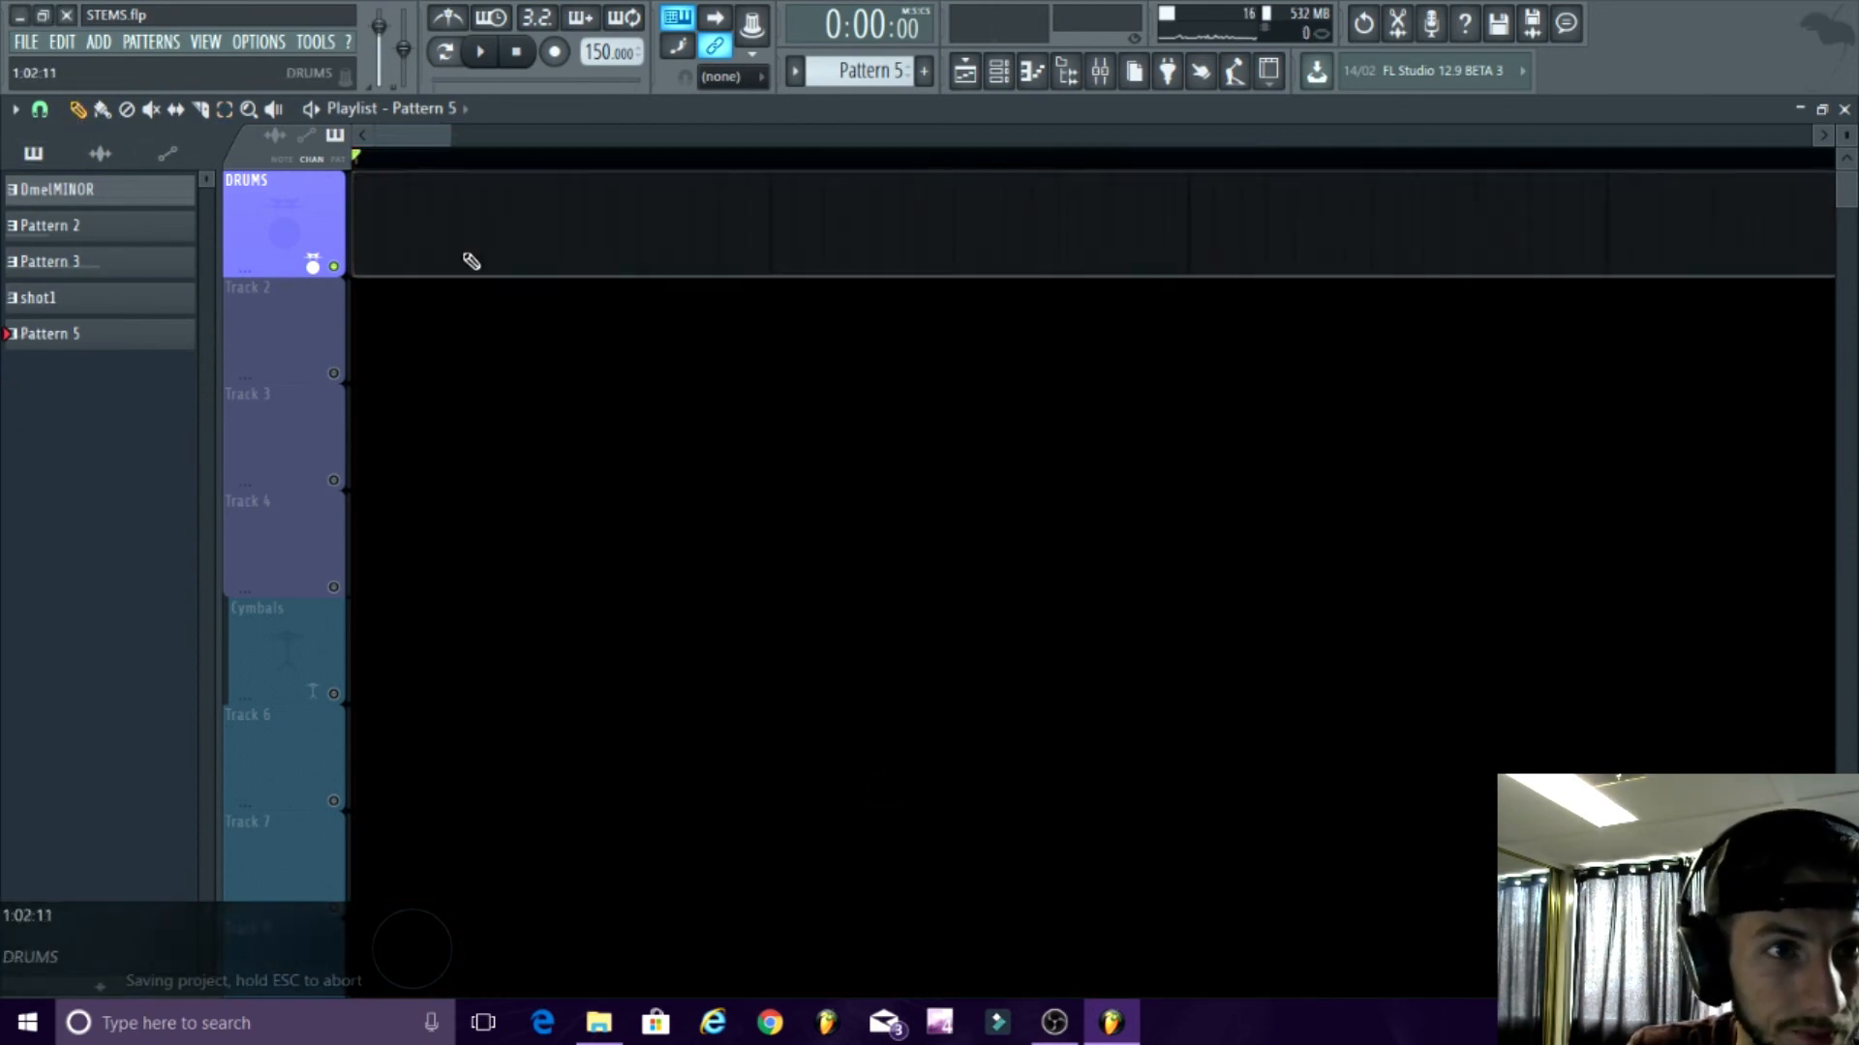
# - Bring the tutoal wave file from the desktop into the playlist's DRUMS track at the start of bar 1
pyautogui.click(20, 16)
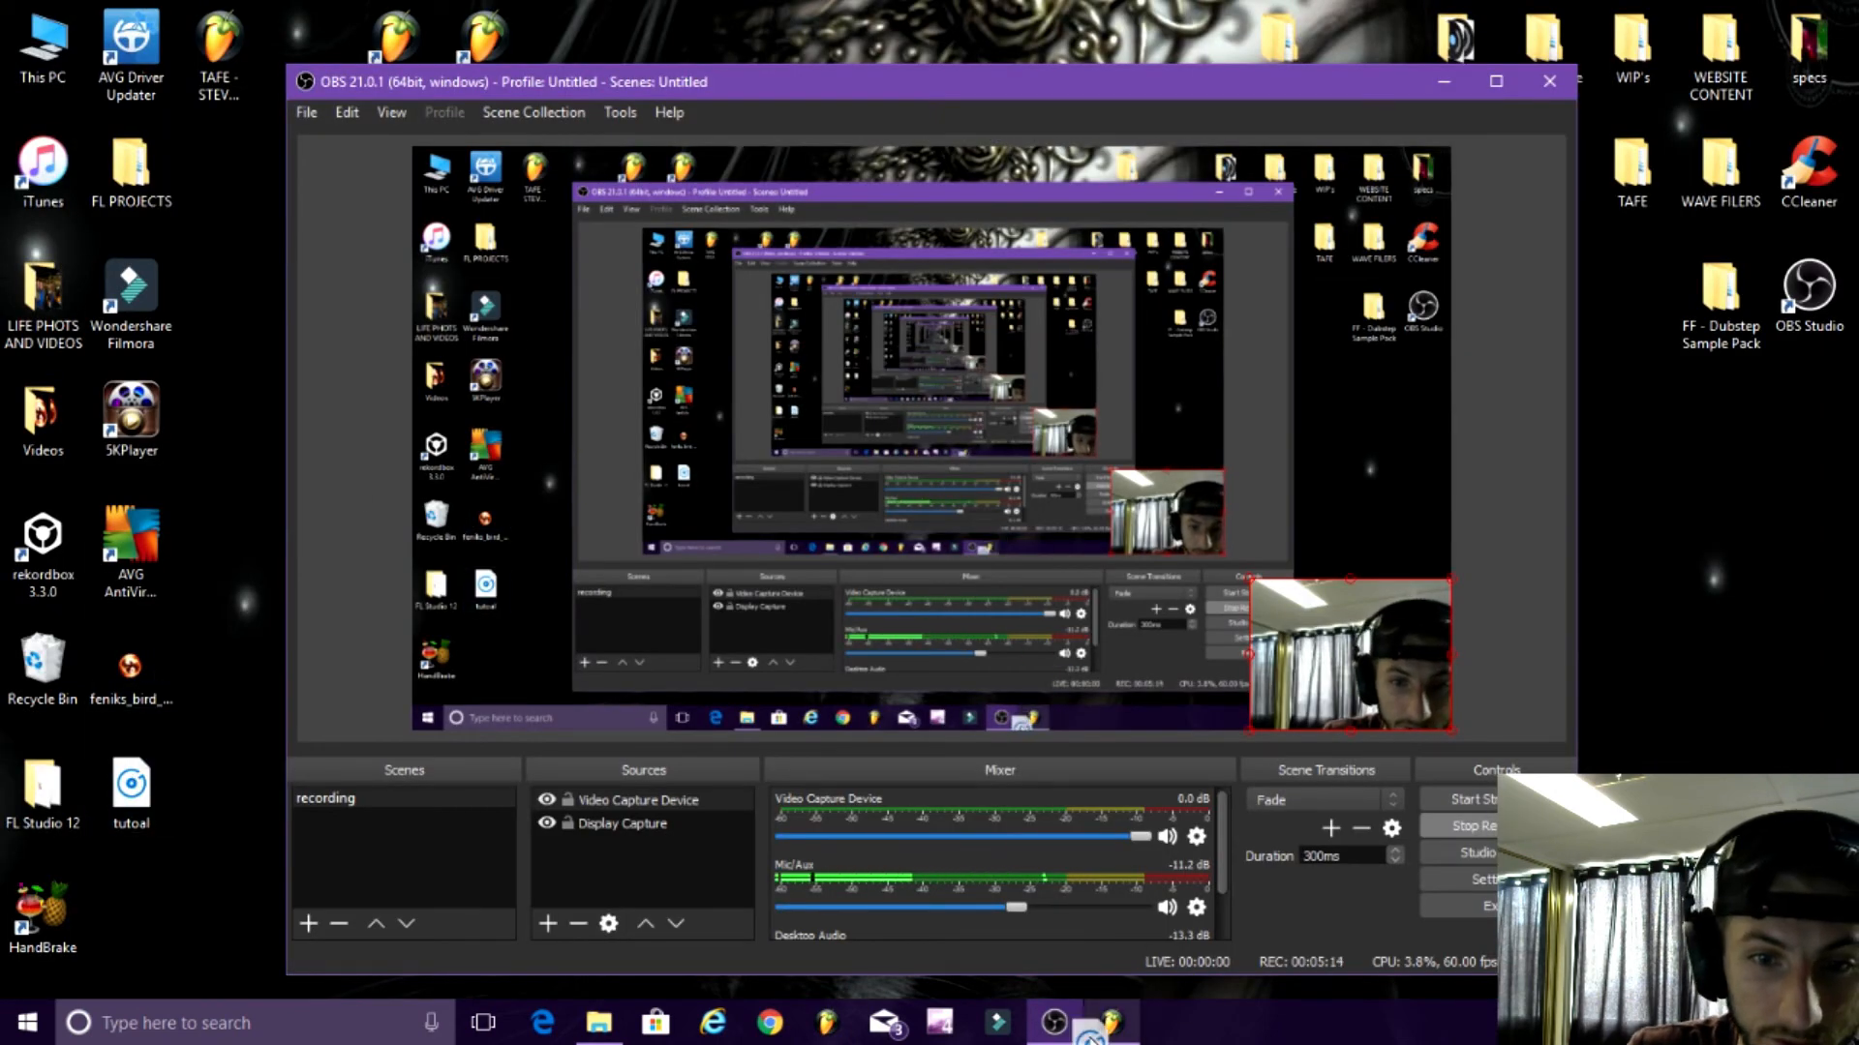
pyautogui.click(1109, 1024)
pyautogui.moveTo(1109, 1031); pyautogui.dragTo(29, 147)
pyautogui.scroll(2, 663, 441)
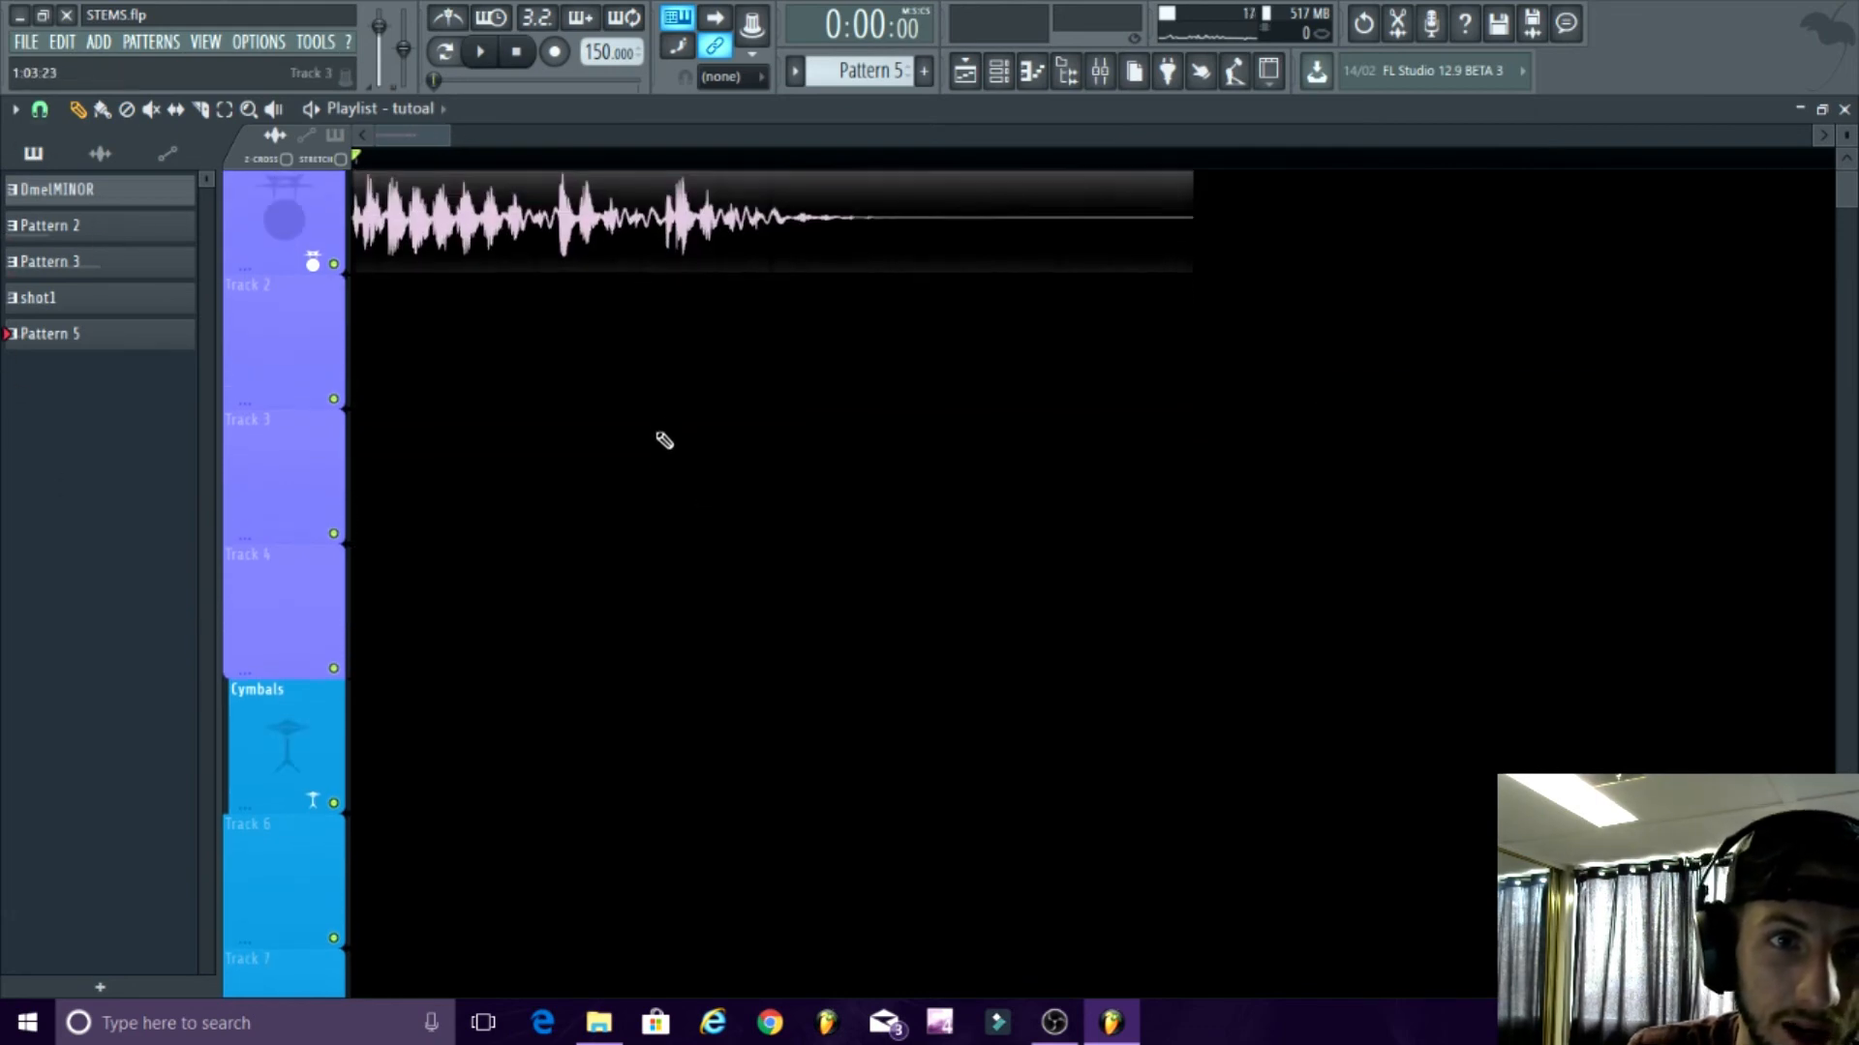
pyautogui.scroll(1, 664, 440)
pyautogui.scroll(2, 933, 278)
pyautogui.scroll(-1, 933, 278)
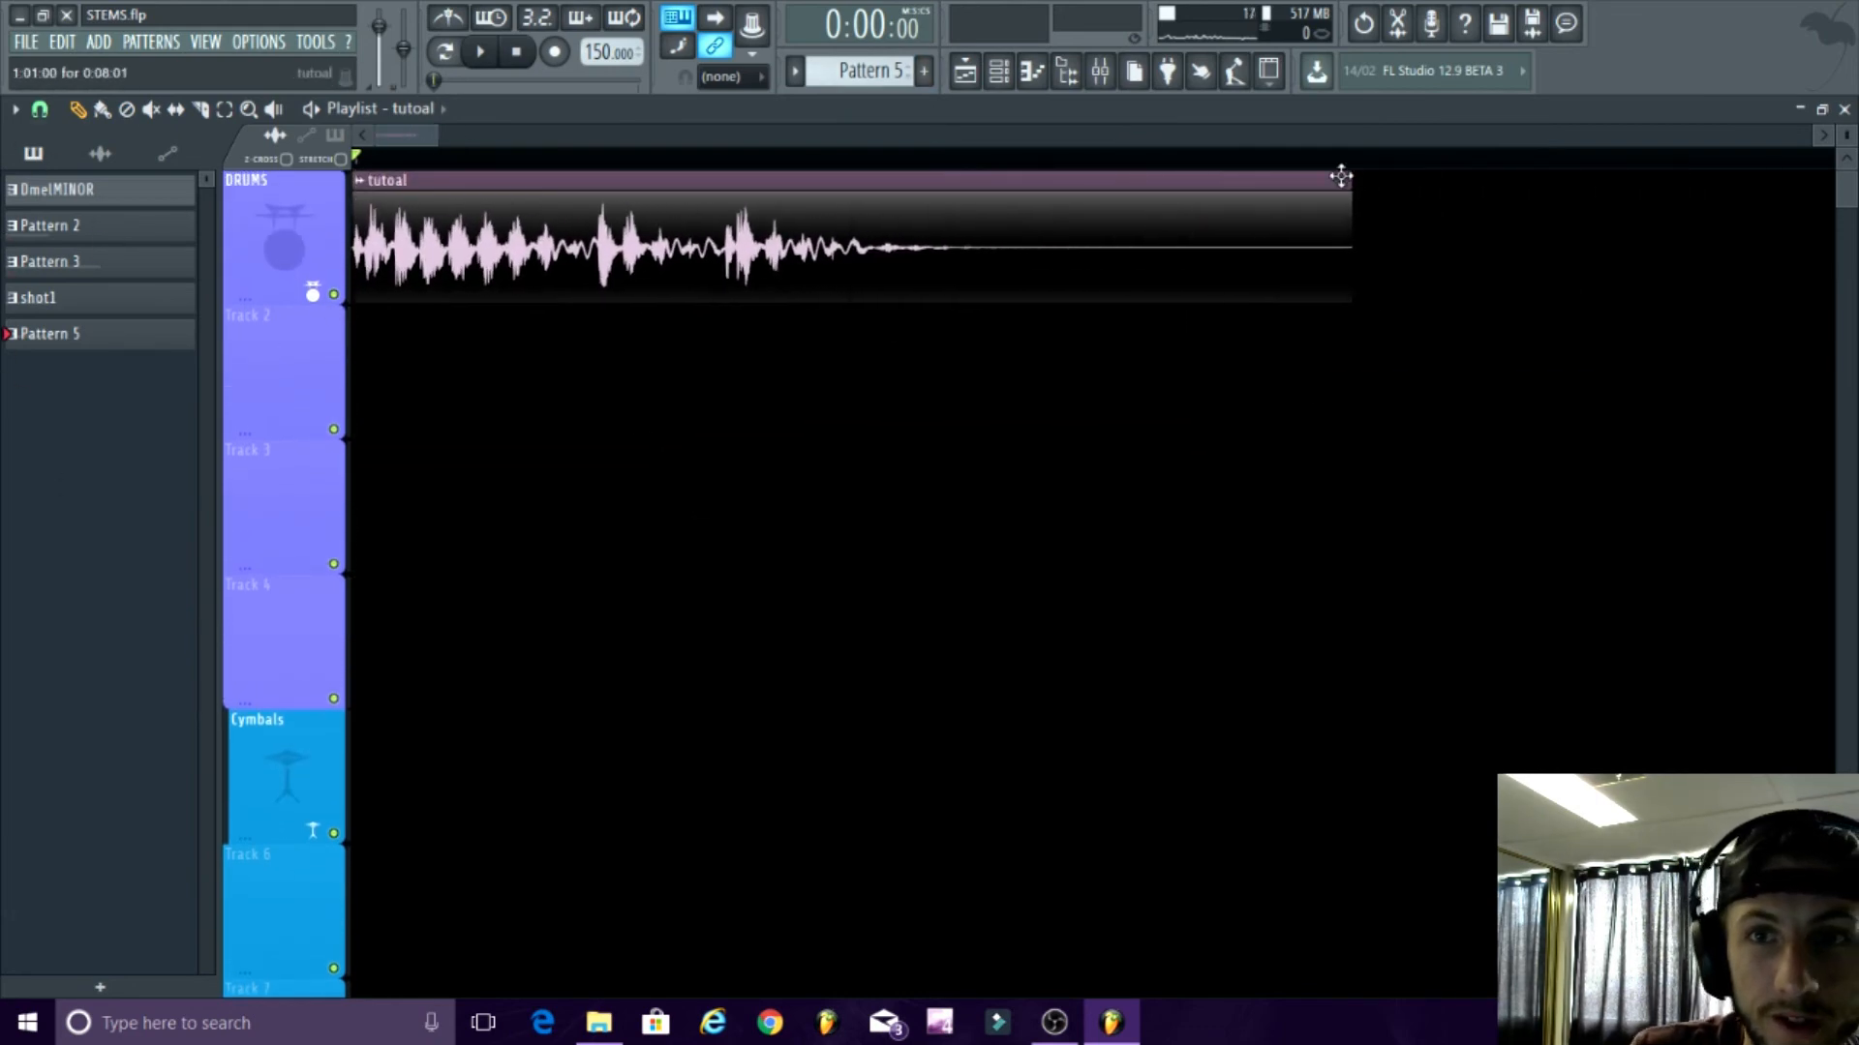
# - Trim the end of the tutoal audio clip on the DRUMS track to a length of about four steps
pyautogui.press('space')
pyautogui.press('space')
pyautogui.moveTo(1345, 180); pyautogui.dragTo(851, 267)
pyautogui.scroll(2, 840, 182)
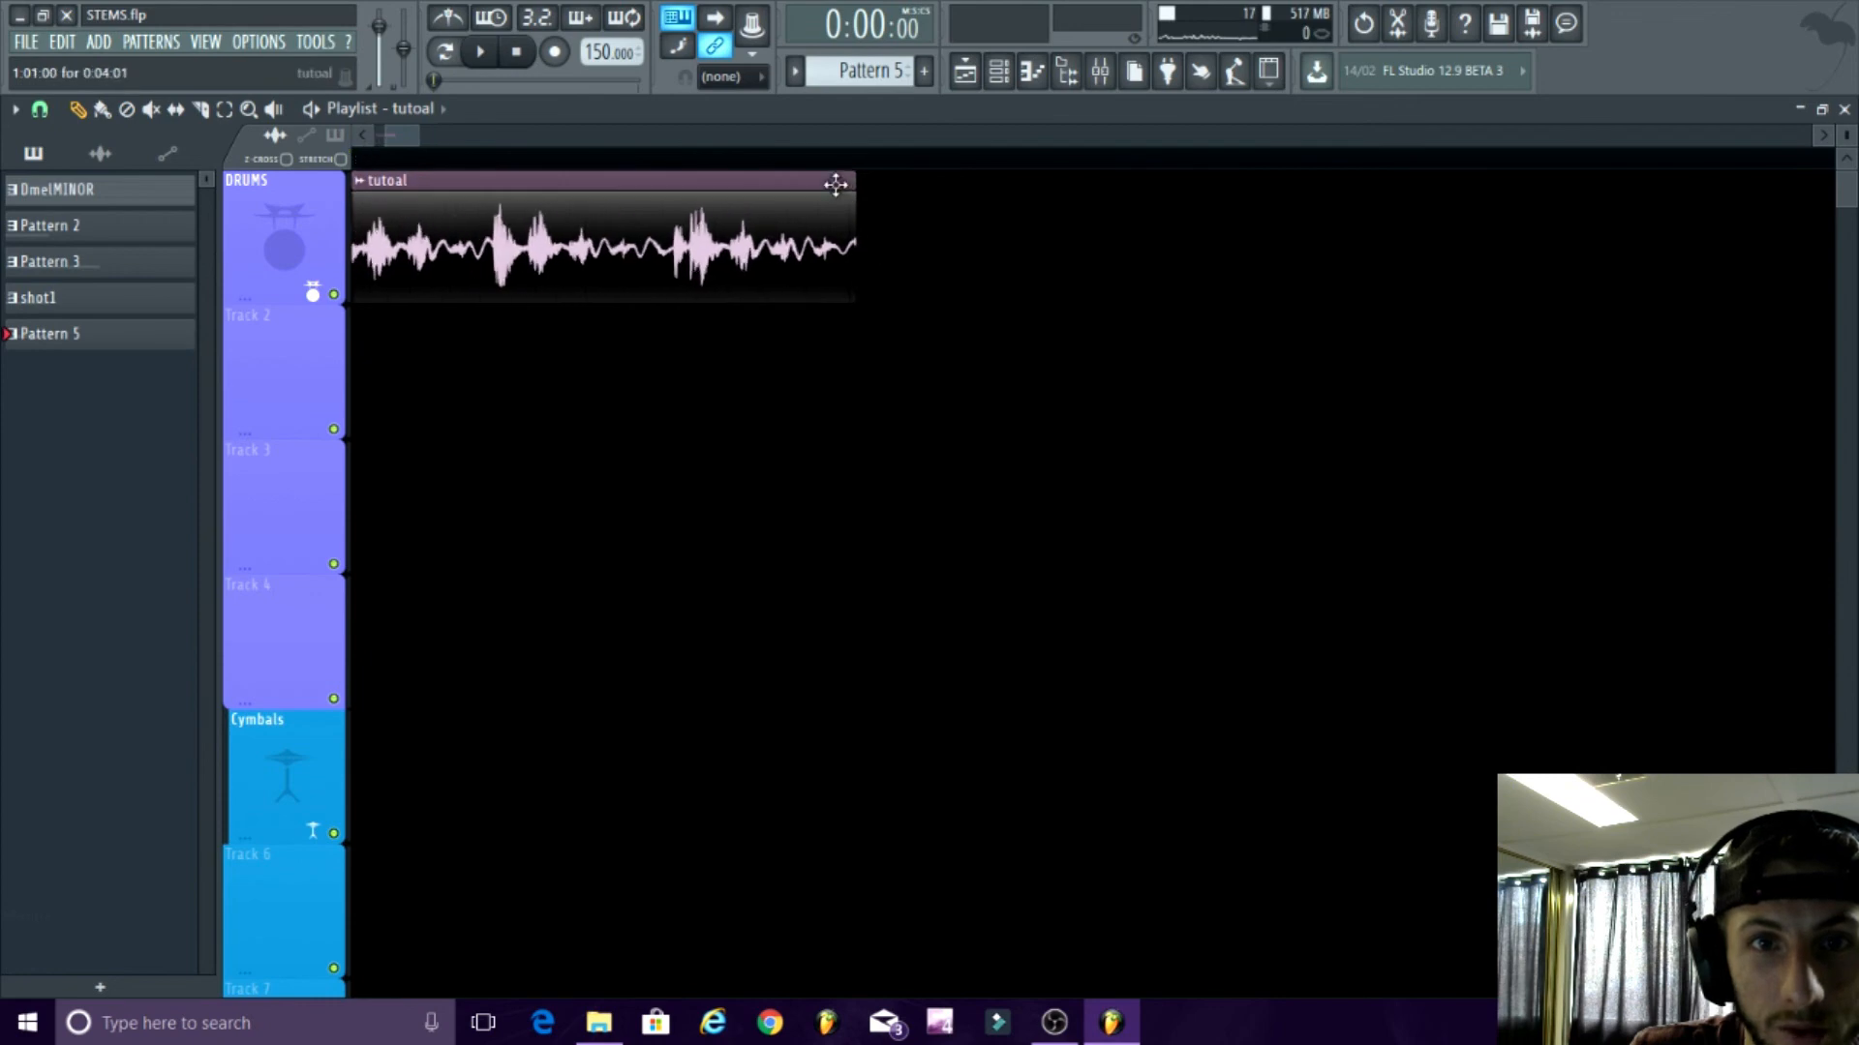
pyautogui.moveTo(859, 180); pyautogui.dragTo(844, 181)
pyautogui.scroll(-4, 760, 249)
pyautogui.scroll(3, 299, 318)
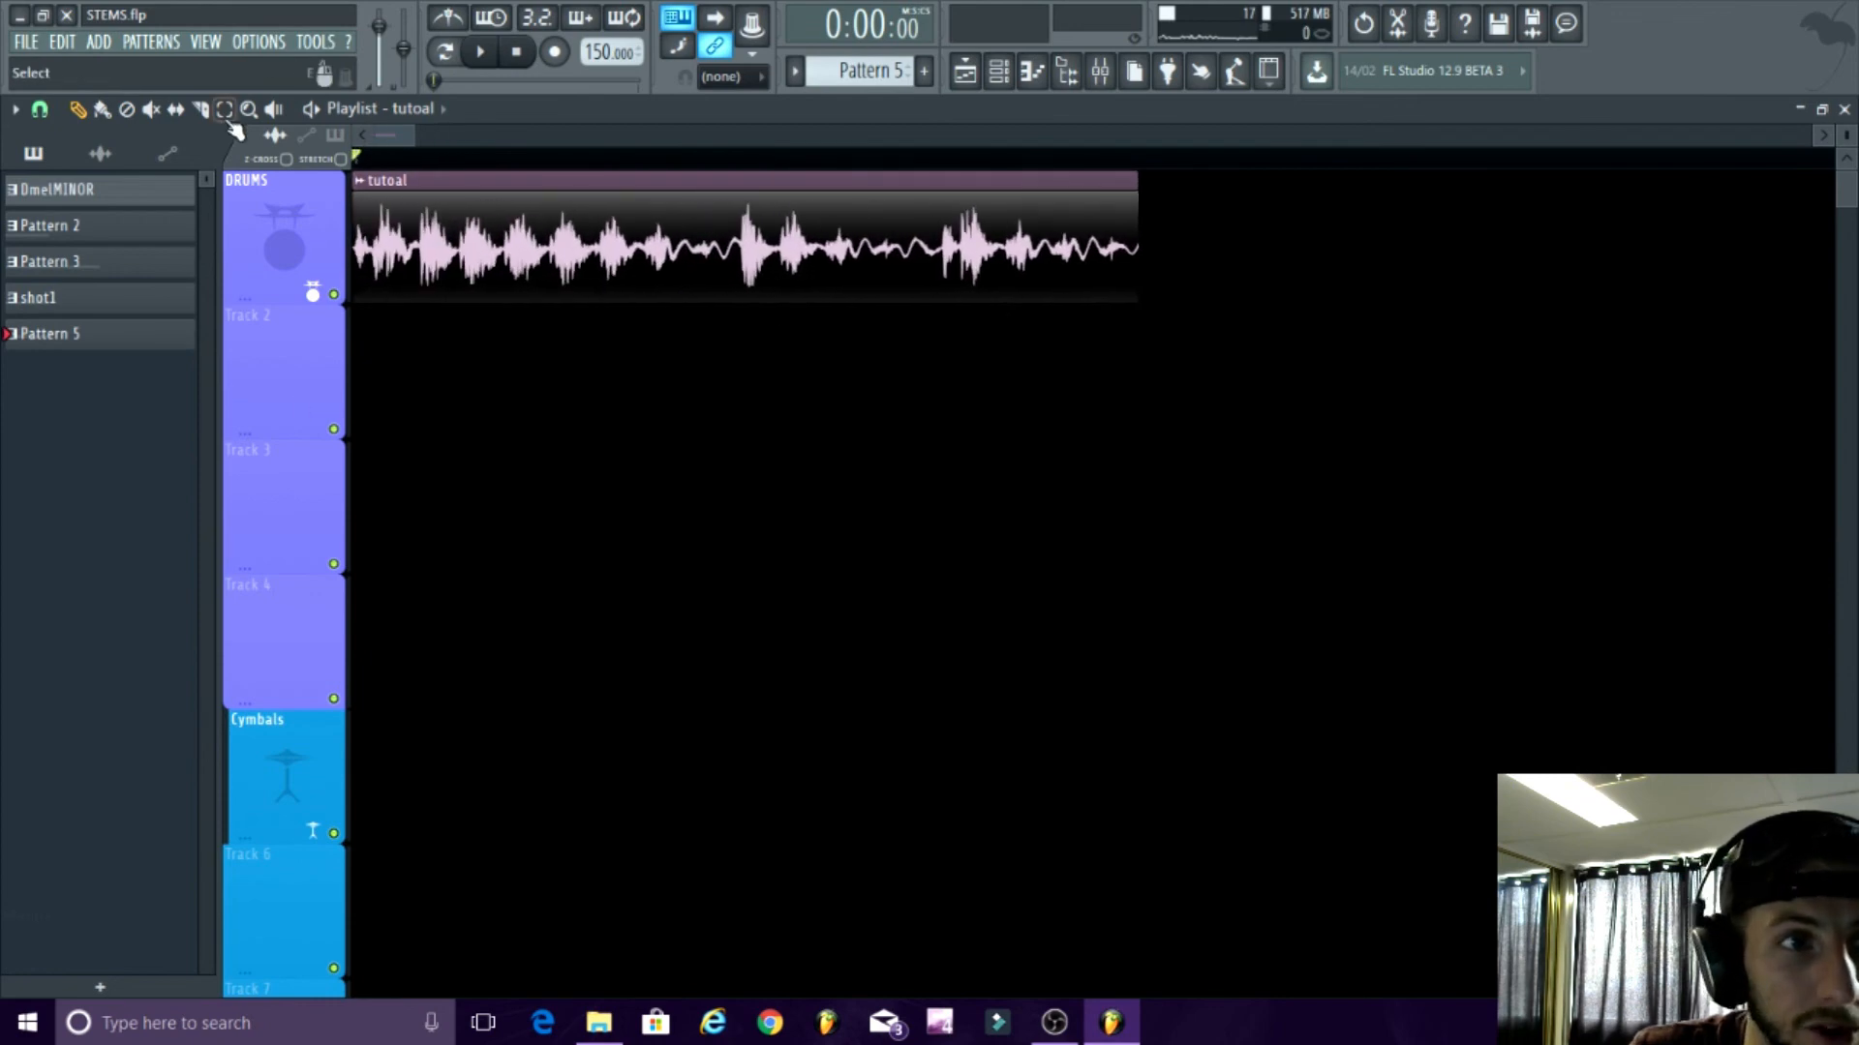
# - Slice the tutoal clip just before its second growl hit, about two steps in
pyautogui.click(200, 110)
pyautogui.scroll(1, 784, 342)
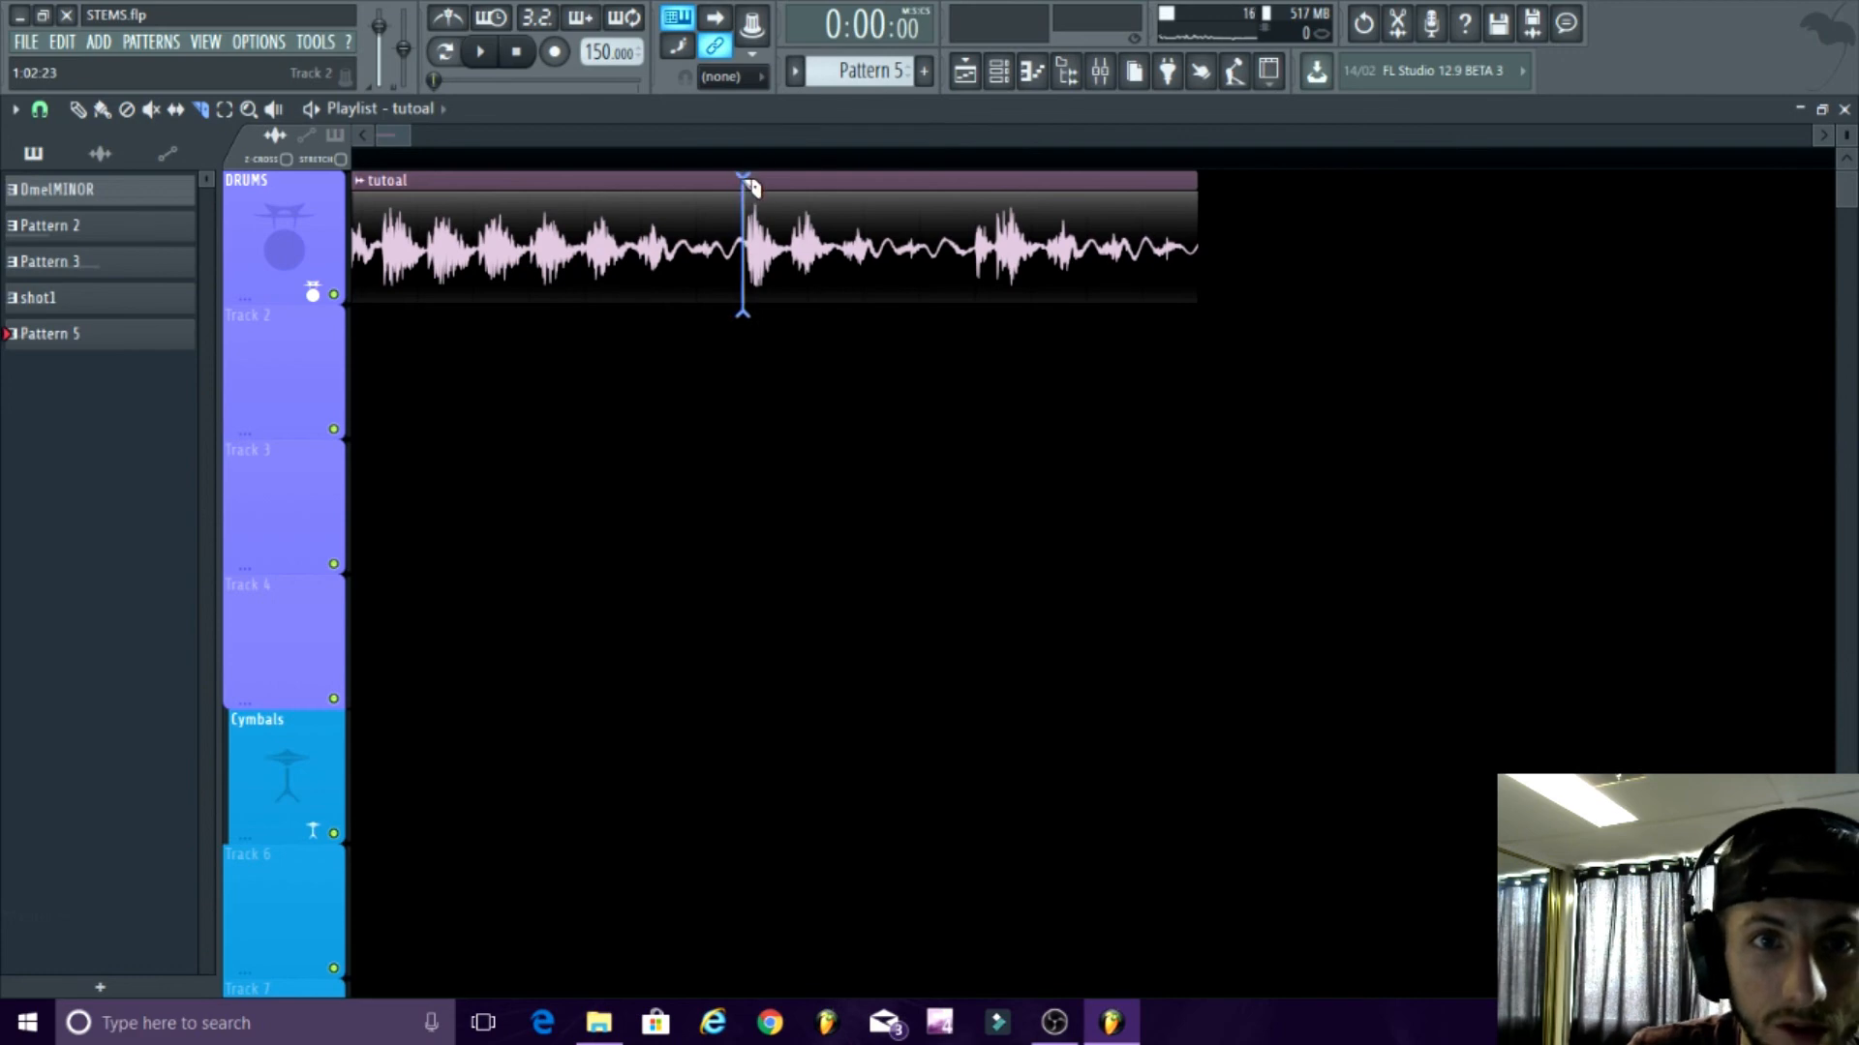
pyautogui.moveTo(760, 180); pyautogui.dragTo(751, 178)
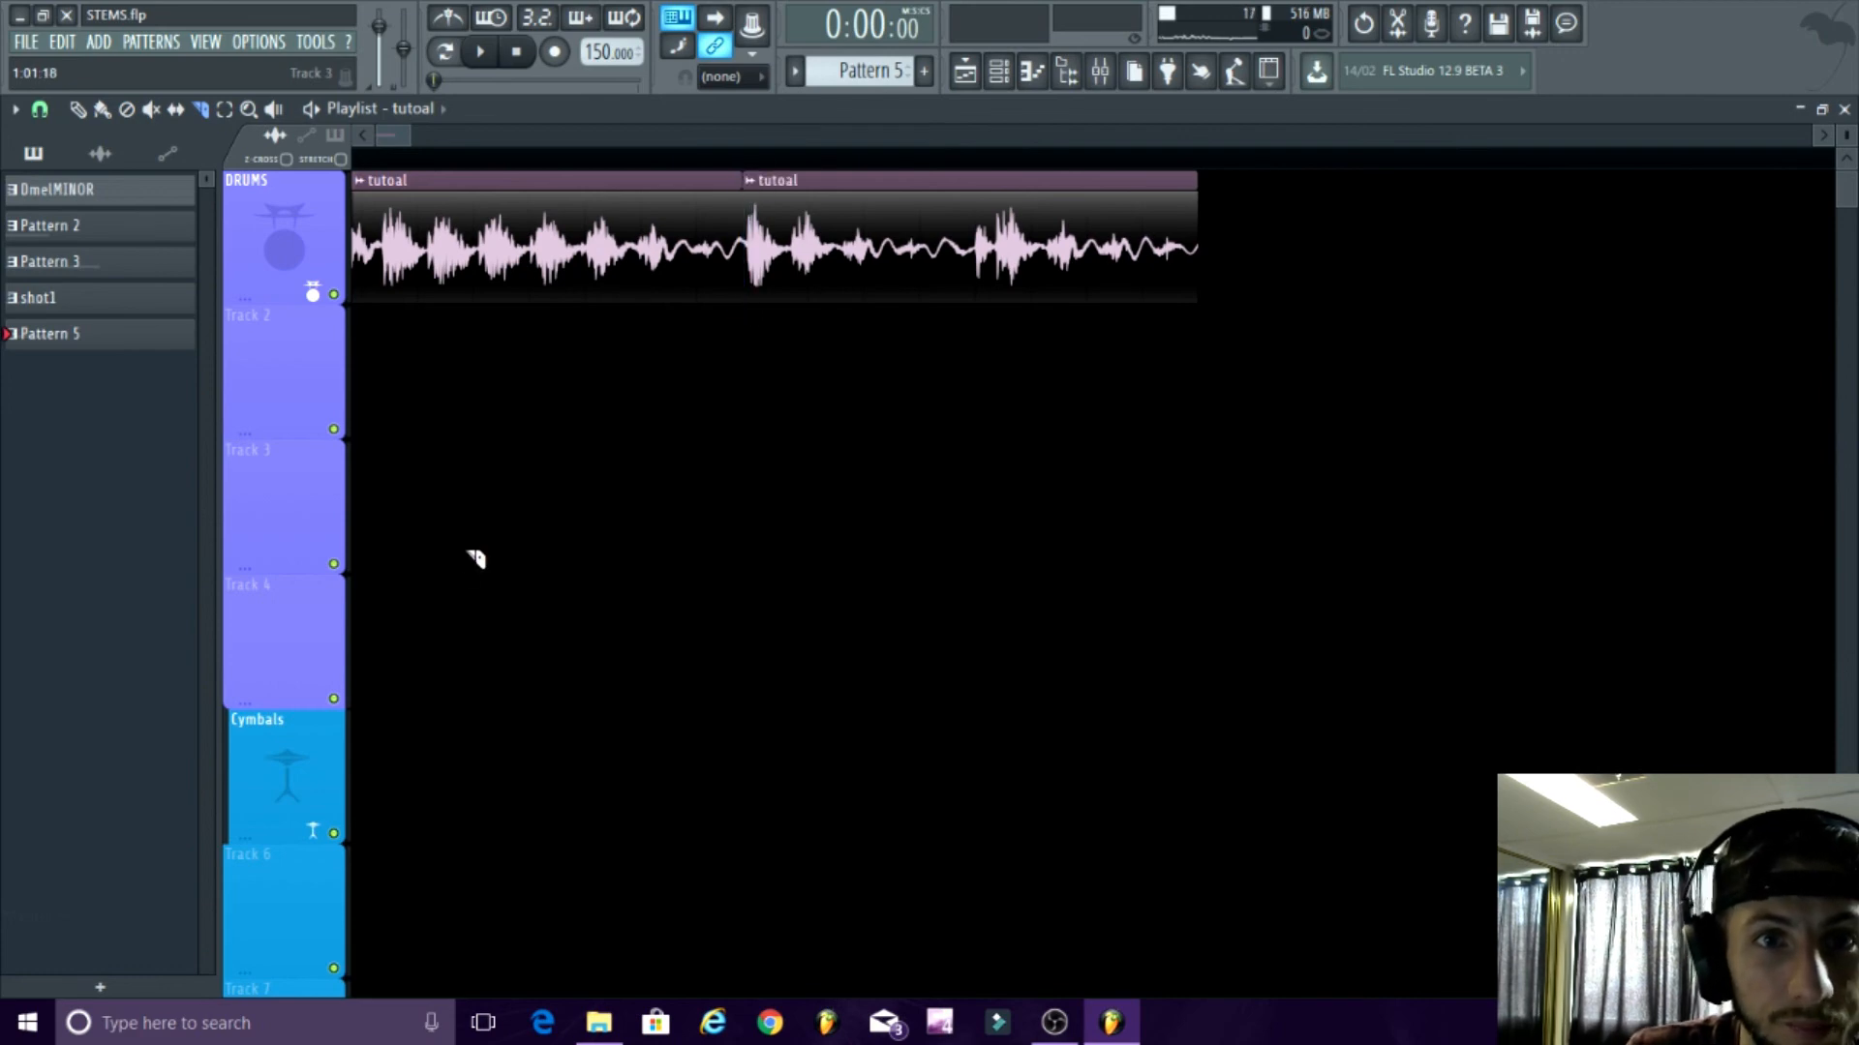
# - Move the second tutoal slice away to about the second beat of bar 1 and fine-tune its position and length
pyautogui.scroll(-2, 477, 556)
pyautogui.click(78, 110)
pyautogui.scroll(-2, 632, 254)
pyautogui.moveTo(635, 237); pyautogui.dragTo(831, 213)
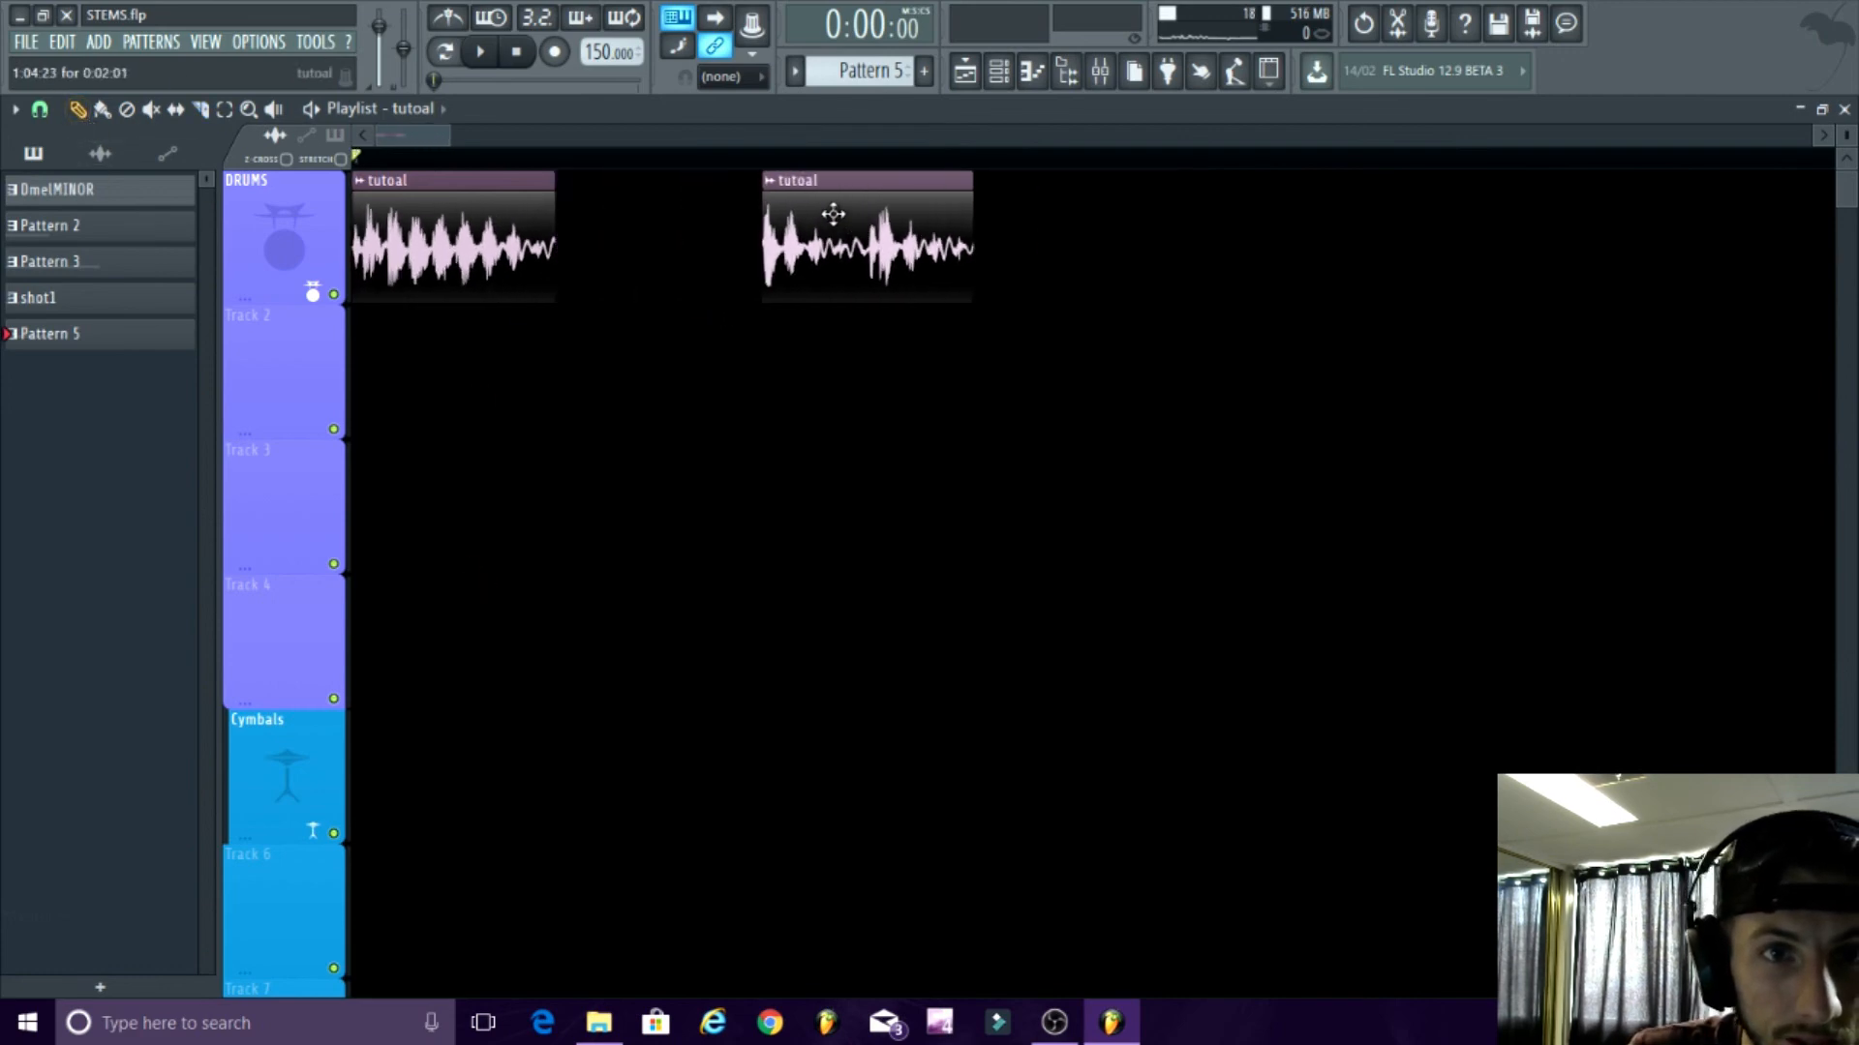
pyautogui.scroll(4, 818, 336)
pyautogui.moveTo(661, 287); pyautogui.dragTo(699, 254)
pyautogui.moveTo(954, 230); pyautogui.dragTo(925, 236)
pyautogui.moveTo(1091, 180); pyautogui.dragTo(1138, 178)
# - Duplicate the second slice, delete one of the two copies and place the remaining one on beat 2 of bar 1
pyautogui.keyDown('ctrl'); pyautogui.click(1079, 233); pyautogui.keyUp('ctrl')
pyautogui.hotkey('ctrl', 'b')
pyautogui.scroll(-3, 792, 427)
pyautogui.scroll(3, 835, 320)
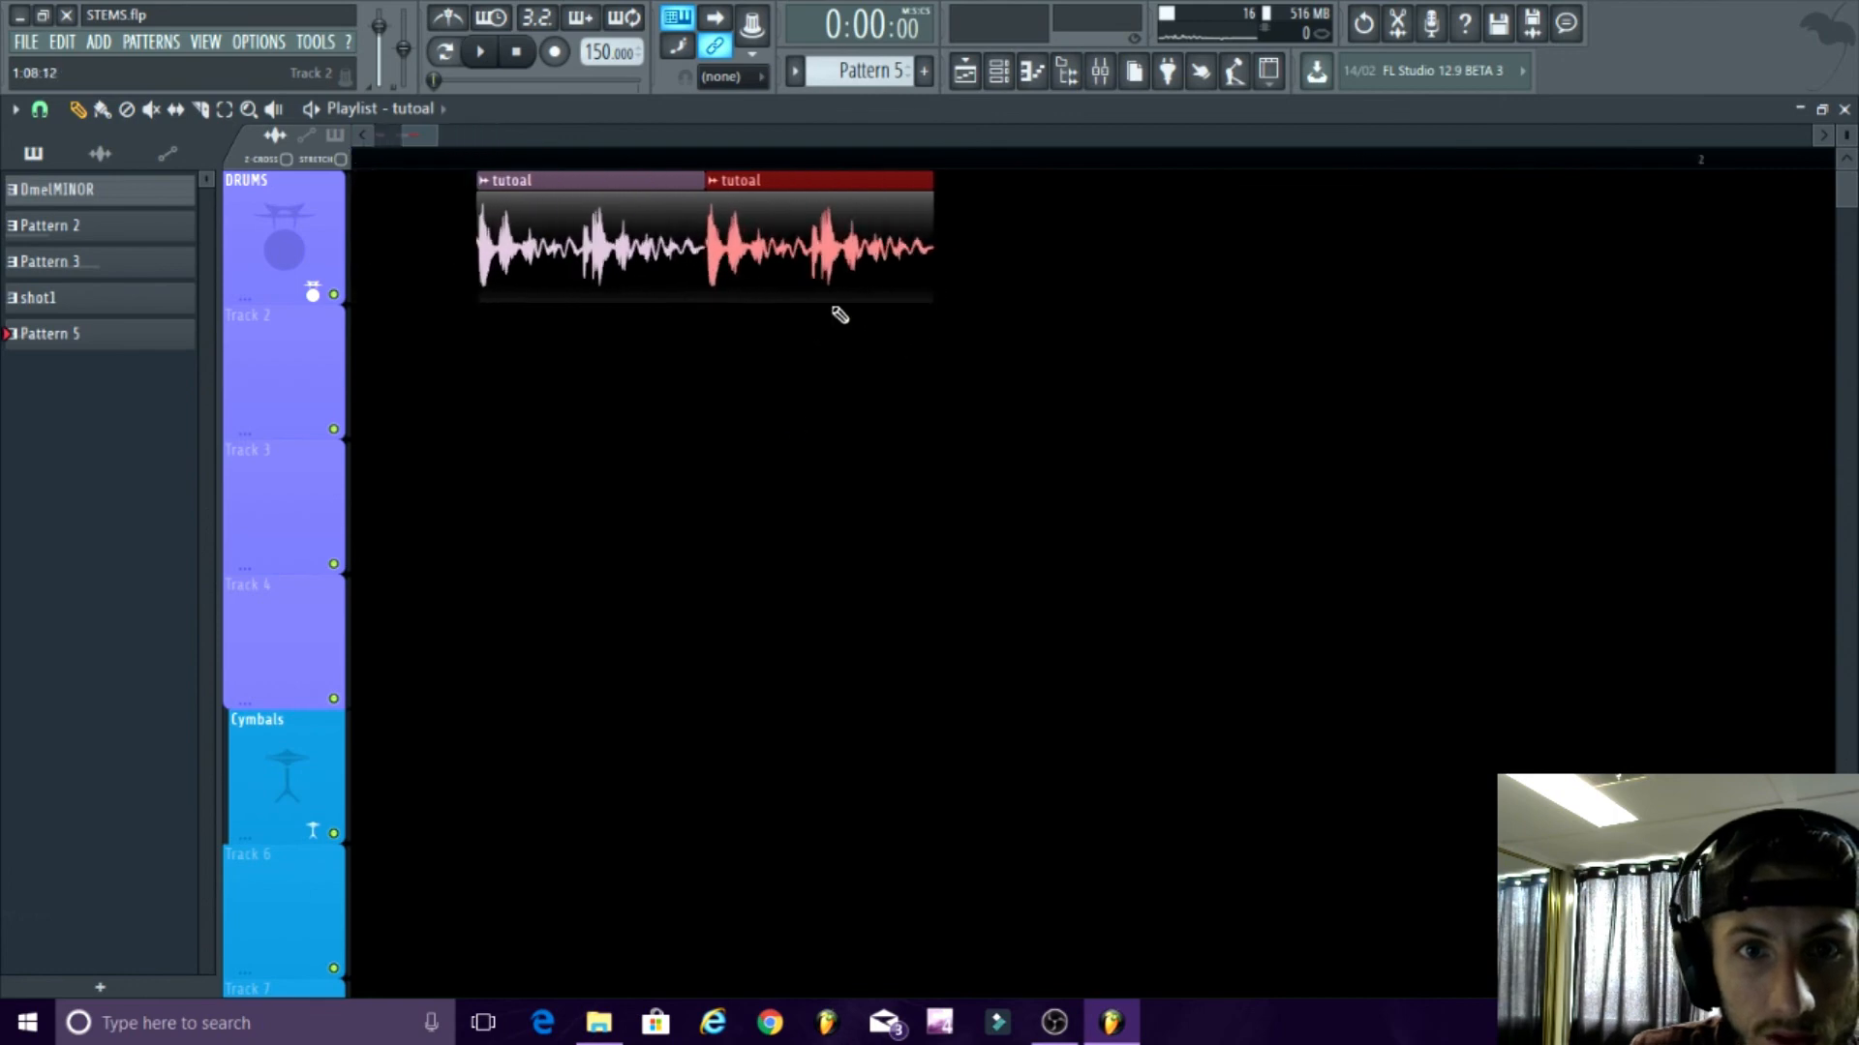
pyautogui.rightClick(629, 215)
pyautogui.moveTo(584, 207); pyautogui.dragTo(537, 188)
# - Duplicate the slice seven times end to end along the DRUMS track, running into bar 2
pyautogui.hotkey('ctrl', 'b')
pyautogui.hotkey('ctrl', 'b')
pyautogui.scroll(-3, 698, 429)
pyautogui.hotkey('ctrl', 'b')
pyautogui.hotkey('ctrl', 'b')
pyautogui.hotkey('ctrl', 'b')
pyautogui.hotkey('ctrl', 'b')
pyautogui.hotkey('ctrl', 'b')
pyautogui.scroll(-3, 692, 426)
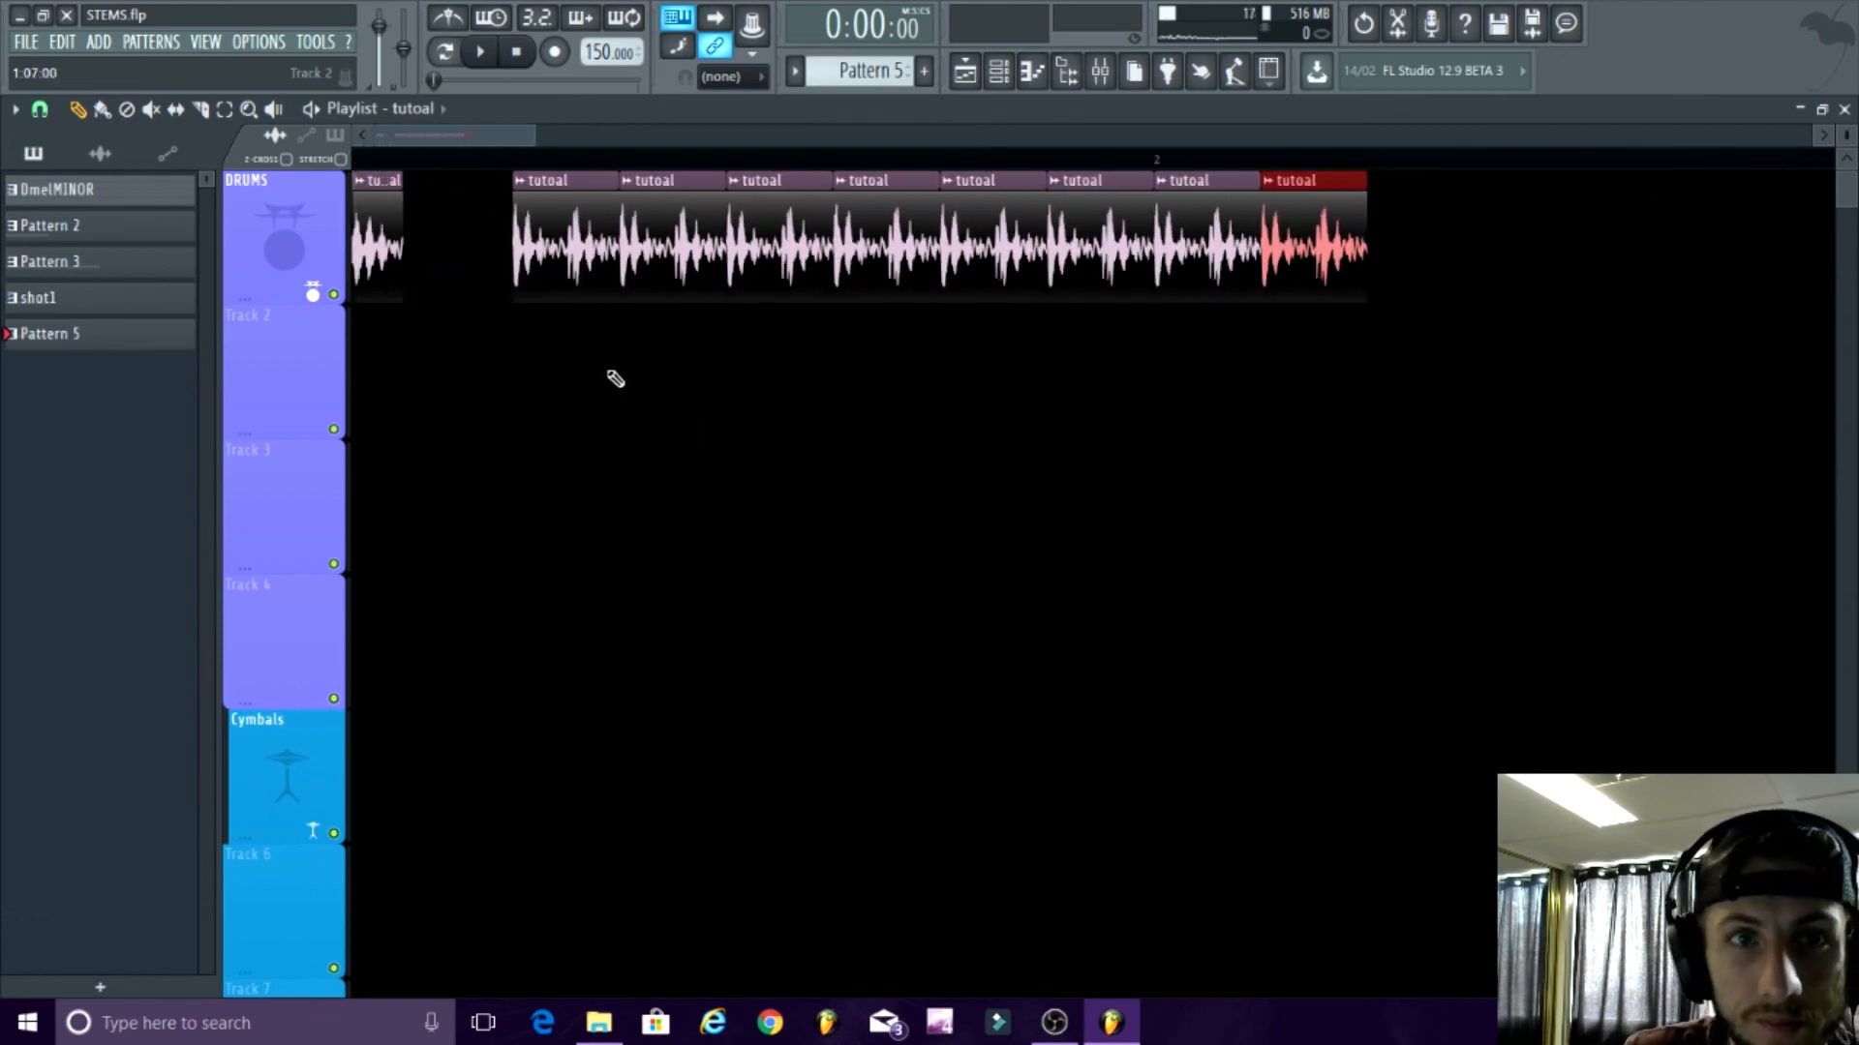
# - Audition the repeated growl slices from the second beat of bar 1 and stop playback
pyautogui.click(540, 159)
pyautogui.press('space')
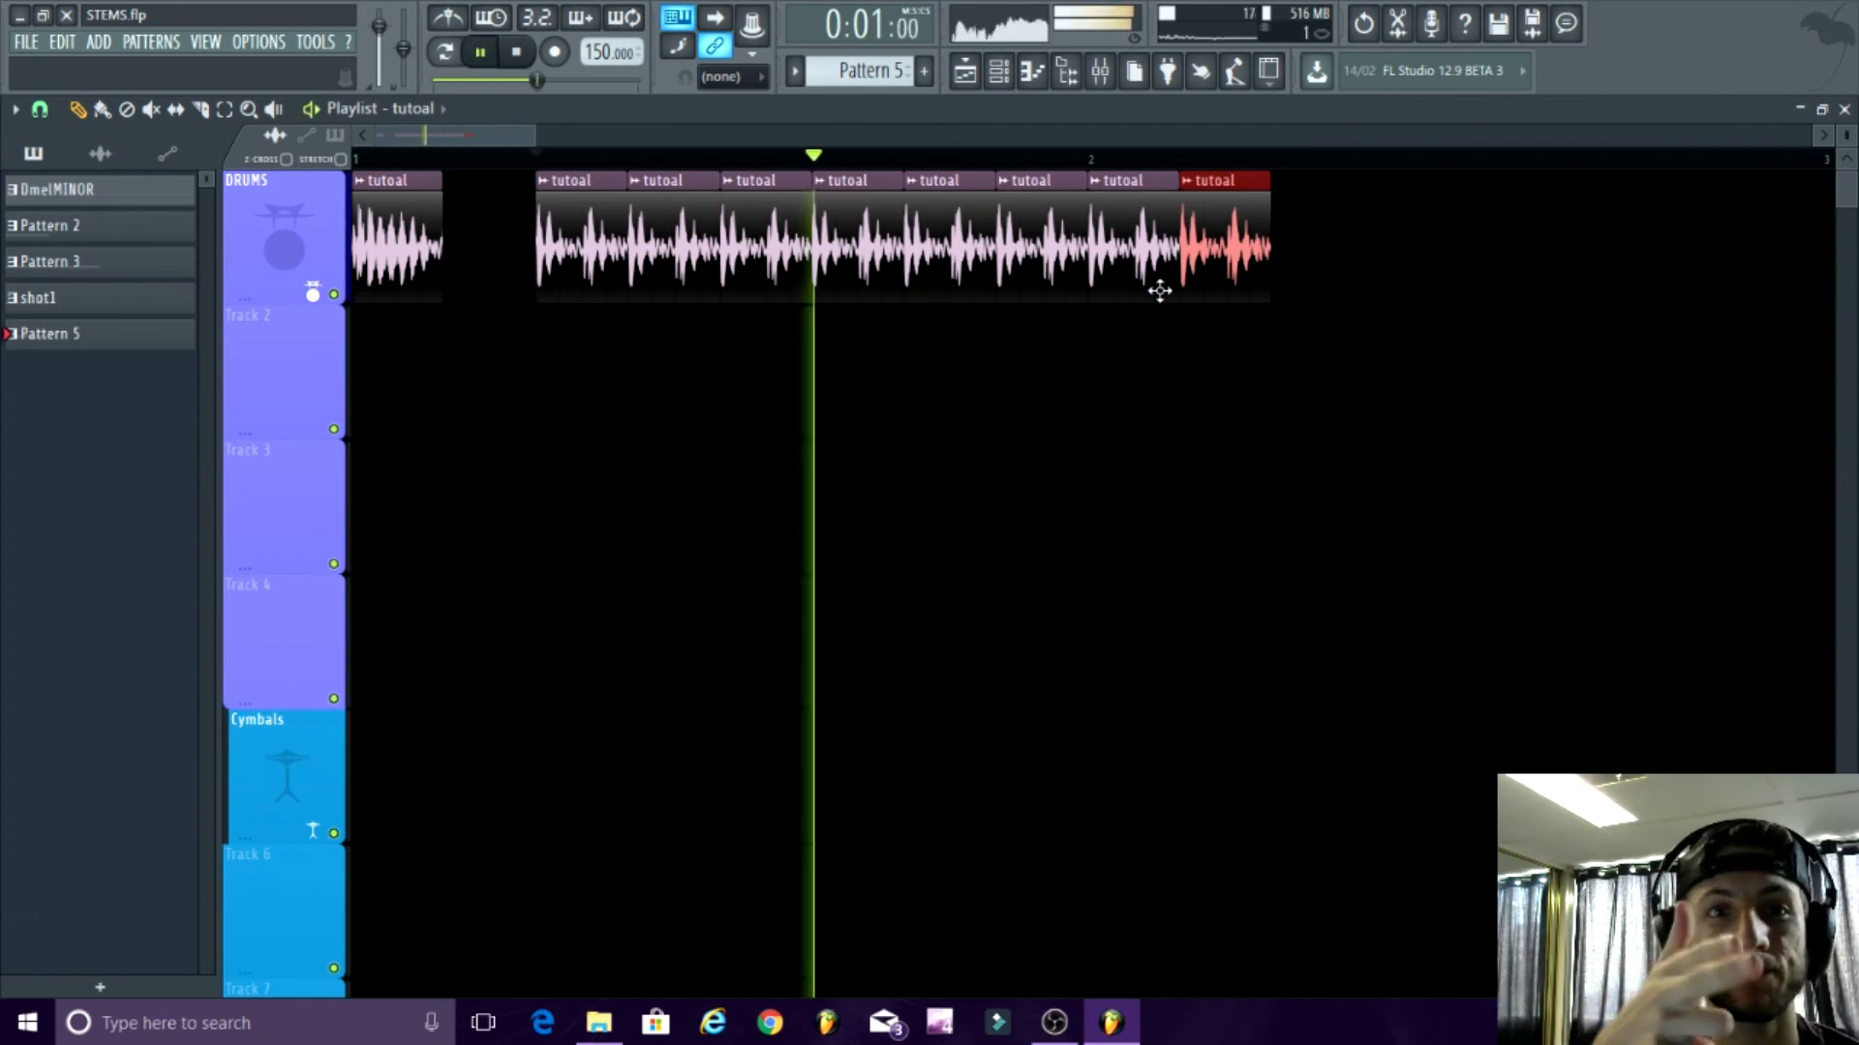
pyautogui.press('space')
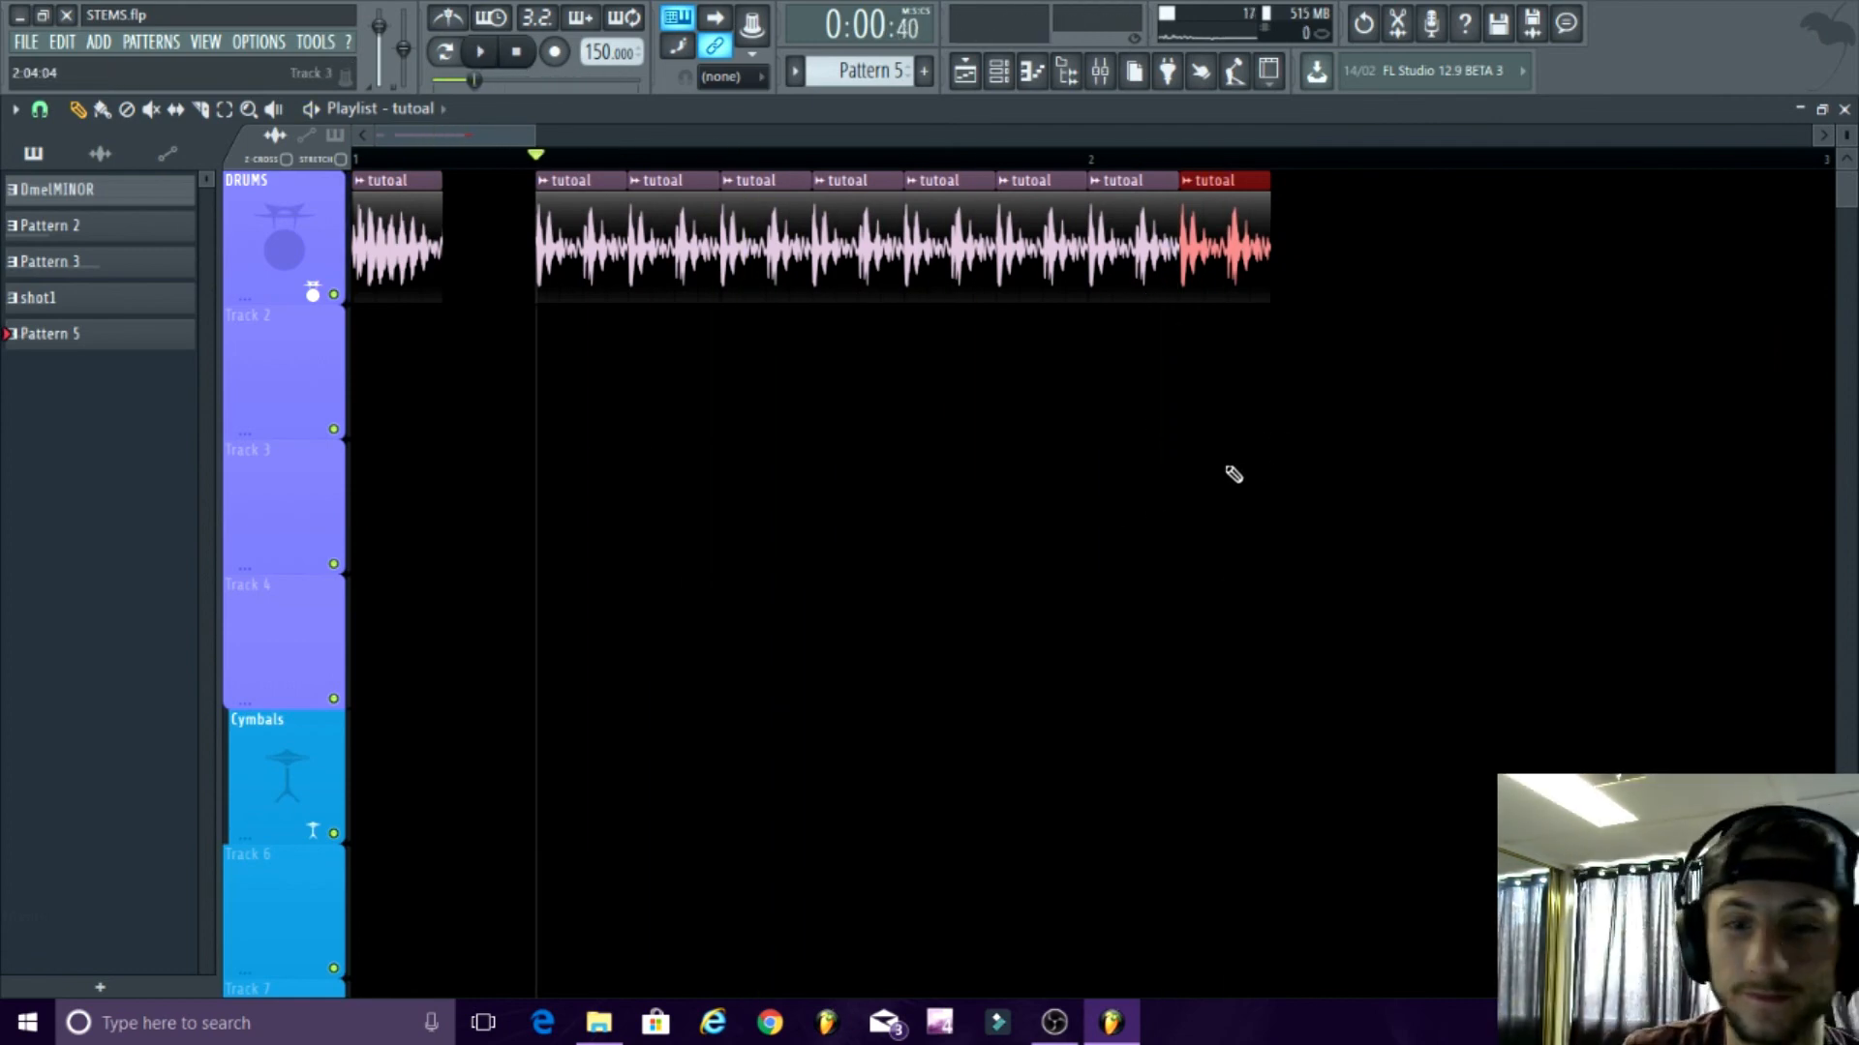
pyautogui.click(1057, 1022)
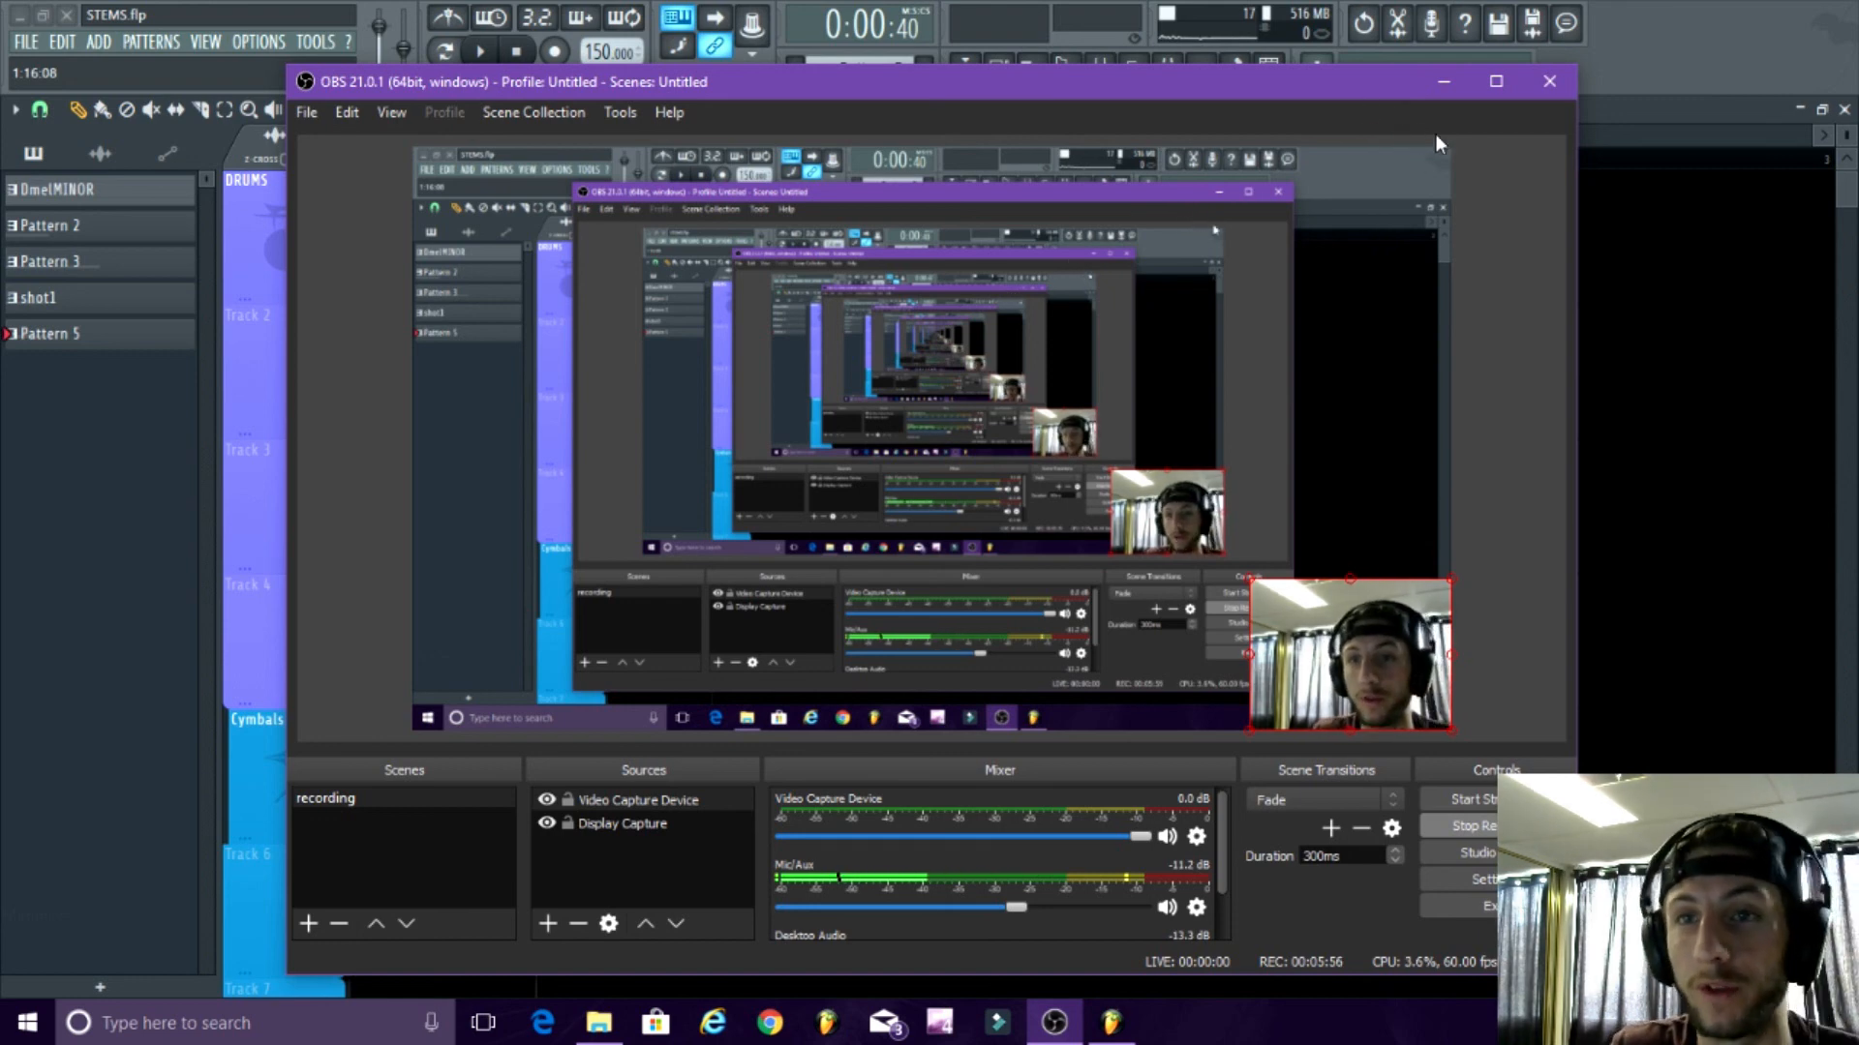
pyautogui.click(1443, 81)
pyautogui.scroll(-5, 690, 443)
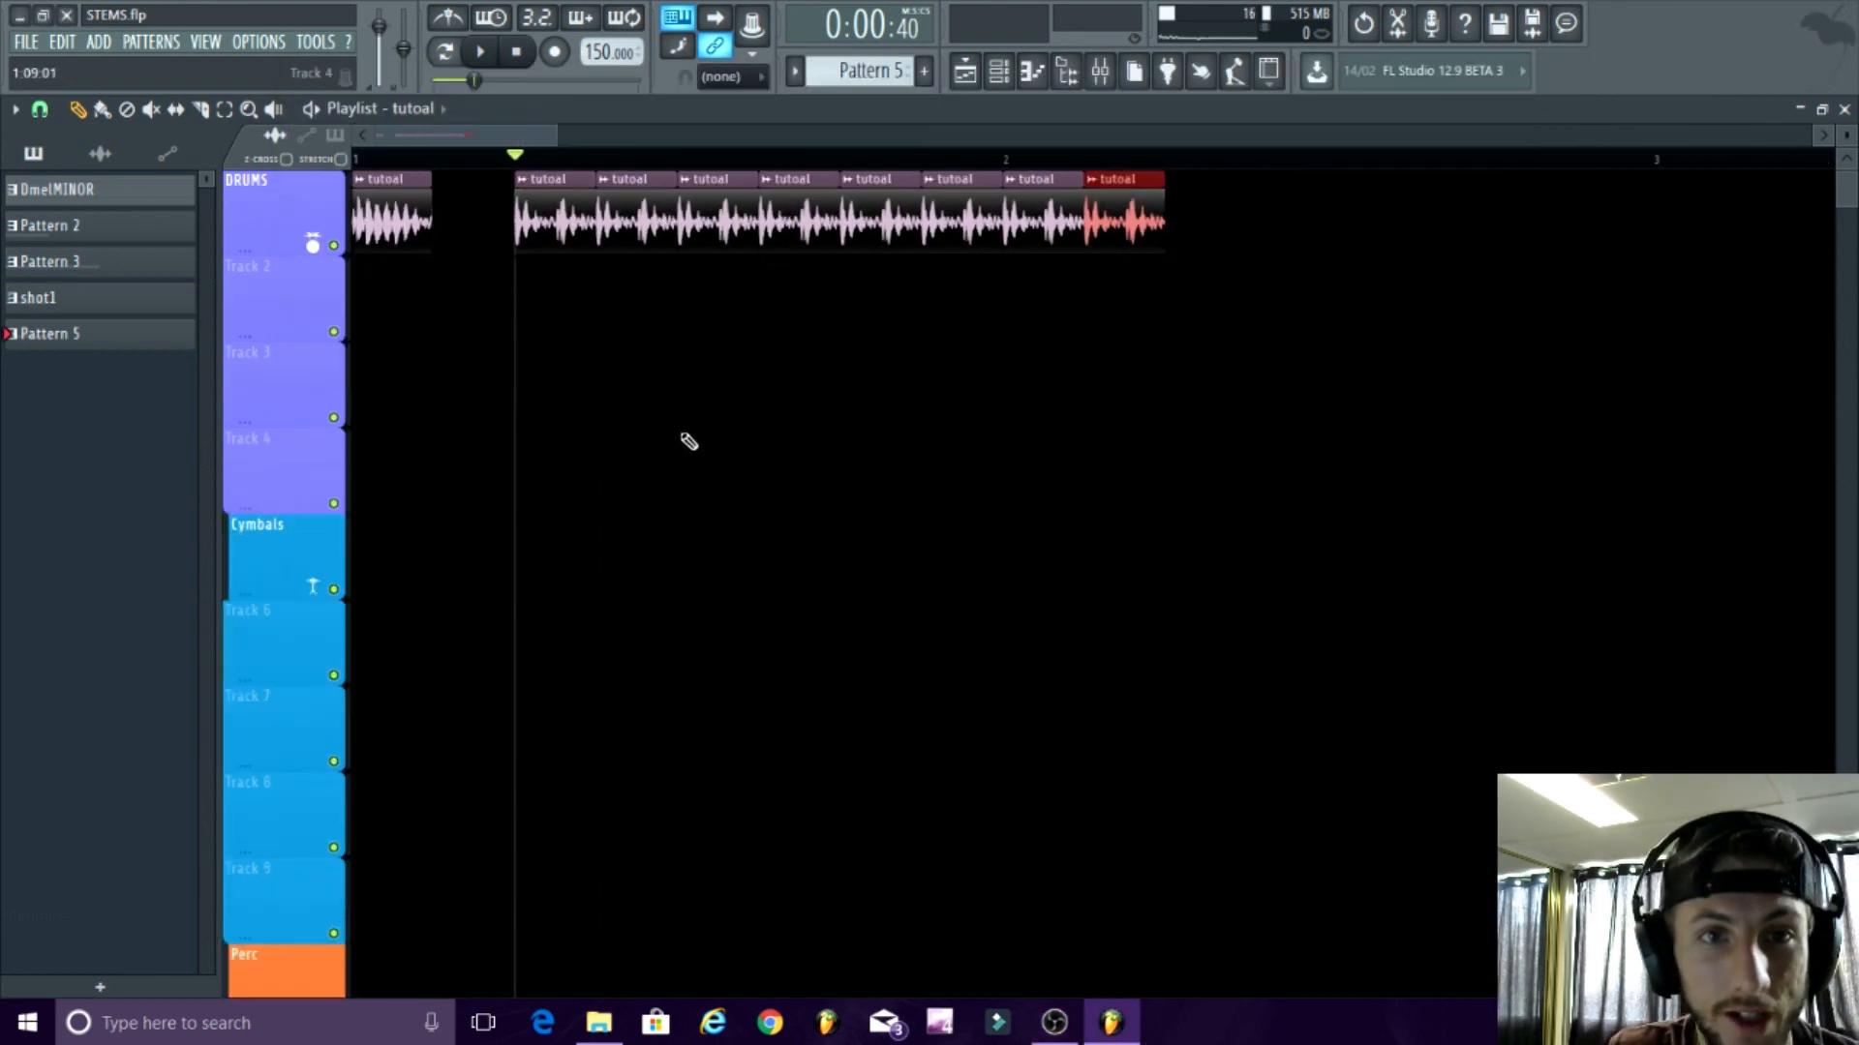
pyautogui.scroll(3, 681, 700)
pyautogui.scroll(4, 681, 700)
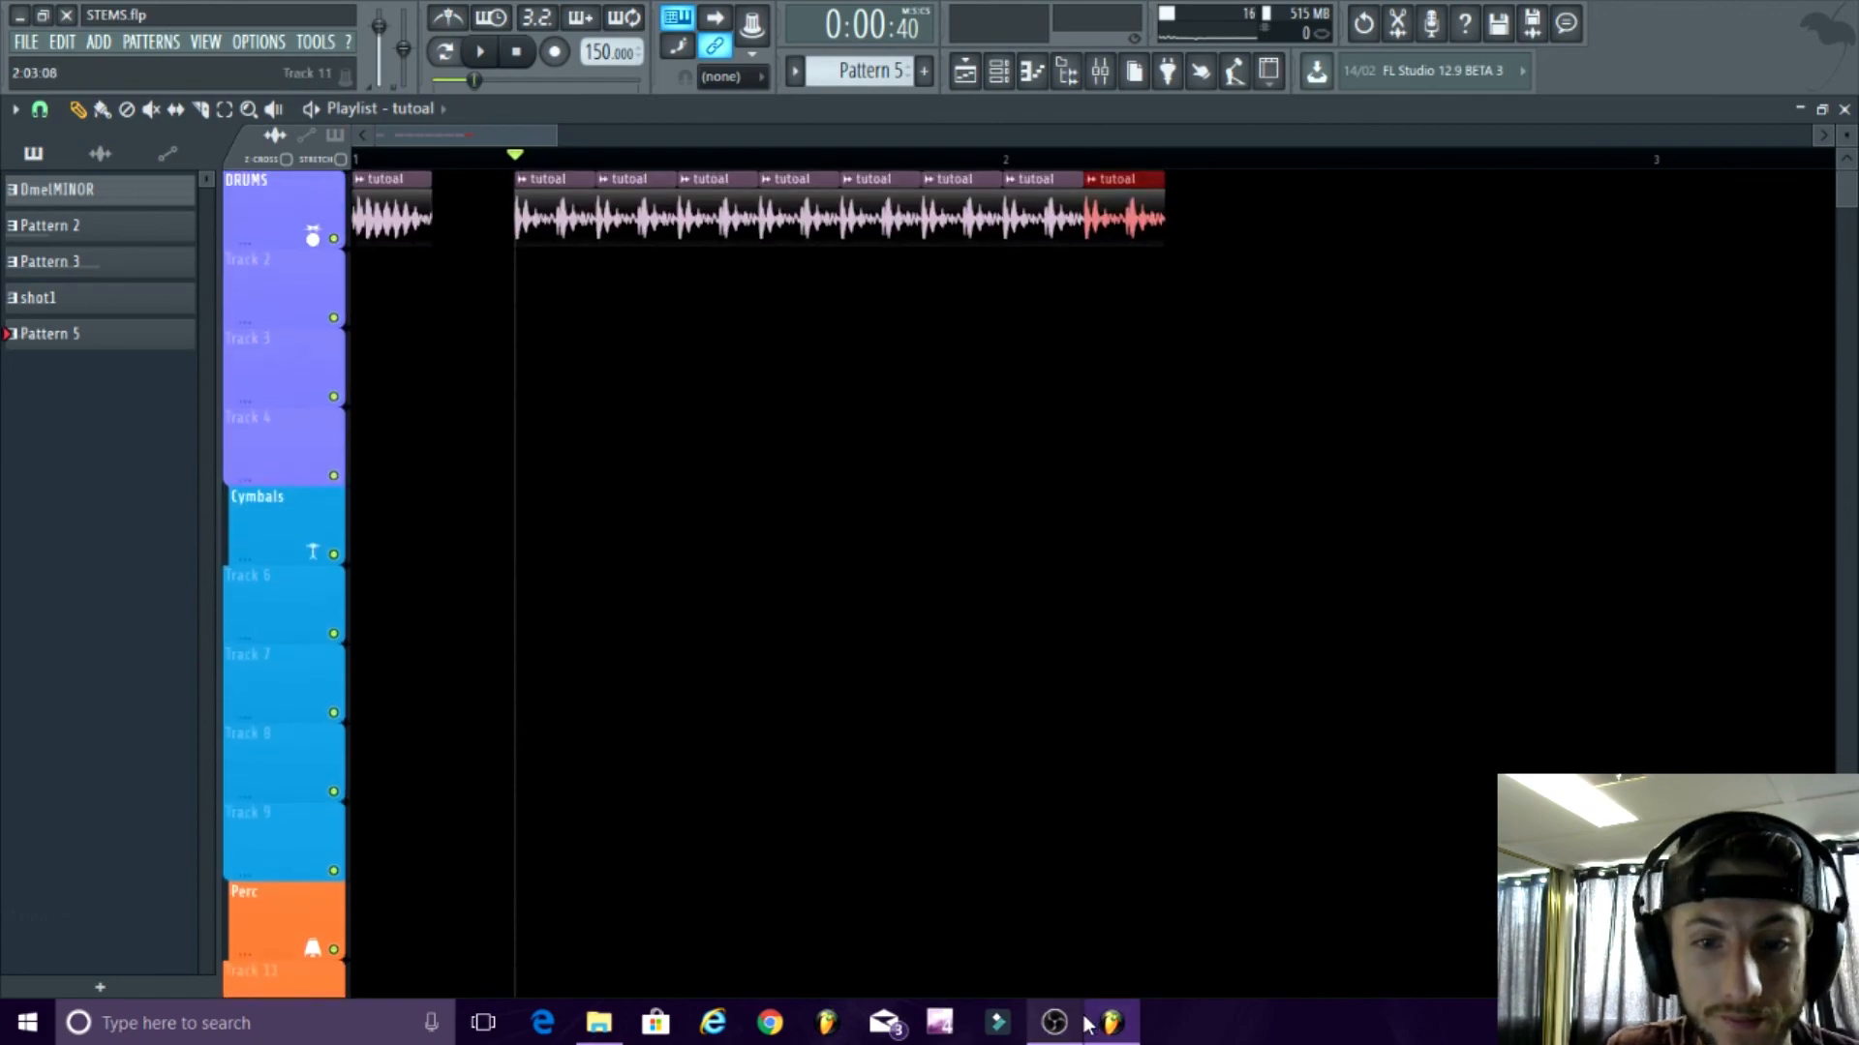
pyautogui.click(1053, 1019)
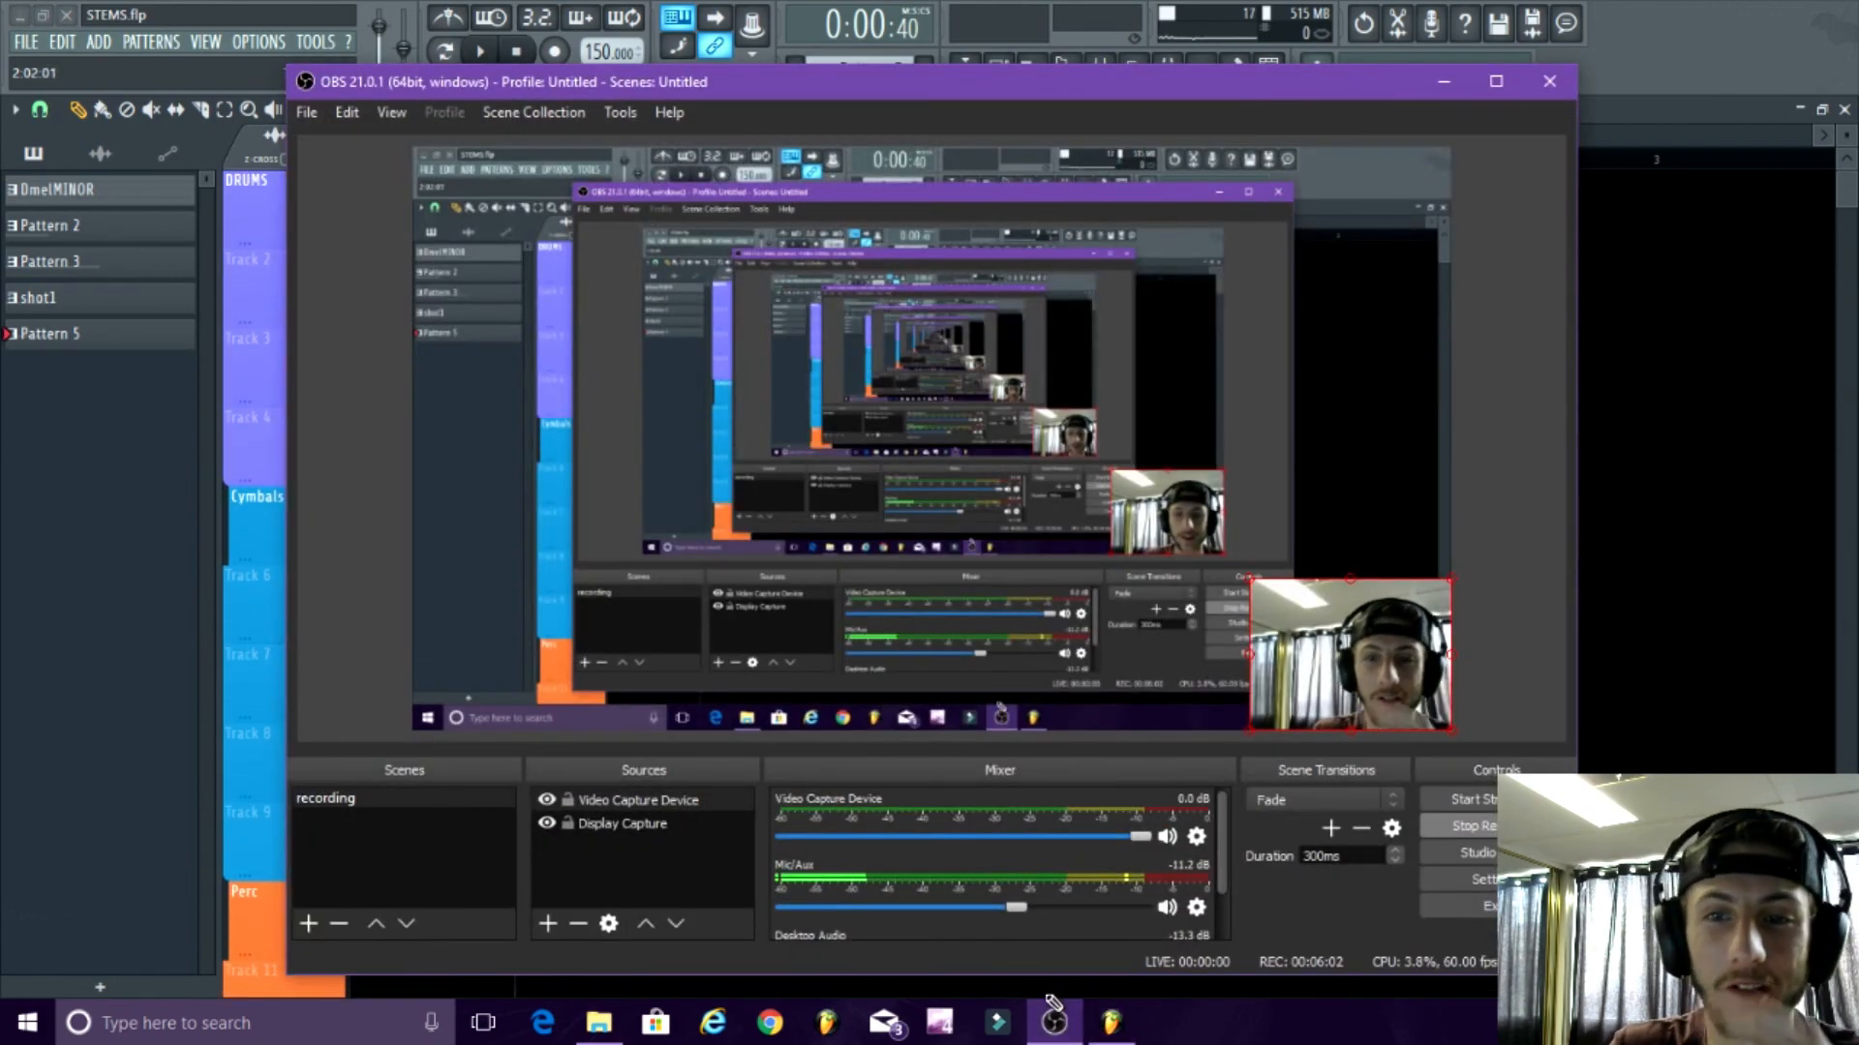